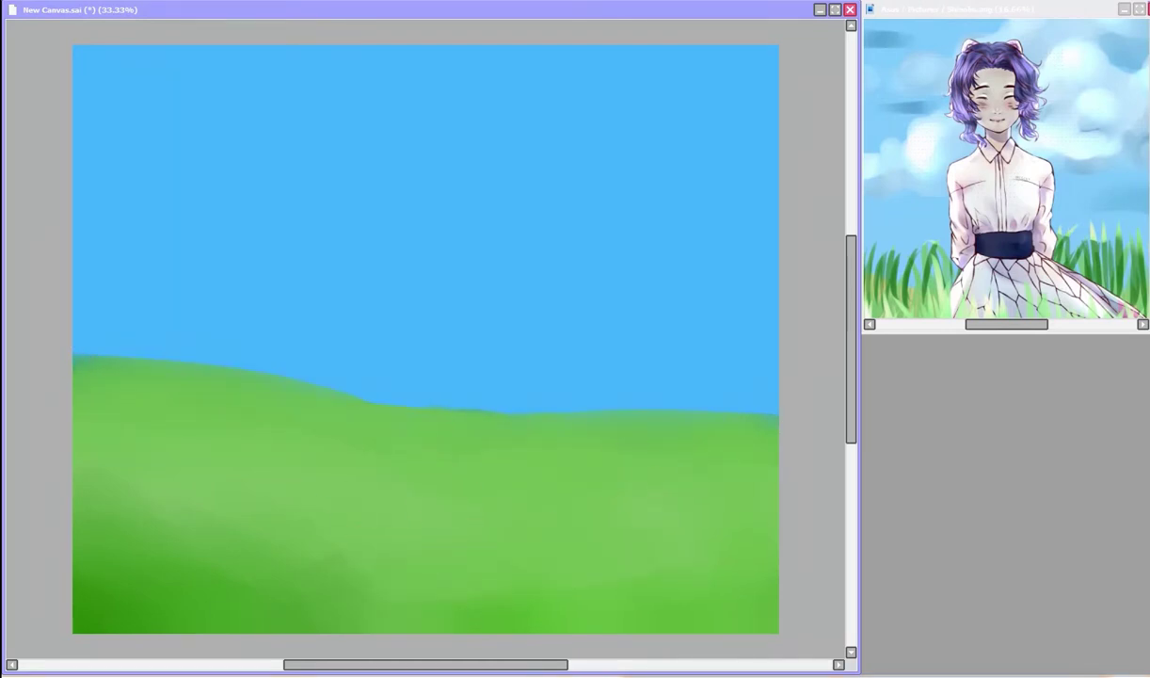
Step: Paint puffy white clouds along the top sky, then shade their undersides and gaps in darker blue
mouse_move(106, 156)
left_mouse_down()
mouse_move(67, 174)
mouse_move(318, 170)
mouse_move(324, 118)
mouse_move(64, 54)
mouse_move(398, 110)
mouse_move(380, 187)
mouse_move(184, 124)
mouse_move(523, 85)
mouse_move(452, 165)
mouse_move(629, 180)
mouse_move(777, 166)
mouse_move(585, 144)
mouse_move(529, 180)
mouse_move(619, 216)
mouse_move(692, 224)
mouse_move(680, 89)
mouse_move(760, 74)
mouse_move(743, 141)
left_mouse_up()
mouse_move(84, 69)
left_mouse_down()
mouse_move(254, 90)
mouse_move(149, 85)
mouse_move(242, 59)
mouse_move(162, 69)
mouse_move(300, 69)
mouse_move(208, 118)
mouse_move(311, 47)
mouse_move(444, 116)
mouse_move(588, 52)
mouse_move(508, 84)
mouse_move(621, 94)
mouse_move(211, 117)
mouse_move(116, 136)
mouse_move(389, 87)
mouse_move(335, 106)
mouse_move(647, 93)
mouse_move(723, 164)
mouse_move(755, 169)
mouse_move(621, 103)
mouse_move(518, 162)
mouse_move(612, 219)
mouse_move(513, 90)
mouse_move(77, 141)
mouse_move(177, 165)
mouse_move(146, 108)
mouse_move(254, 108)
mouse_move(120, 71)
mouse_move(252, 181)
mouse_move(275, 113)
mouse_move(352, 52)
mouse_move(590, 67)
mouse_move(767, 115)
mouse_move(498, 180)
mouse_move(724, 231)
left_mouse_up()
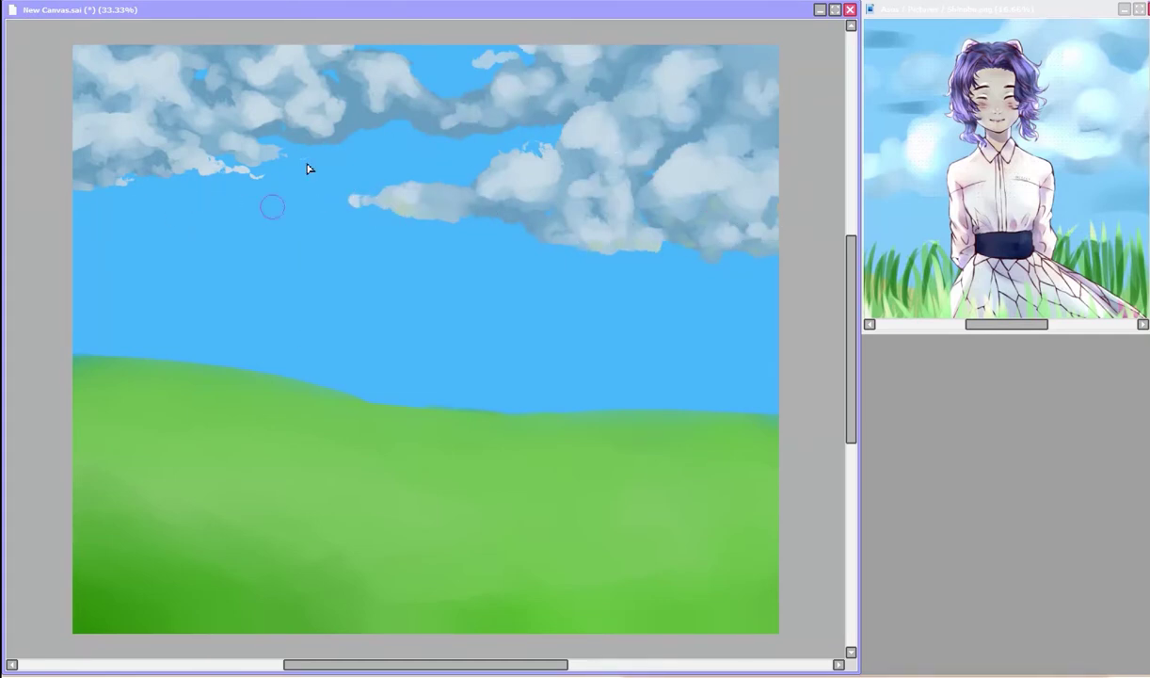
left_click_drag(543, 101, 617, 71)
left_click_drag(282, 139, 350, 144)
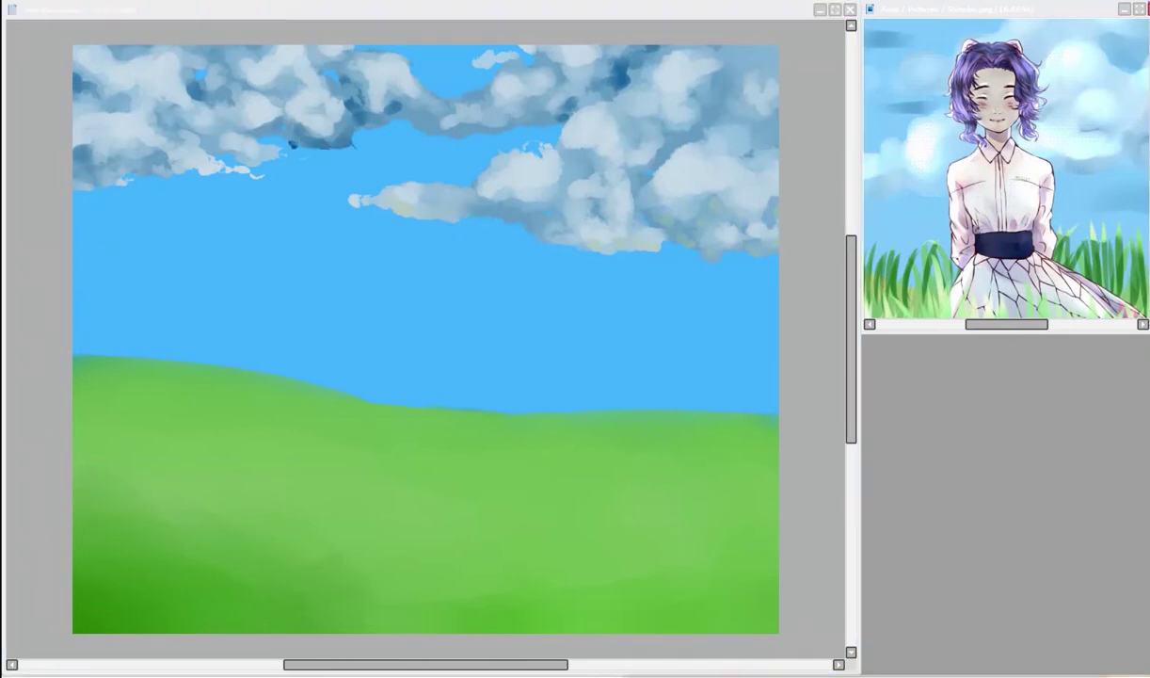
left_click_drag(108, 132, 141, 113)
mouse_move(255, 122)
left_mouse_down()
mouse_move(521, 180)
mouse_move(694, 64)
mouse_move(713, 184)
mouse_move(512, 98)
left_mouse_up()
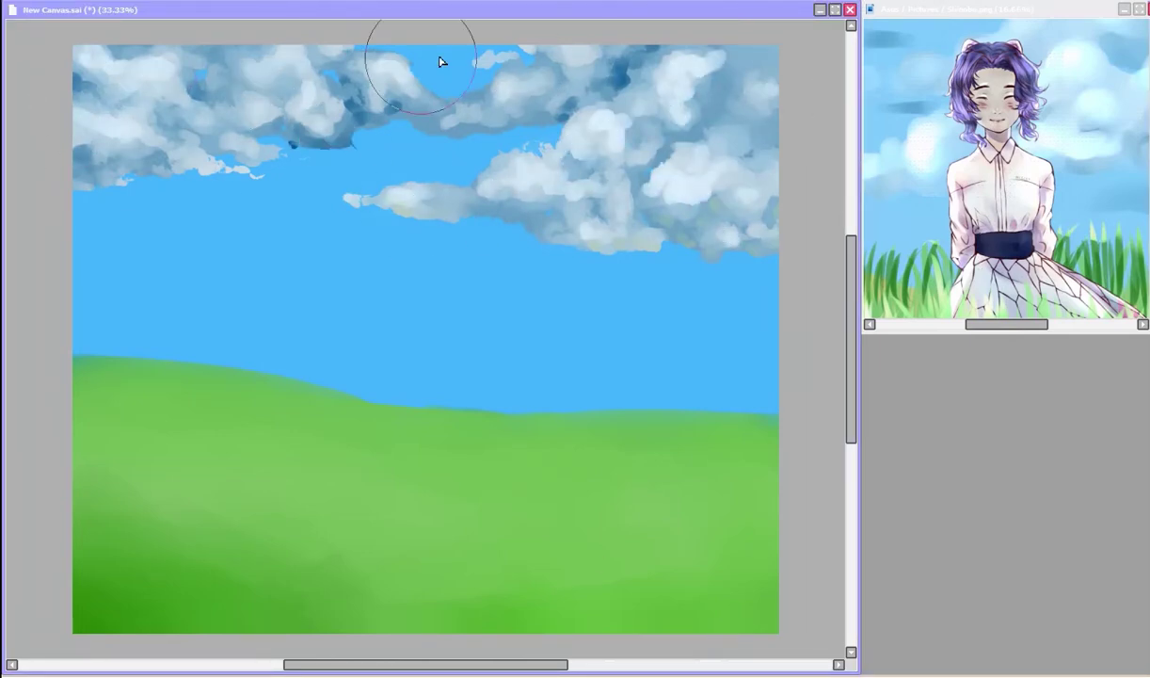
left_click_drag(762, 99, 744, 122)
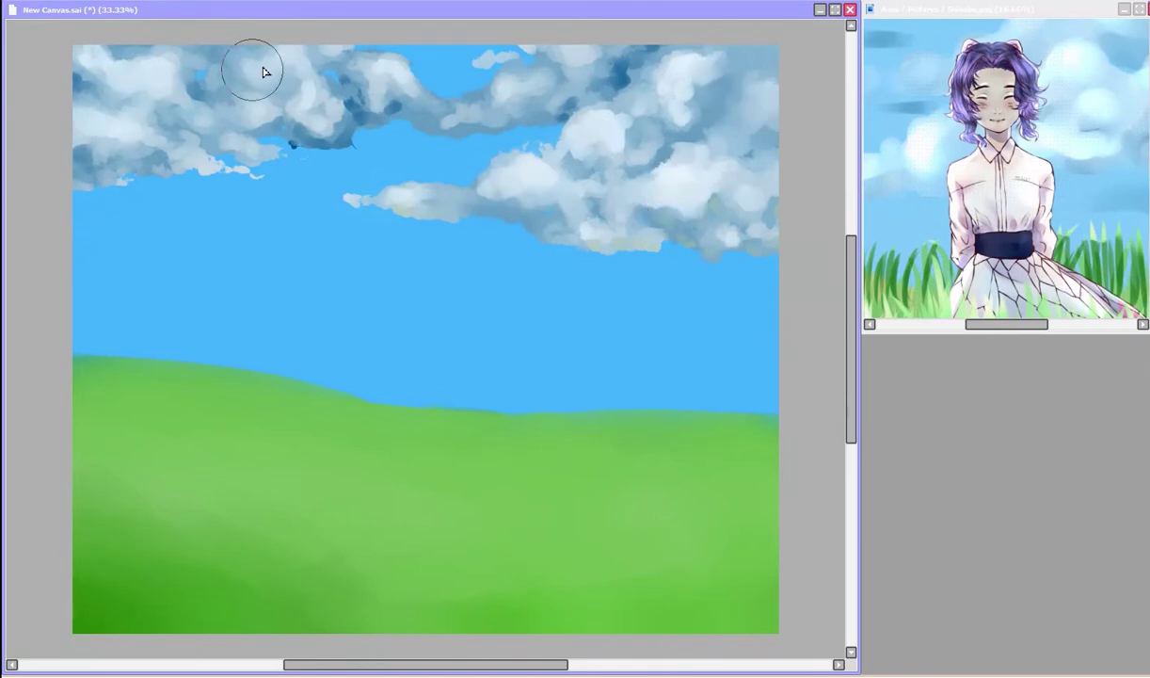
Step: Grey the clouds with lower Saturation and higher Luminescence in Hue and Saturation
key("ctrl+u")
left_click_drag(706, 128, 800, 129)
left_click_drag(844, 151, 865, 152)
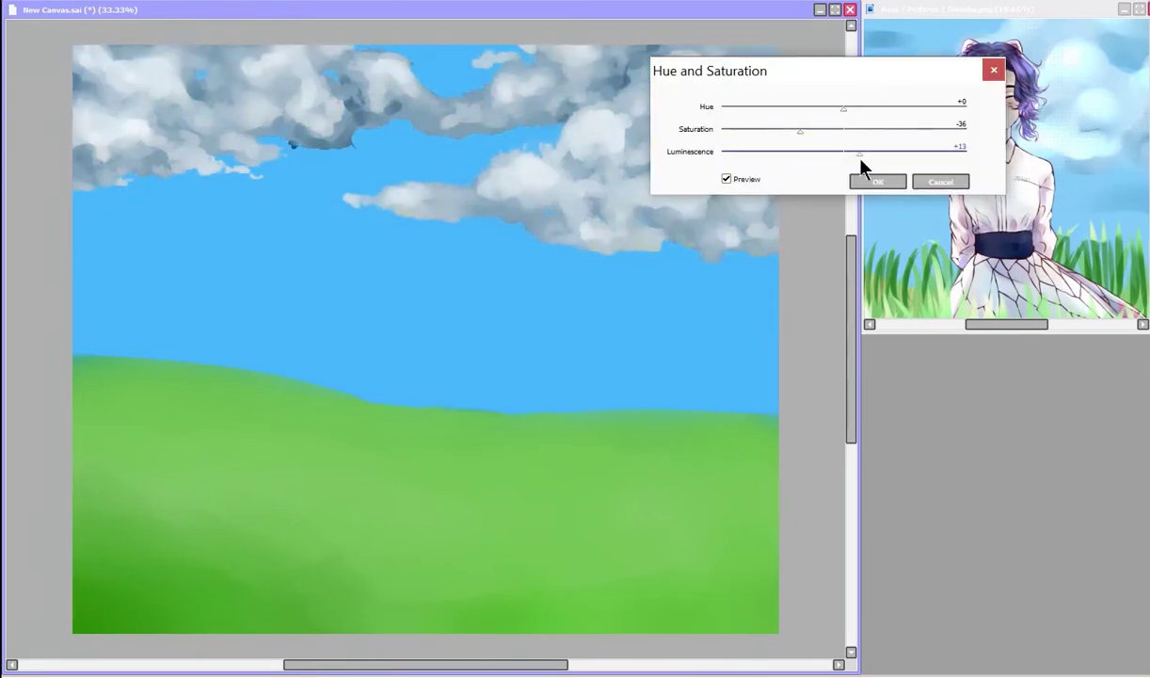
left_click(873, 183)
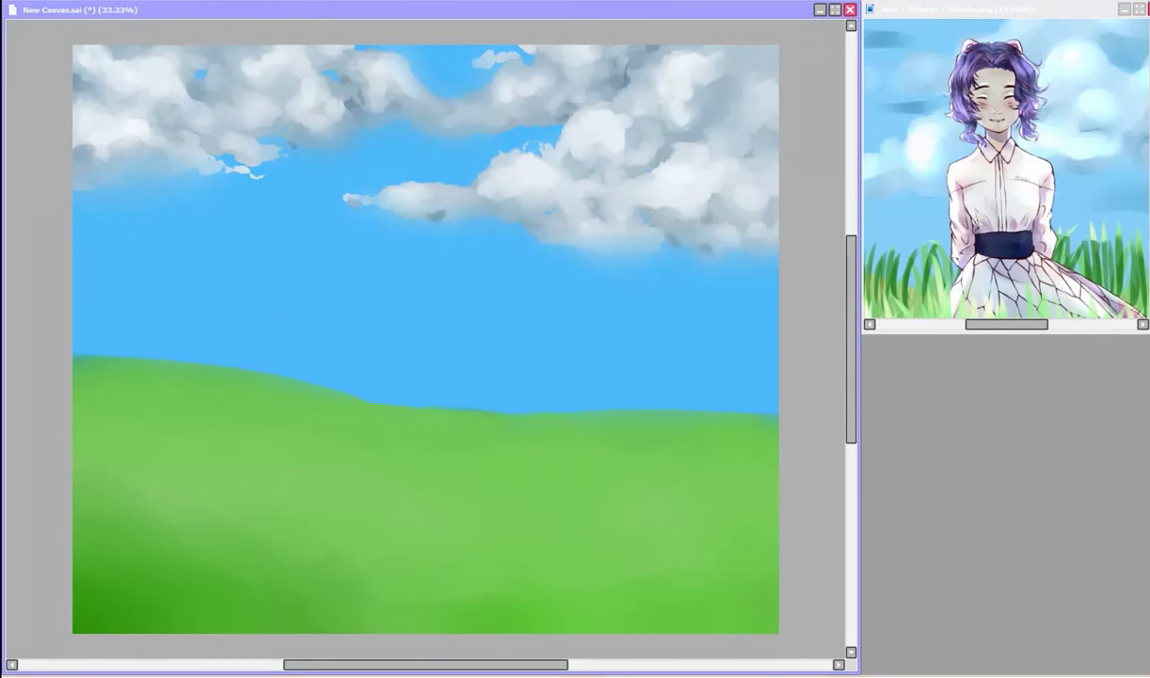
Step: Brush a faint light streak and dark grey-blue distant cloud strokes across the sky
left_click_drag(136, 347, 235, 209)
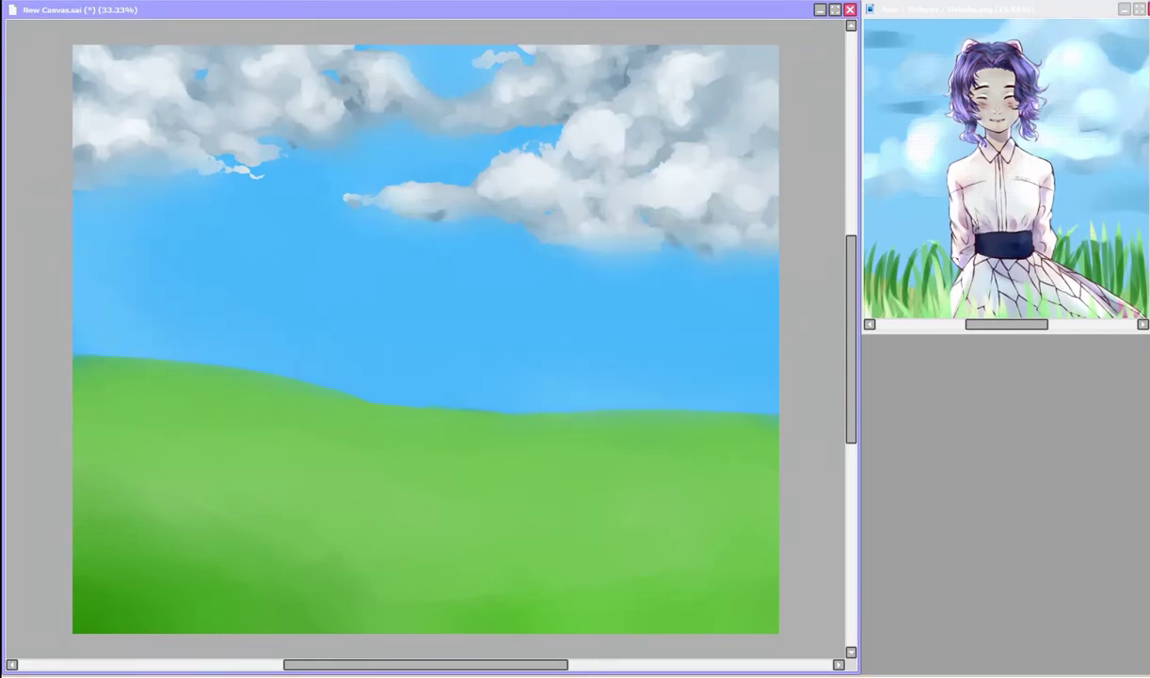
left_click_drag(75, 221, 216, 228)
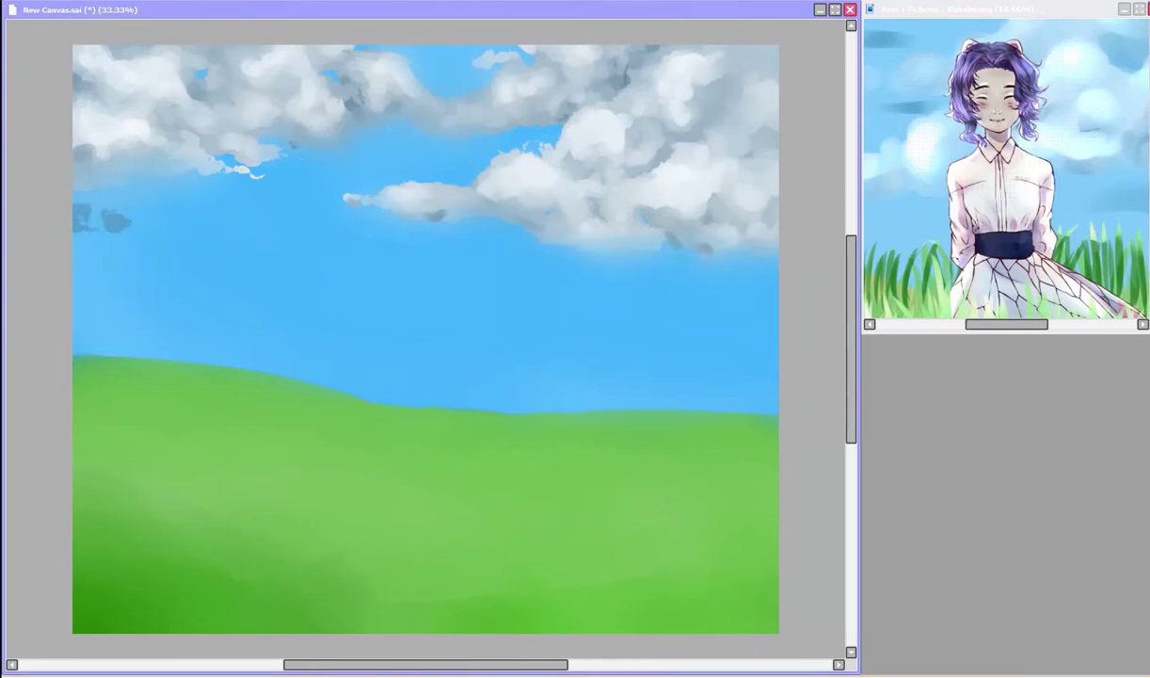
left_click_drag(259, 184, 480, 169)
left_click_drag(414, 70, 527, 56)
Step: Add light wispy cloud bands across the middle and lower sky
mouse_move(562, 279)
left_mouse_down()
mouse_move(480, 287)
mouse_move(706, 268)
left_mouse_up()
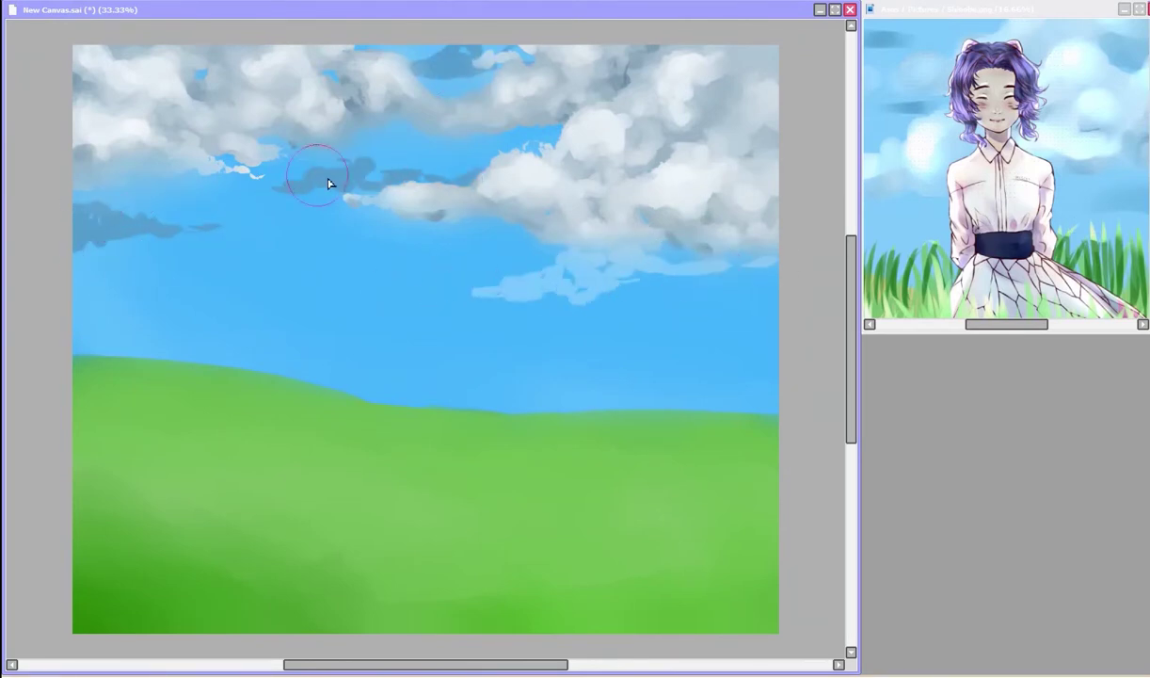
mouse_move(183, 226)
left_mouse_down()
mouse_move(273, 216)
mouse_move(518, 235)
left_mouse_up()
left_click_drag(74, 300, 292, 297)
left_click_drag(377, 325, 743, 311)
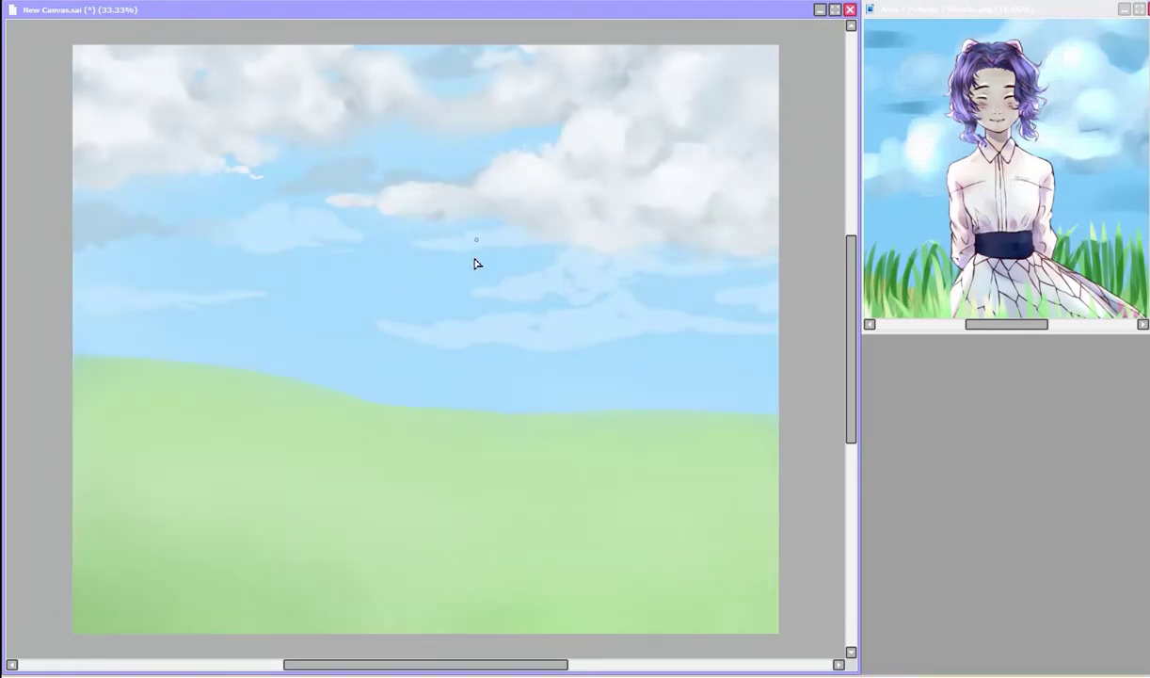
mouse_move(565, 226)
left_mouse_down()
mouse_move(608, 277)
mouse_move(569, 235)
mouse_move(596, 303)
left_mouse_up()
Step: Undo the sky scribble, shrink the small right figure, and paint the girl's large grey skirted silhouette
key("ctrl+z")
key("ctrl+z")
key("ctrl+t")
left_click_drag(680, 172, 658, 202)
key("Return")
mouse_move(325, 190)
left_mouse_down()
mouse_move(368, 344)
mouse_move(290, 555)
mouse_move(300, 616)
left_mouse_up()
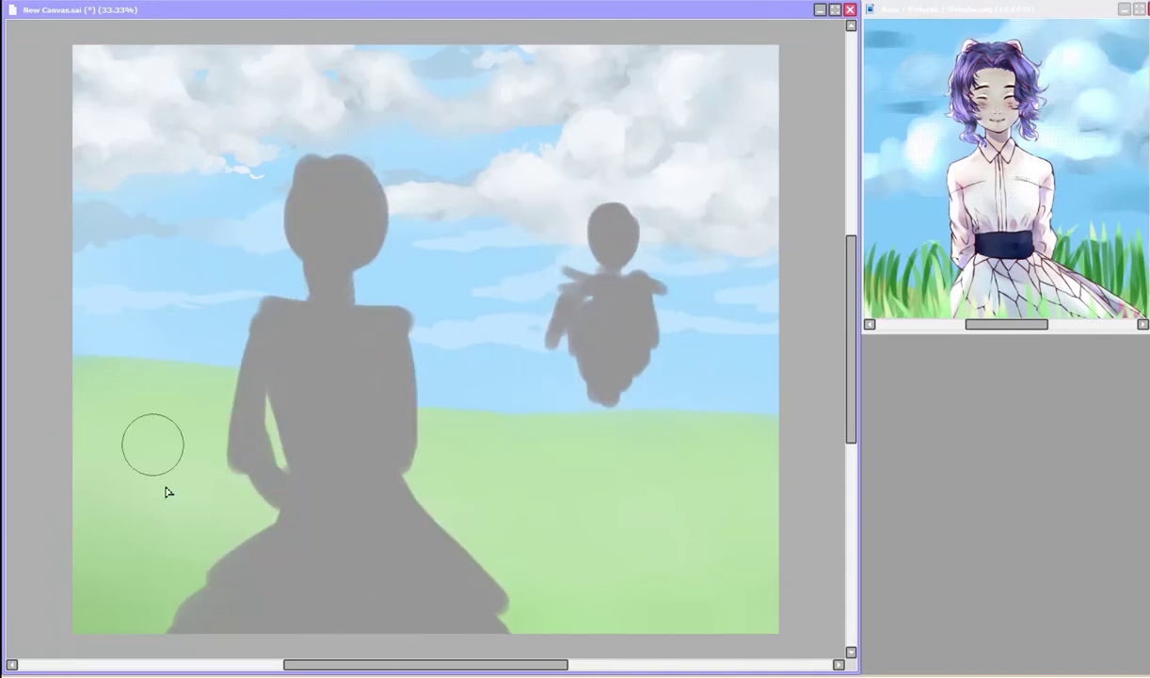
left_click_drag(166, 491, 377, 421)
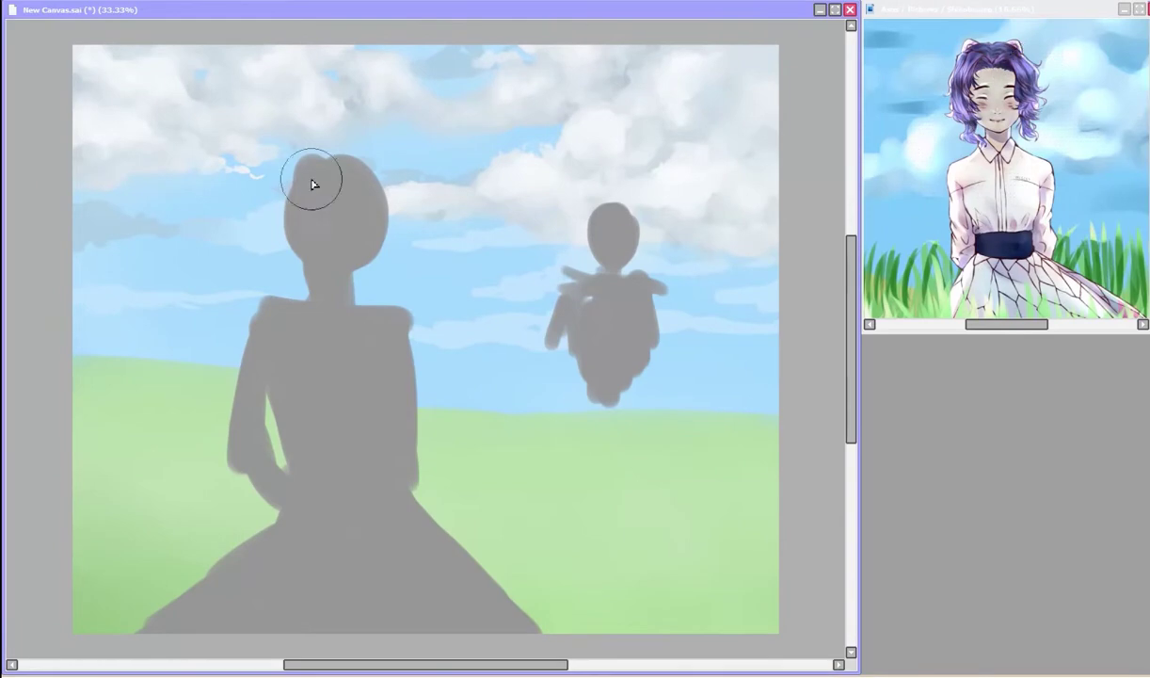
Step: Paint purple hair on the girl's head and fill it out with loose strands
left_click_drag(313, 183, 218, 180)
scroll(310, 190, "up", 2)
scroll(218, 180, "down", 2)
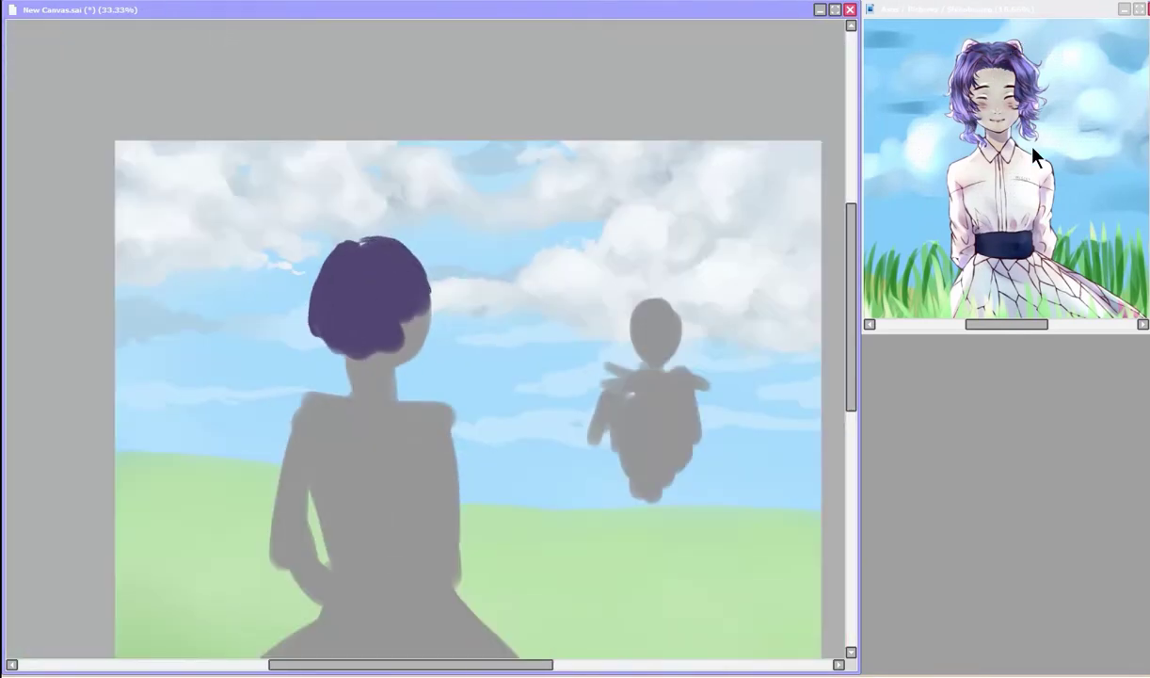
mouse_move(333, 322)
left_mouse_down()
mouse_move(371, 358)
mouse_move(327, 346)
left_mouse_up()
mouse_move(327, 296)
left_mouse_down()
mouse_move(301, 348)
mouse_move(408, 358)
left_mouse_up()
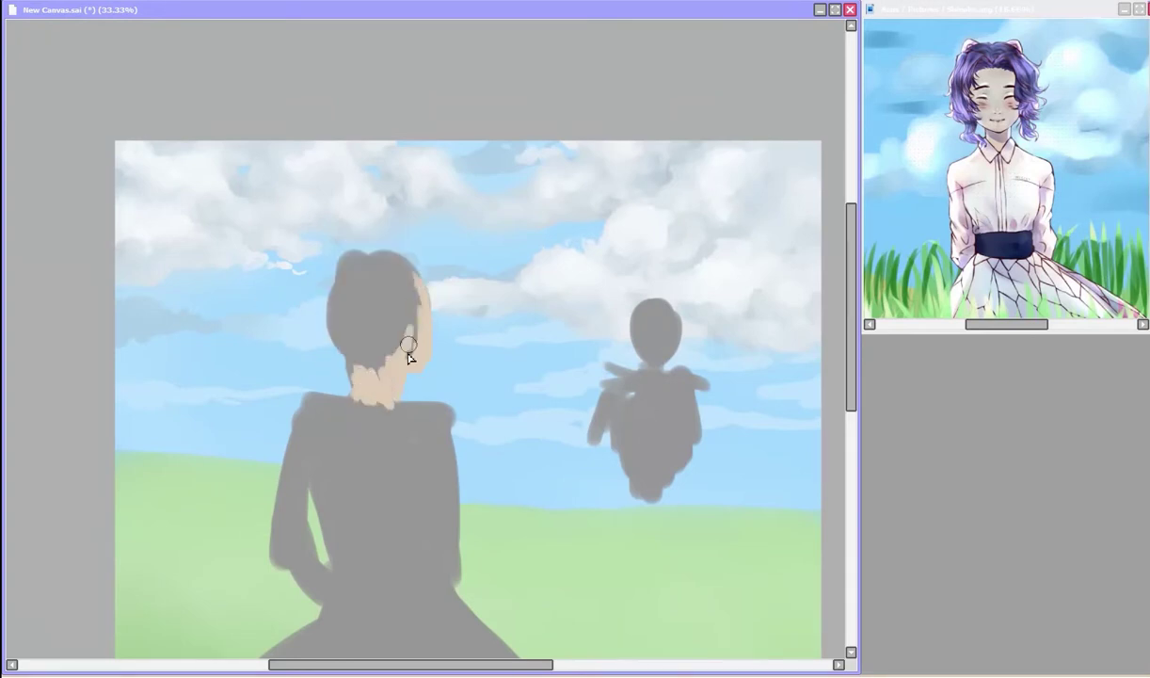
Step: Paint the white shirt collar and shoulders, refining both side edges
scroll(361, 372, "down", 2)
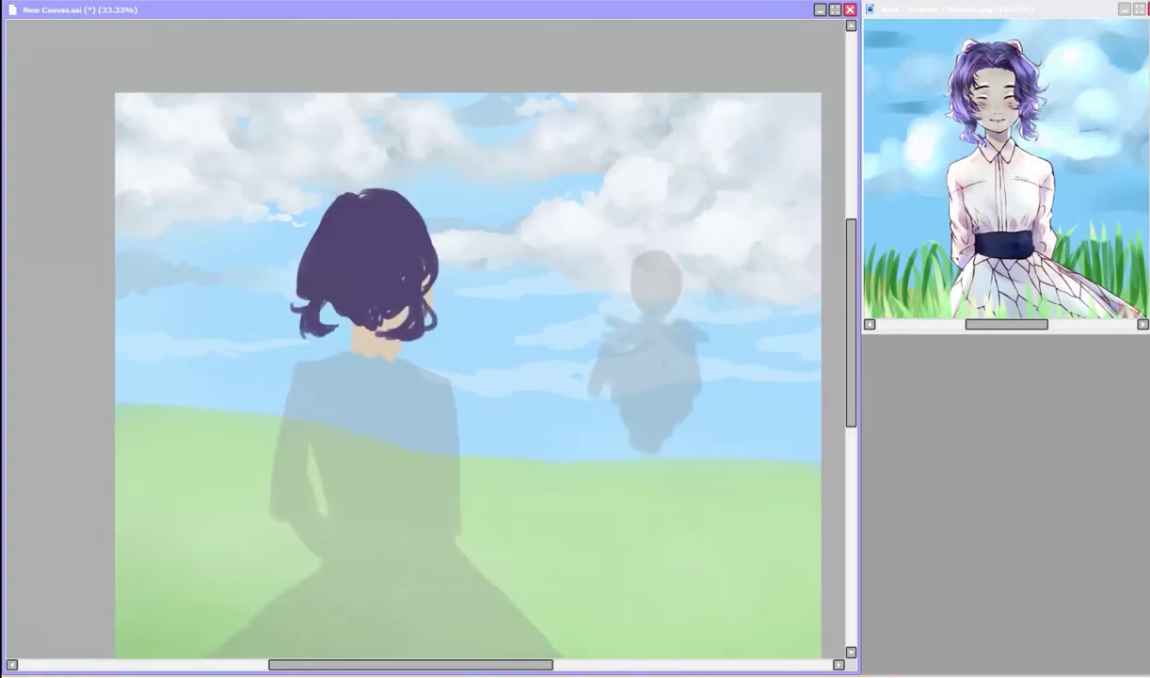
mouse_move(334, 344)
left_mouse_down()
mouse_move(410, 367)
mouse_move(288, 443)
mouse_move(325, 475)
mouse_move(297, 410)
mouse_move(321, 532)
mouse_move(402, 386)
mouse_move(444, 511)
mouse_move(374, 516)
mouse_move(448, 464)
left_mouse_up()
scroll(449, 465, "down", 2)
left_click_drag(468, 343, 388, 520)
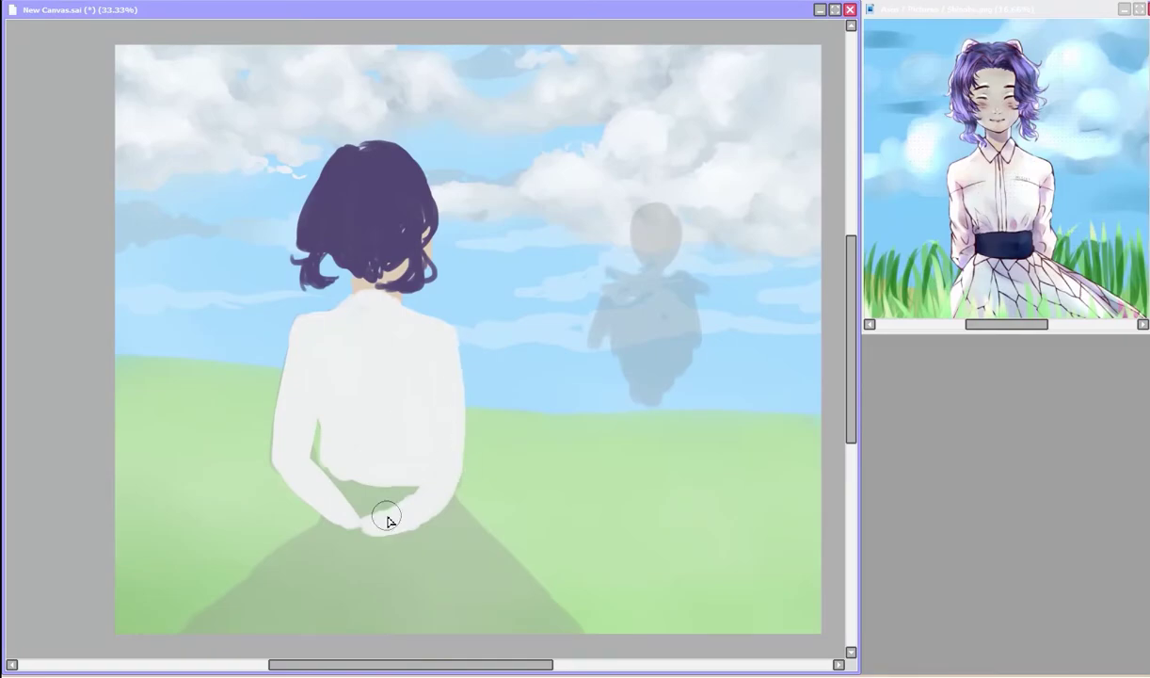
left_click_drag(320, 299, 275, 441)
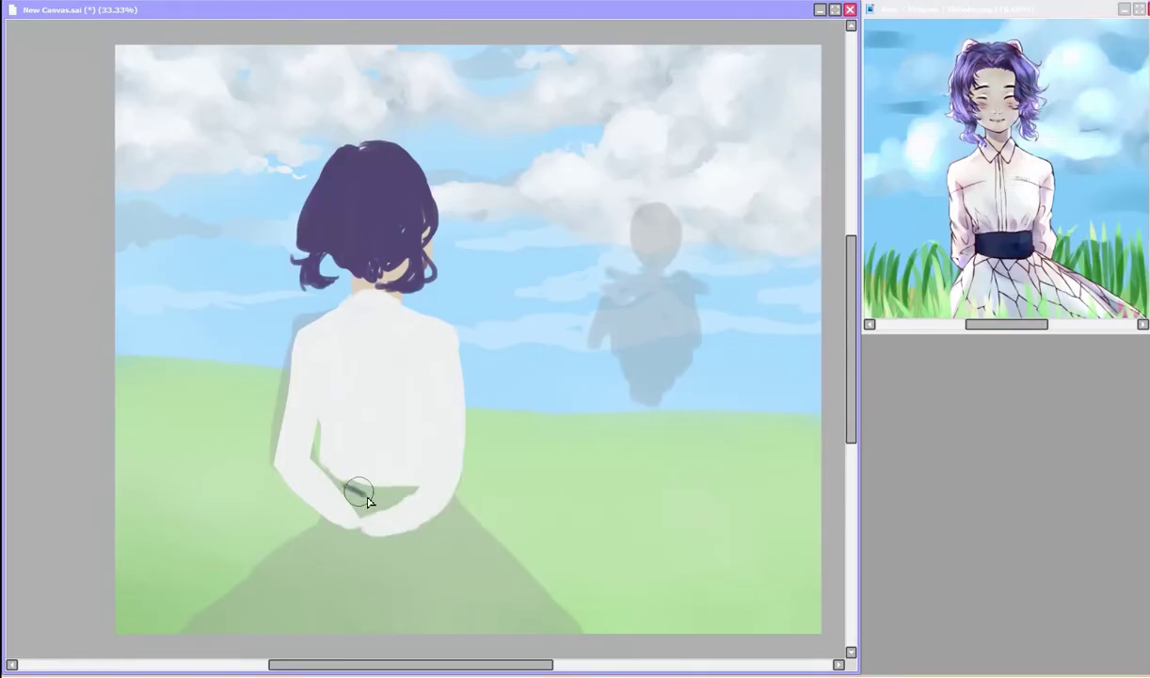
Step: Paint a navy sash across the waist around the clasped hands and tidy the arm edge
mouse_move(367, 501)
left_mouse_down()
mouse_move(315, 442)
mouse_move(405, 462)
left_mouse_up()
mouse_move(306, 433)
left_mouse_down()
mouse_move(335, 475)
mouse_move(436, 465)
mouse_move(423, 506)
left_mouse_up()
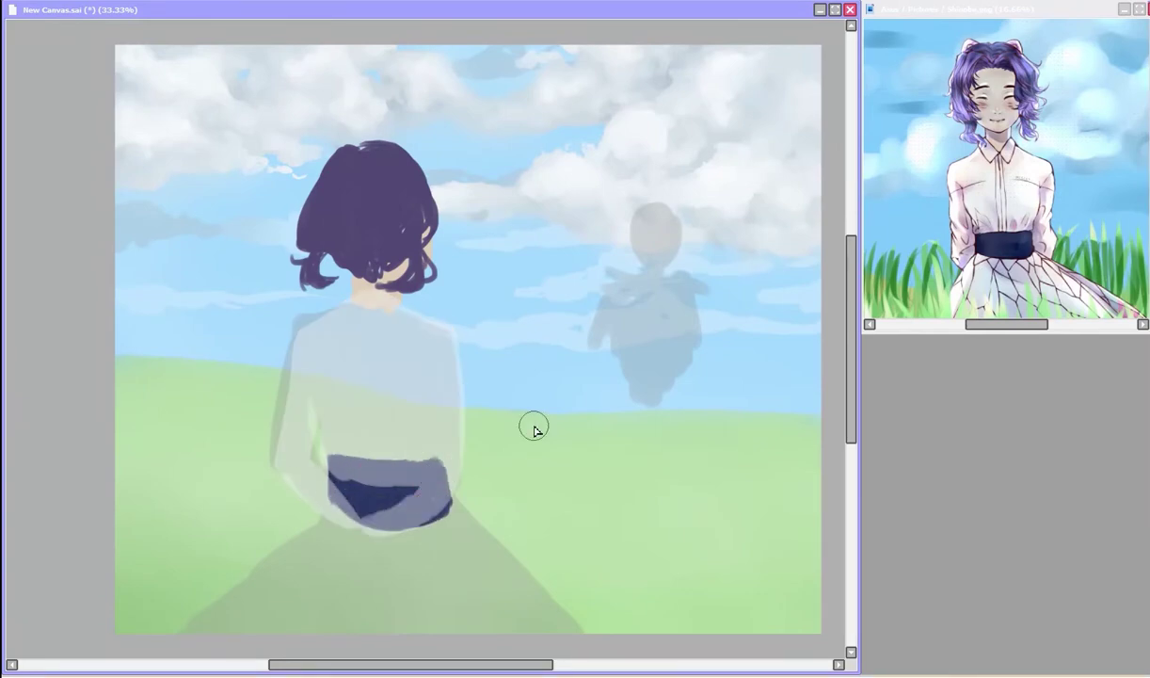
mouse_move(420, 438)
left_mouse_down()
mouse_move(320, 433)
mouse_move(428, 489)
left_mouse_up()
left_click_drag(316, 438, 317, 508)
left_click_drag(443, 511, 424, 470)
left_click_drag(311, 437, 405, 475)
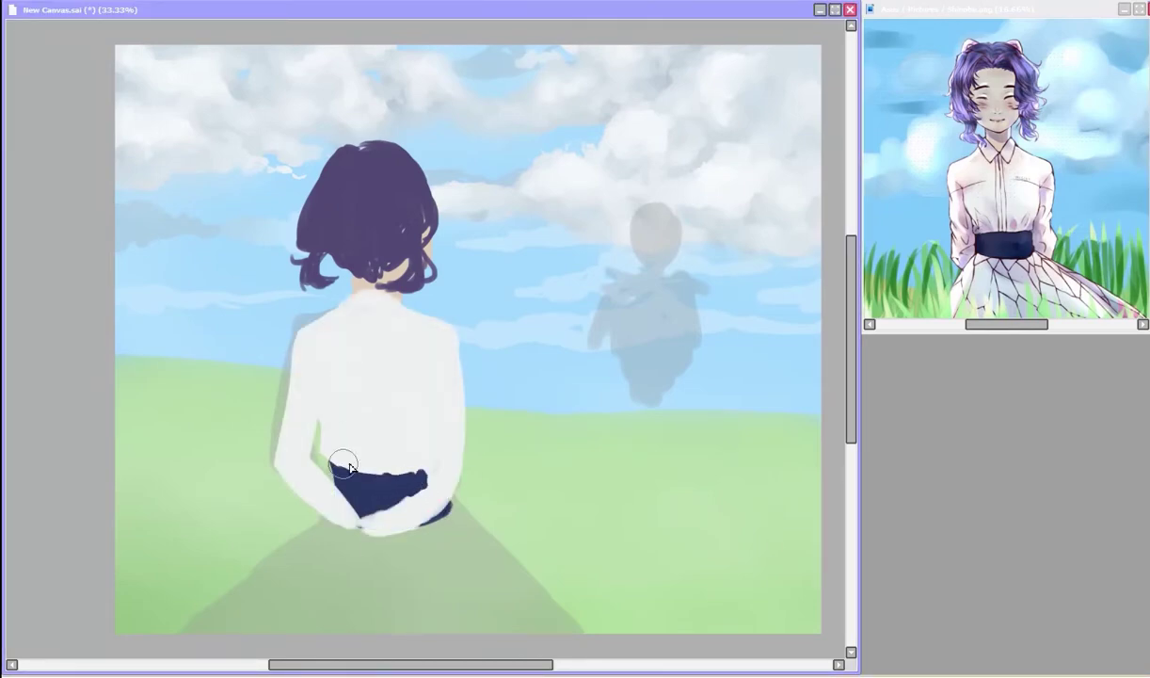
left_click_drag(273, 377, 336, 497)
Step: Outline and fill the full skirt in opaque white down to the lower edges
left_click_drag(454, 508, 560, 629)
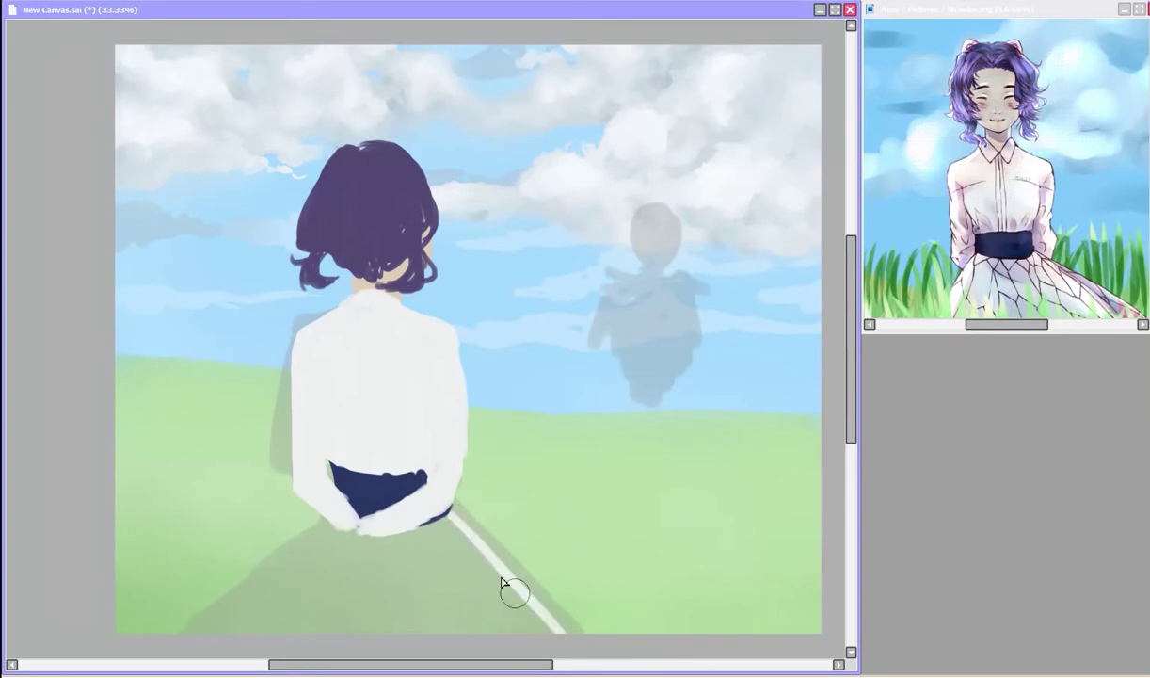
left_click_drag(316, 510, 168, 629)
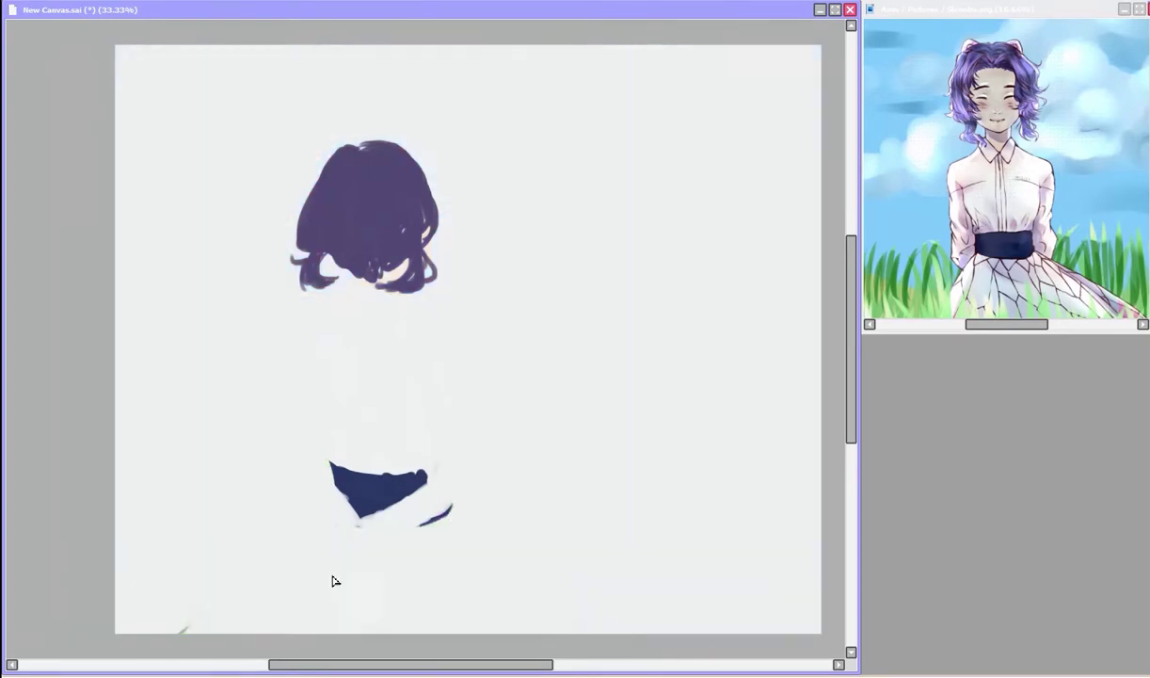
mouse_move(334, 583)
left_mouse_down()
mouse_move(236, 617)
mouse_move(381, 559)
mouse_move(464, 546)
left_mouse_up()
left_click_drag(300, 482, 148, 628)
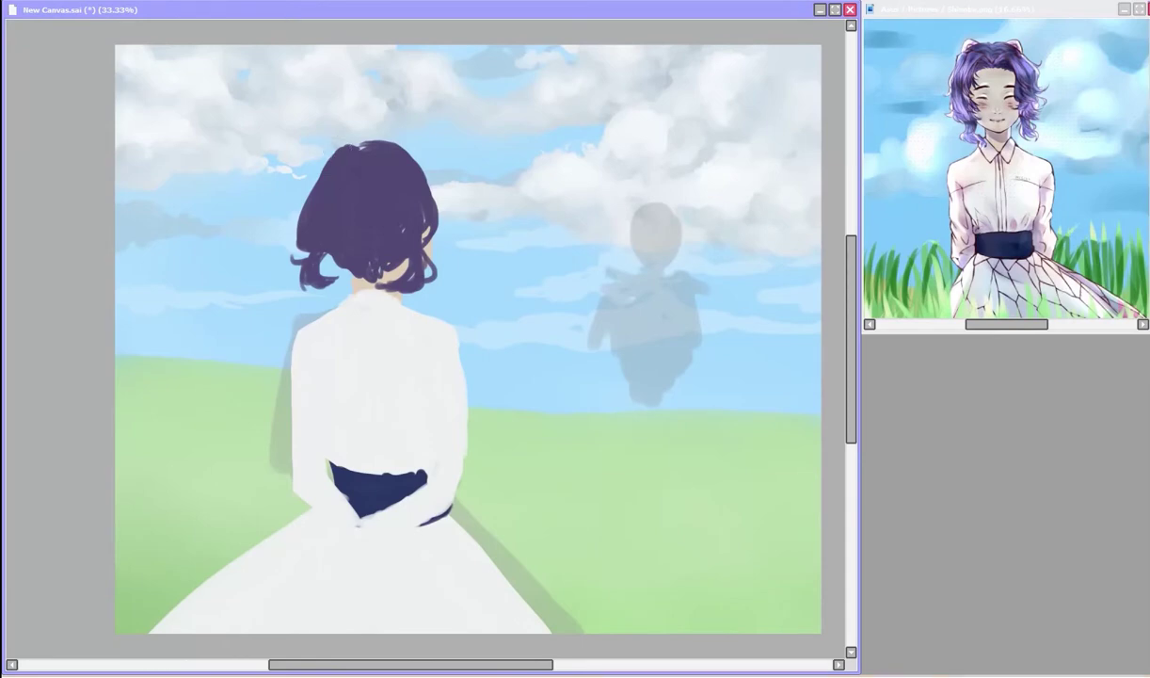
Step: Paint a lavender patch over the clasped hands and a lavender butterfly bow on the hair
left_click_drag(336, 475, 341, 505)
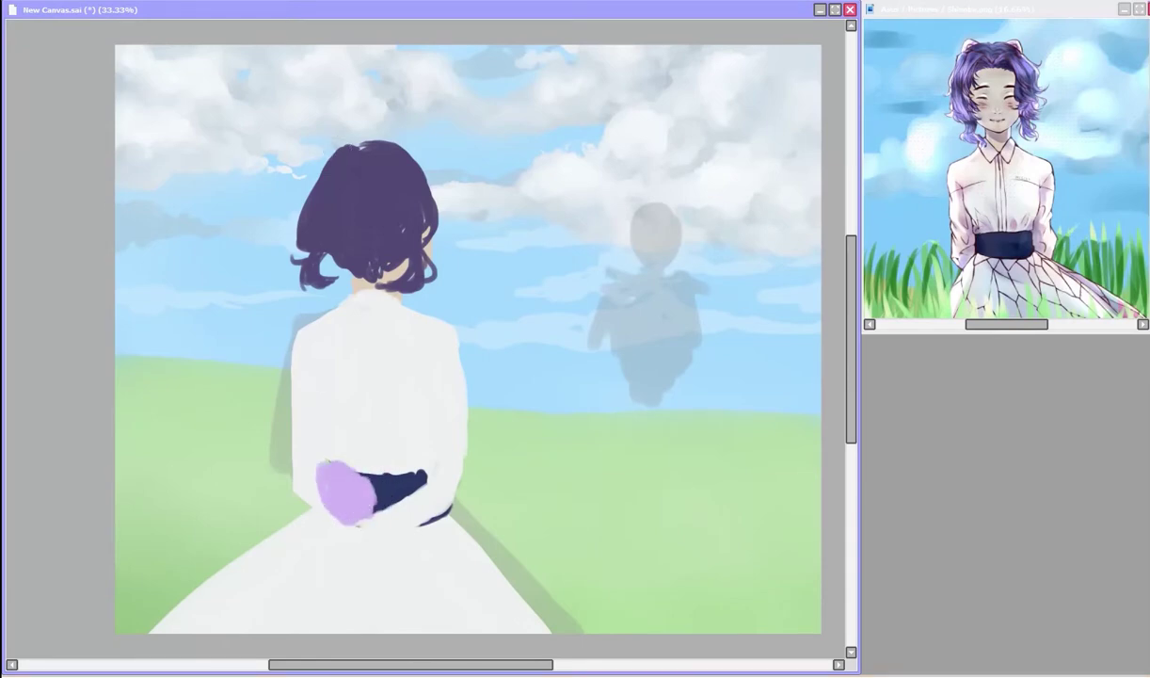
mouse_move(323, 194)
left_mouse_down()
mouse_move(315, 224)
mouse_move(381, 149)
left_mouse_up()
mouse_move(303, 160)
left_mouse_down()
mouse_move(310, 231)
mouse_move(395, 235)
left_mouse_up()
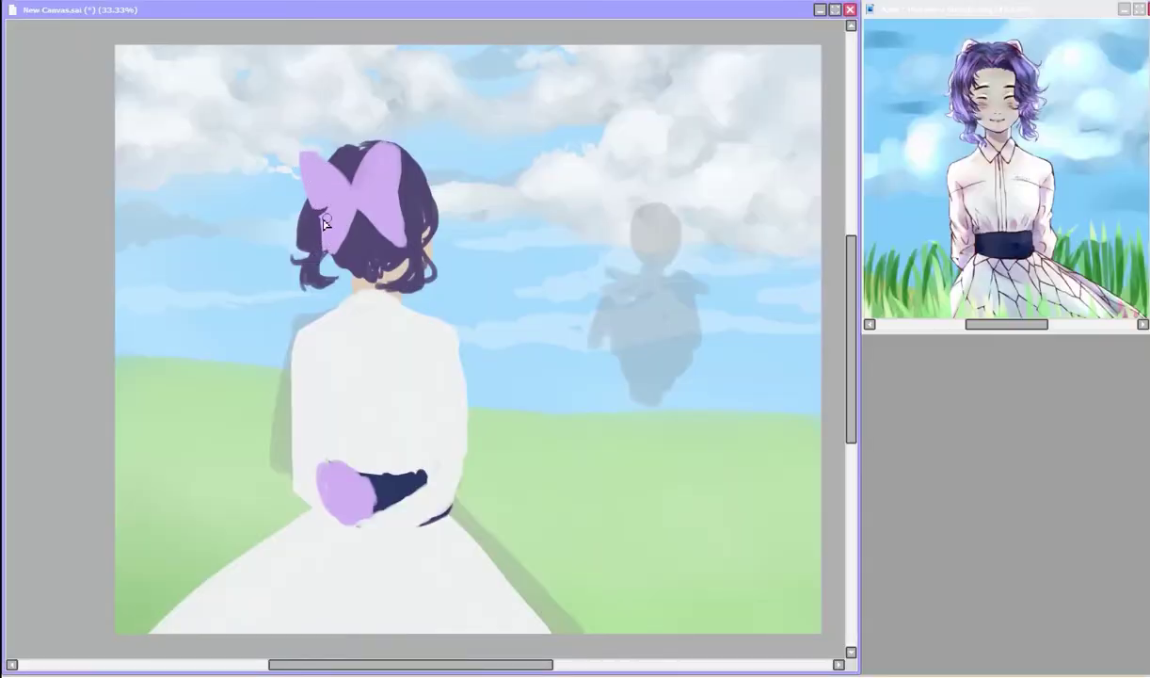
mouse_move(325, 260)
left_mouse_down()
mouse_move(381, 141)
mouse_move(299, 168)
left_mouse_up()
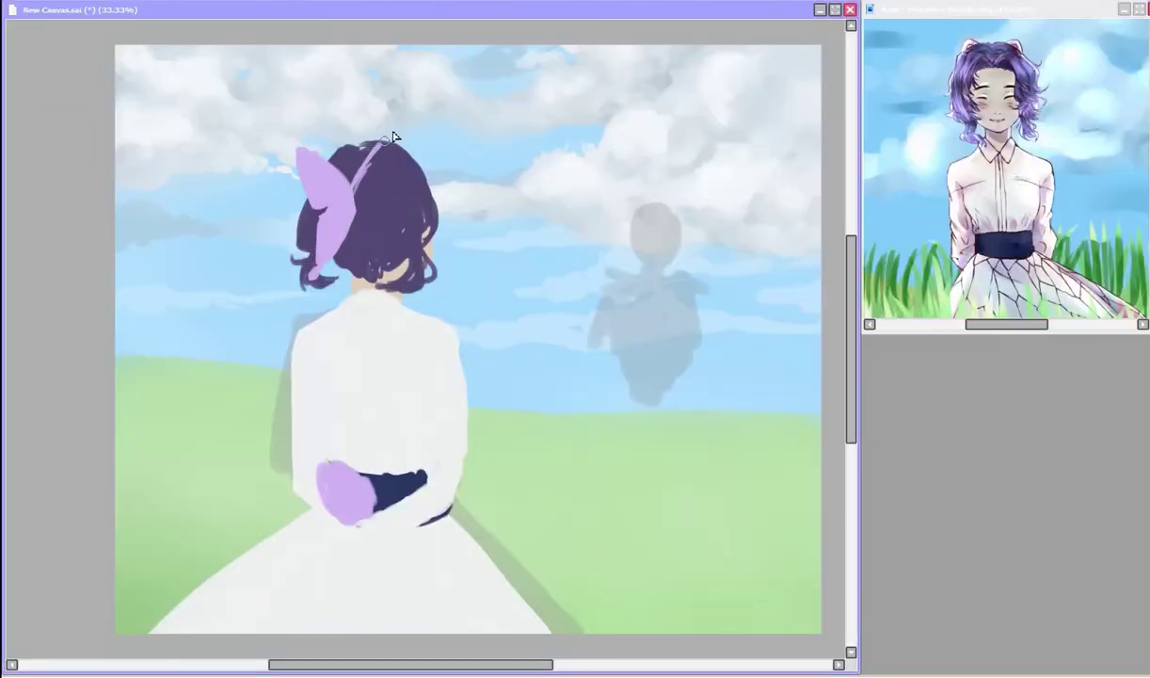
mouse_move(393, 137)
left_mouse_down()
mouse_move(349, 196)
mouse_move(387, 263)
left_mouse_up()
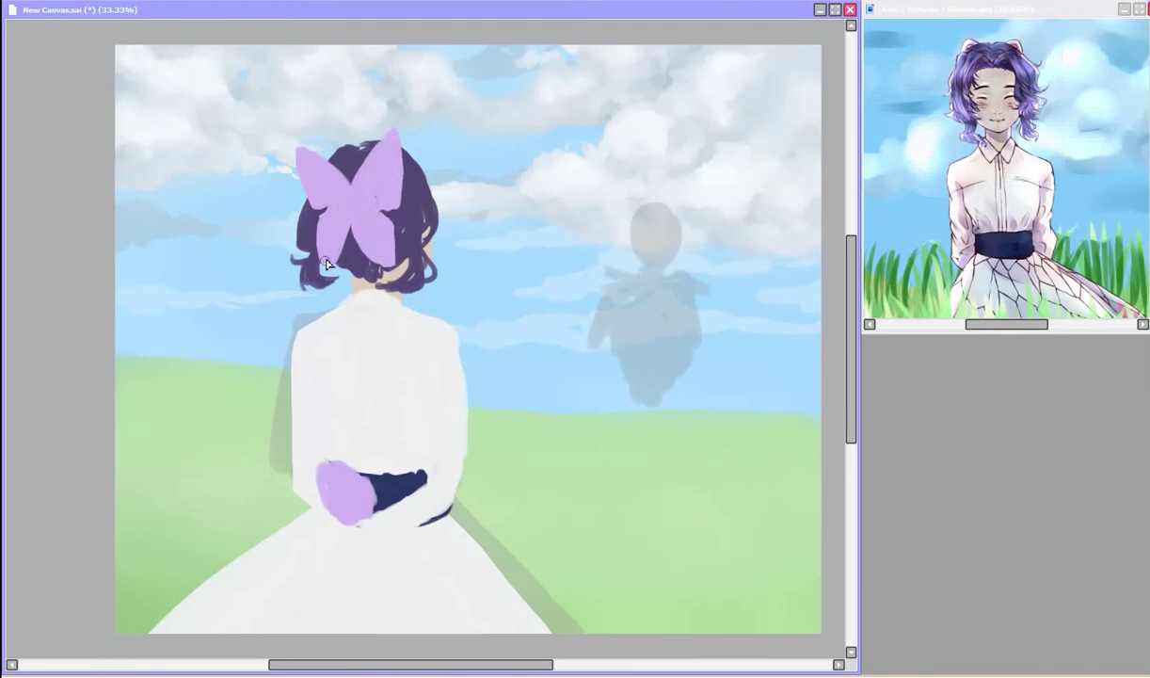
Step: Narrow the butterfly bow with a transform, then delete it from the hair
key("ctrl+t")
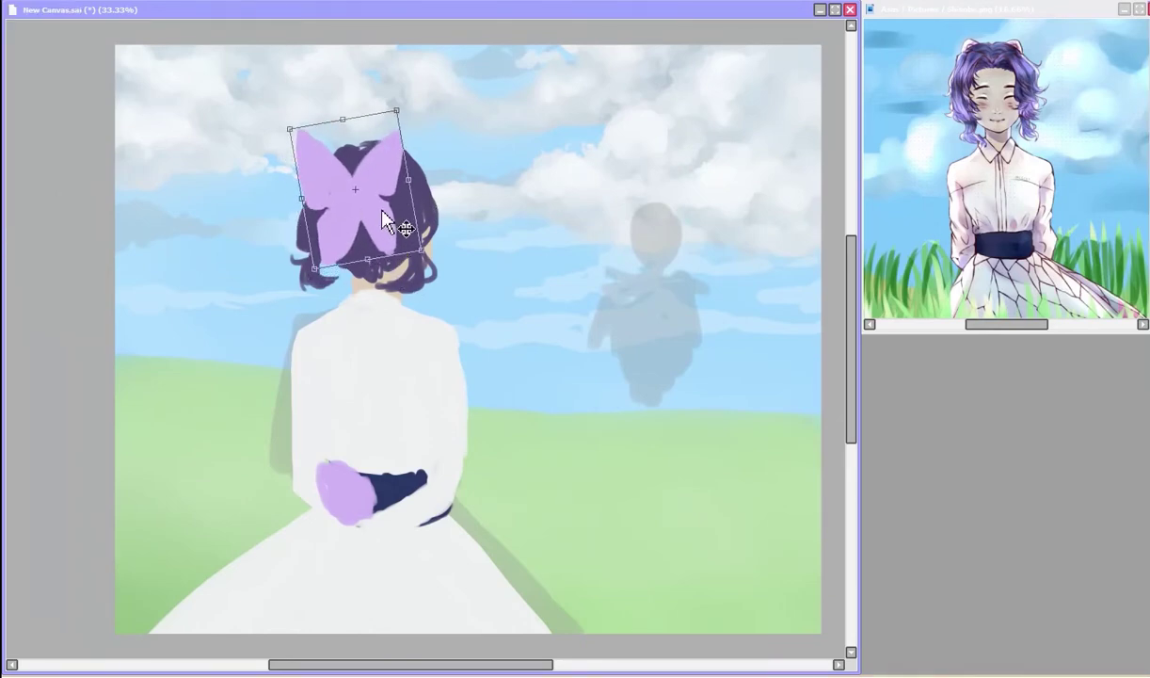
left_click_drag(365, 199, 318, 157)
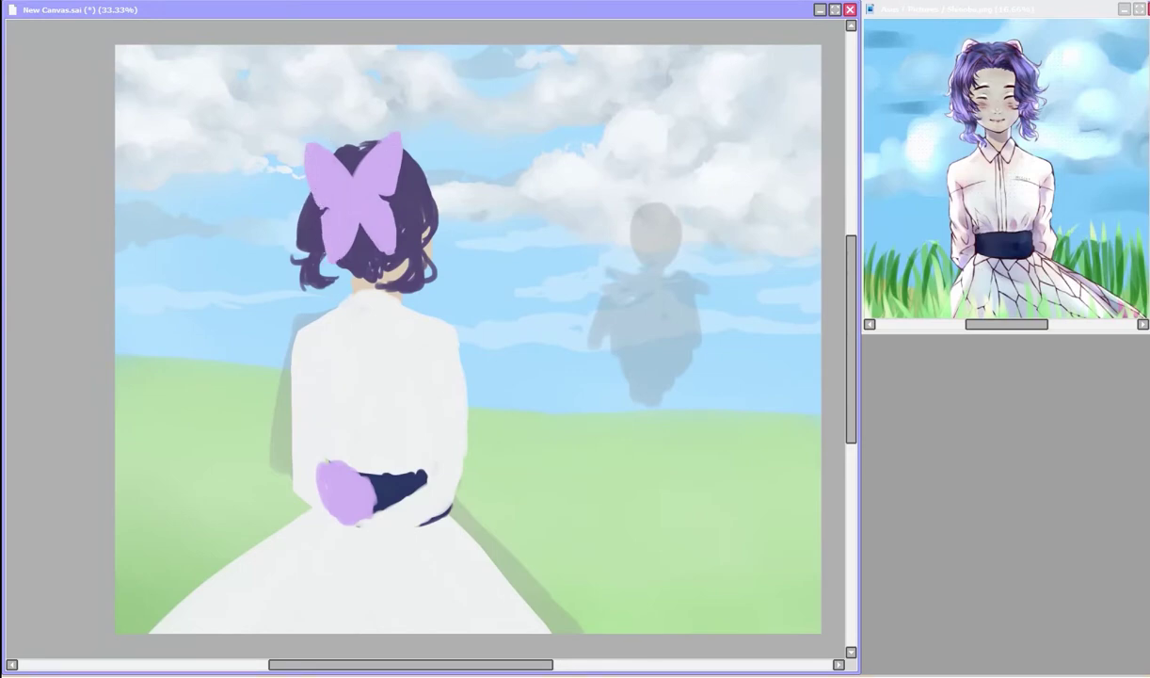
key("Delete")
Step: Name the layer '???', fill the head with skin tone, and rotate it slightly rightward
type("???")
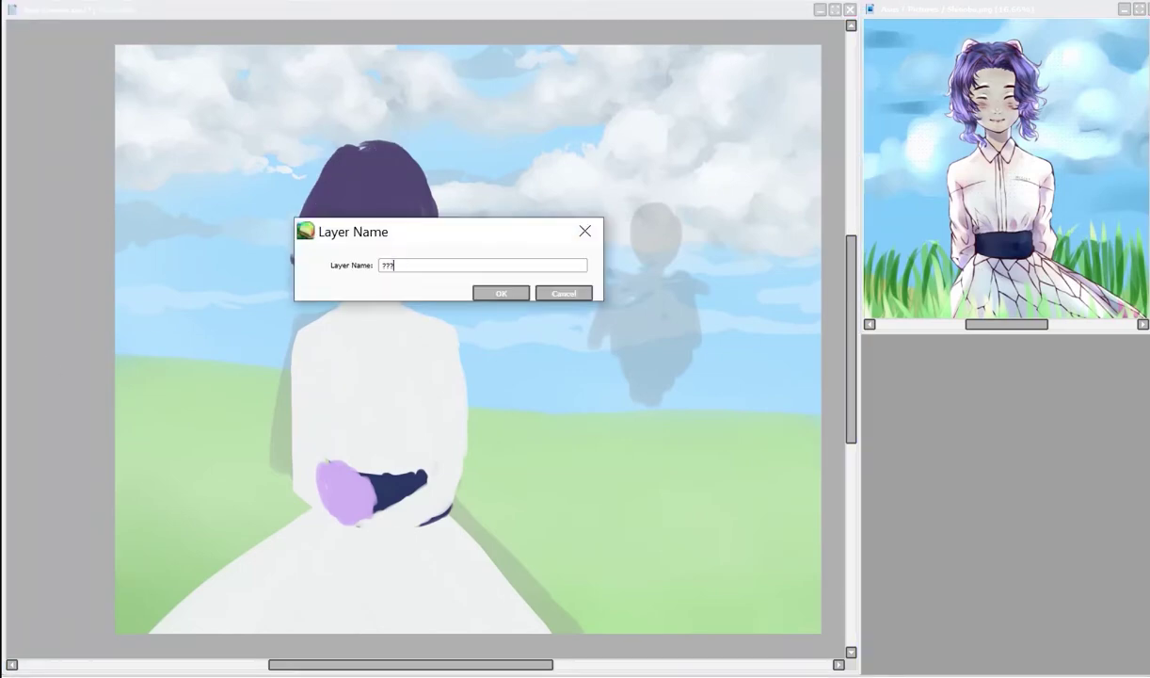
key("Return")
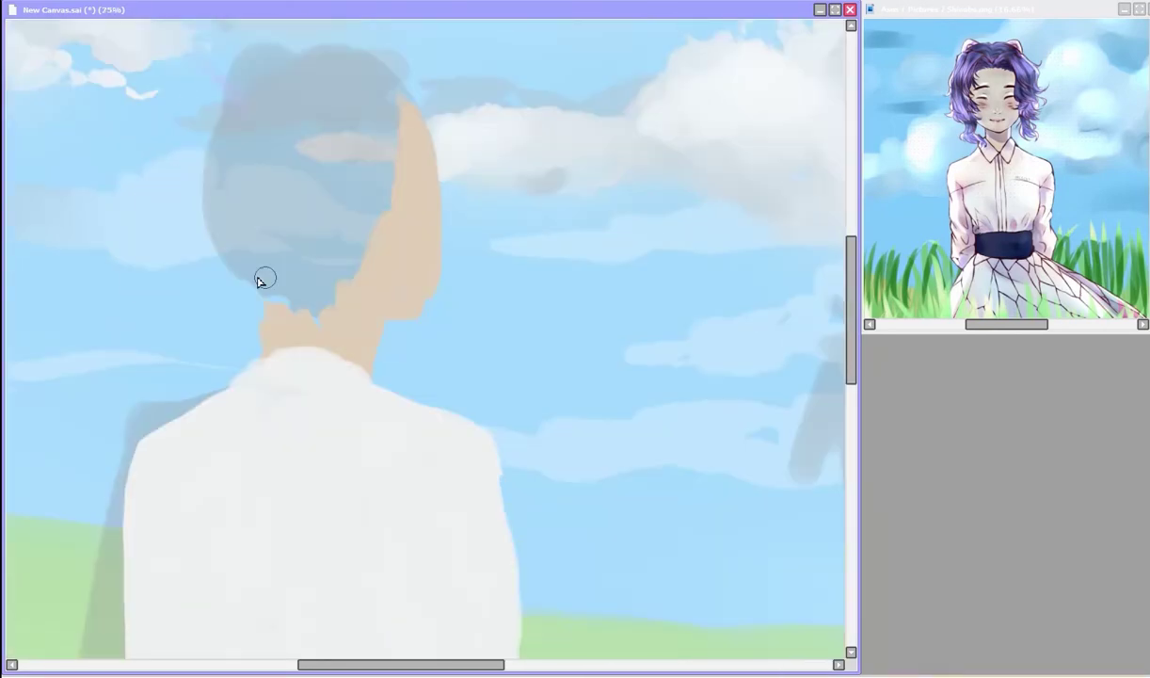
mouse_move(259, 280)
left_mouse_down()
mouse_move(249, 108)
mouse_move(262, 96)
mouse_move(252, 386)
left_mouse_up()
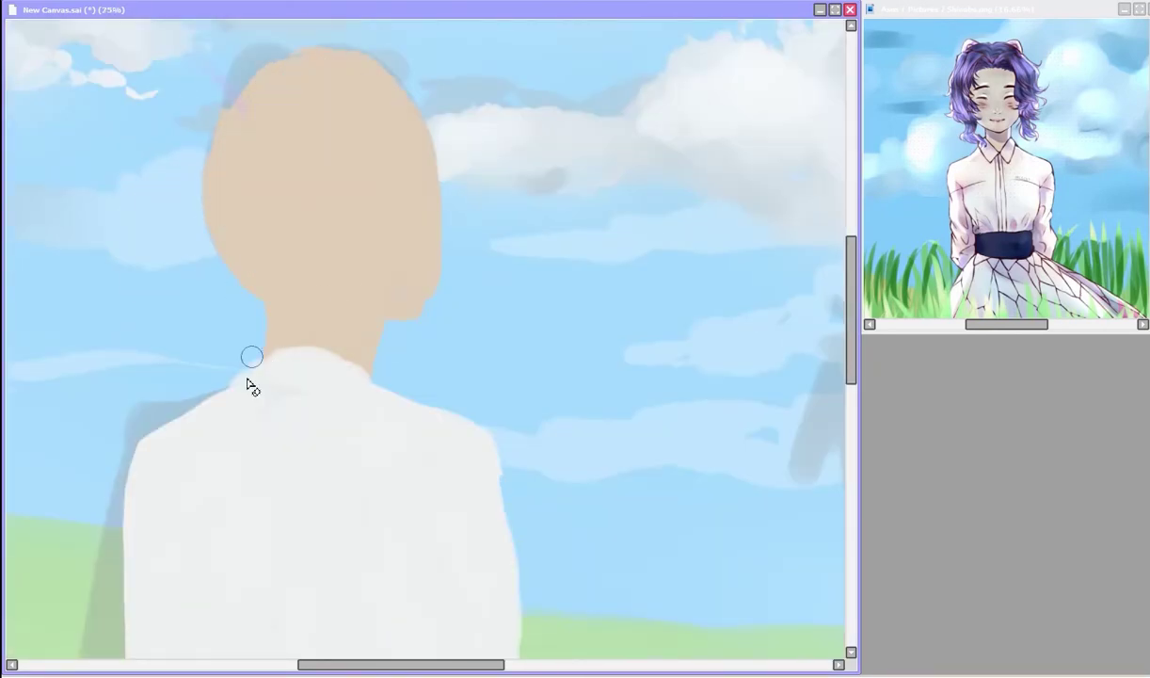
key("ctrl+t")
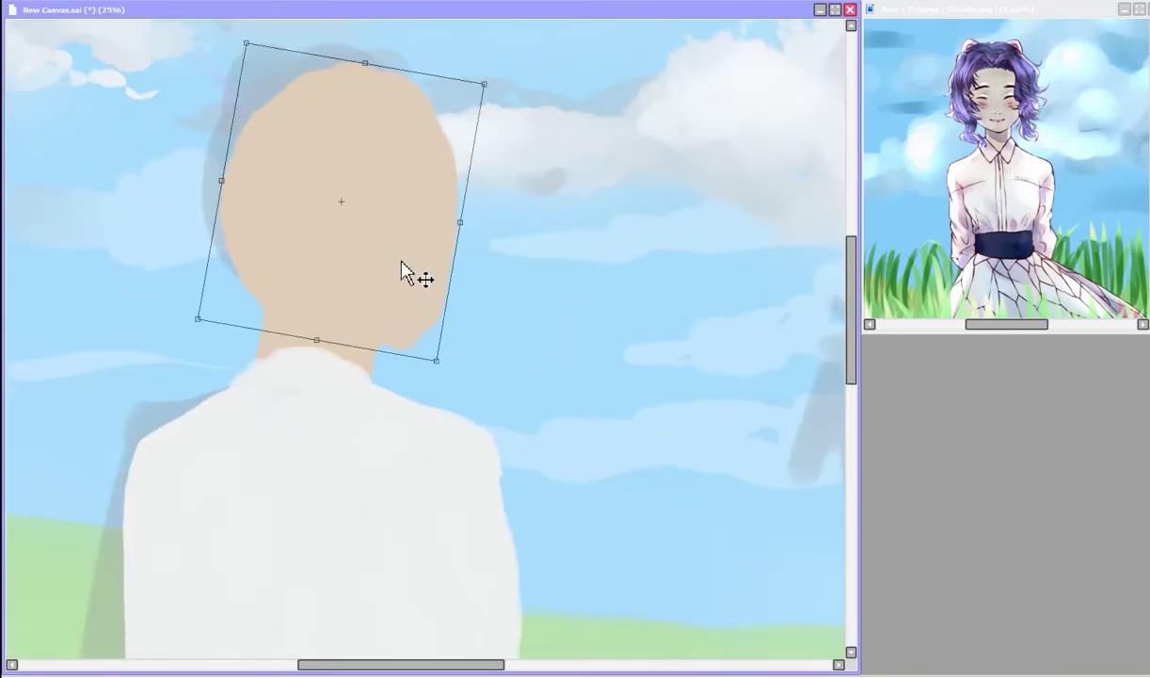
left_click_drag(405, 272, 514, 260)
key("Return")
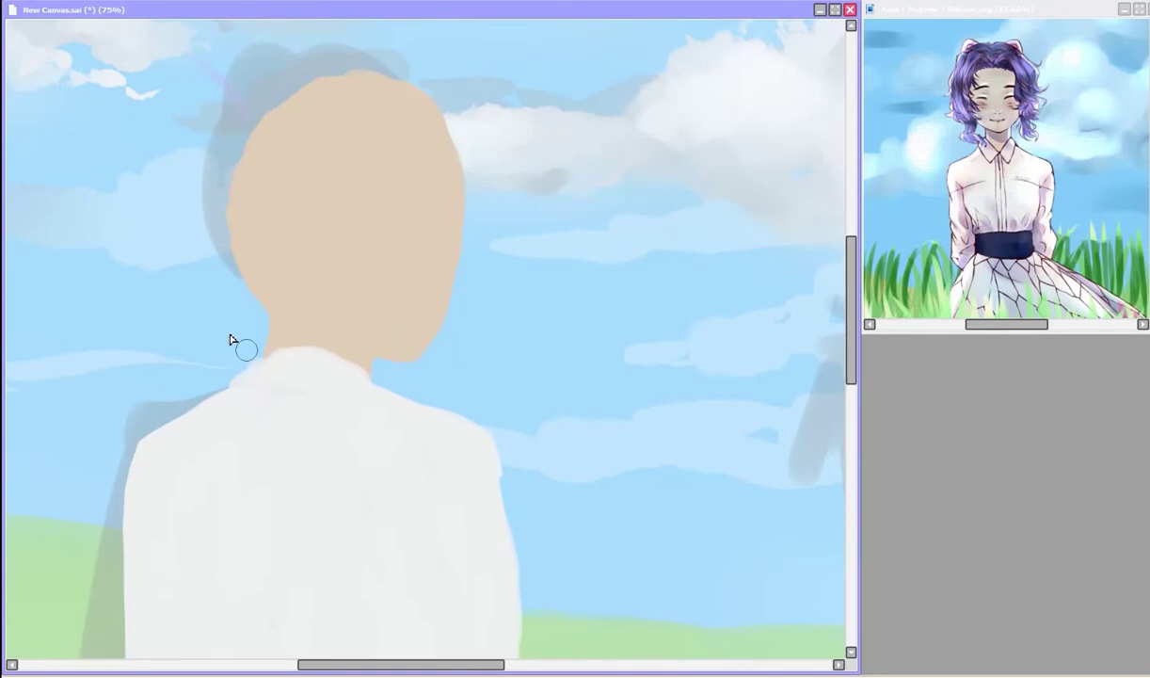
Step: Paint a shaded ear on the right and darker brown shading on the chin and neck
left_click_drag(398, 360, 386, 340)
mouse_move(429, 209)
left_mouse_down()
mouse_move(429, 271)
mouse_move(425, 259)
left_mouse_up()
key("ctrl+z")
left_click_drag(424, 195, 438, 250)
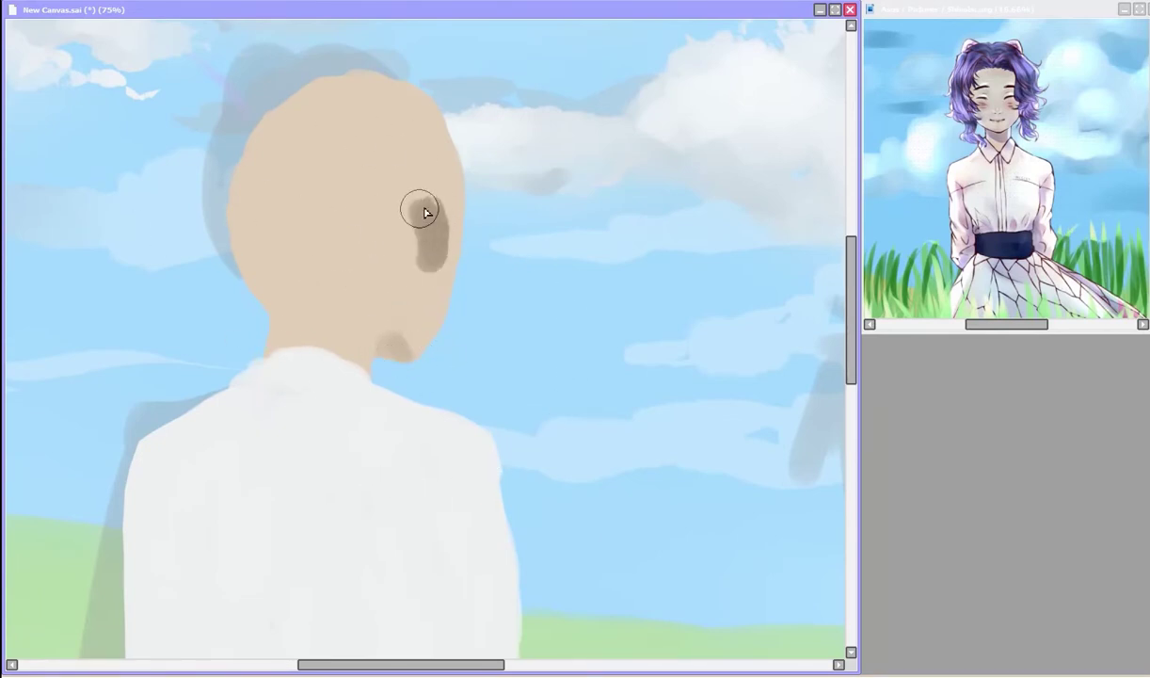
mouse_move(426, 207)
left_mouse_down()
mouse_move(413, 269)
mouse_move(434, 265)
mouse_move(418, 264)
left_mouse_up()
left_click_drag(426, 232, 425, 279)
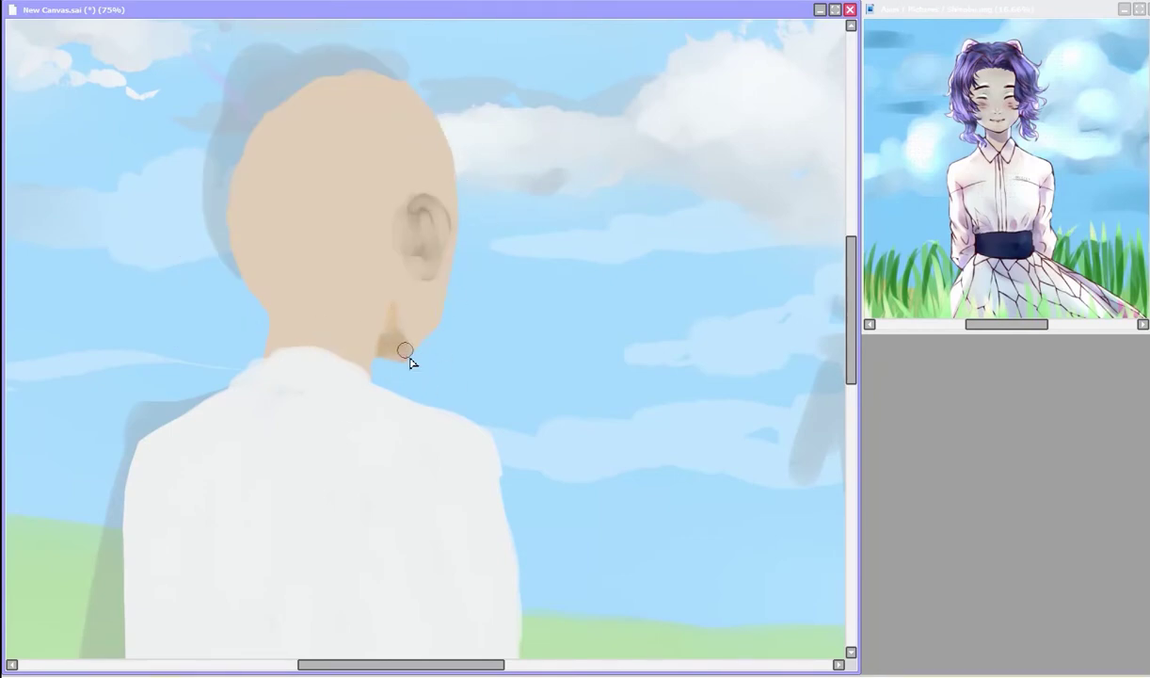
mouse_move(297, 334)
left_mouse_down()
mouse_move(337, 300)
mouse_move(356, 341)
left_mouse_up()
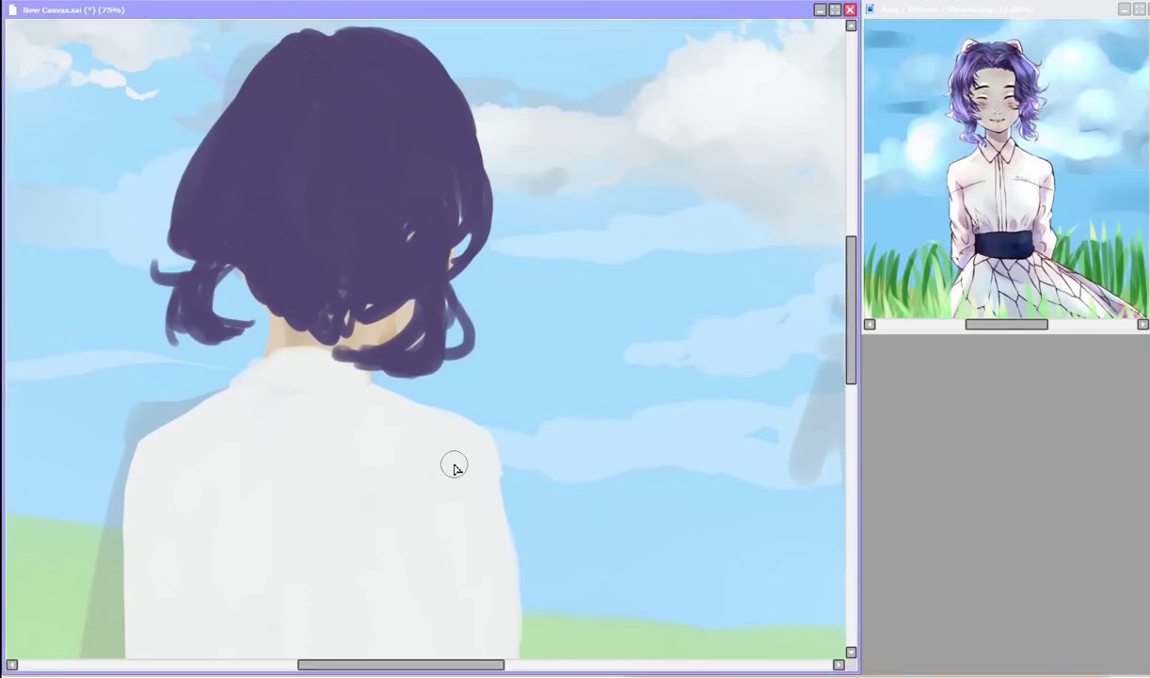
Step: Smooth the hair's lower edge over the neck and add dark purple strokes to the hair
left_click_drag(257, 256, 390, 226)
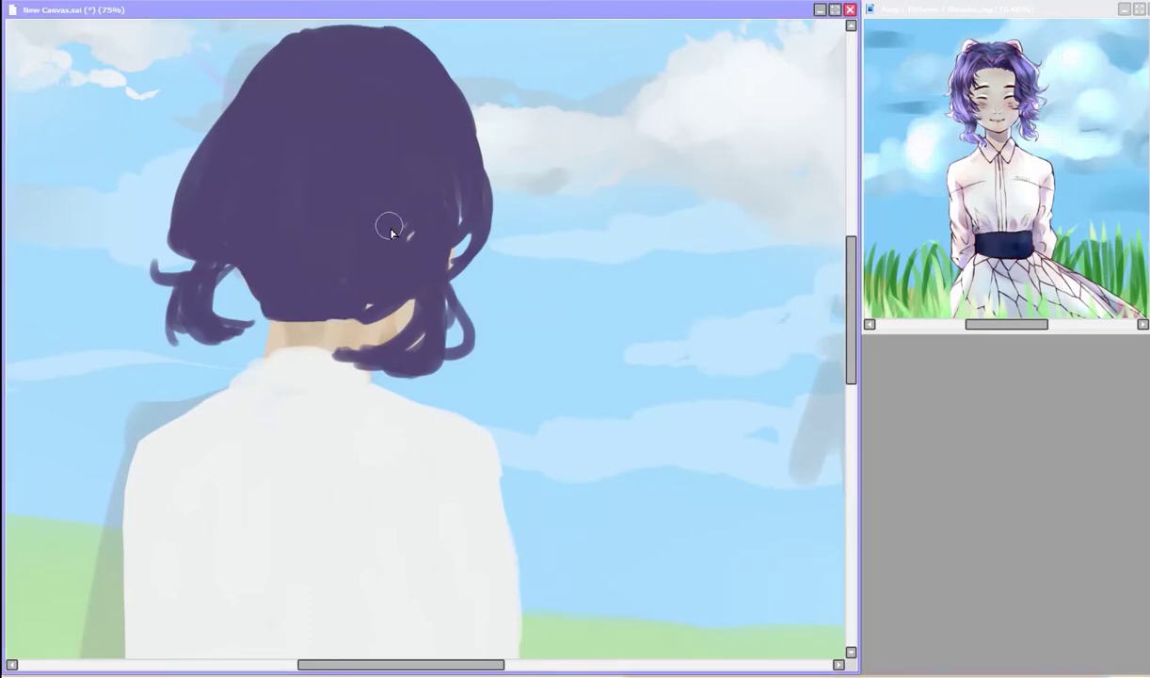
left_click_drag(179, 243, 174, 282)
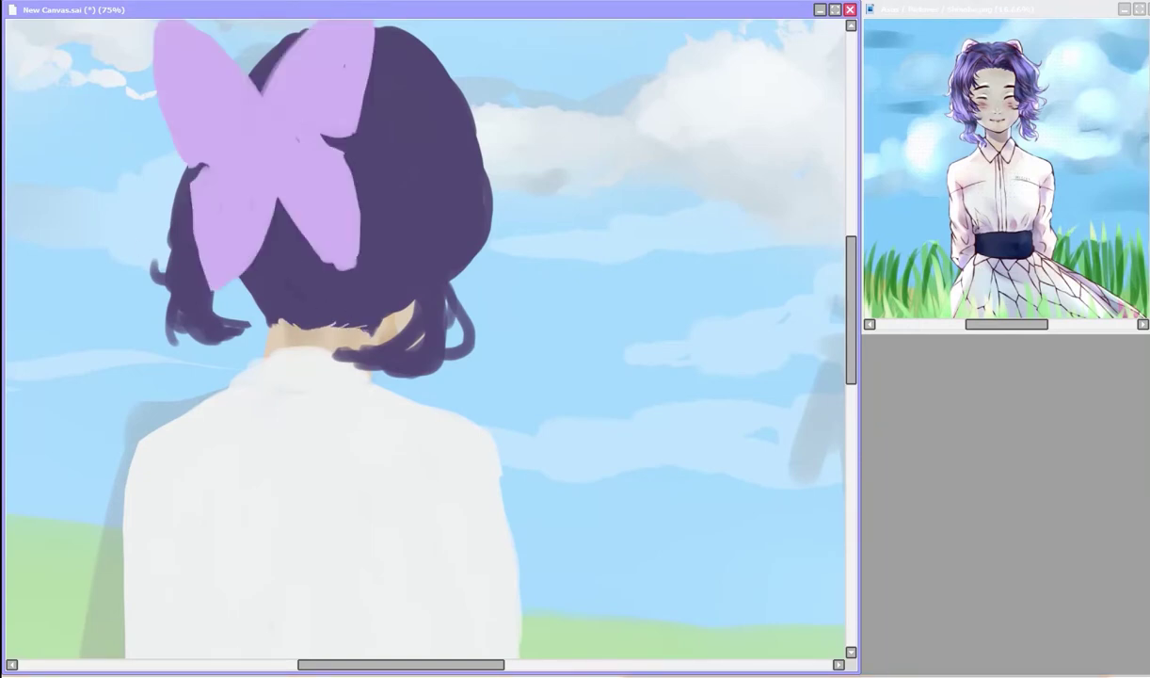
mouse_move(278, 236)
left_mouse_down()
mouse_move(289, 225)
mouse_move(300, 265)
mouse_move(421, 220)
mouse_move(369, 172)
left_mouse_up()
scroll(282, 85, "up", 1)
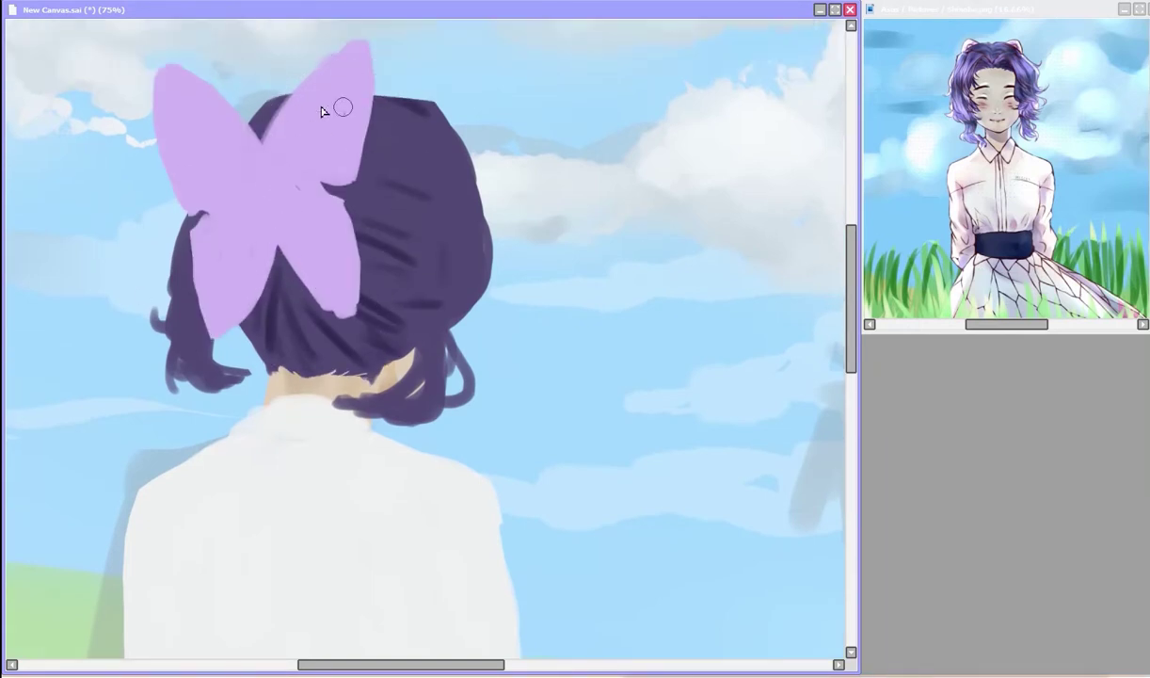
Step: Shade the hair's right side dark purple with a light tan strip down it
left_click_drag(424, 108, 461, 235)
mouse_move(437, 141)
left_mouse_down()
mouse_move(385, 149)
mouse_move(423, 301)
left_mouse_up()
left_click_drag(424, 254, 414, 325)
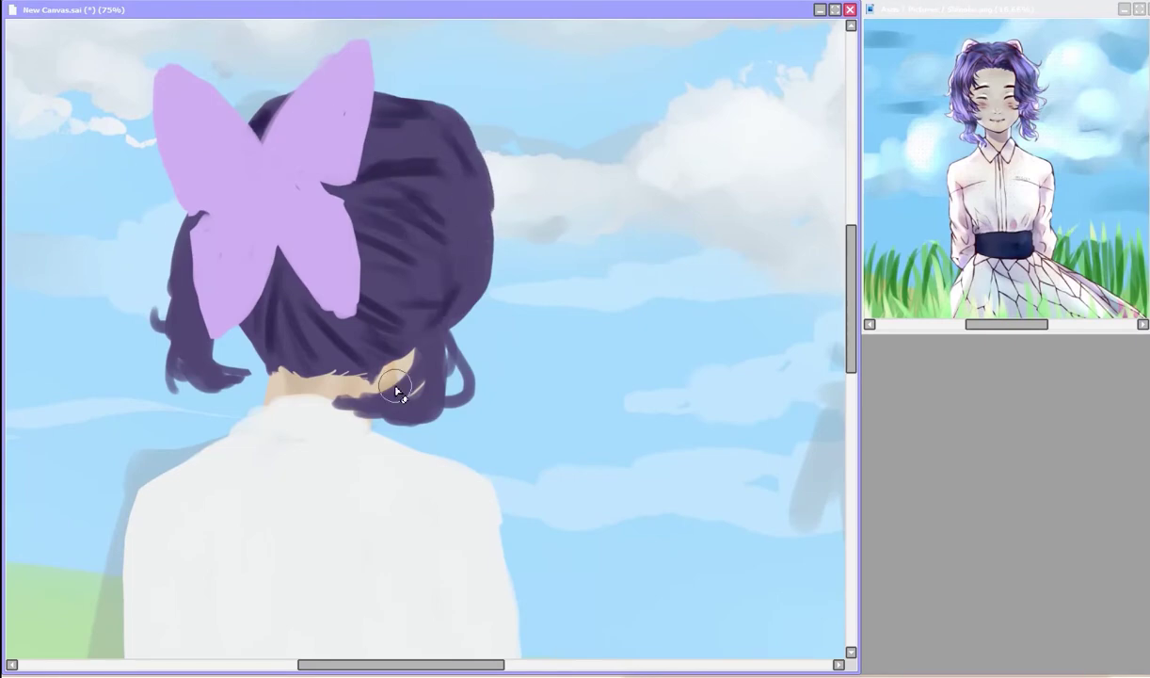
left_click_drag(442, 226, 318, 328)
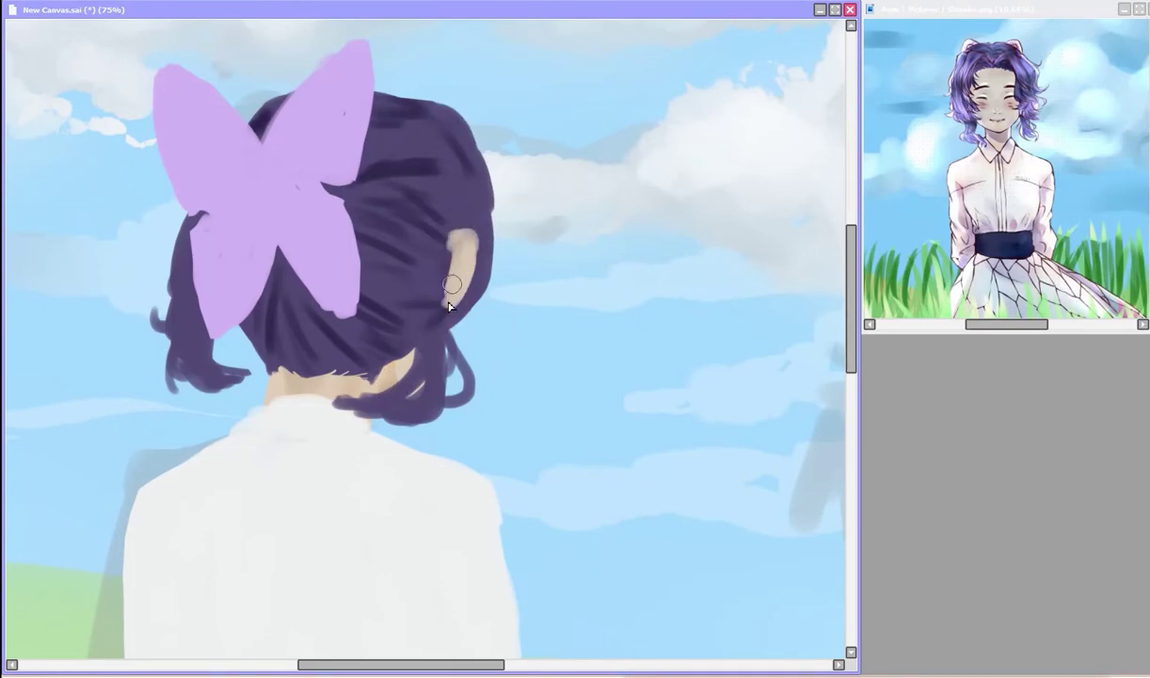
left_click_drag(467, 248, 414, 353)
left_click_drag(461, 231, 391, 372)
mouse_move(442, 212)
left_mouse_down()
mouse_move(452, 273)
mouse_move(382, 350)
left_mouse_up()
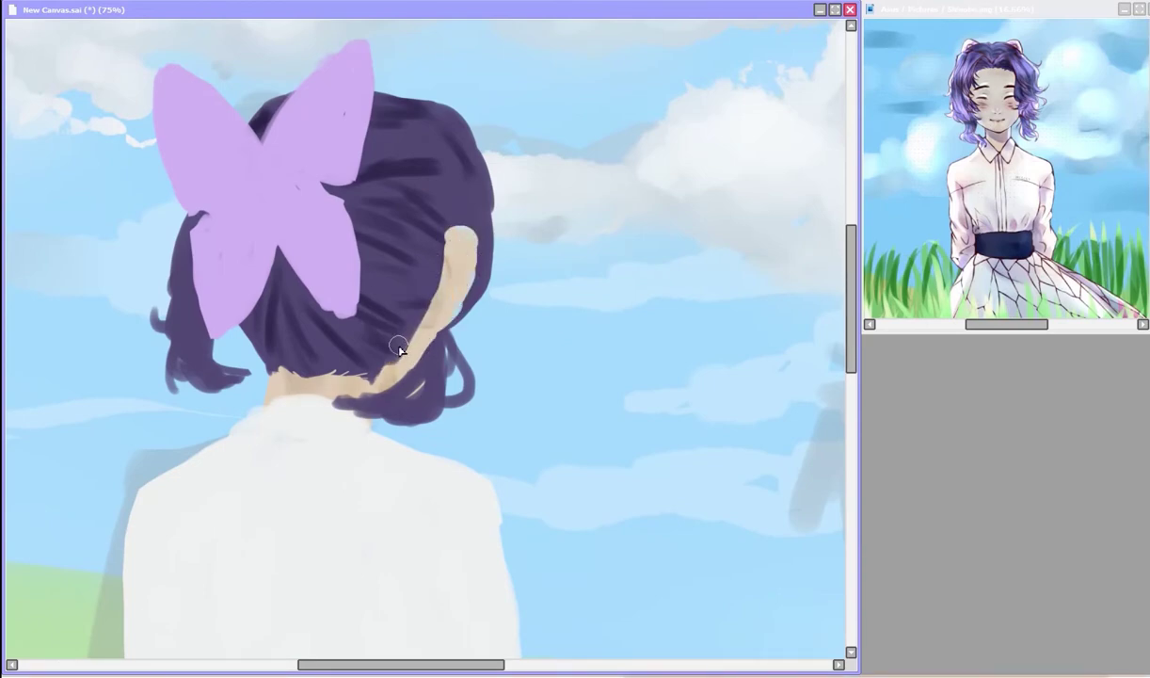
mouse_move(428, 287)
left_mouse_down()
mouse_move(423, 302)
mouse_move(467, 249)
left_mouse_up()
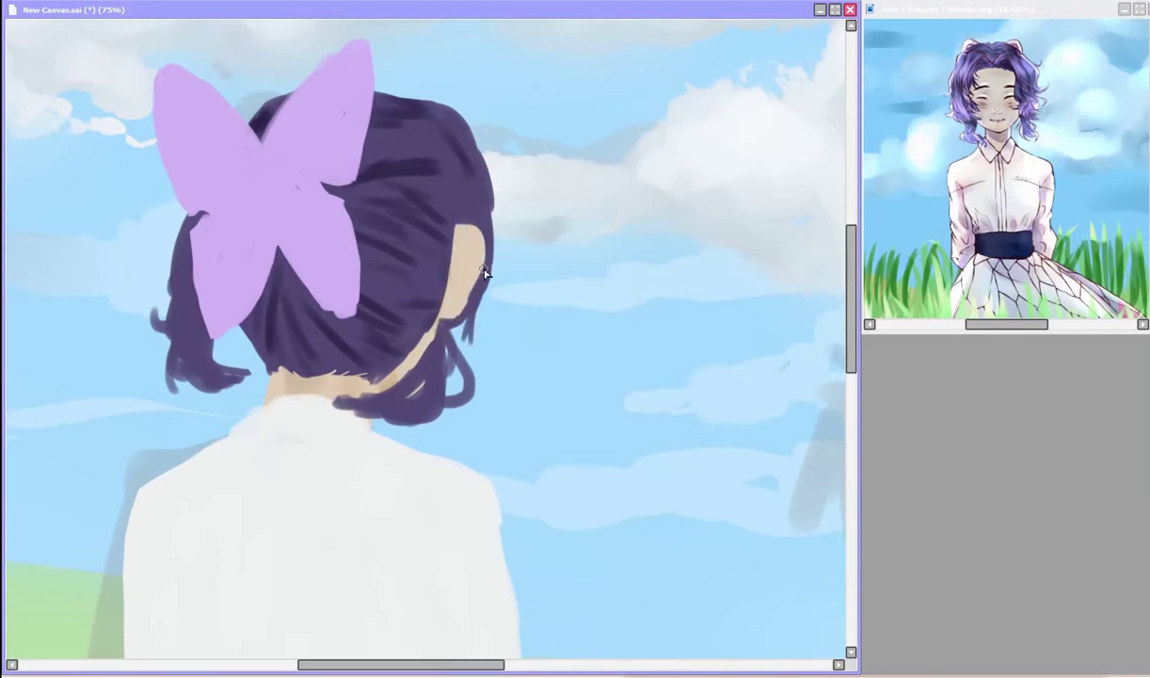
Step: Add dark strands at the lower right and widen the hair along its top and right
left_click_drag(487, 347, 451, 386)
key("h")
left_click_drag(385, 348, 428, 414)
key("h")
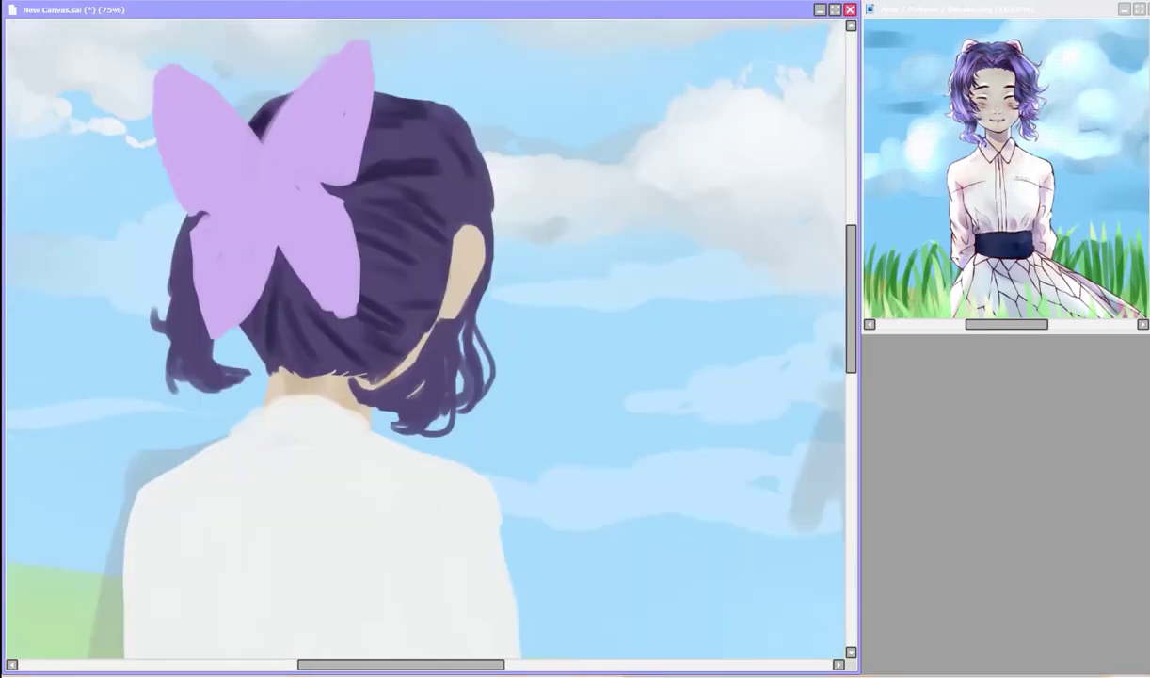
key("ctrl+z")
left_click_drag(415, 106, 318, 94)
mouse_move(457, 92)
left_mouse_down()
mouse_move(411, 113)
mouse_move(496, 289)
left_mouse_up()
left_click_drag(471, 156, 490, 310)
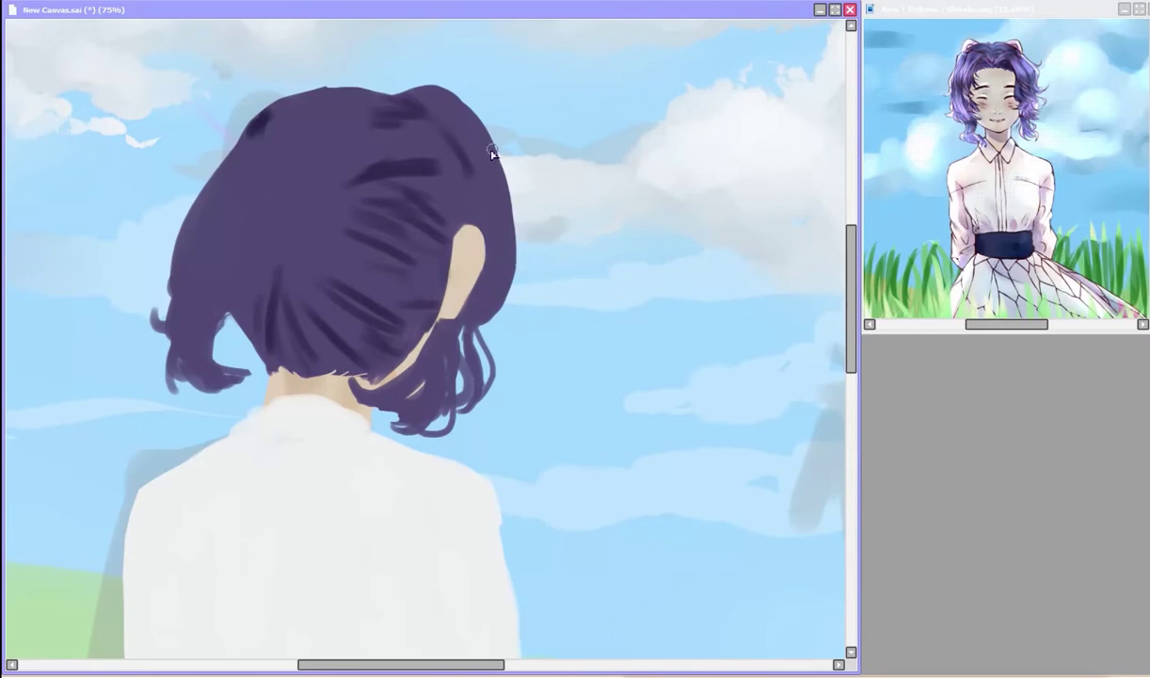
Step: Draw curly strands over the hair's top right and reshape the outline, checking with mirrored view
left_click_drag(505, 184, 443, 91)
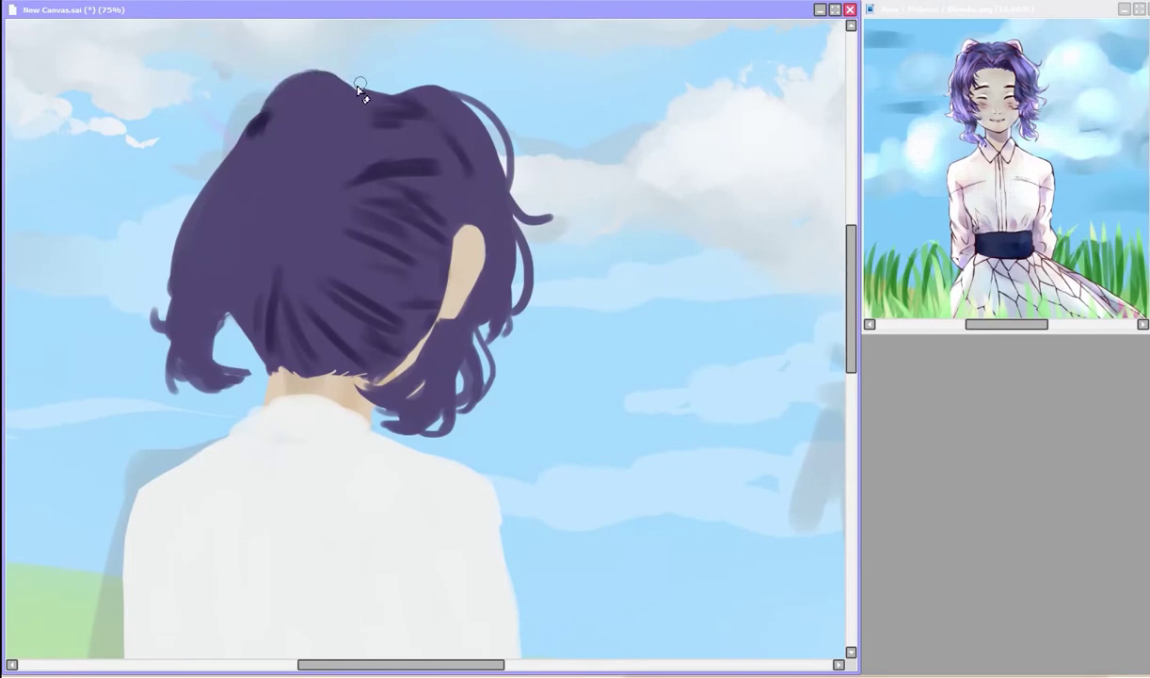
key("h")
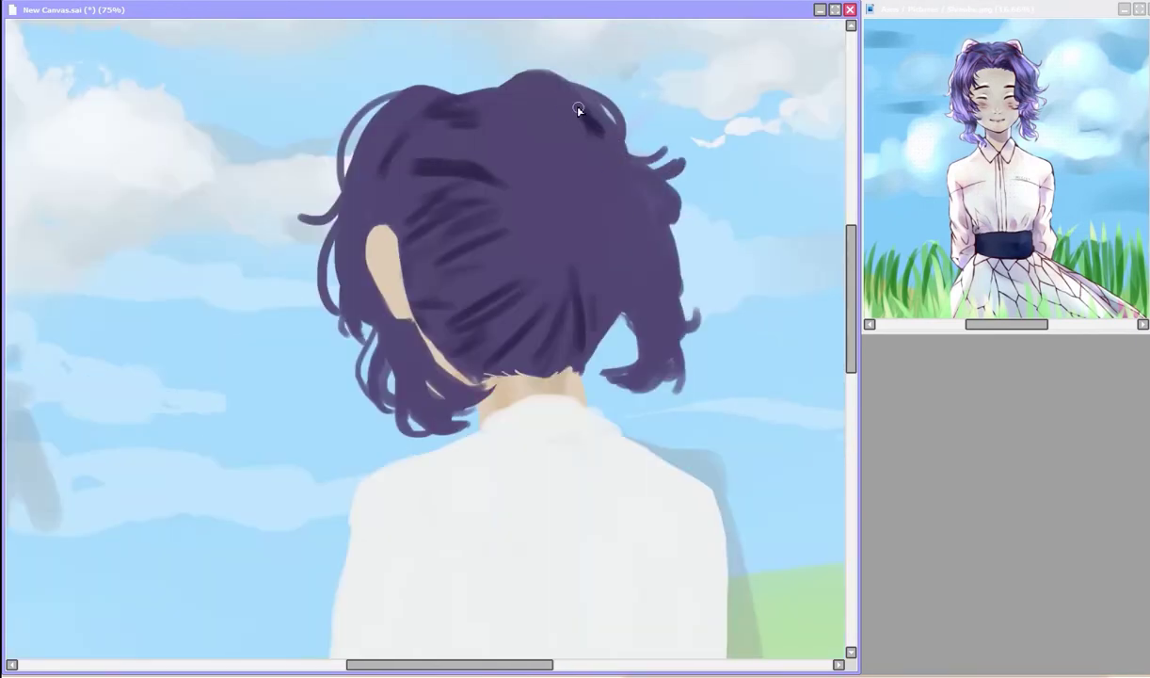
key("h")
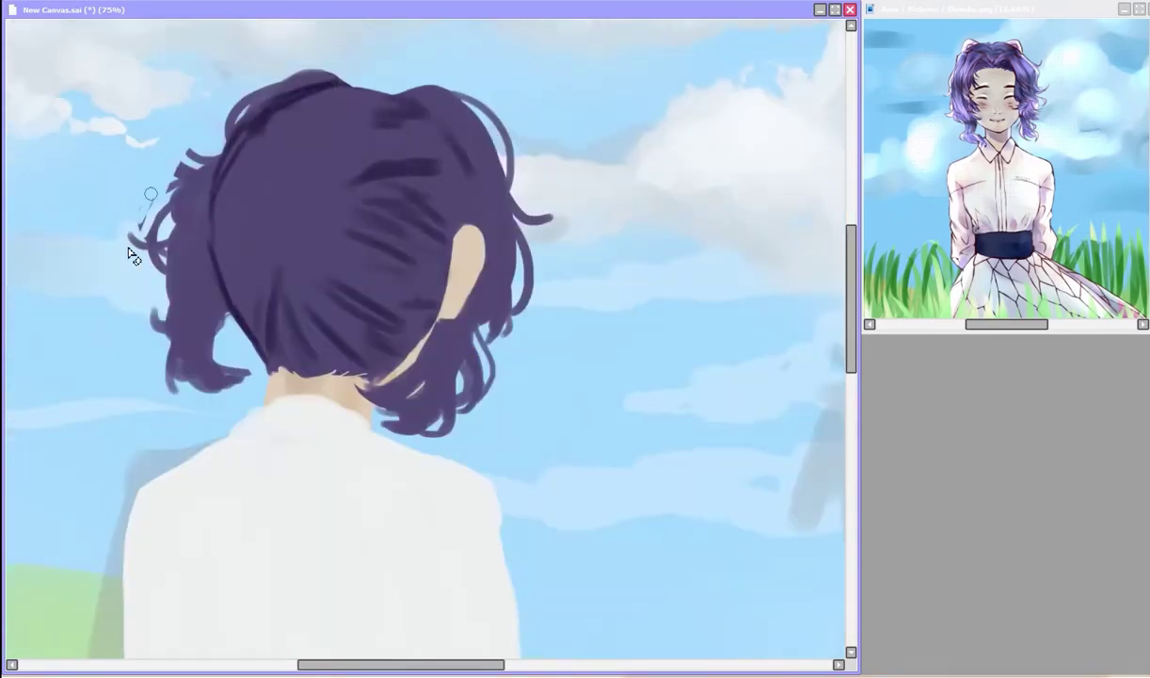
key("ctrl+z")
left_click_drag(165, 243, 200, 211)
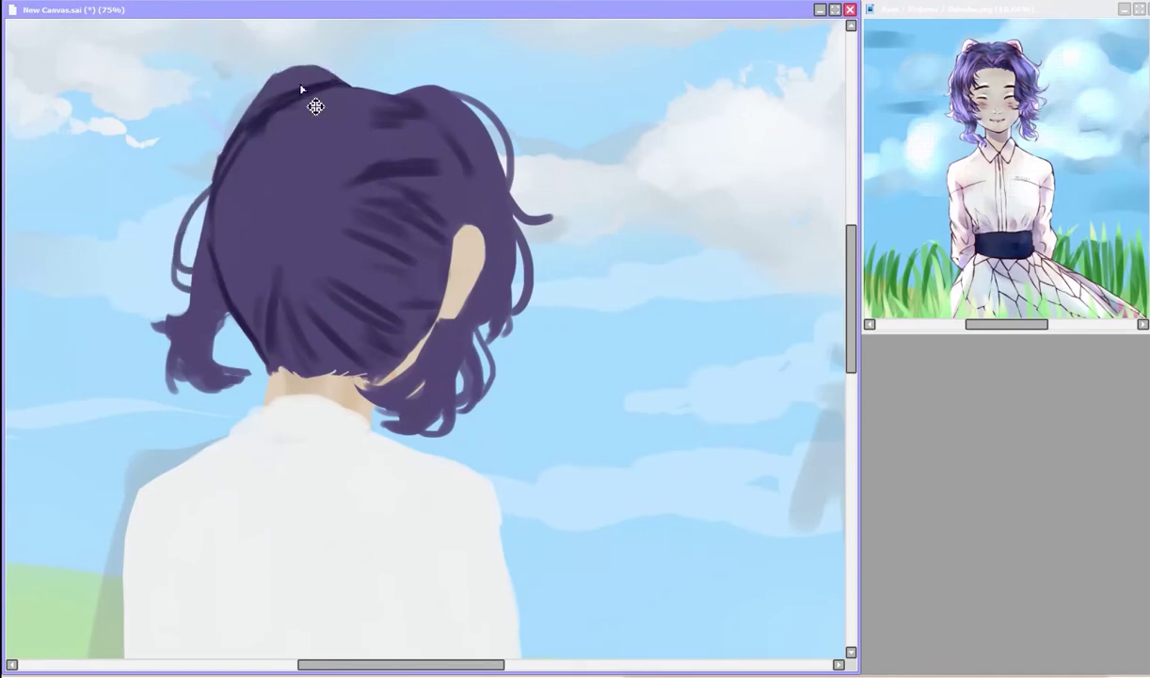
key("h")
left_click_drag(619, 133, 602, 103)
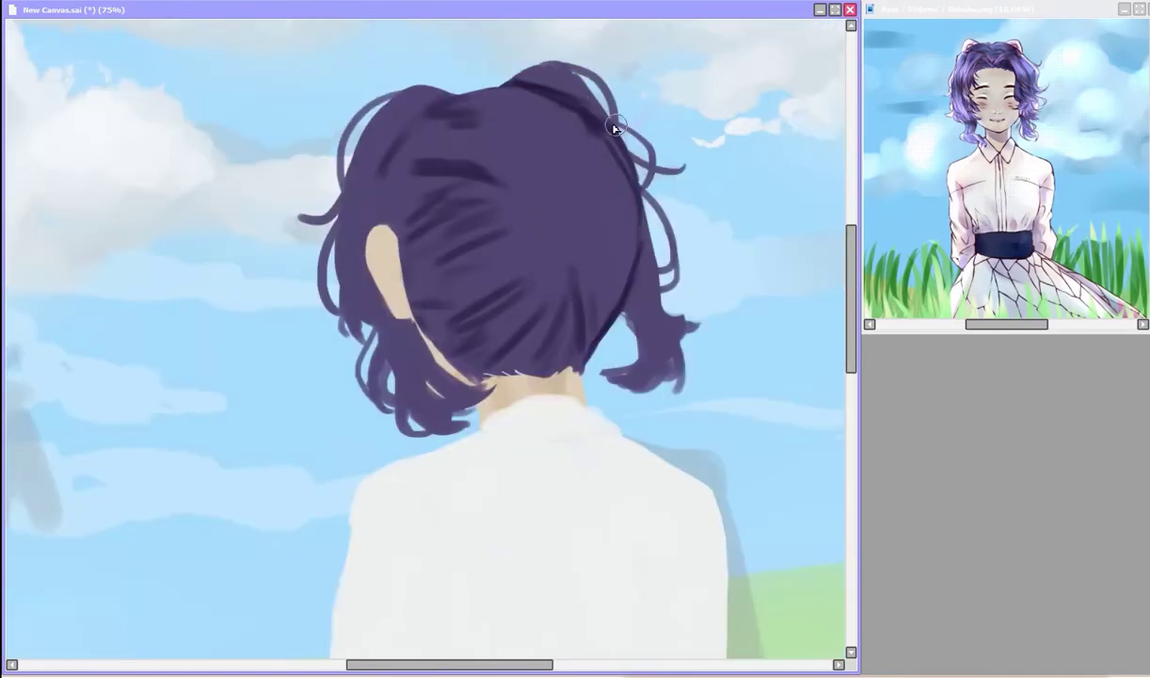
left_click_drag(614, 183, 622, 238)
key("h")
Step: Add curly strands along the hair's left, right and lower-left edges
left_click_drag(174, 254, 230, 315)
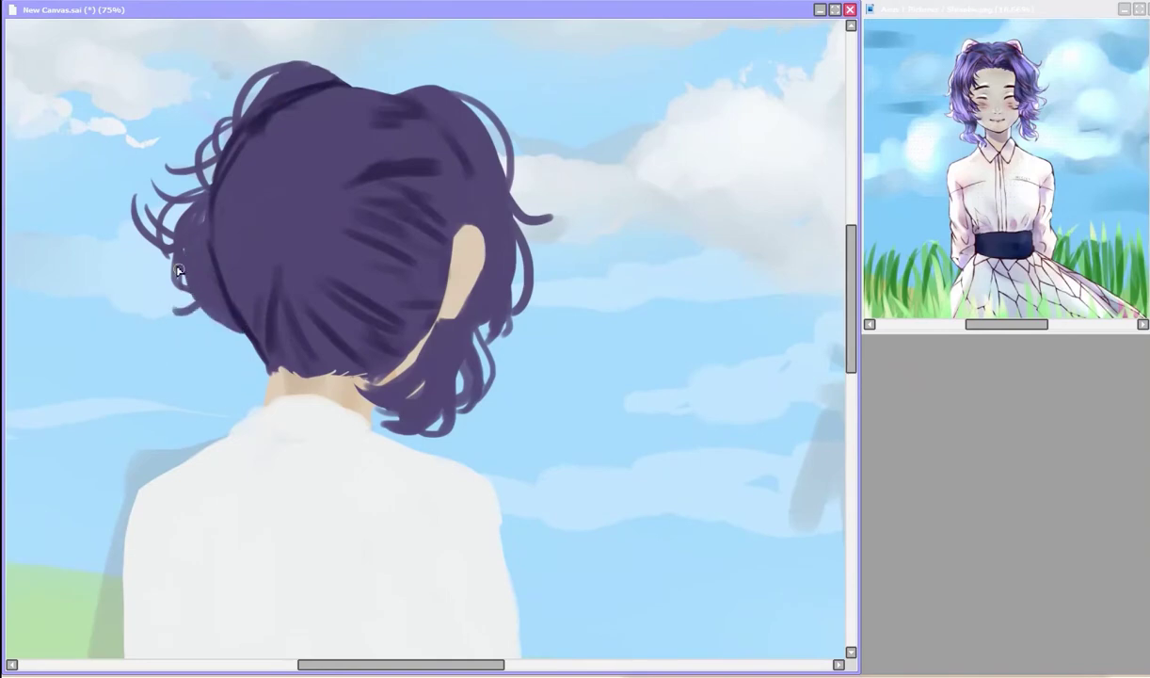
left_click_drag(151, 282, 240, 329)
key("h")
left_click_drag(574, 320, 677, 405)
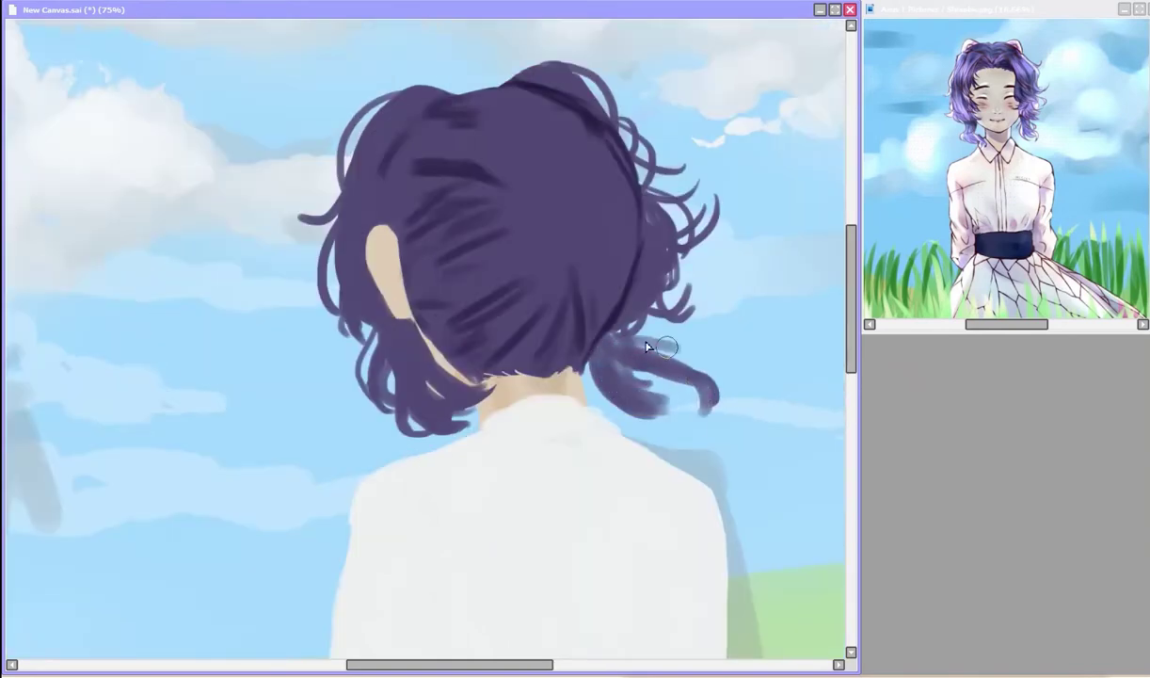
left_click_drag(569, 357, 651, 407)
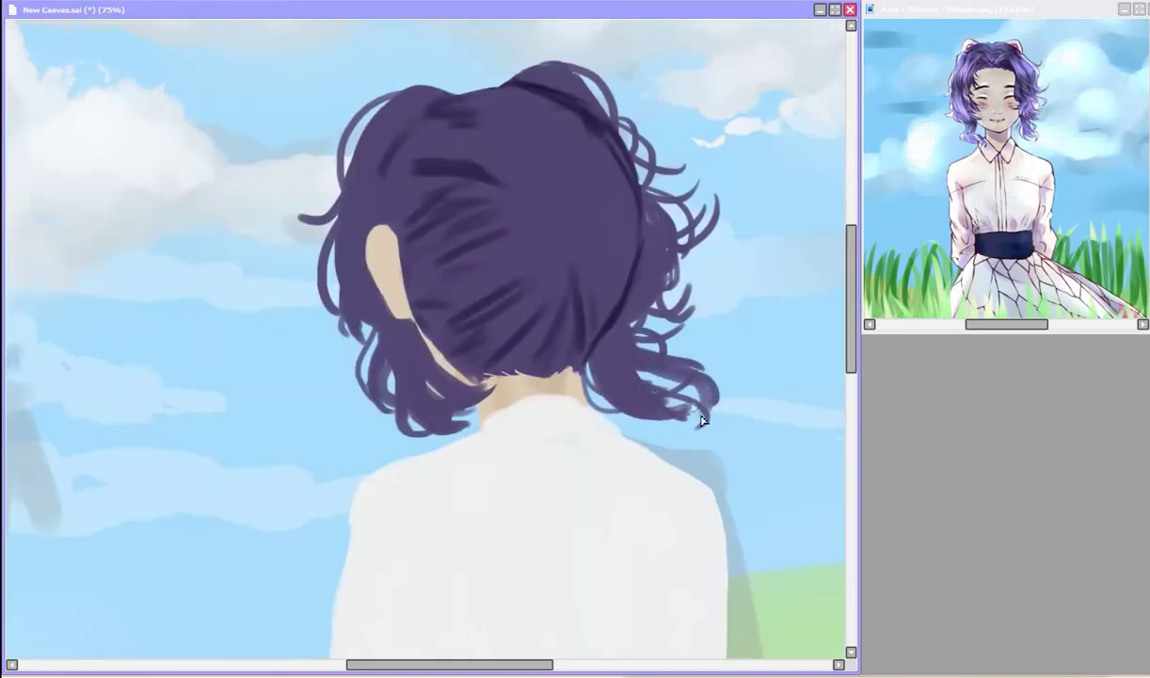
key("ctrl+z")
key("ctrl+z")
key("h")
mouse_move(234, 386)
left_mouse_down()
mouse_move(164, 361)
mouse_move(136, 369)
mouse_move(158, 403)
left_mouse_up()
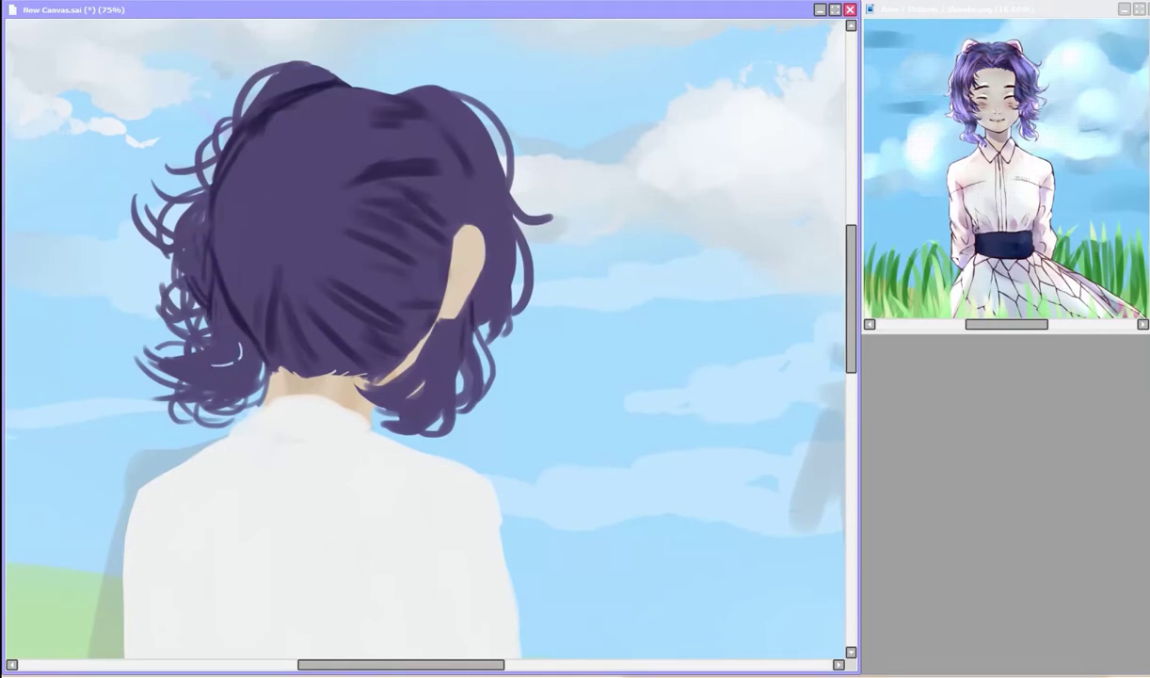
Step: Tint the lower hair ends and upper-left strands light lavender
left_click_drag(245, 171, 269, 201)
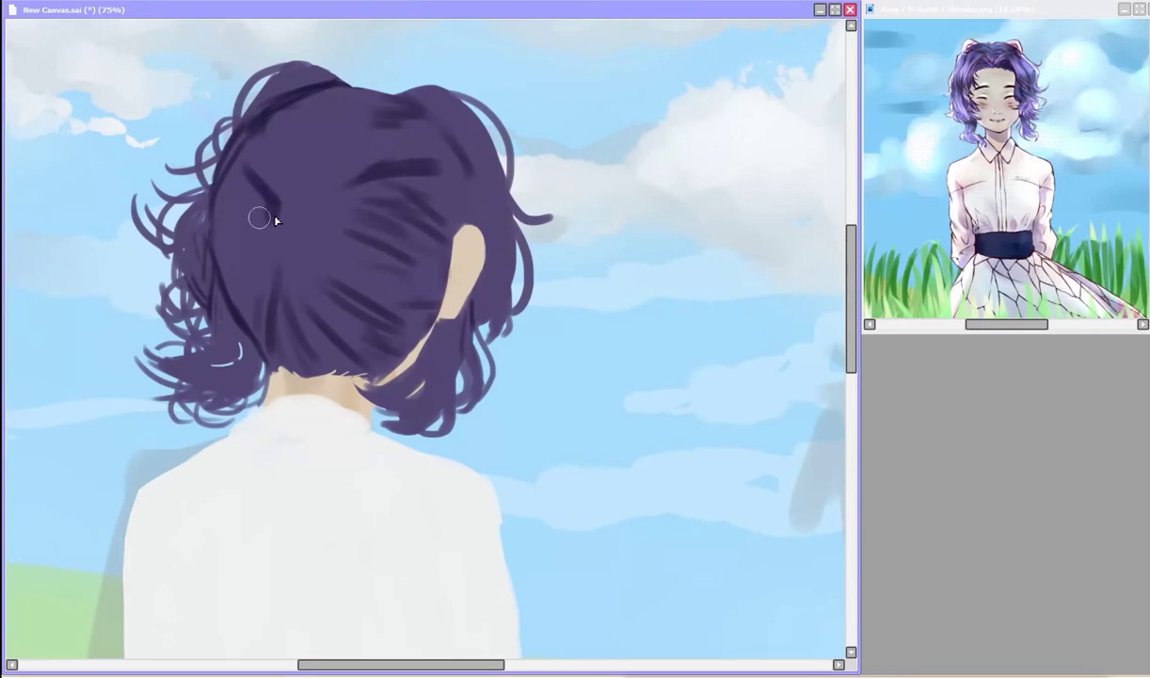
left_click_drag(150, 347, 240, 376)
left_click_drag(386, 377, 437, 419)
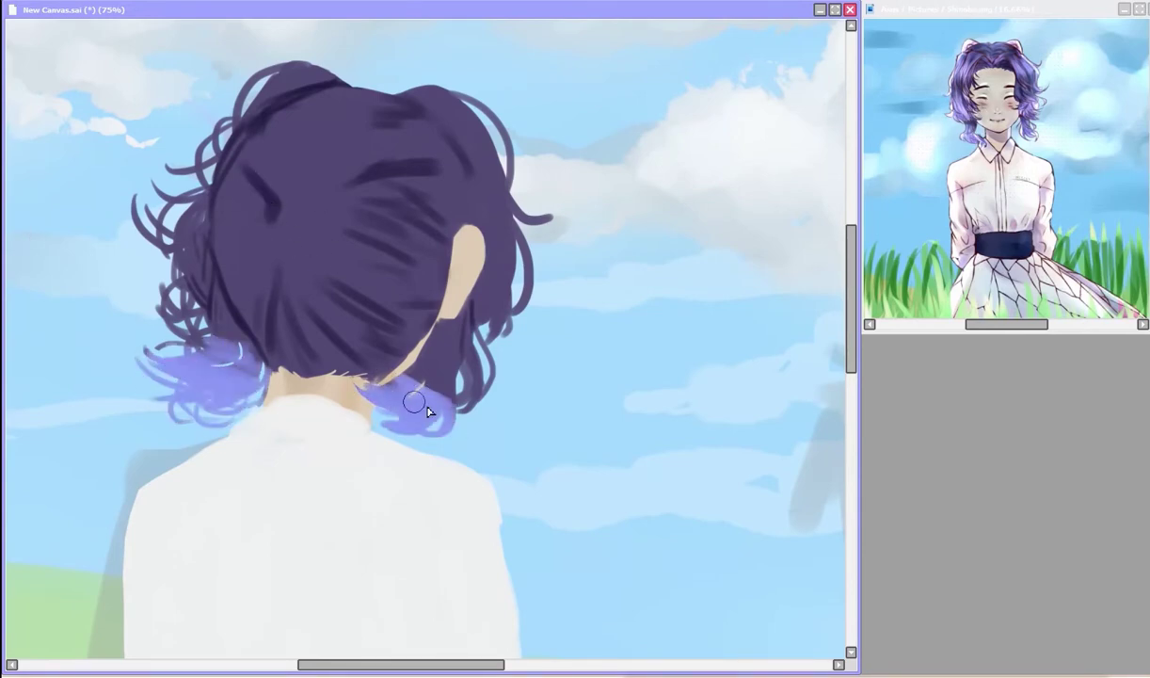
mouse_move(174, 363)
left_mouse_down()
mouse_move(235, 348)
mouse_move(215, 373)
left_mouse_up()
mouse_move(391, 409)
left_mouse_down()
mouse_move(428, 339)
mouse_move(466, 334)
left_mouse_up()
left_click_drag(141, 188, 198, 268)
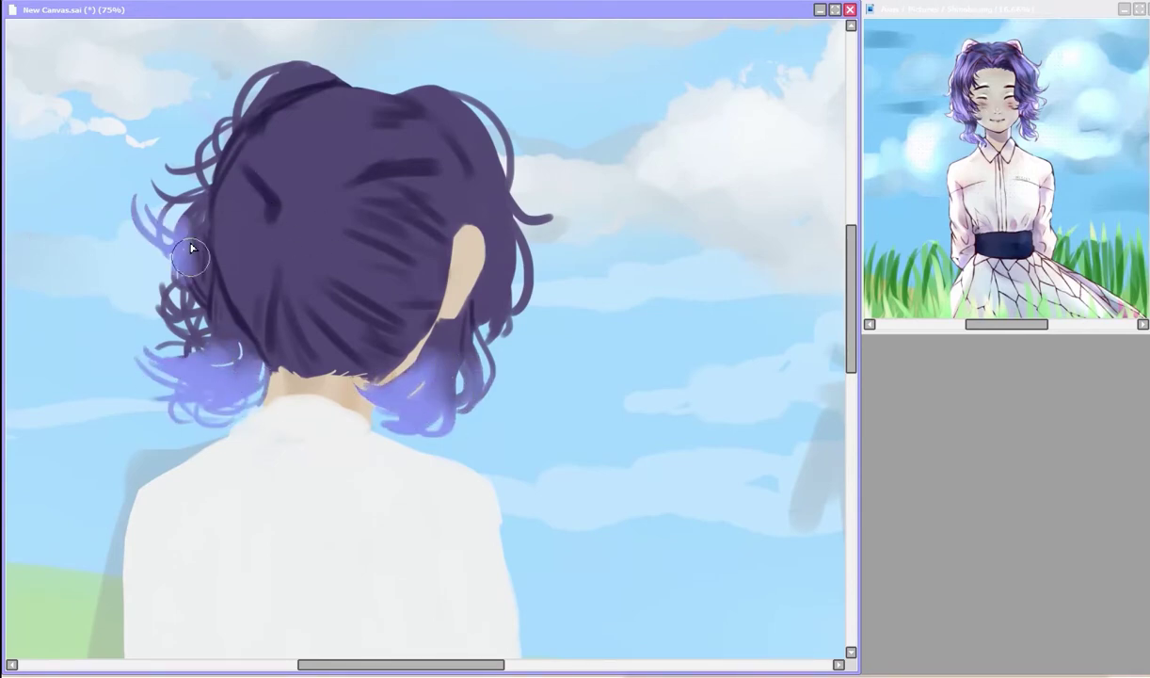
left_click_drag(170, 202, 212, 268)
left_click_drag(498, 343, 493, 254)
left_click_drag(160, 174, 202, 245)
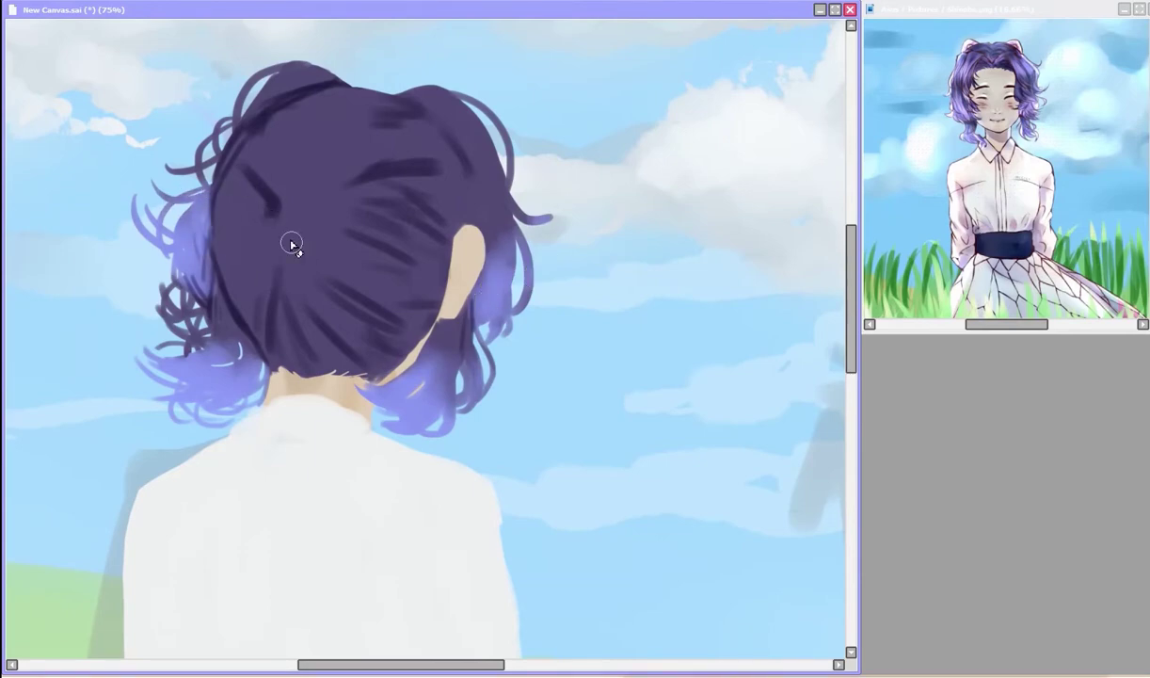
Step: Paint darker purple shading strokes across the hair with a lavender highlight near the crown
left_click_drag(249, 200, 275, 316)
mouse_move(249, 193)
left_mouse_down()
mouse_move(290, 126)
mouse_move(226, 301)
left_mouse_up()
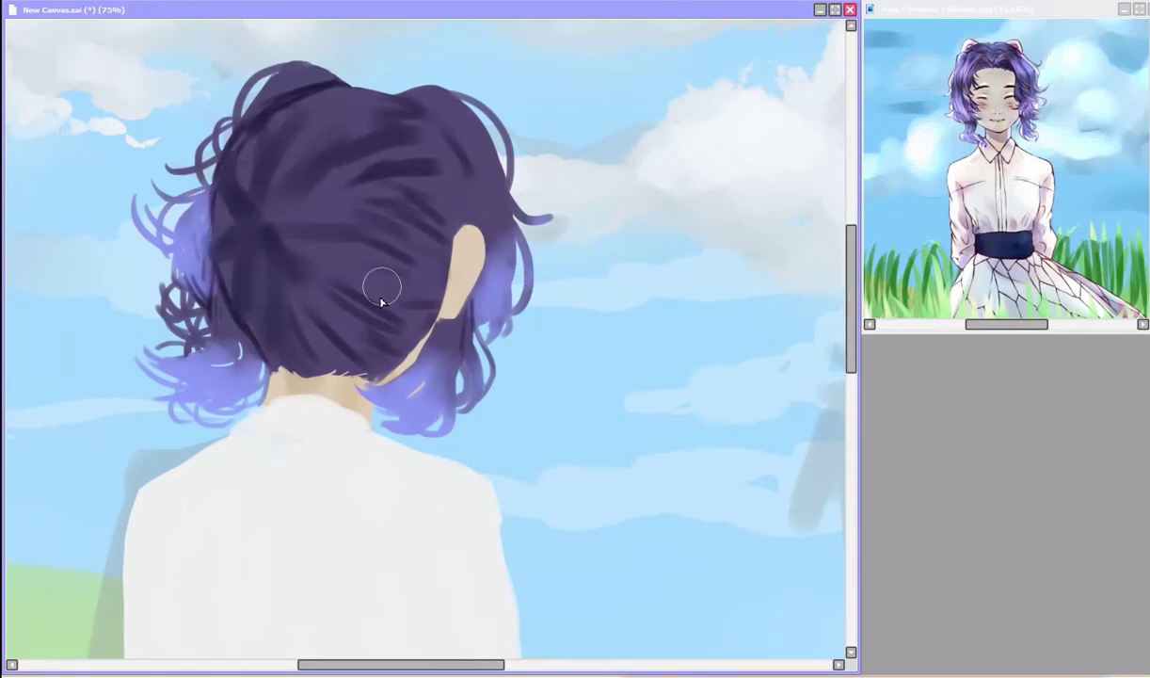
left_click_drag(212, 188, 275, 257)
mouse_move(320, 212)
left_mouse_down()
mouse_move(288, 319)
mouse_move(433, 174)
left_mouse_up()
left_click_drag(282, 95, 197, 263)
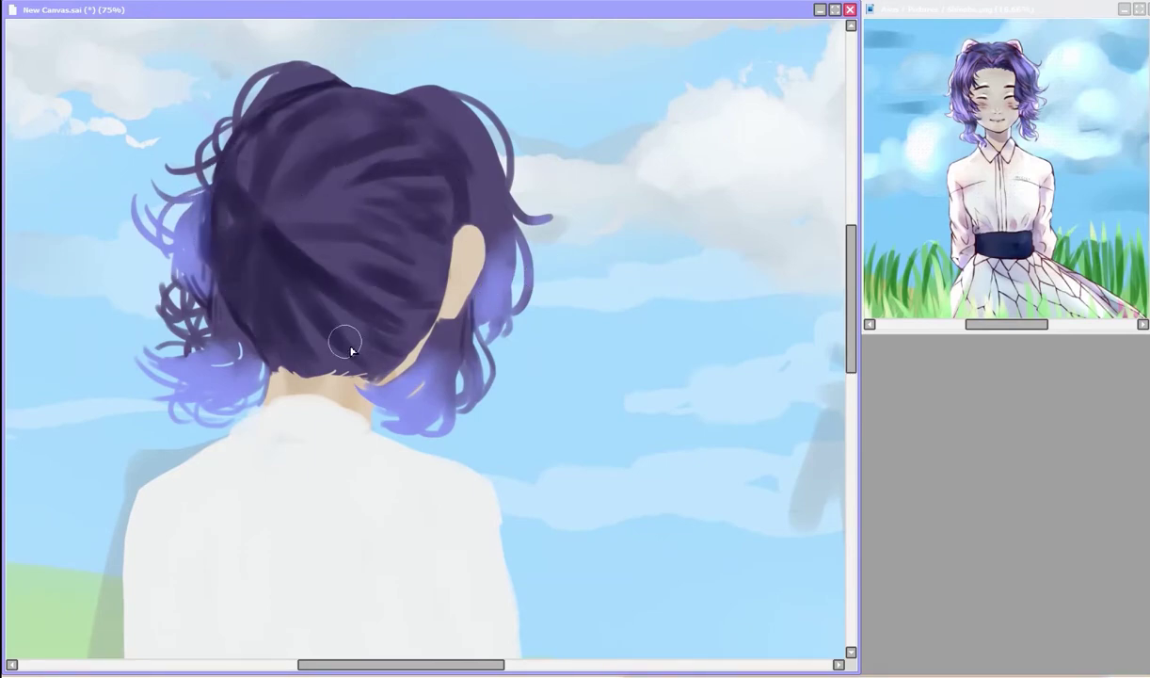
left_click_drag(240, 127, 221, 188)
left_click_drag(188, 254, 255, 148)
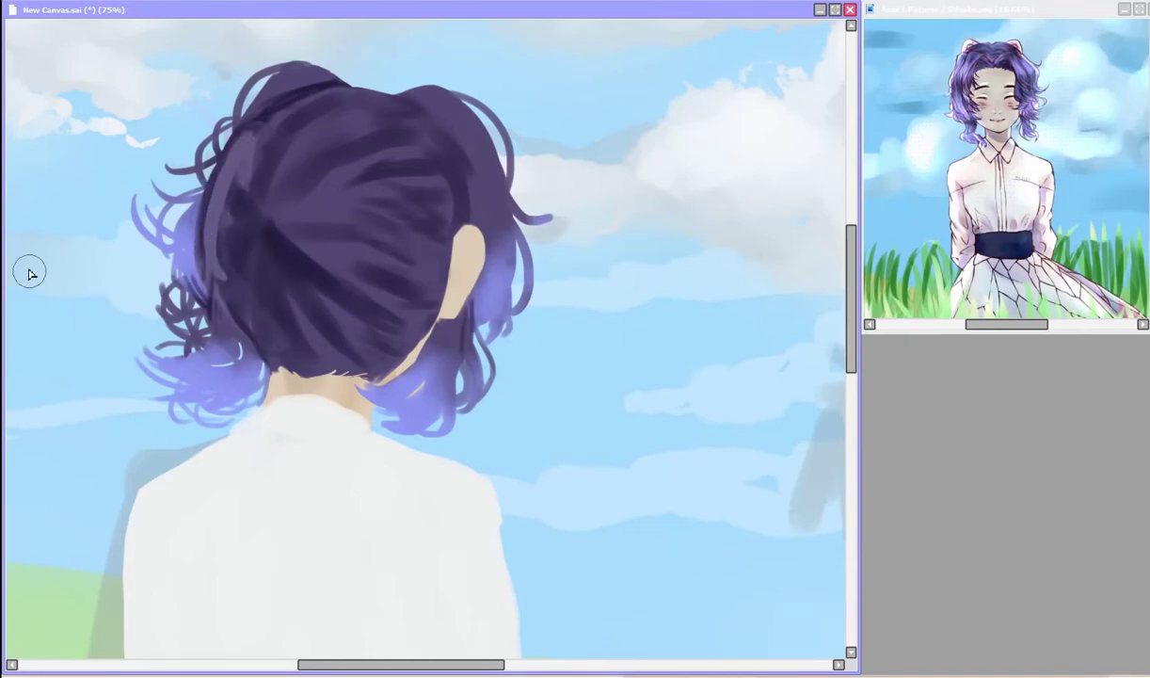
mouse_move(224, 211)
left_mouse_down()
mouse_move(226, 273)
mouse_move(331, 222)
mouse_move(226, 320)
left_mouse_up()
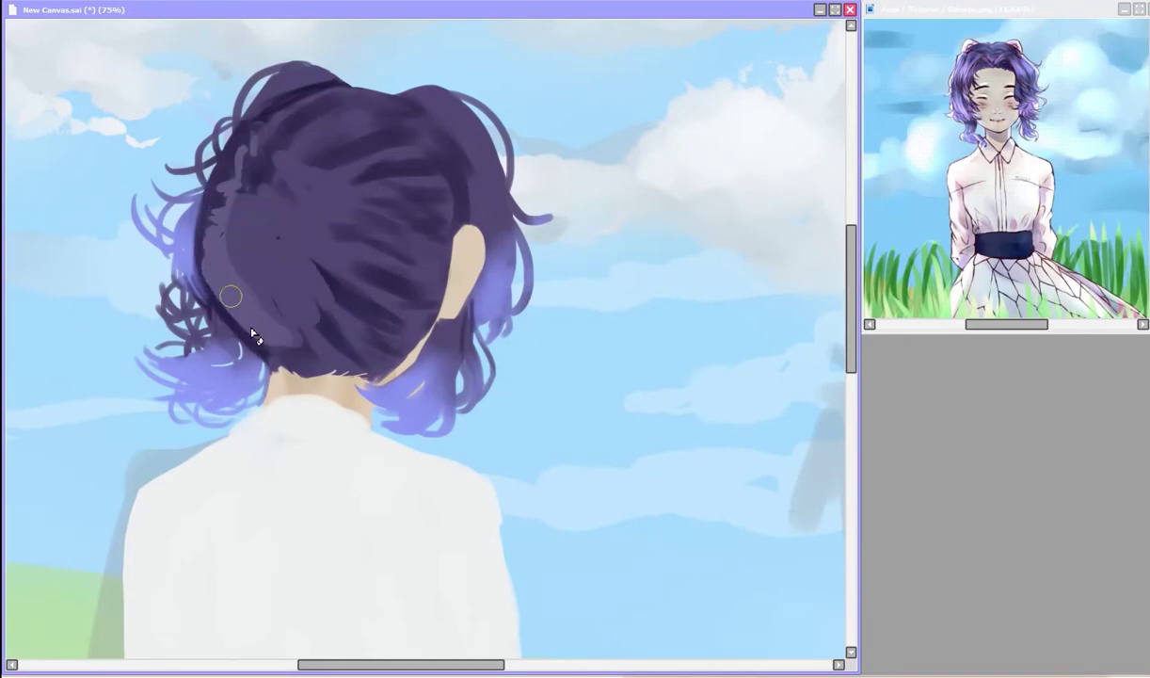
Step: Cover the light patch and paint dark purple strands radiating from the nape to the crown
left_click_drag(216, 141, 278, 237)
left_click_drag(287, 355, 240, 217)
left_click_drag(236, 349, 277, 141)
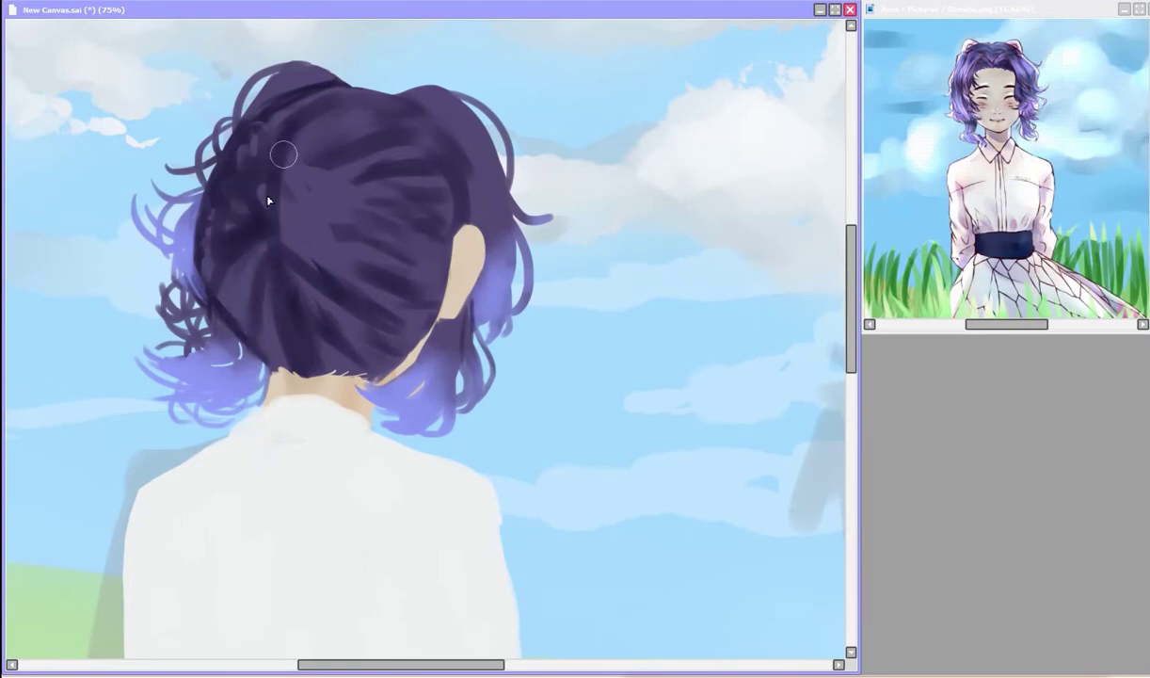
left_click_drag(292, 311, 358, 123)
mouse_move(395, 174)
left_mouse_down()
mouse_move(293, 331)
mouse_move(240, 213)
left_mouse_up()
left_click_drag(297, 365, 290, 287)
mouse_move(395, 348)
left_mouse_down()
mouse_move(377, 301)
mouse_move(356, 335)
mouse_move(260, 250)
left_mouse_up()
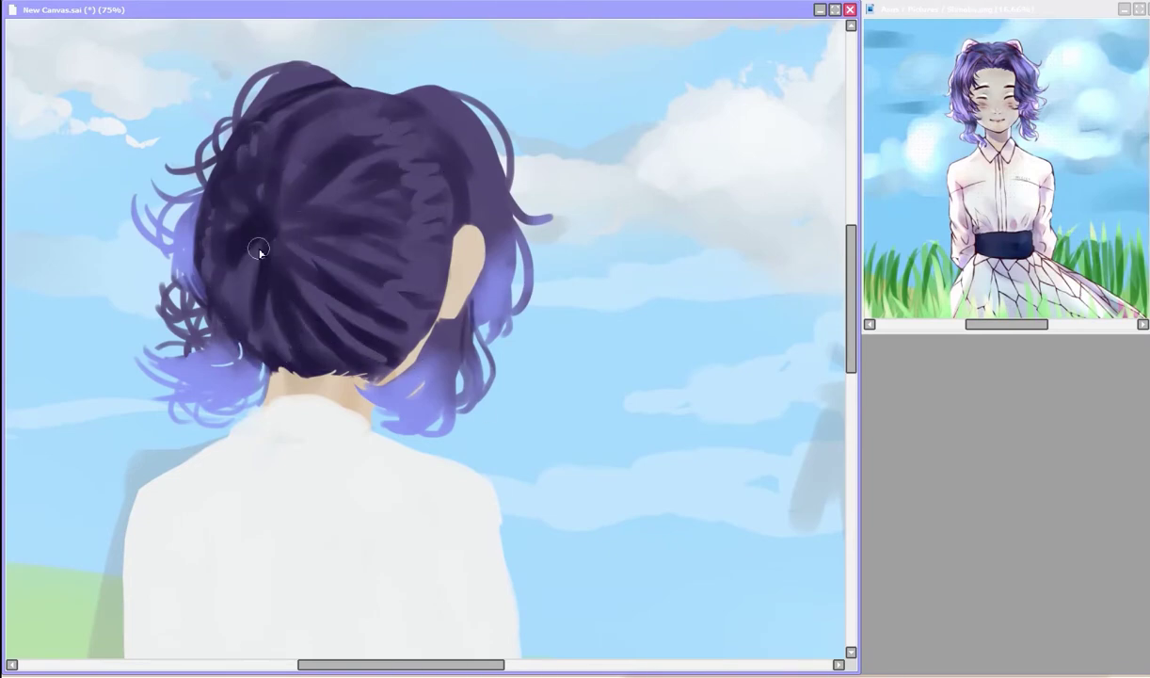
Step: Add and blend dark strands across the crown and left-centre, darkening strands over the neck
mouse_move(395, 329)
left_mouse_down()
mouse_move(264, 236)
mouse_move(392, 173)
mouse_move(315, 108)
left_mouse_up()
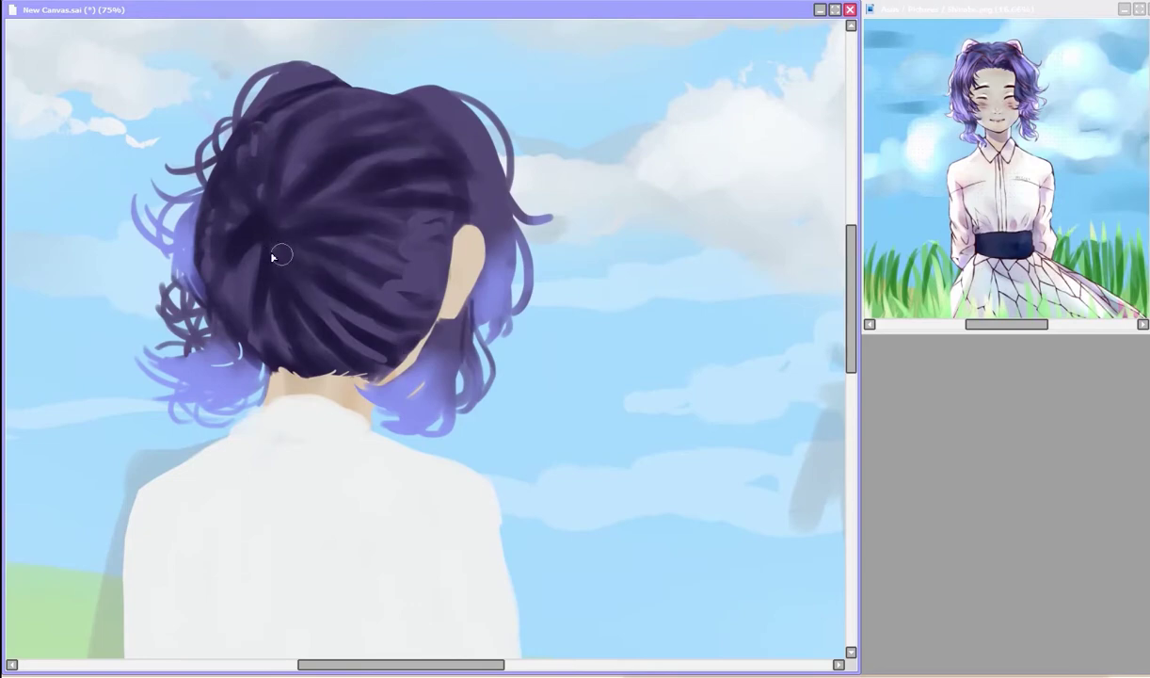
left_click_drag(278, 251, 367, 130)
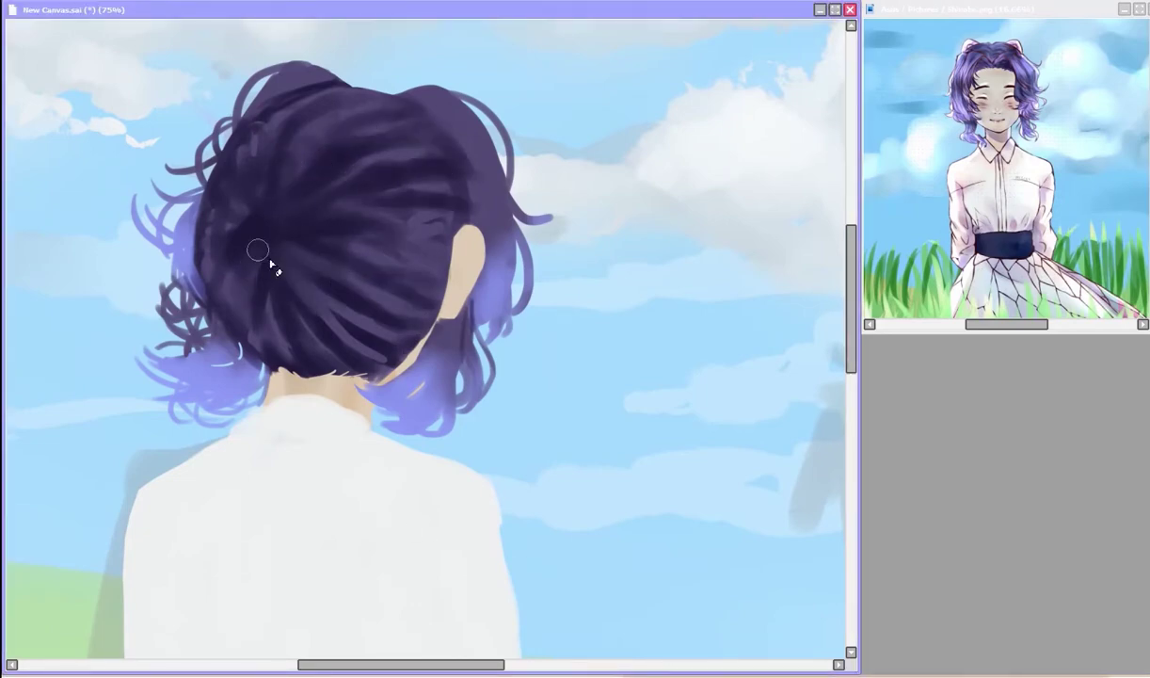
left_click_drag(257, 249, 216, 306)
mouse_move(361, 171)
left_mouse_down()
mouse_move(310, 190)
mouse_move(329, 98)
mouse_move(229, 169)
left_mouse_up()
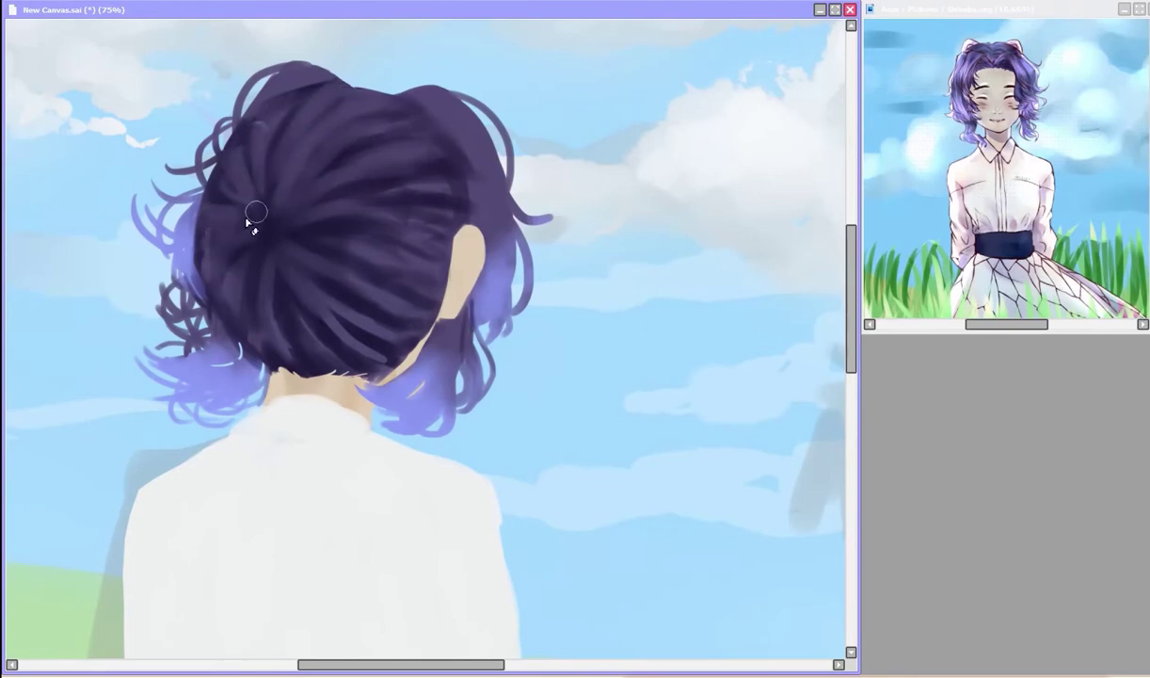
left_click_drag(247, 222, 222, 287)
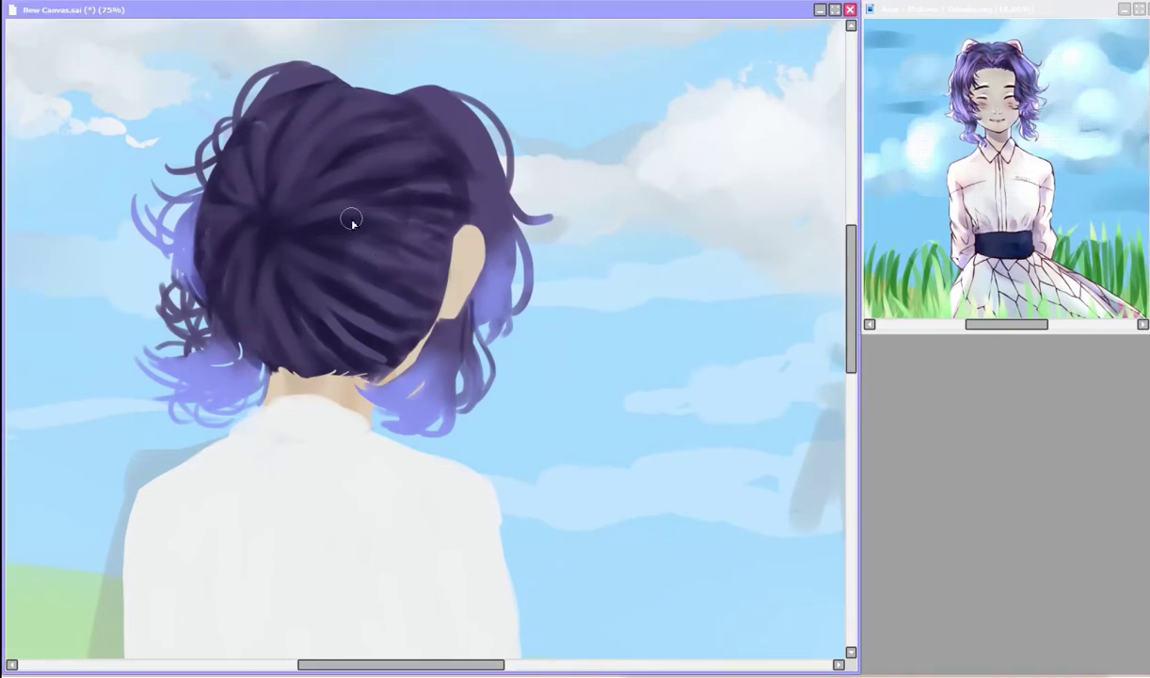
mouse_move(381, 227)
left_mouse_down()
mouse_move(367, 257)
mouse_move(336, 249)
mouse_move(316, 301)
left_mouse_up()
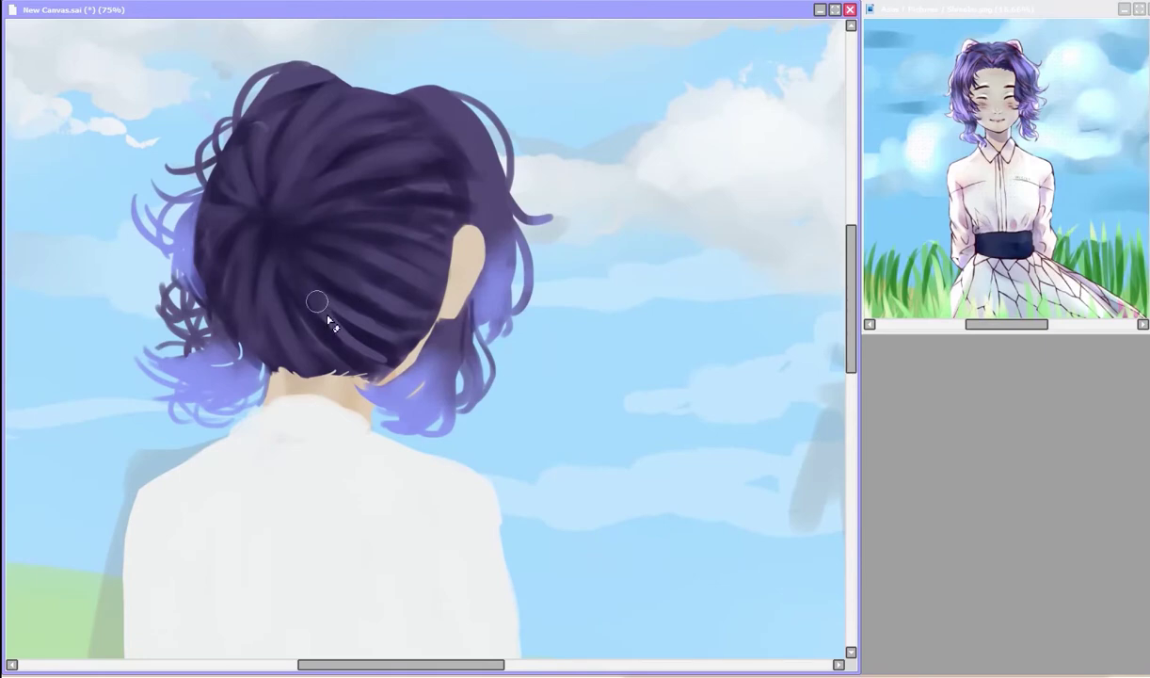
mouse_move(320, 189)
left_mouse_down()
mouse_move(243, 167)
mouse_move(275, 240)
mouse_move(250, 310)
mouse_move(268, 274)
mouse_move(250, 249)
mouse_move(253, 344)
mouse_move(393, 375)
mouse_move(281, 349)
left_mouse_up()
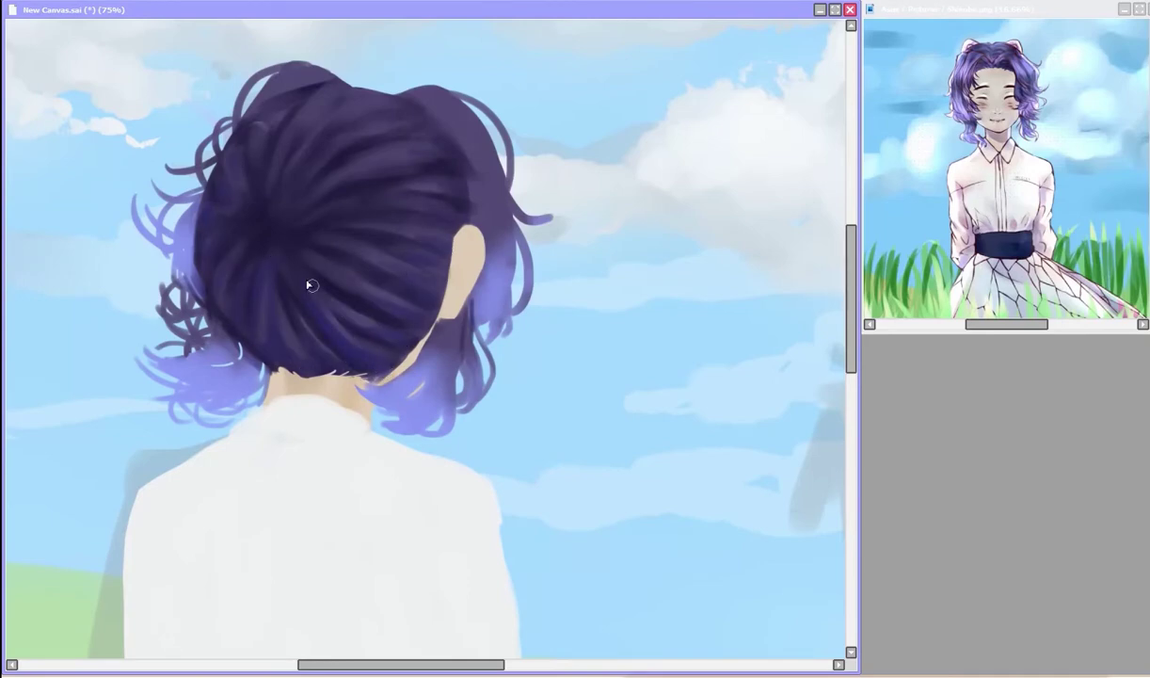
mouse_move(433, 329)
left_mouse_down()
mouse_move(367, 381)
mouse_move(381, 386)
left_mouse_up()
left_click_drag(449, 333, 384, 394)
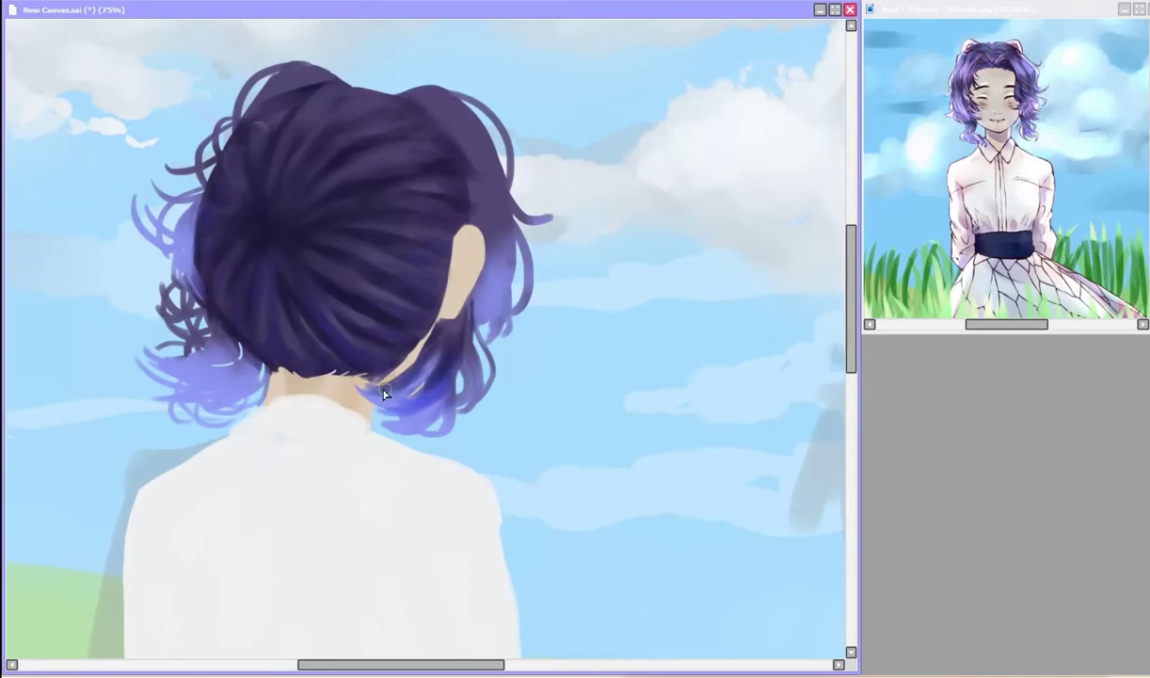
Step: Paint and blend dark purple shading on the hair strands at the nape
scroll(433, 339, "up", 3)
left_click_drag(475, 264, 430, 353)
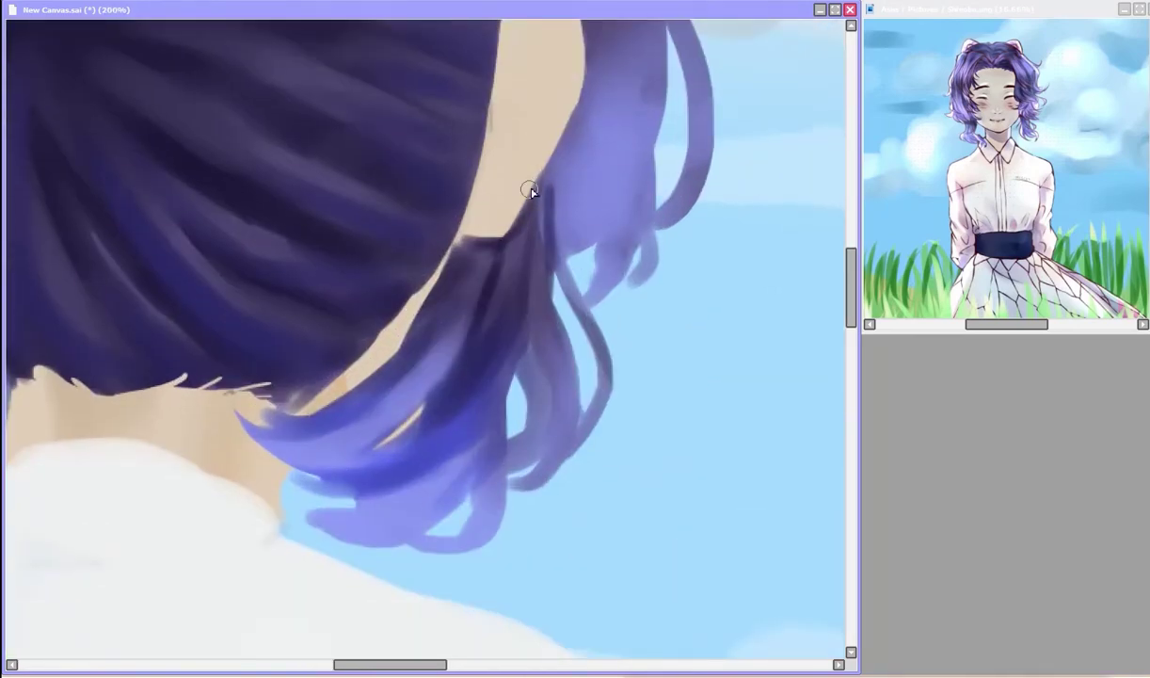
left_click_drag(477, 231, 381, 336)
left_click_drag(460, 254, 427, 299)
left_click_drag(434, 342, 270, 428)
left_click_drag(386, 357, 378, 399)
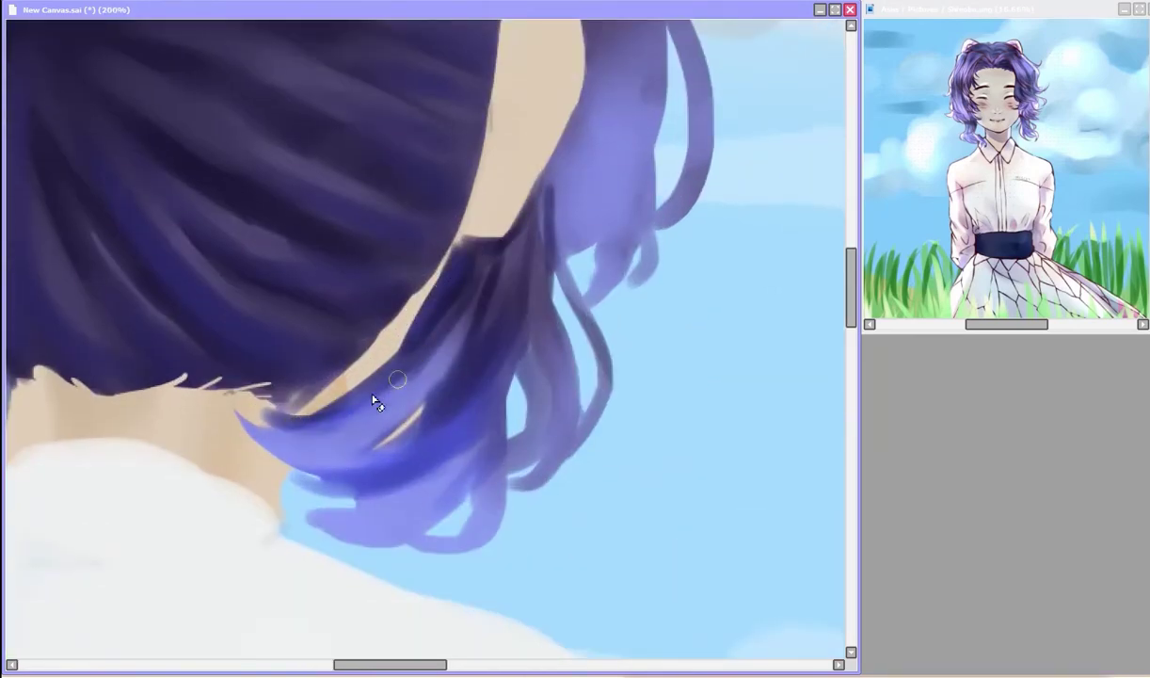
mouse_move(443, 294)
left_mouse_down()
mouse_move(334, 449)
mouse_move(454, 308)
mouse_move(367, 414)
left_mouse_up()
mouse_move(444, 328)
left_mouse_down()
mouse_move(292, 457)
mouse_move(357, 406)
left_mouse_up()
Step: Paint the hanging hair strands, mirroring the canvas to check their flow
left_click_drag(507, 381, 354, 487)
key("h")
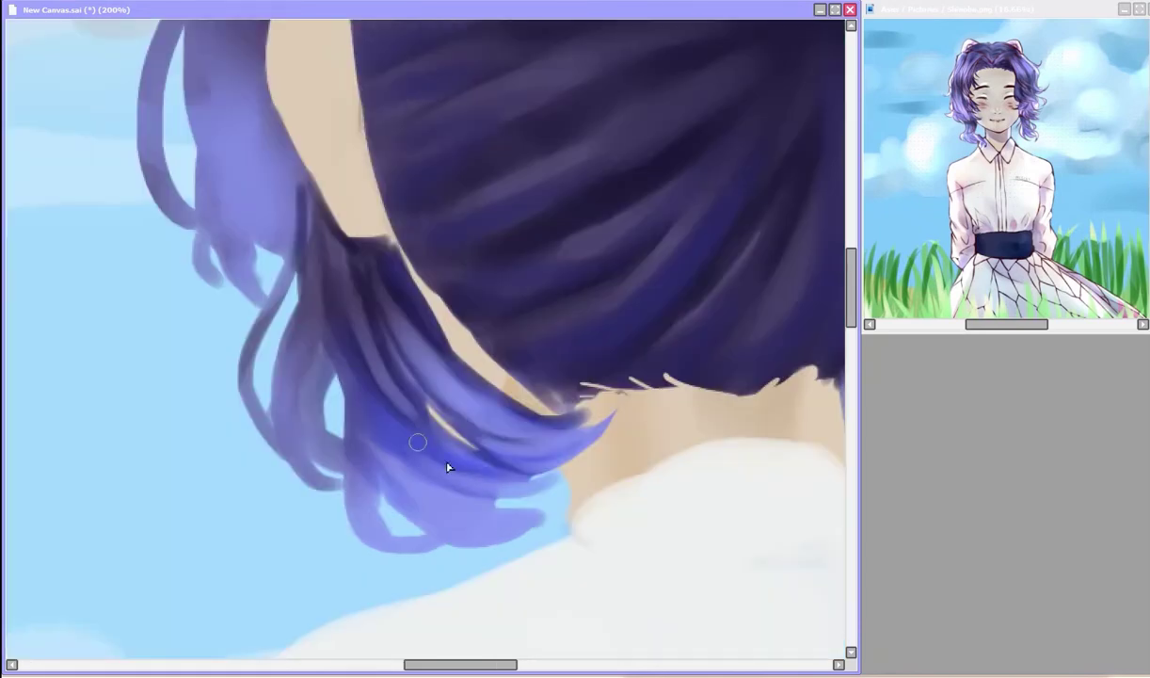
left_click_drag(444, 465, 486, 476)
key("h")
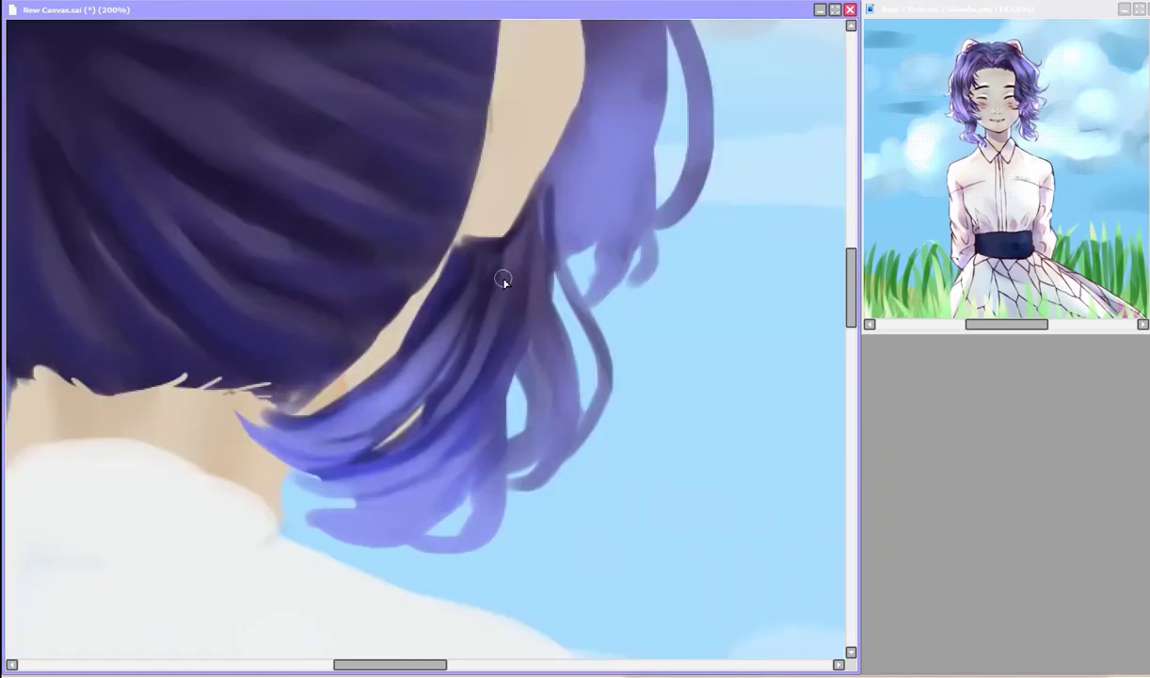
left_click_drag(503, 281, 536, 367)
left_click_drag(509, 443, 523, 362)
key("h")
mouse_move(416, 477)
left_mouse_down()
mouse_move(429, 506)
mouse_move(498, 514)
left_mouse_up()
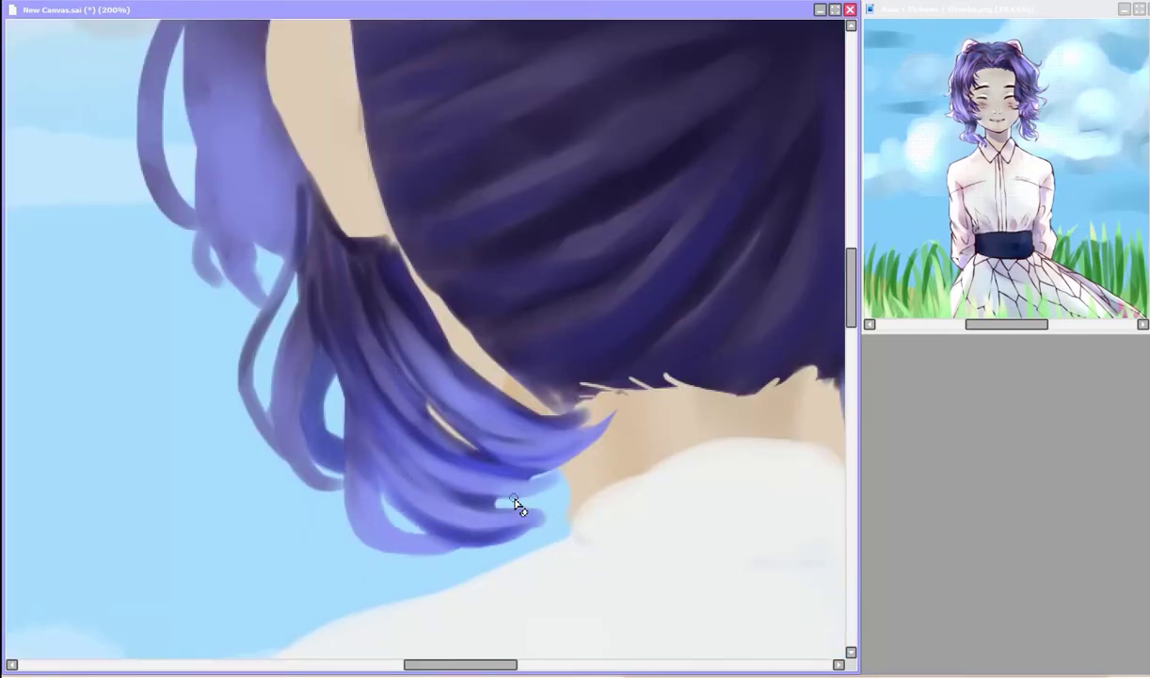
key("h")
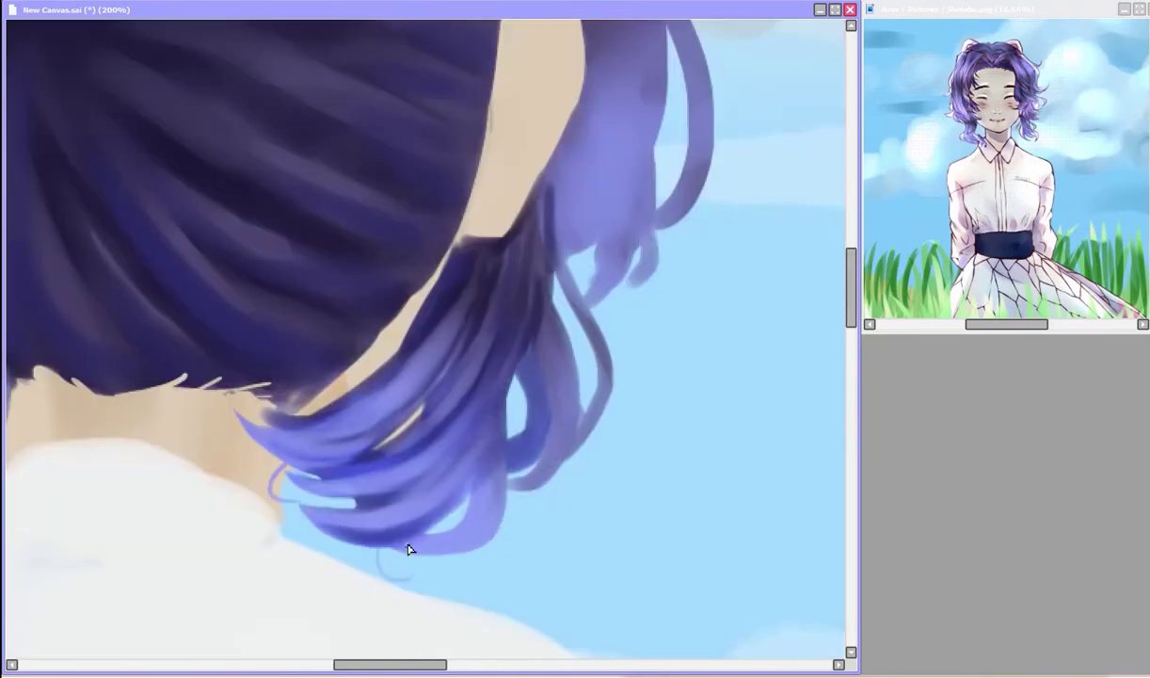
Step: Add thin strand lines, darken lower strands, and make the hair tips lighter and bluer
left_click_drag(408, 549, 440, 534)
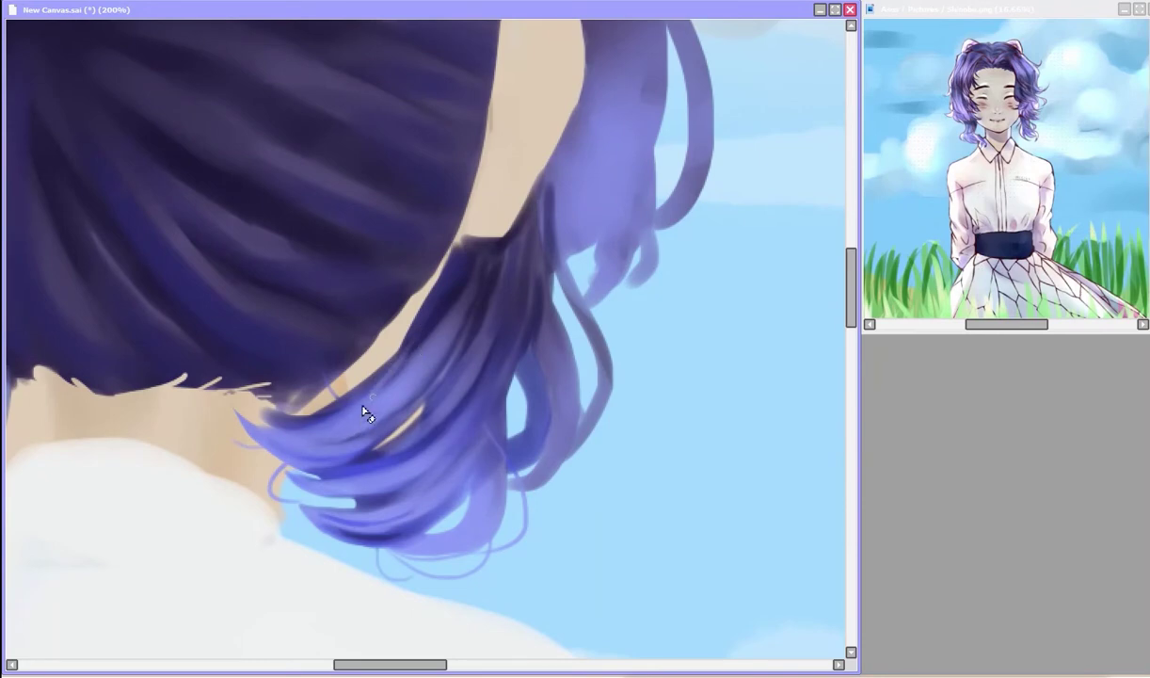
mouse_move(365, 412)
left_mouse_down()
mouse_move(397, 511)
mouse_move(463, 494)
mouse_move(473, 477)
mouse_move(470, 537)
left_mouse_up()
key("h")
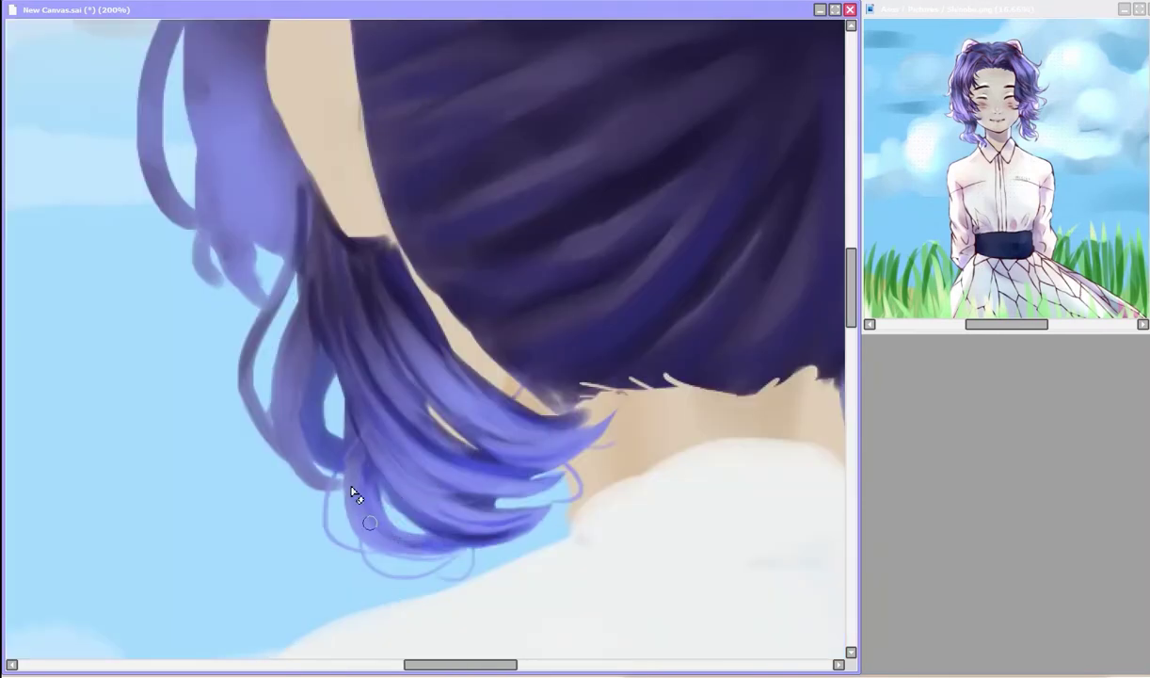
mouse_move(299, 331)
left_mouse_down()
mouse_move(313, 378)
mouse_move(295, 360)
mouse_move(293, 371)
left_mouse_up()
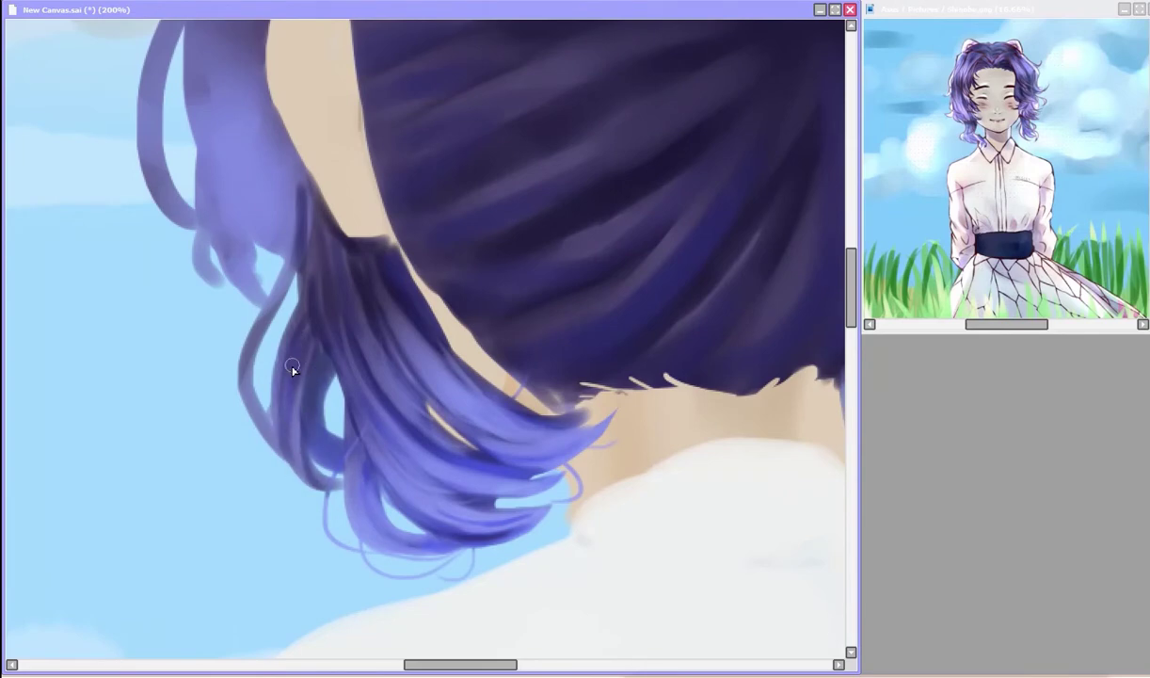
left_click_drag(321, 445, 325, 448)
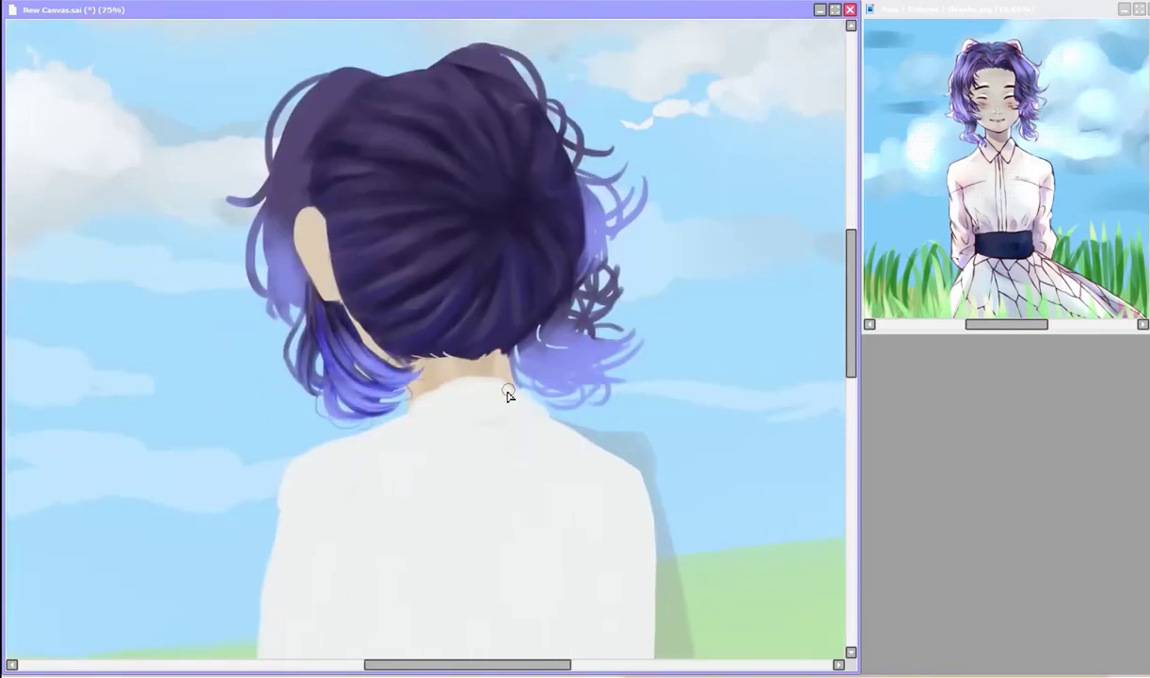
mouse_move(364, 353)
left_mouse_down()
mouse_move(334, 334)
mouse_move(406, 389)
left_mouse_up()
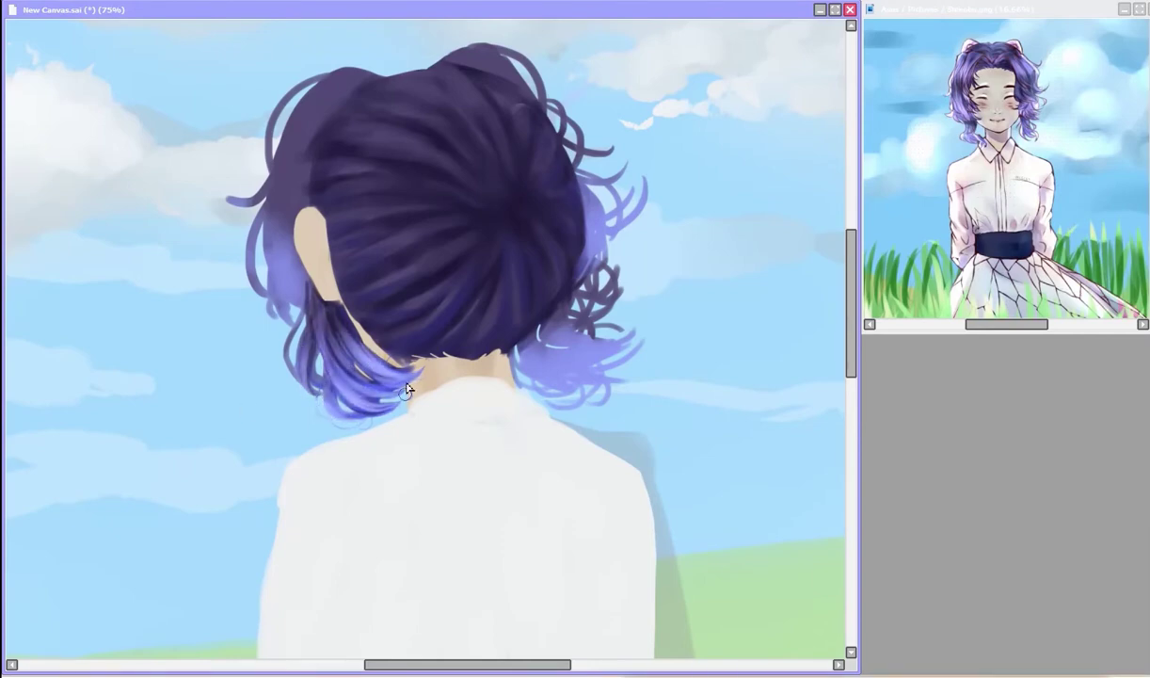
key("h")
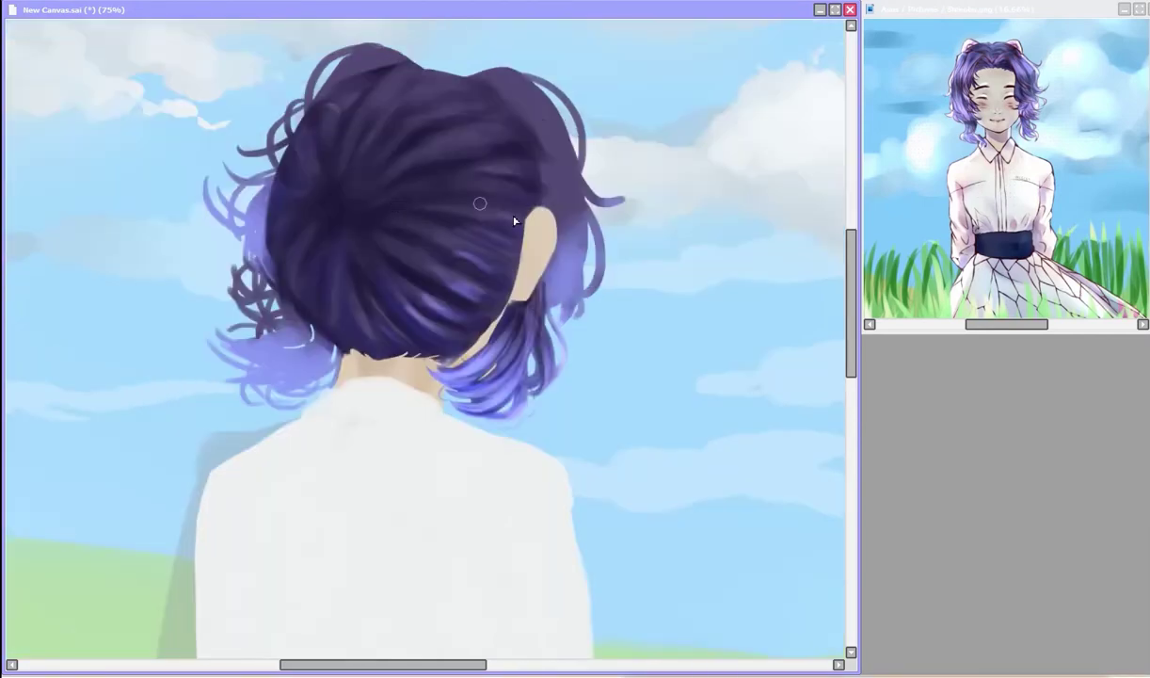
Step: Paint lighter purple strands on the crown and dark purple accents on the curls
left_click_drag(457, 109, 299, 210)
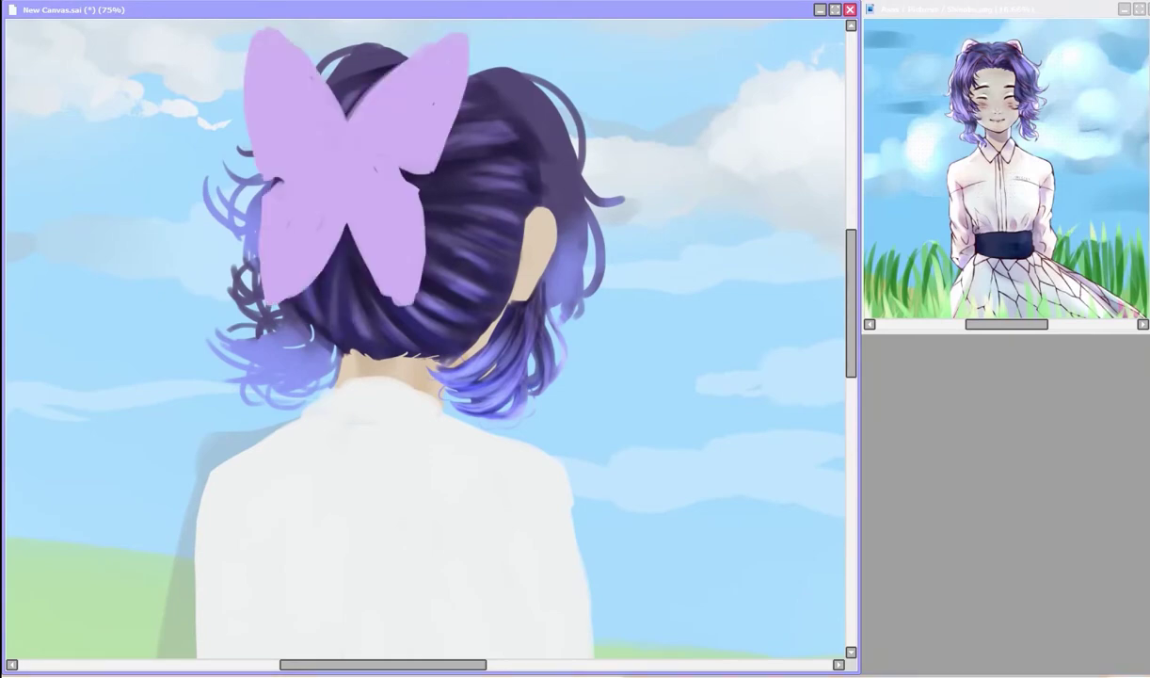
scroll(334, 331, "up", 3)
mouse_move(506, 326)
left_mouse_down()
mouse_move(489, 334)
mouse_move(544, 365)
left_mouse_up()
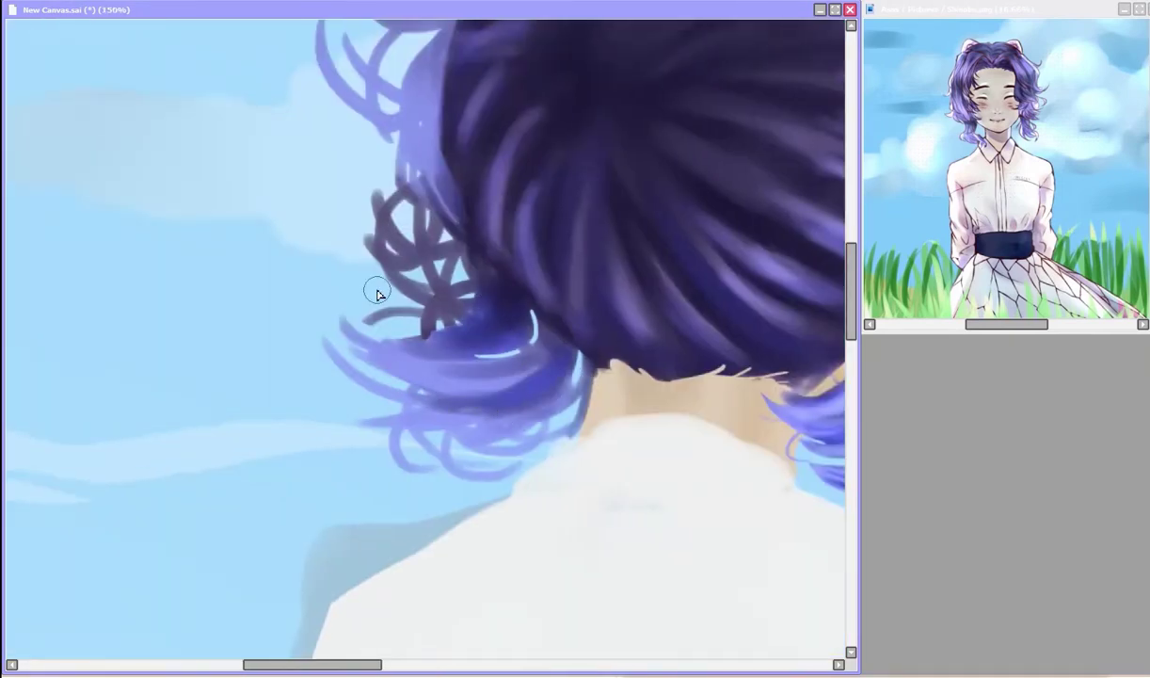
key("h")
key("h")
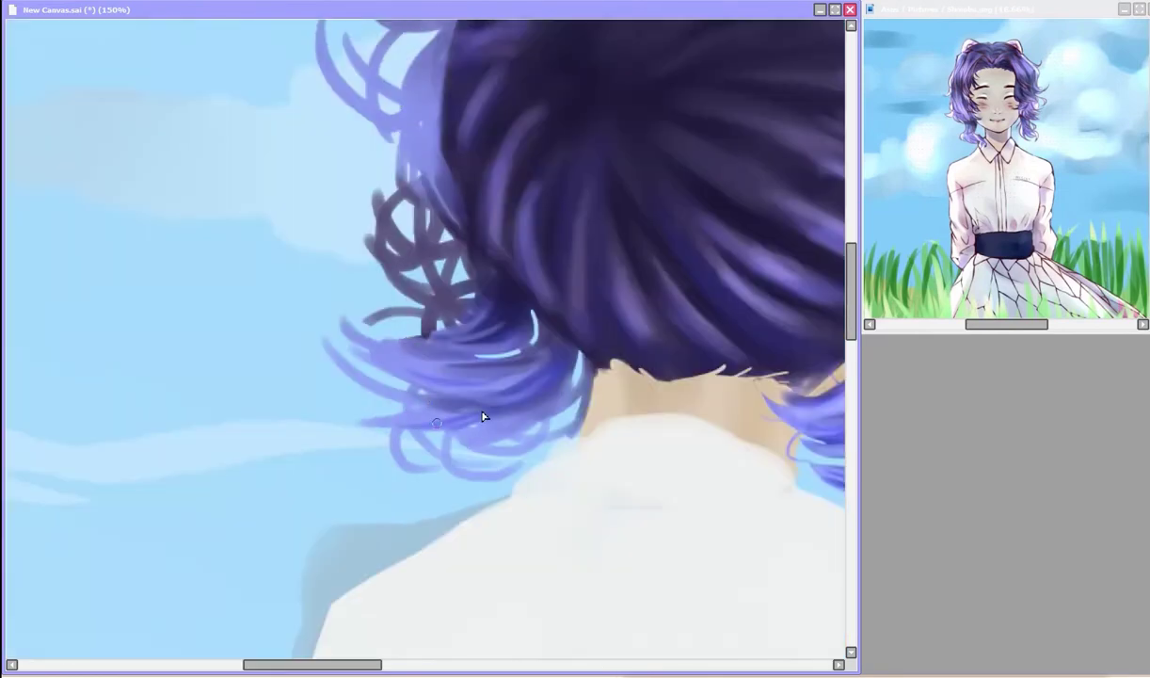
mouse_move(483, 416)
left_mouse_down()
mouse_move(511, 419)
mouse_move(519, 383)
mouse_move(465, 393)
mouse_move(529, 377)
mouse_move(516, 357)
mouse_move(458, 376)
mouse_move(489, 344)
left_mouse_up()
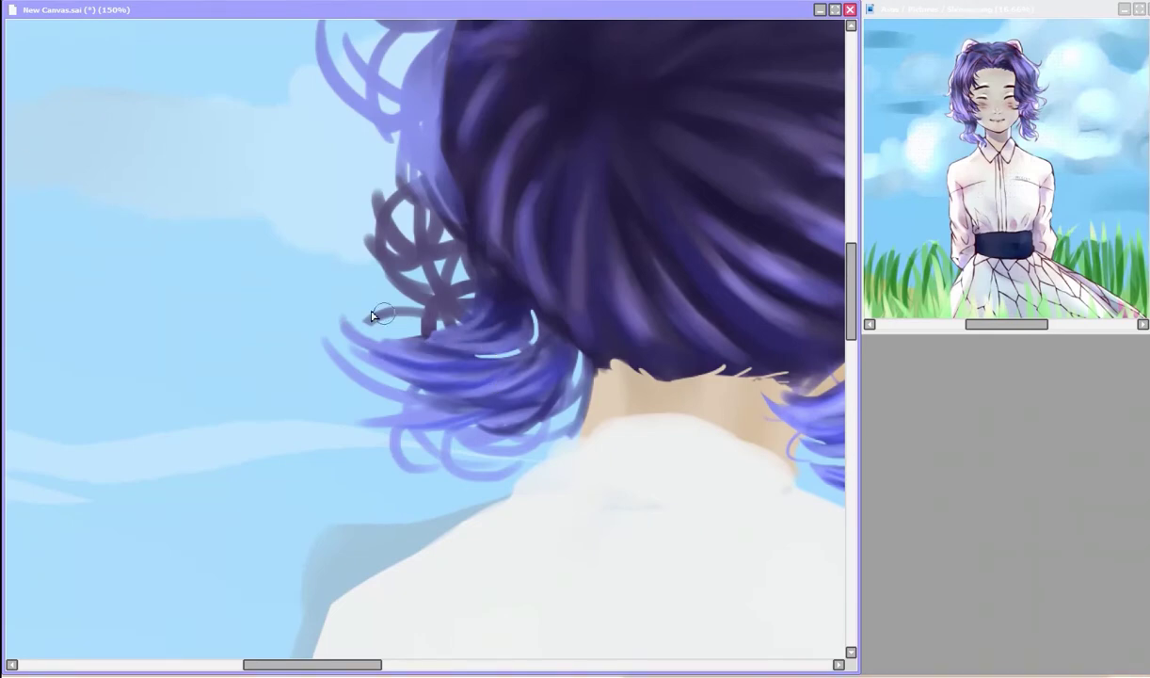
scroll(421, 288, "right", 3)
key("h")
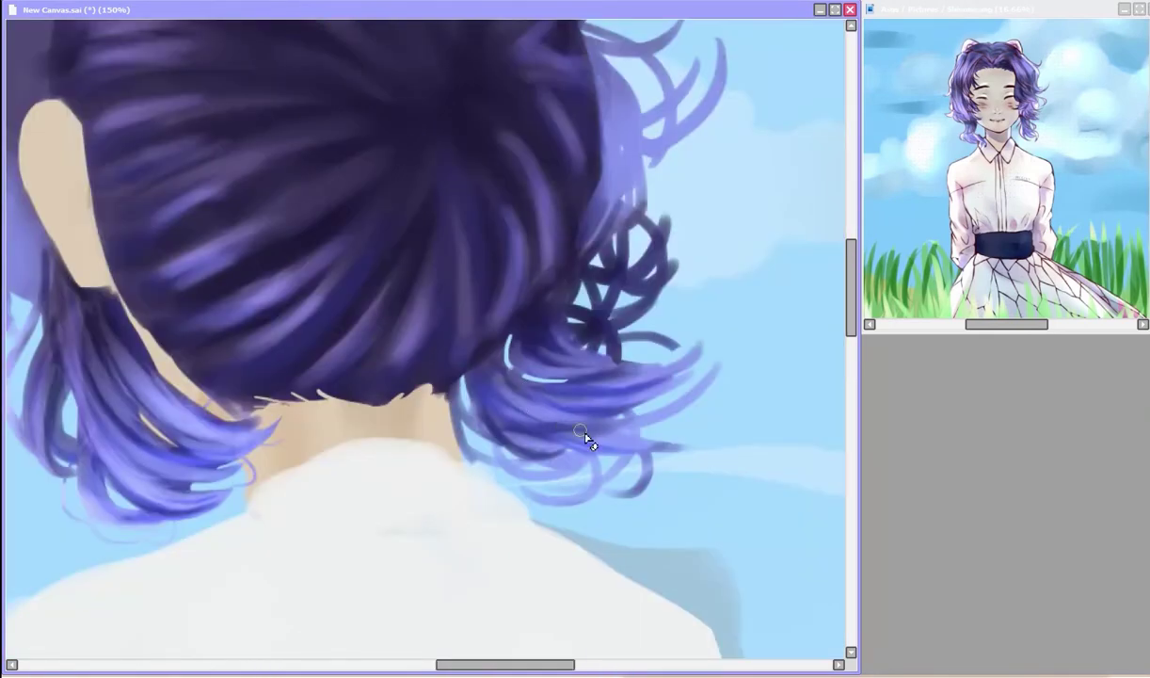
left_click_drag(473, 457, 546, 467)
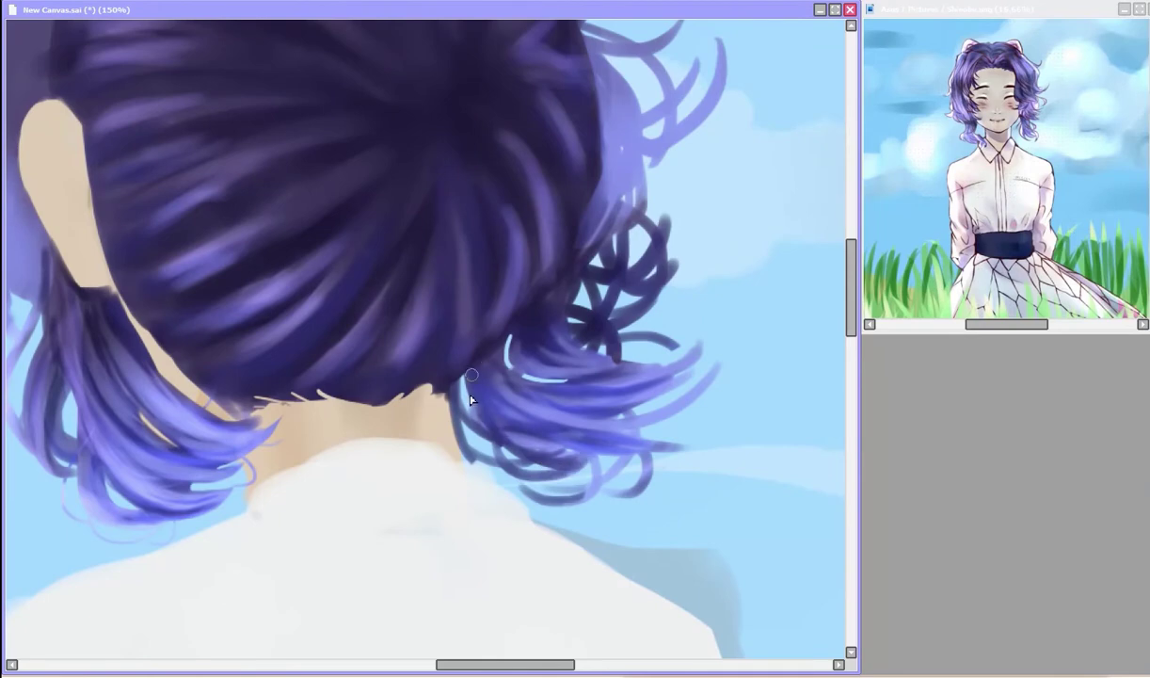
key("h")
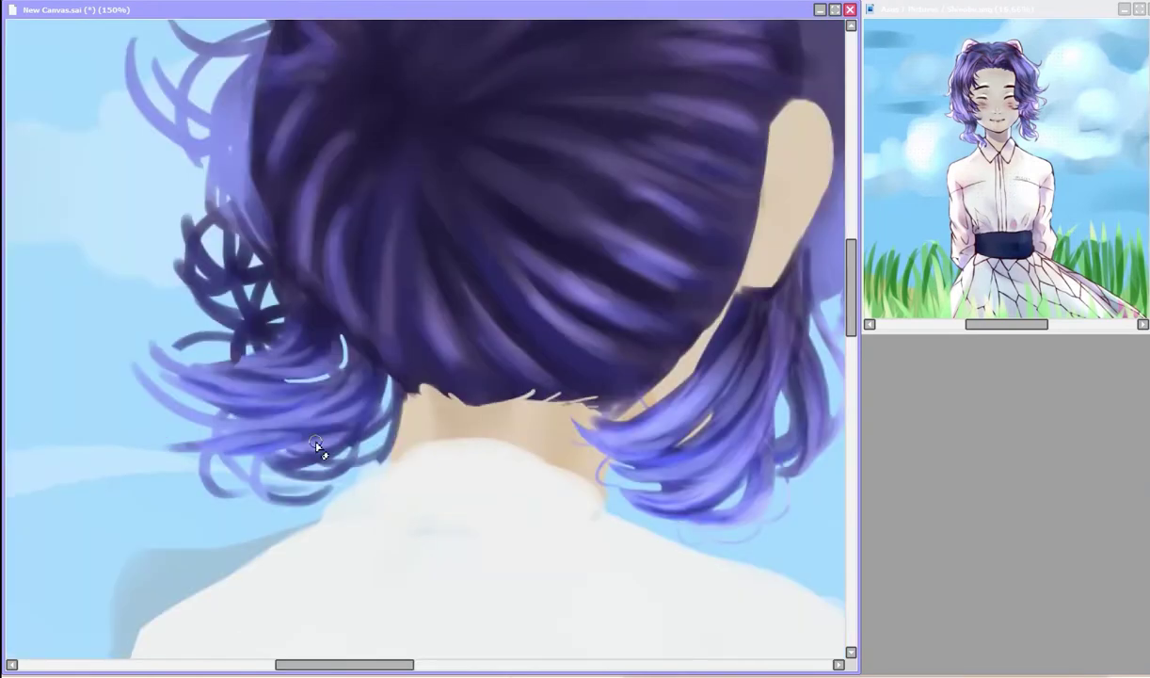
key("h")
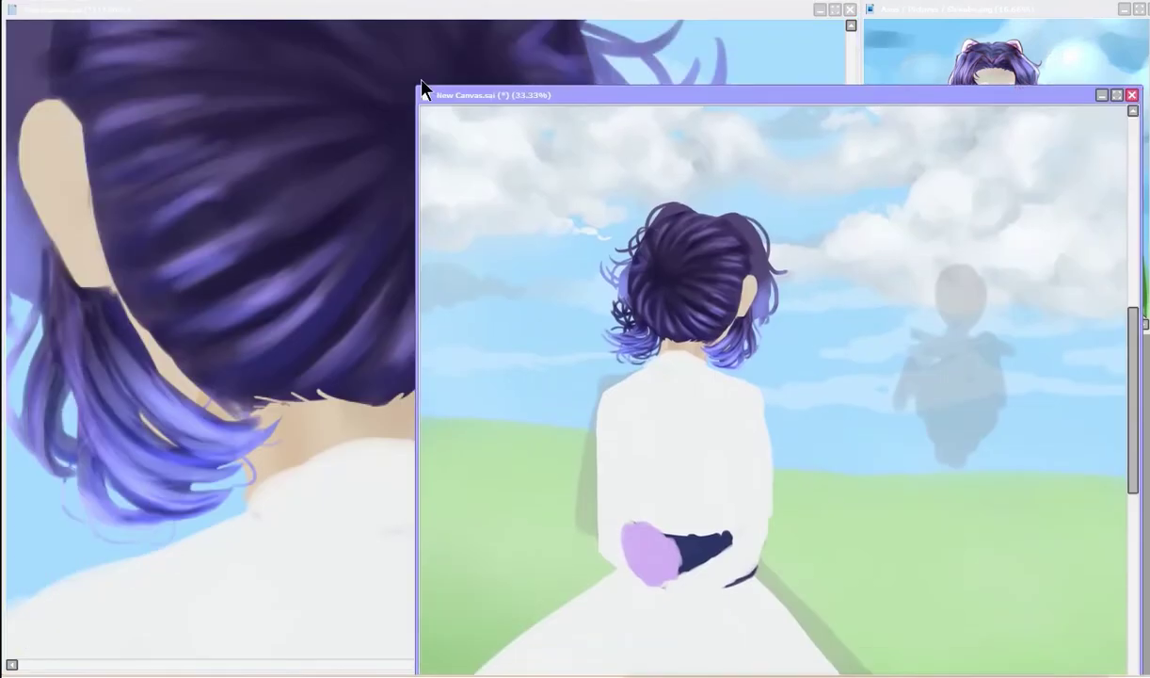
Step: Open a second whole-canvas view and zoom the main view out to 75%
left_click_drag(421, 90, 841, 321)
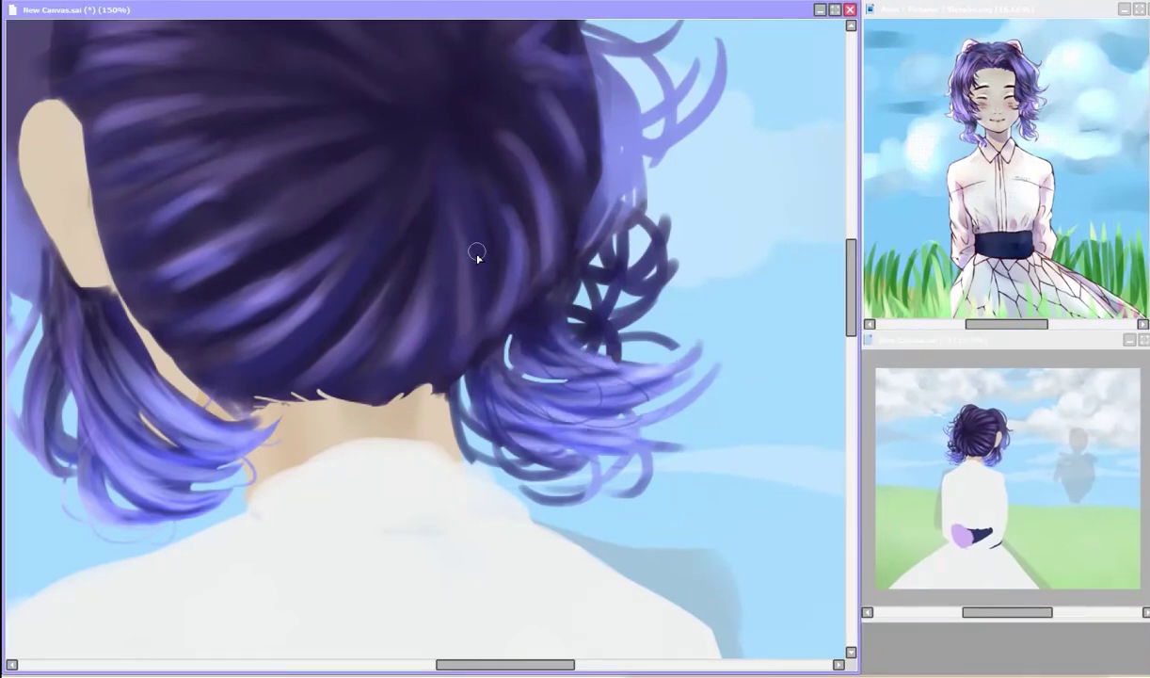
key("h")
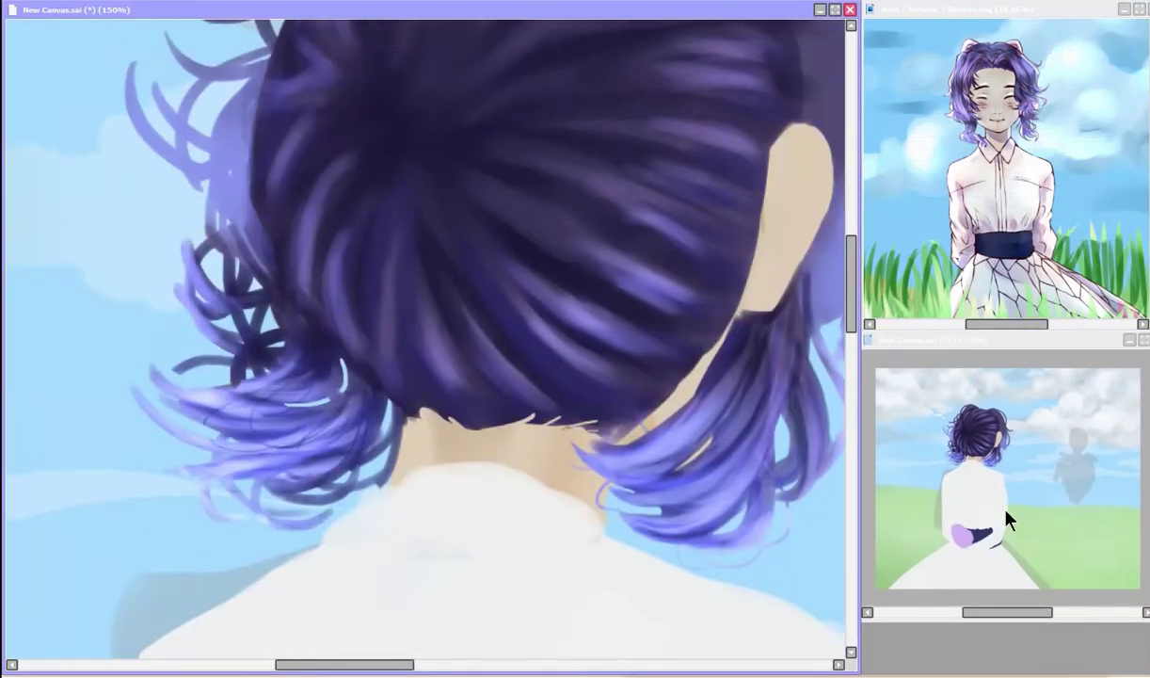
key("Page_Down")
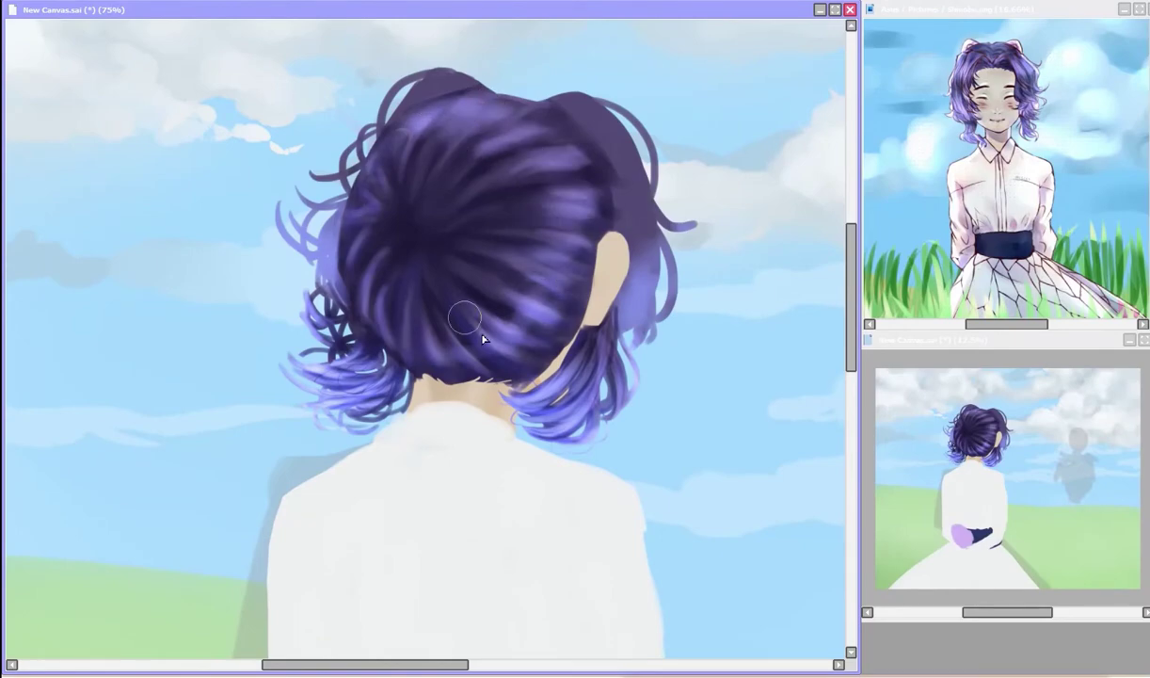
Step: At 150% zoom, darken the curling hair strand near the top of the head
key("Page_Up")
scroll(552, 269, "down", 3)
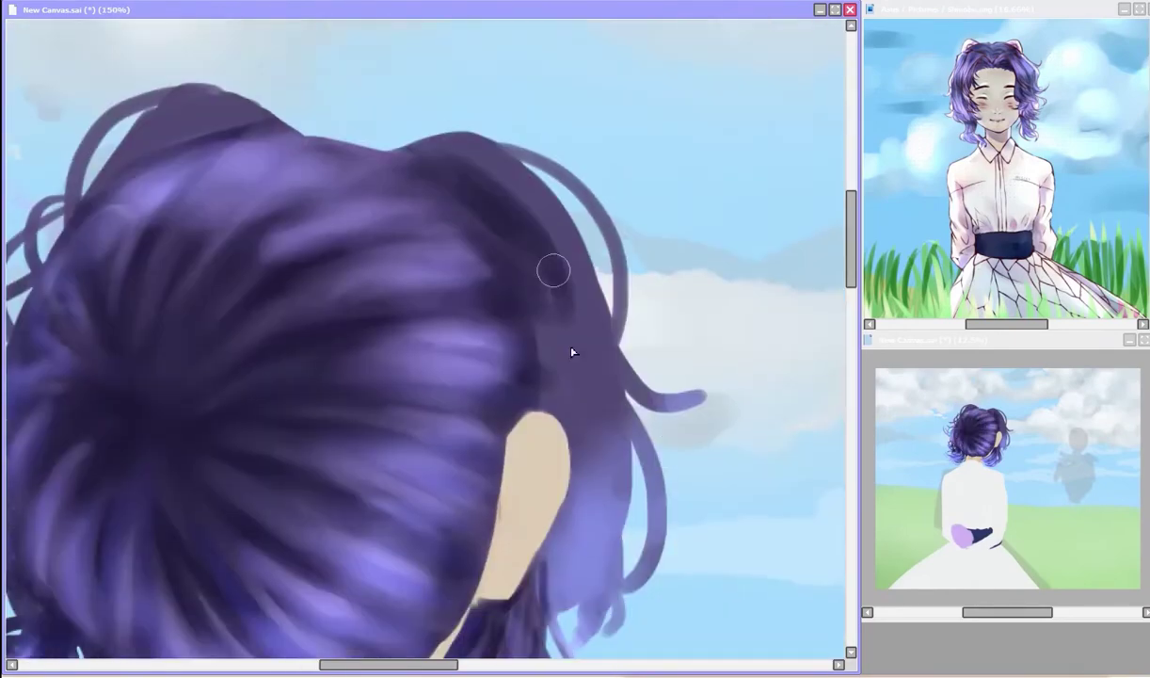
scroll(578, 334, "down", 5)
scroll(632, 193, "up", 2)
scroll(632, 193, "up", 3)
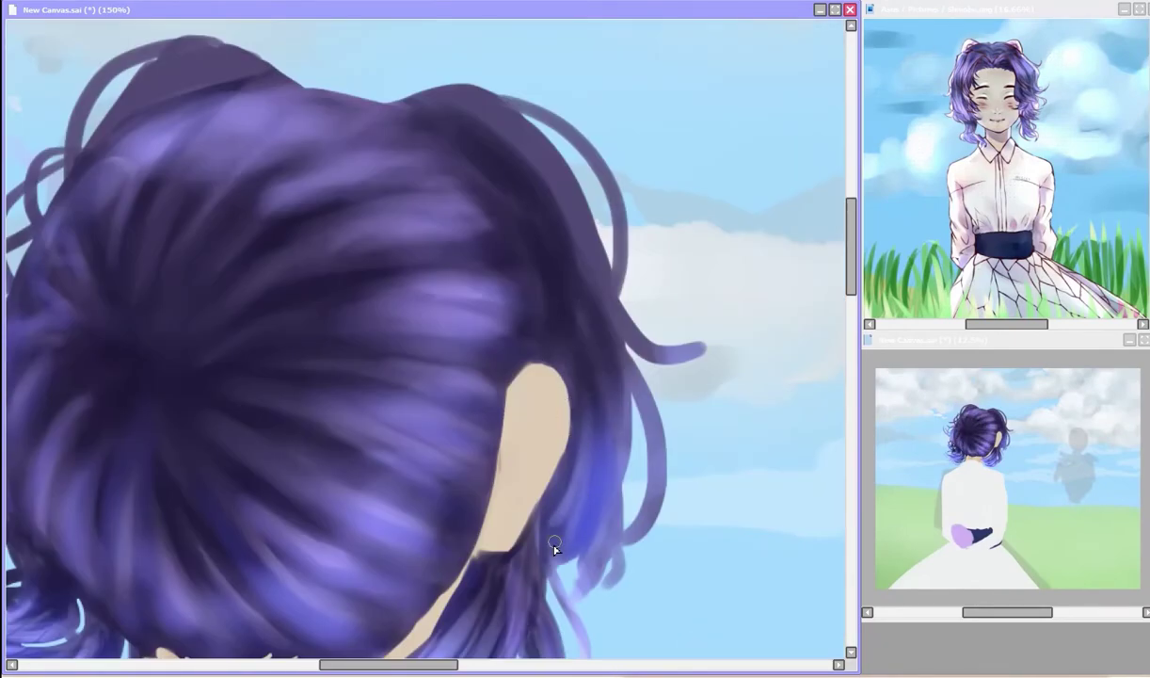
left_click_drag(527, 122, 488, 162)
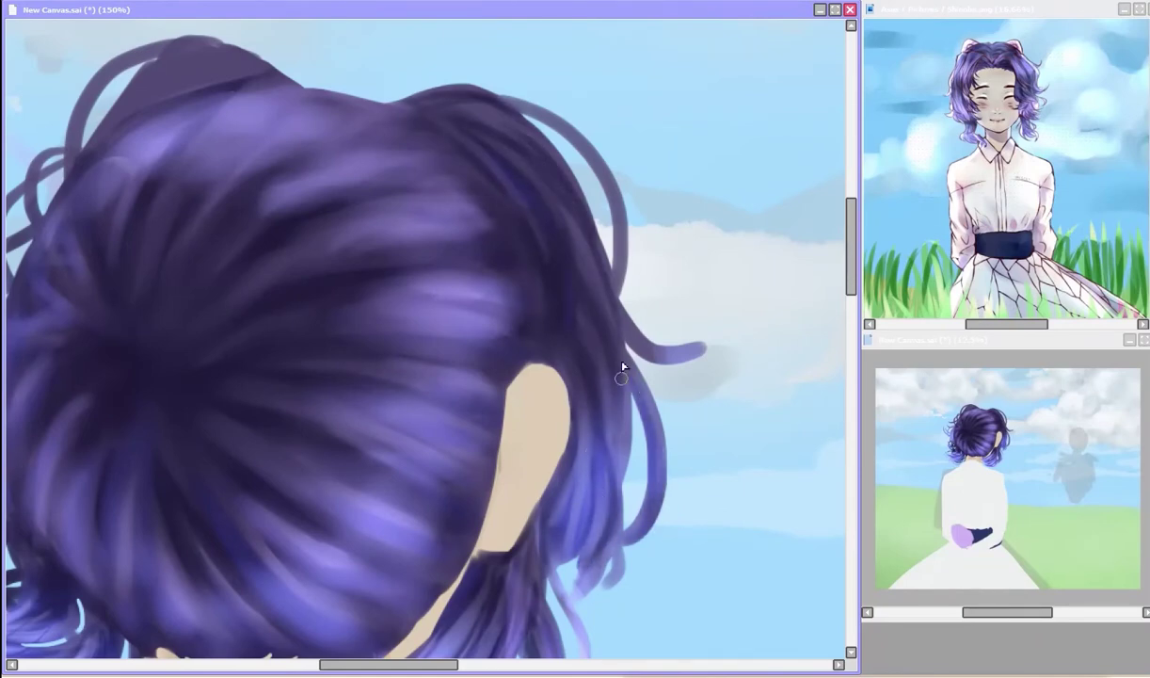
scroll(570, 508, "down", 3)
left_click_drag(570, 508, 405, 66)
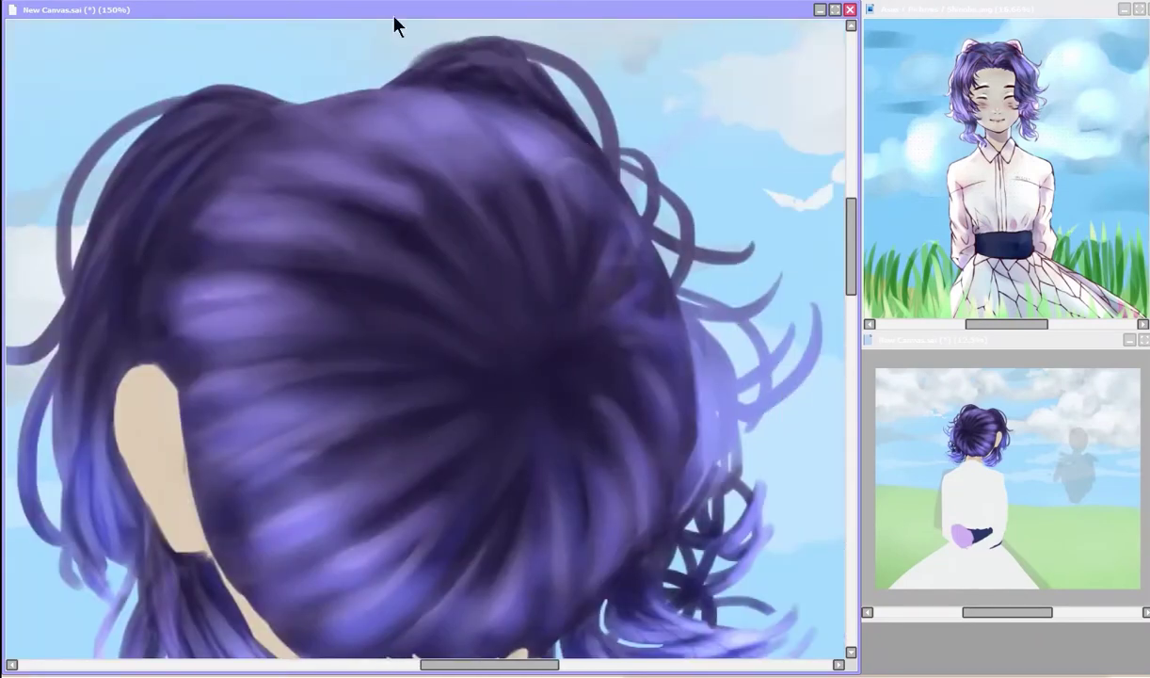
Step: Refine the curls along the sides of the hair with dark purple strokes
scroll(527, 147, "up", 2)
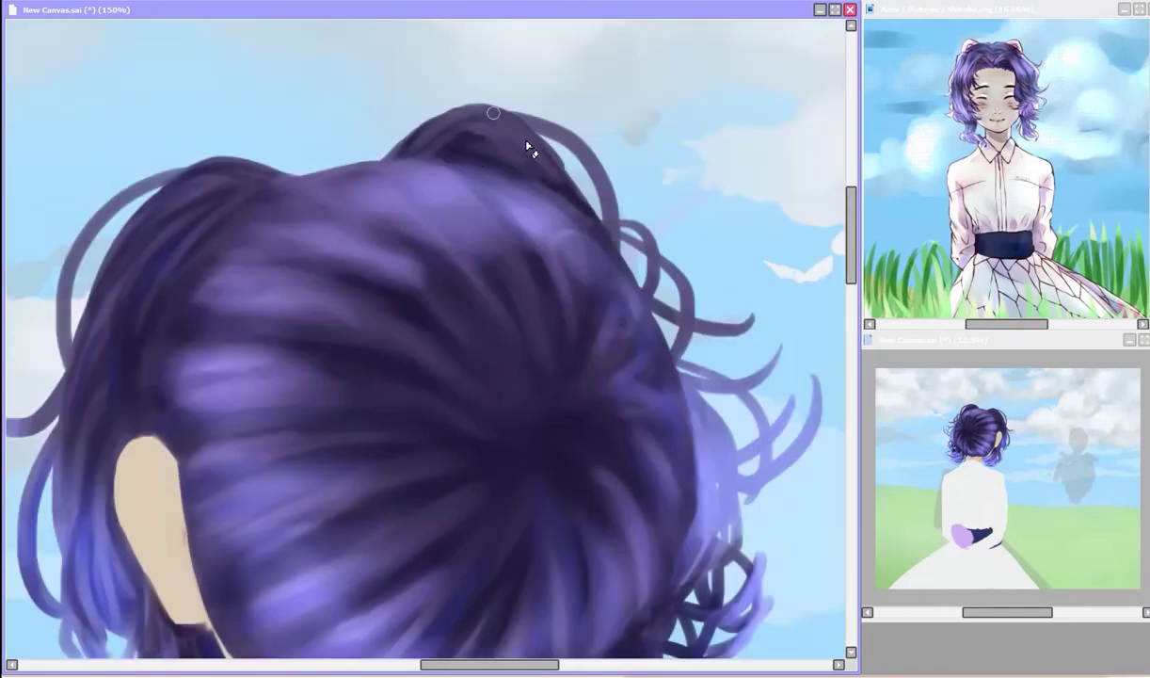
left_click_drag(696, 442, 480, 250)
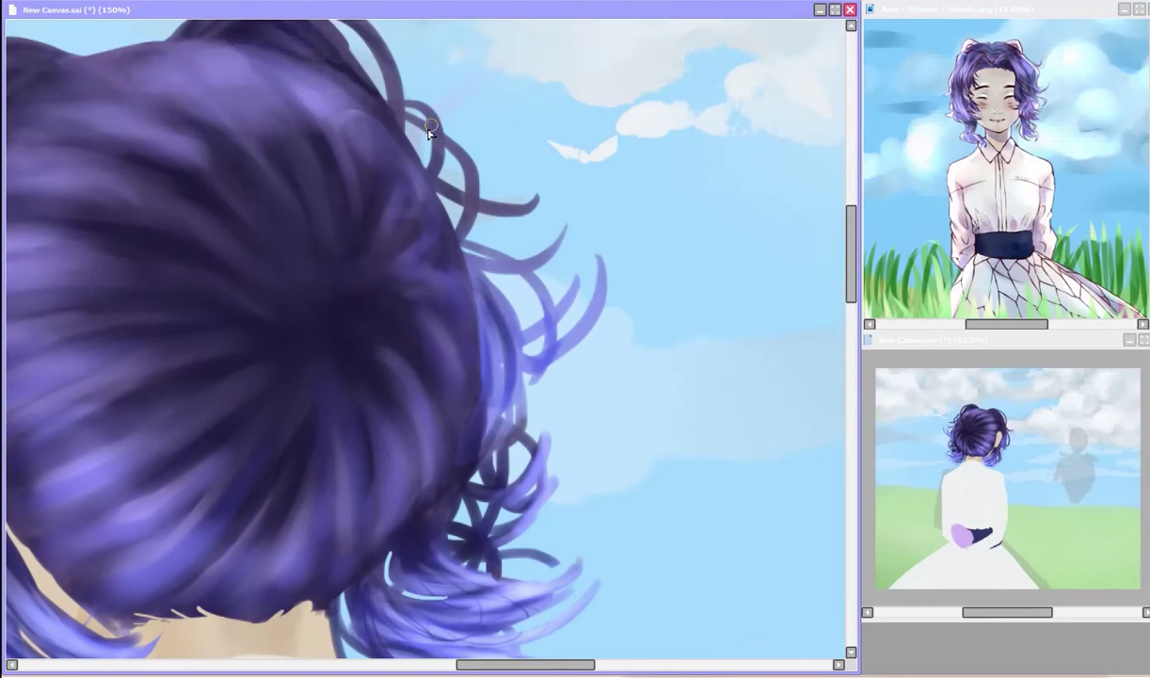
left_click_drag(506, 303, 817, 256)
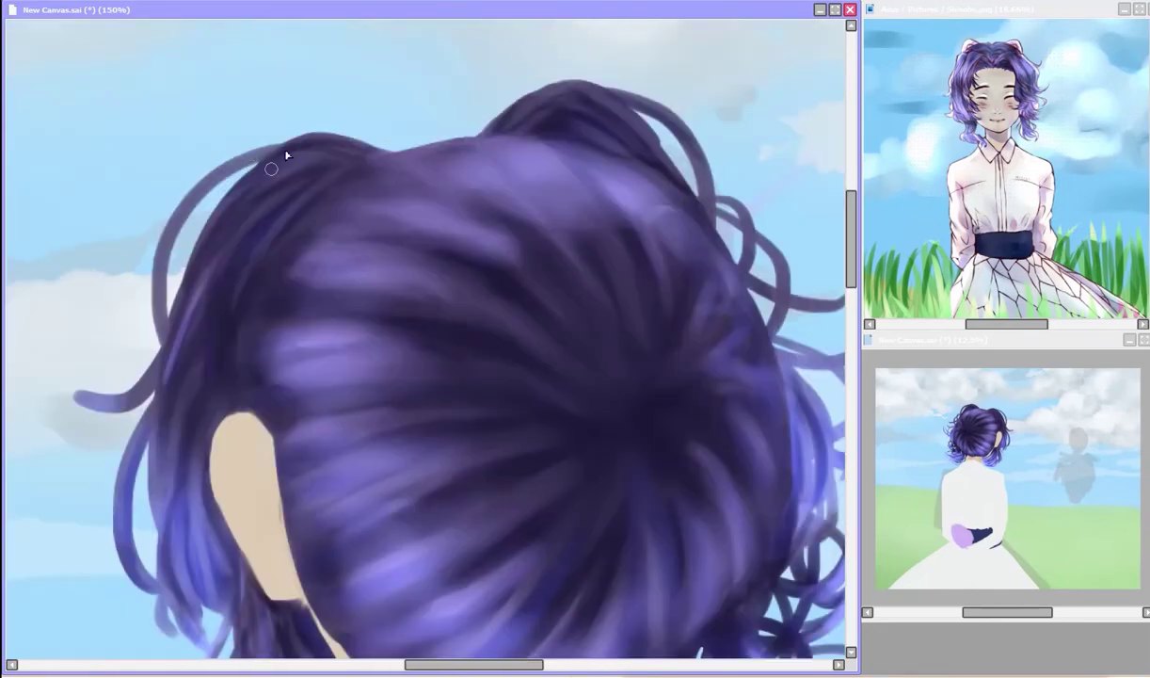
scroll(197, 320, "up", 1)
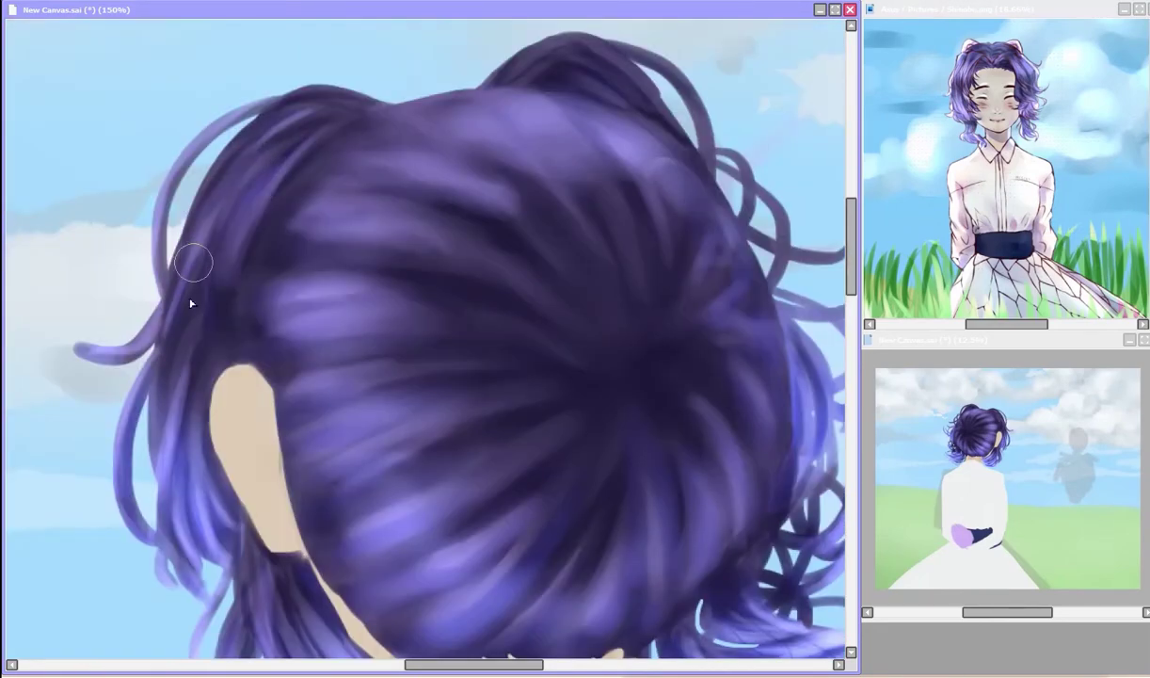
scroll(254, 287, "down", 2)
scroll(377, 236, "up", 3)
scroll(440, 203, "right", 1)
scroll(440, 202, "down", 1)
scroll(439, 202, "right", 2)
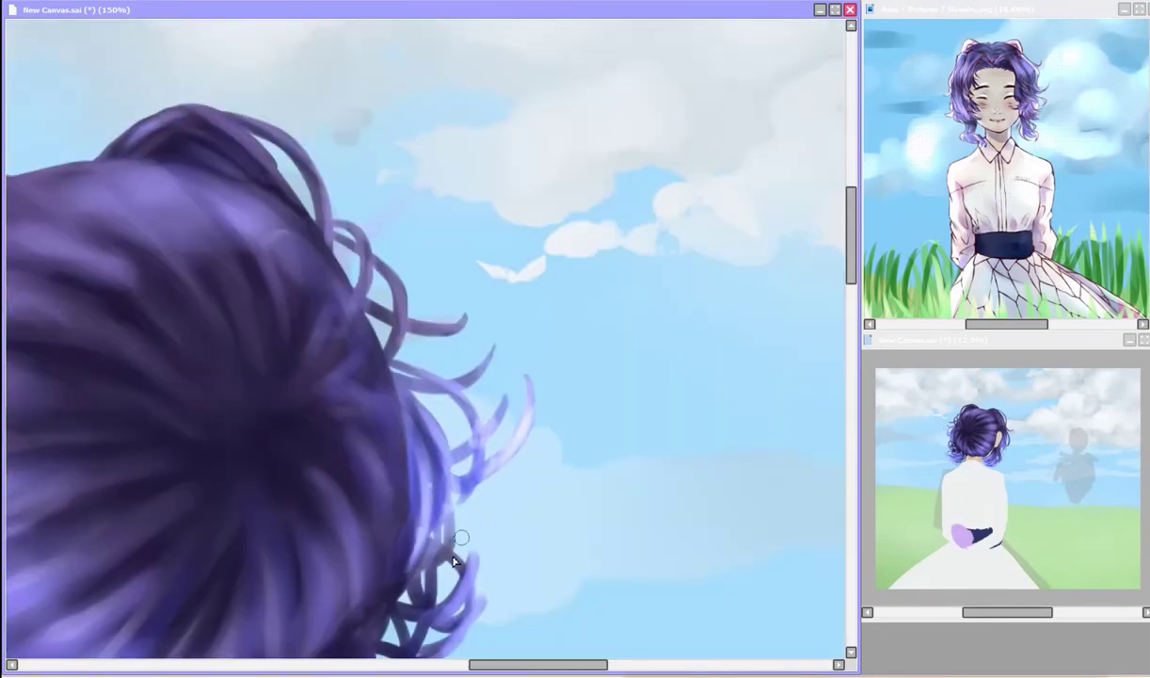
scroll(266, 158, "left", 3)
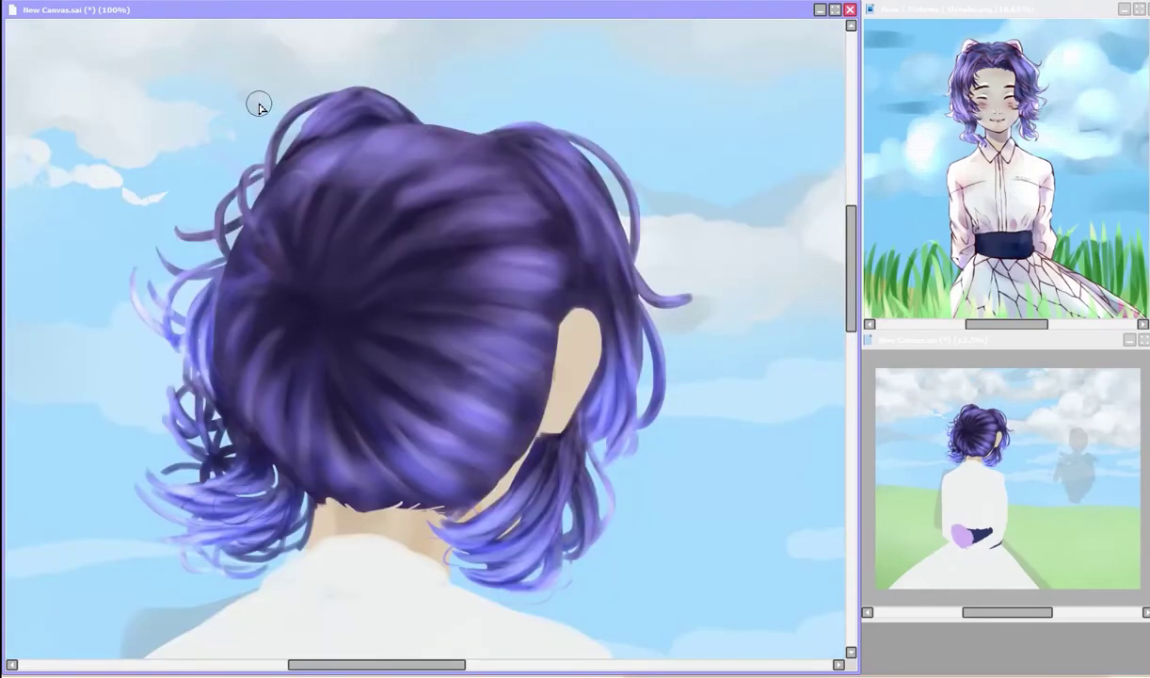
Step: Shade the ear's edge and inside, and darken the hairline above the neck
left_click_drag(557, 316, 535, 388)
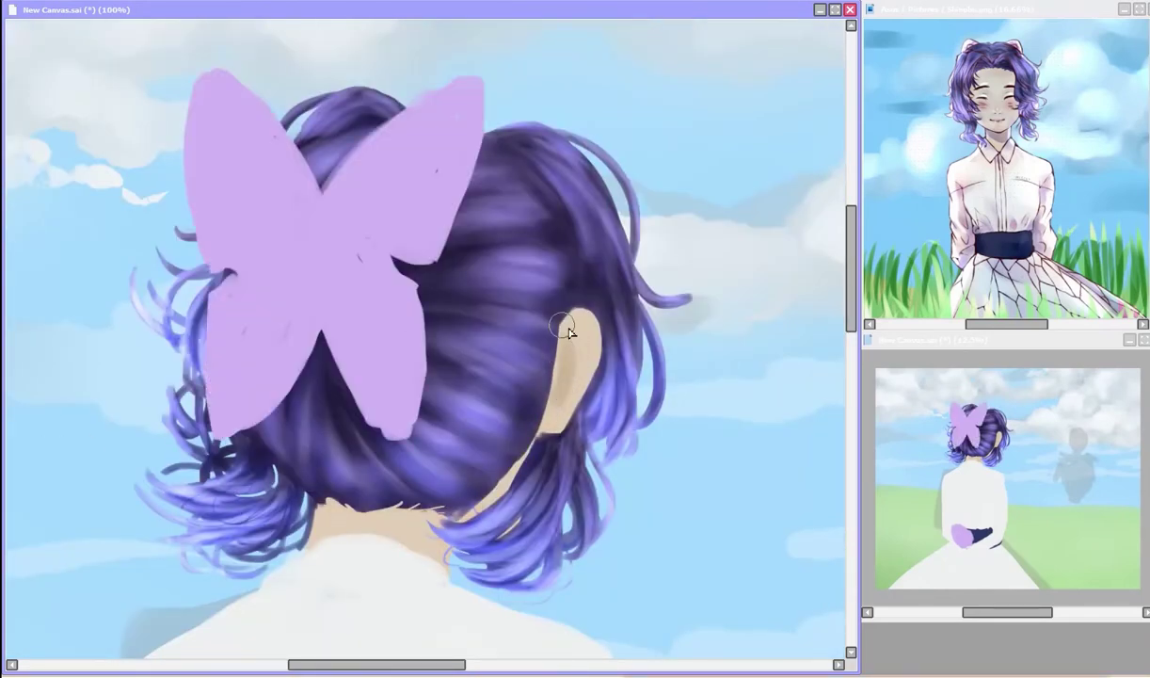
left_click_drag(550, 306, 538, 376)
scroll(546, 358, "down", 1)
mouse_move(505, 450)
left_mouse_down()
mouse_move(423, 485)
mouse_move(310, 451)
mouse_move(396, 442)
left_mouse_up()
mouse_move(292, 442)
left_mouse_down()
mouse_move(405, 452)
mouse_move(423, 466)
left_mouse_up()
mouse_move(569, 268)
left_mouse_down()
mouse_move(562, 344)
mouse_move(526, 364)
mouse_move(555, 324)
left_mouse_up()
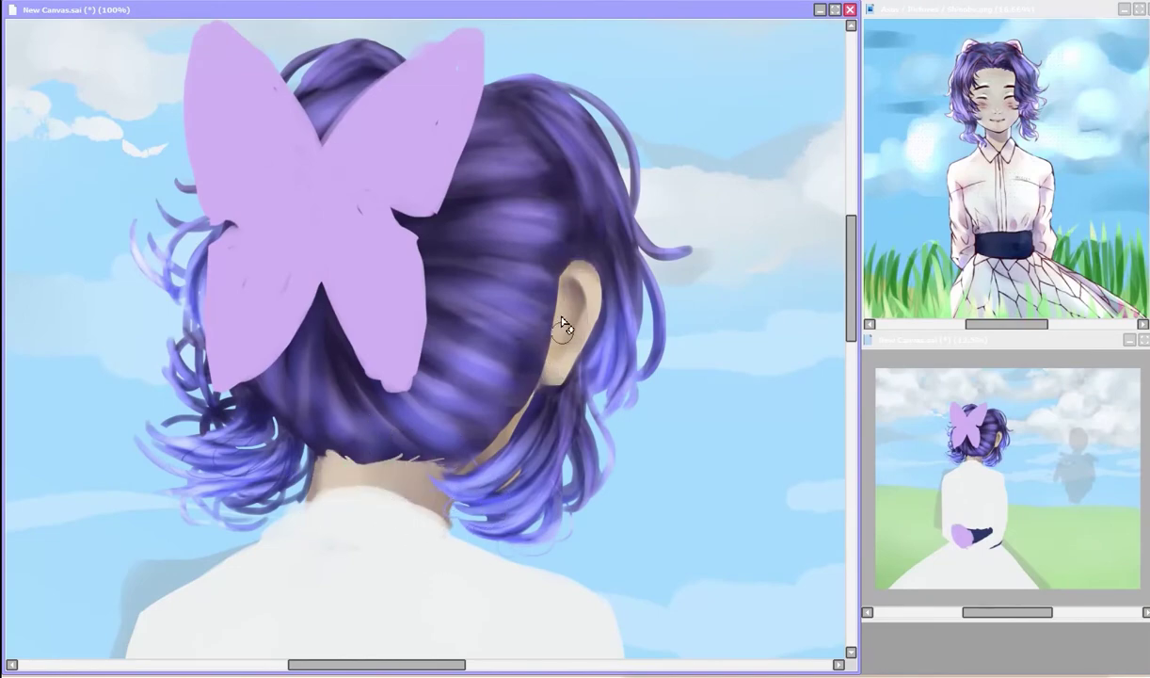
Step: Extend darker hair strands over the nape and lighten the neck with soft pink
scroll(550, 282, "down", 2)
mouse_move(539, 128)
left_mouse_down()
mouse_move(571, 213)
mouse_move(546, 282)
left_mouse_up()
scroll(278, 123, "down", 3)
scroll(424, 235, "up", 3)
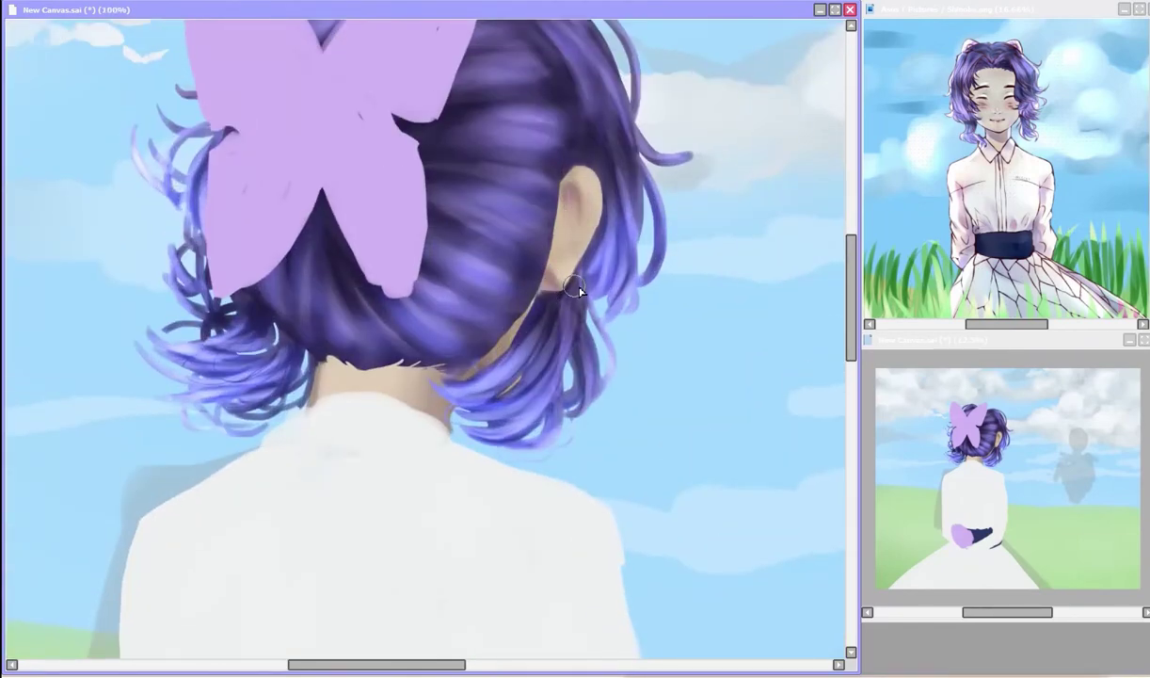
left_click_drag(306, 362, 417, 365)
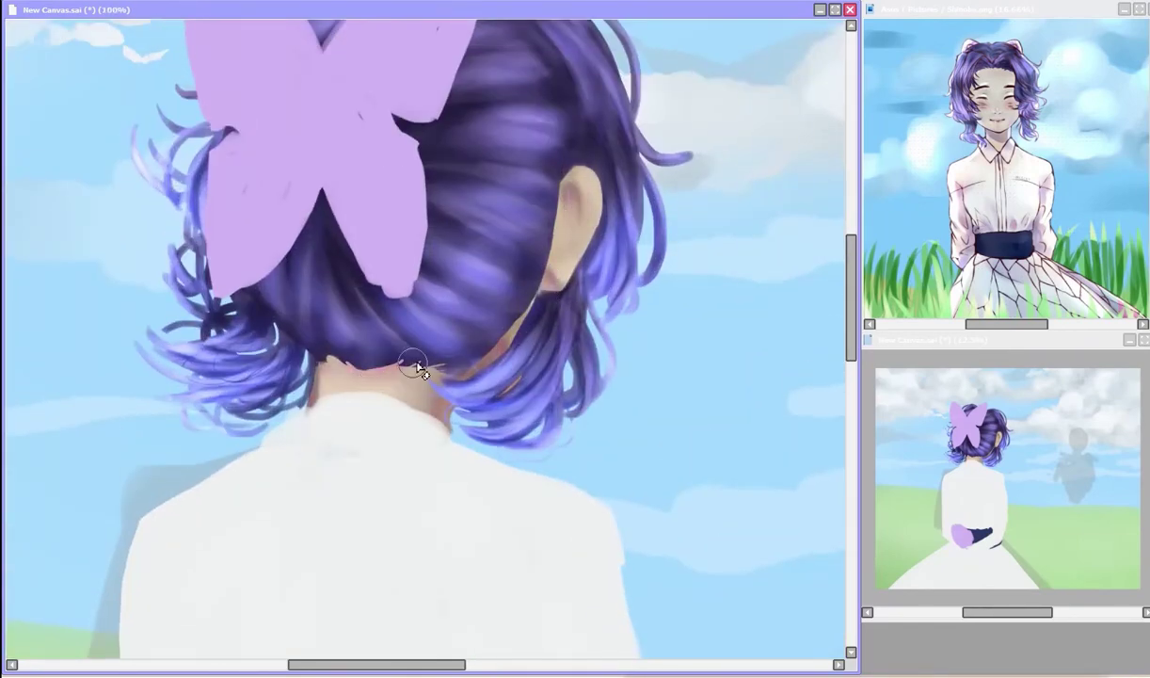
left_click_drag(341, 364, 402, 367)
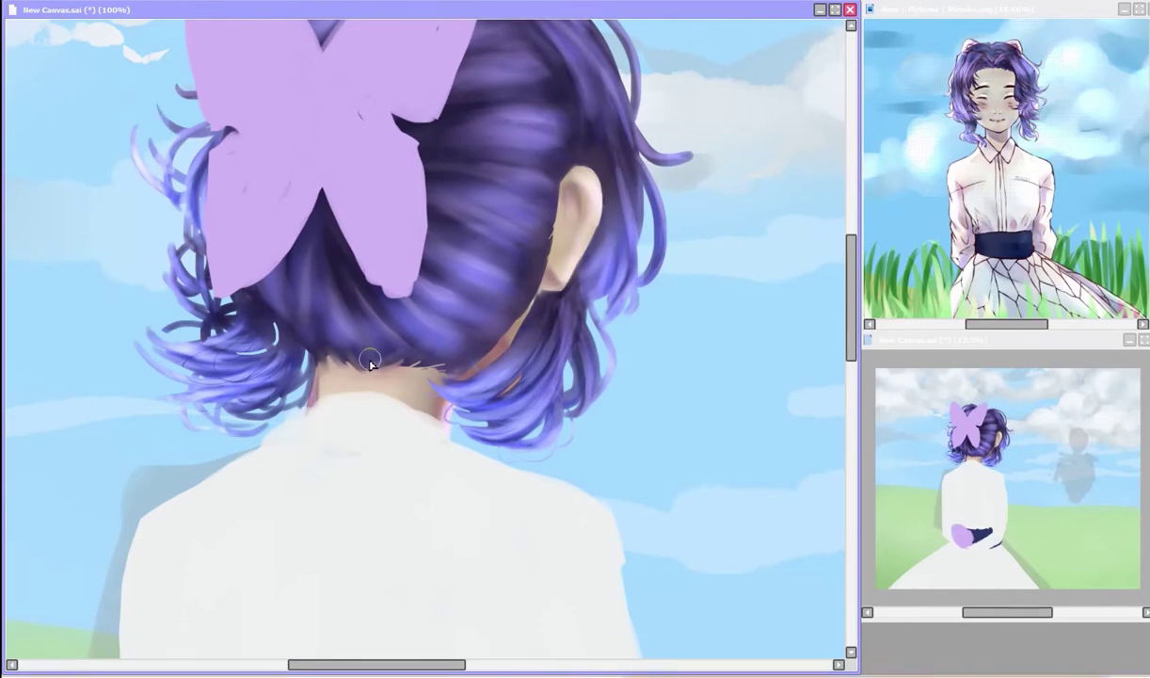
left_click_drag(377, 358, 373, 368)
scroll(136, 462, "up", 3)
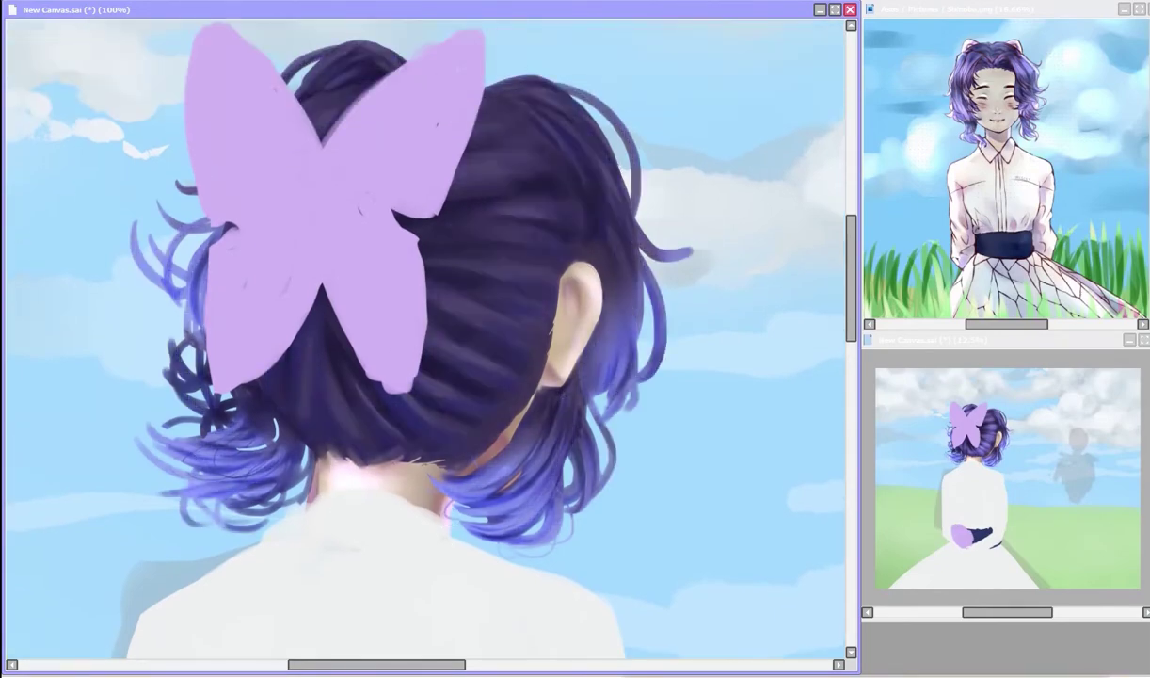
scroll(358, 36, "down", 4)
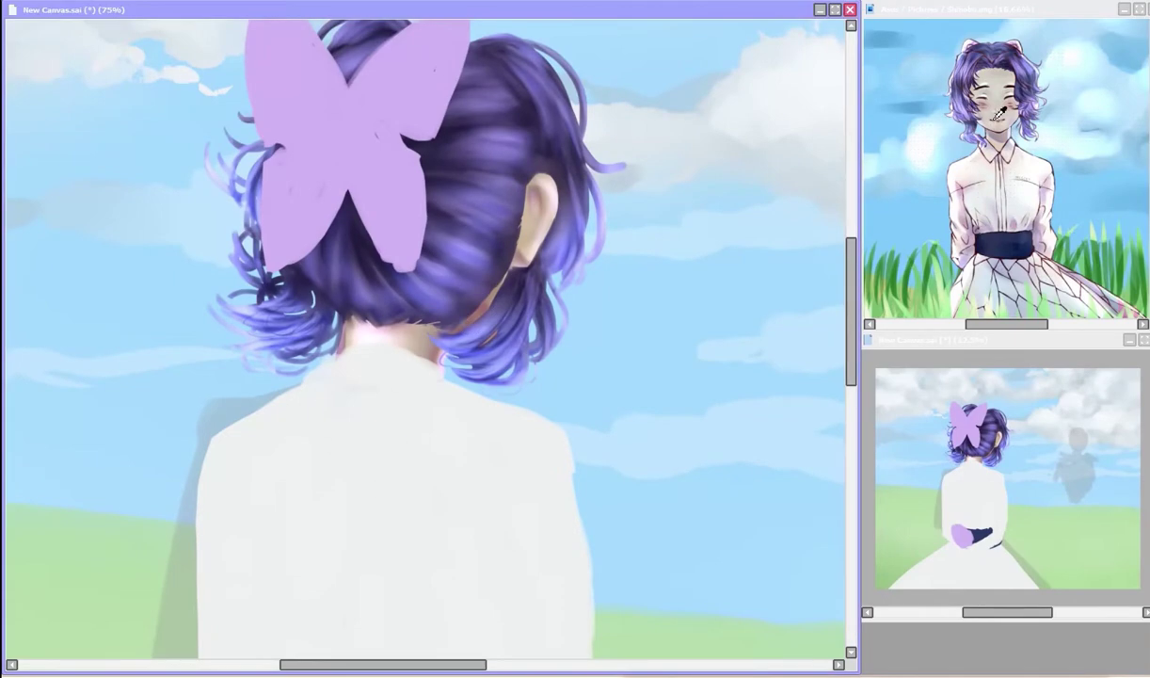
Step: Shade across the blouse's shoulders in light grey
left_click_drag(282, 415, 342, 428)
scroll(341, 429, "down", 3)
mouse_move(198, 452)
left_mouse_down()
mouse_move(257, 382)
mouse_move(235, 555)
left_mouse_up()
left_click_drag(490, 282, 483, 425)
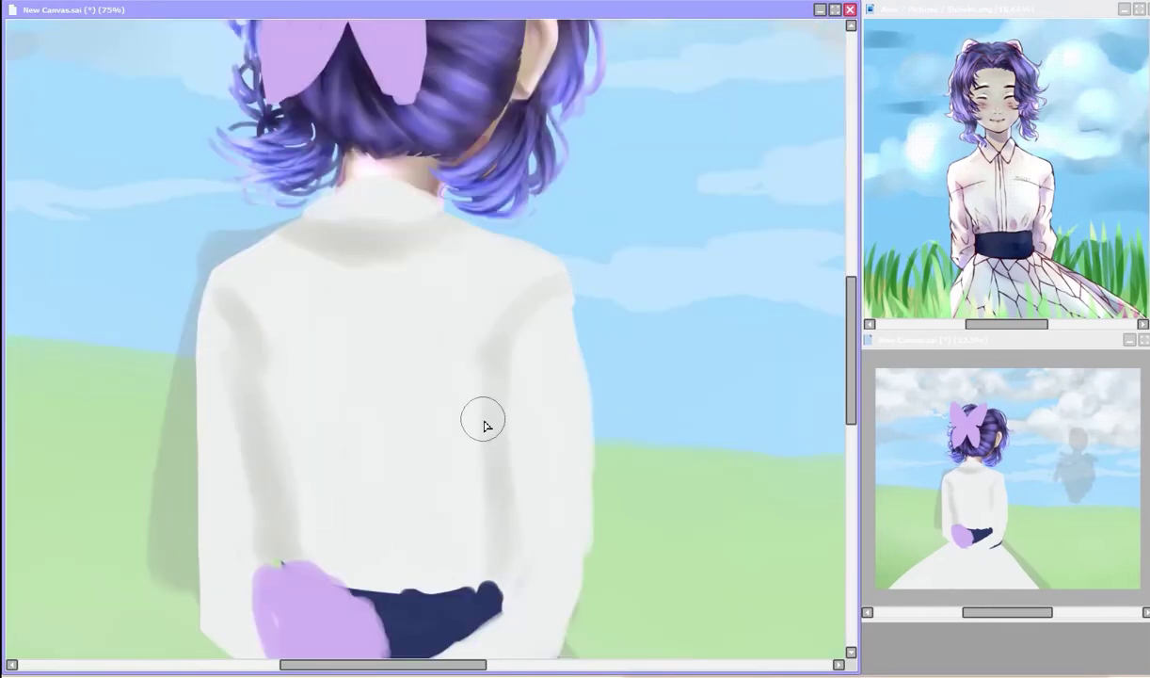
left_click_drag(259, 311, 560, 360)
scroll(406, 269, "down", 3)
scroll(287, 457, "up", 2)
Step: Add grey folds down the centre back, left and lower shirt, softened near the shoulders
mouse_move(287, 458)
left_mouse_down()
mouse_move(245, 405)
mouse_move(295, 477)
mouse_move(239, 352)
left_mouse_up()
left_click_drag(335, 236, 351, 404)
mouse_move(267, 526)
left_mouse_down()
mouse_move(322, 536)
mouse_move(414, 499)
left_mouse_up()
scroll(528, 443, "down", 2)
scroll(565, 414, "down", 1)
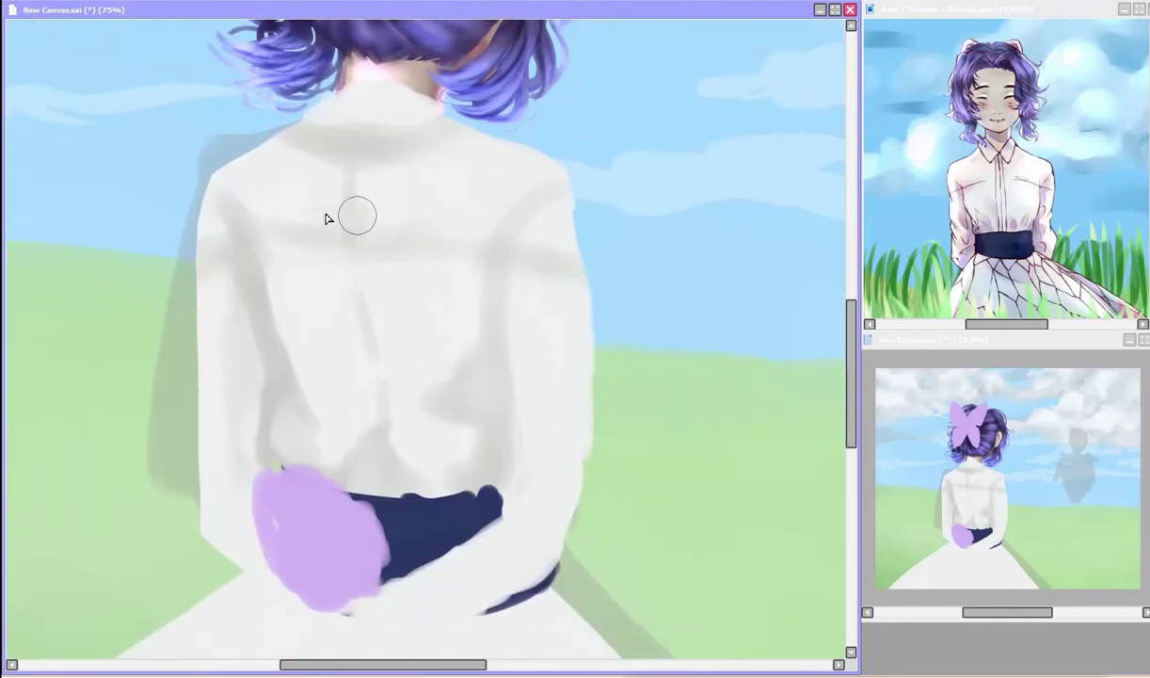
scroll(326, 218, "up", 2)
left_click_drag(473, 255, 550, 330)
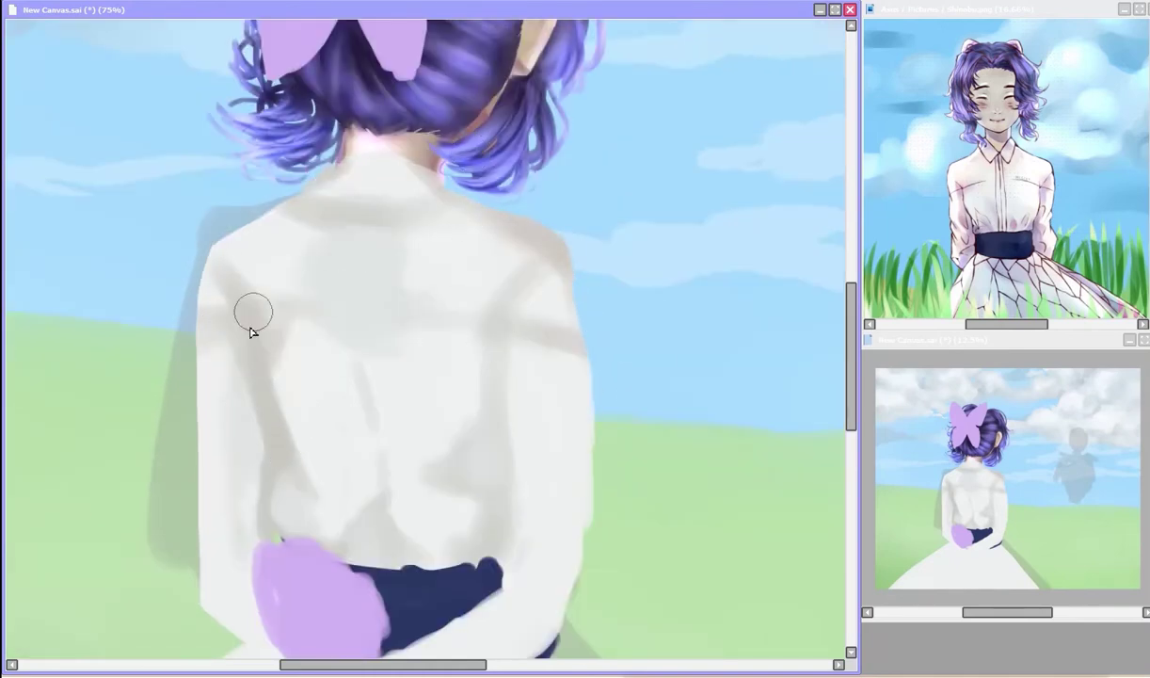
scroll(490, 386, "up", 2)
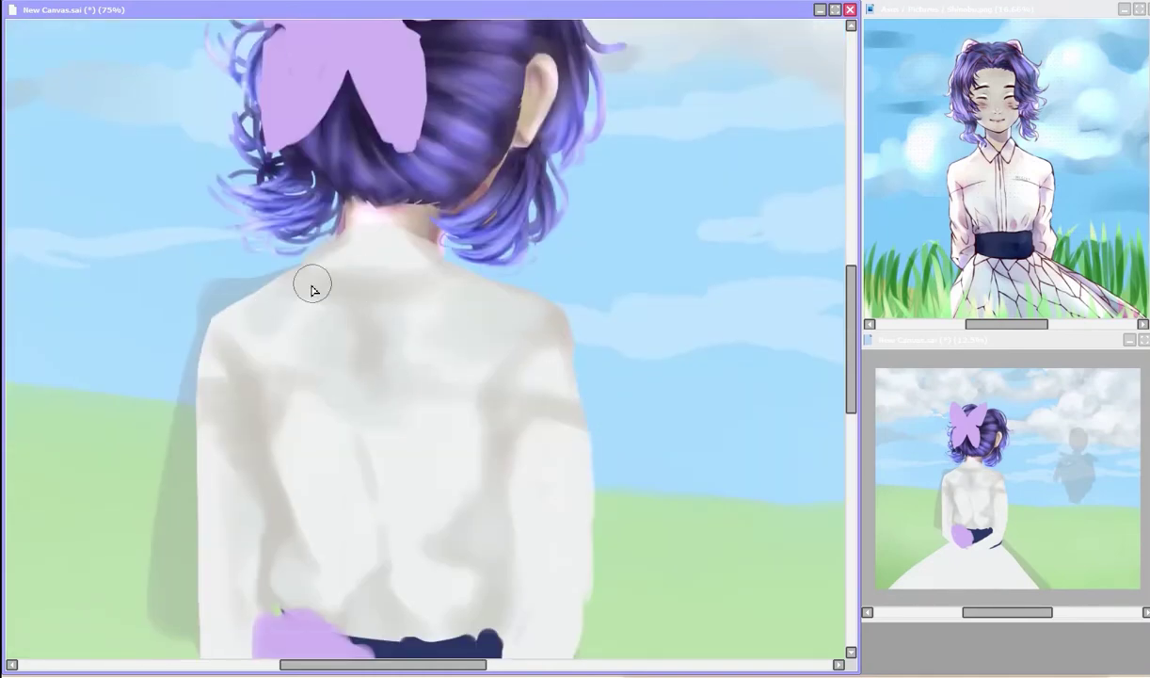
left_click_drag(458, 329, 339, 278)
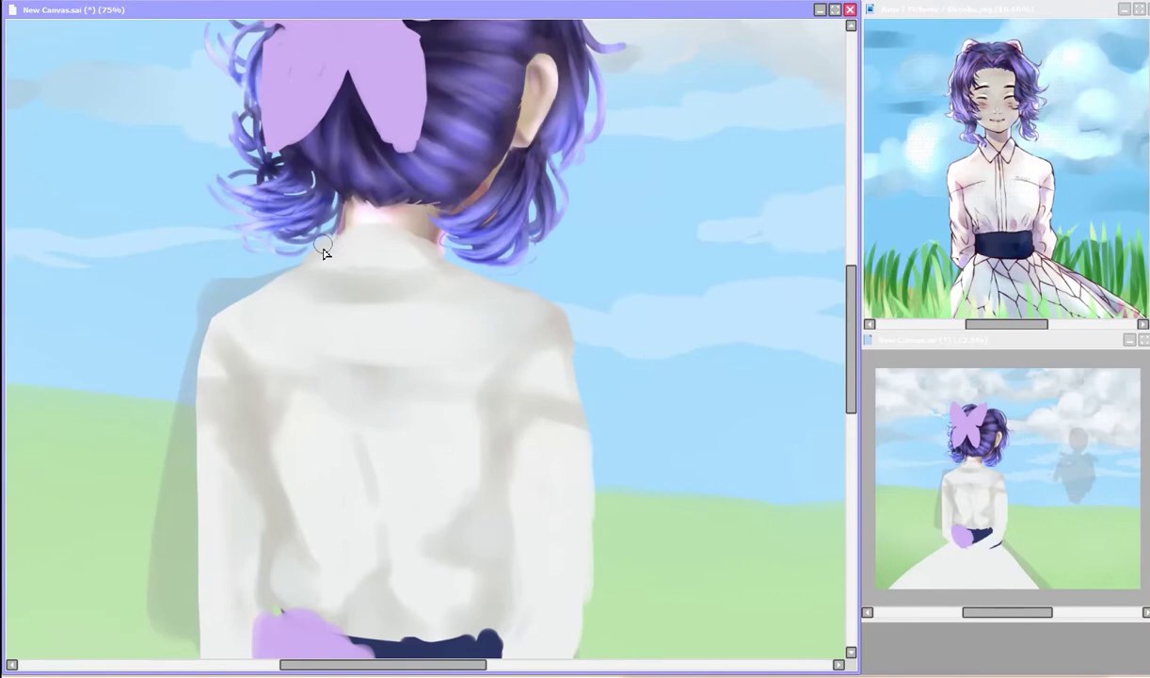
key("ctrl+plus")
key("ctrl+plus")
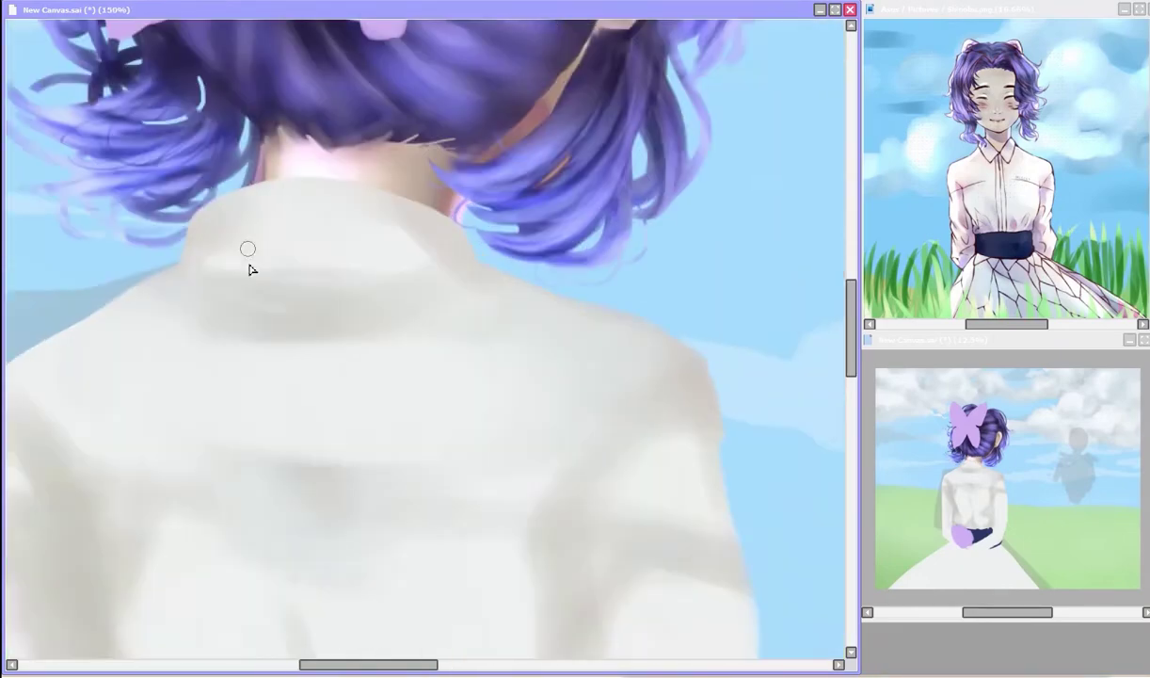
Step: Draw a brown collar line across the shirt with a centre seam stroke
left_click_drag(179, 266, 476, 258)
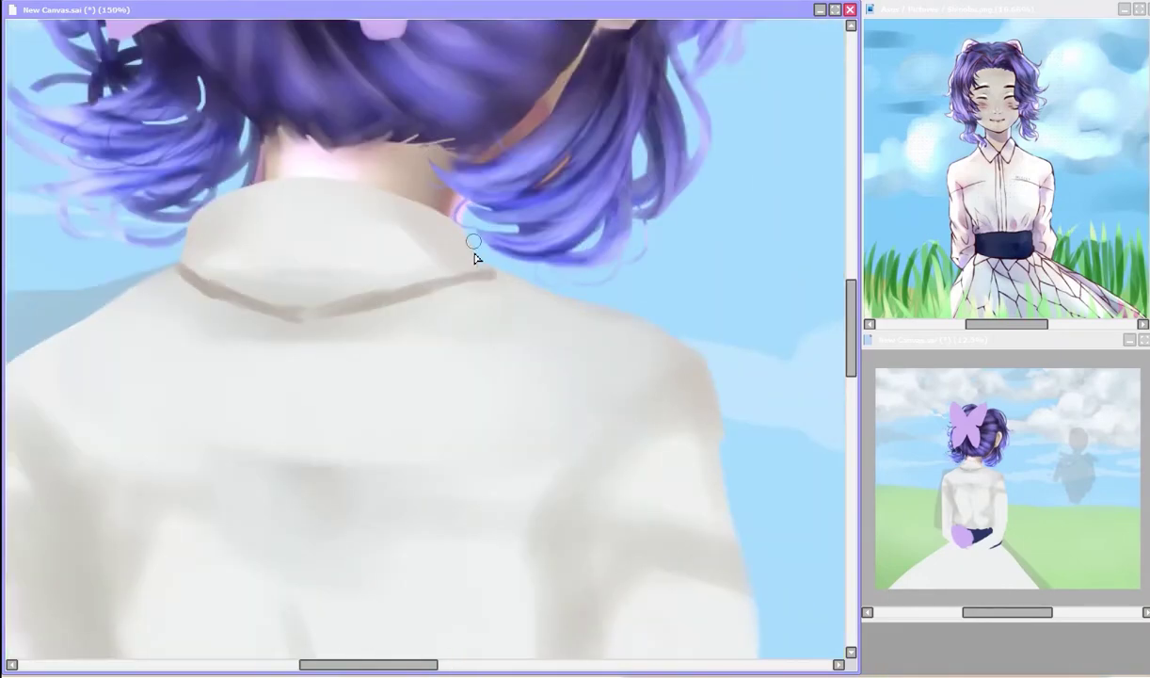
left_click_drag(274, 194, 273, 256)
scroll(639, 346, "down", 5)
left_click_drag(564, 236, 557, 254)
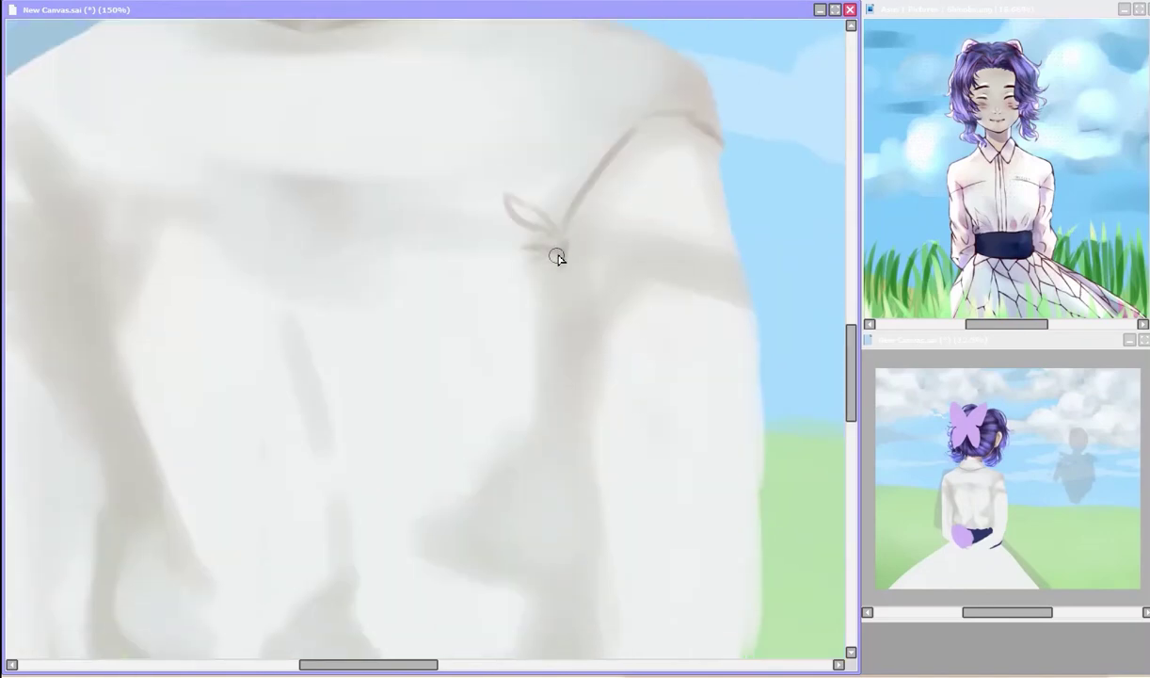
key("ctrl+minus")
key("ctrl+minus")
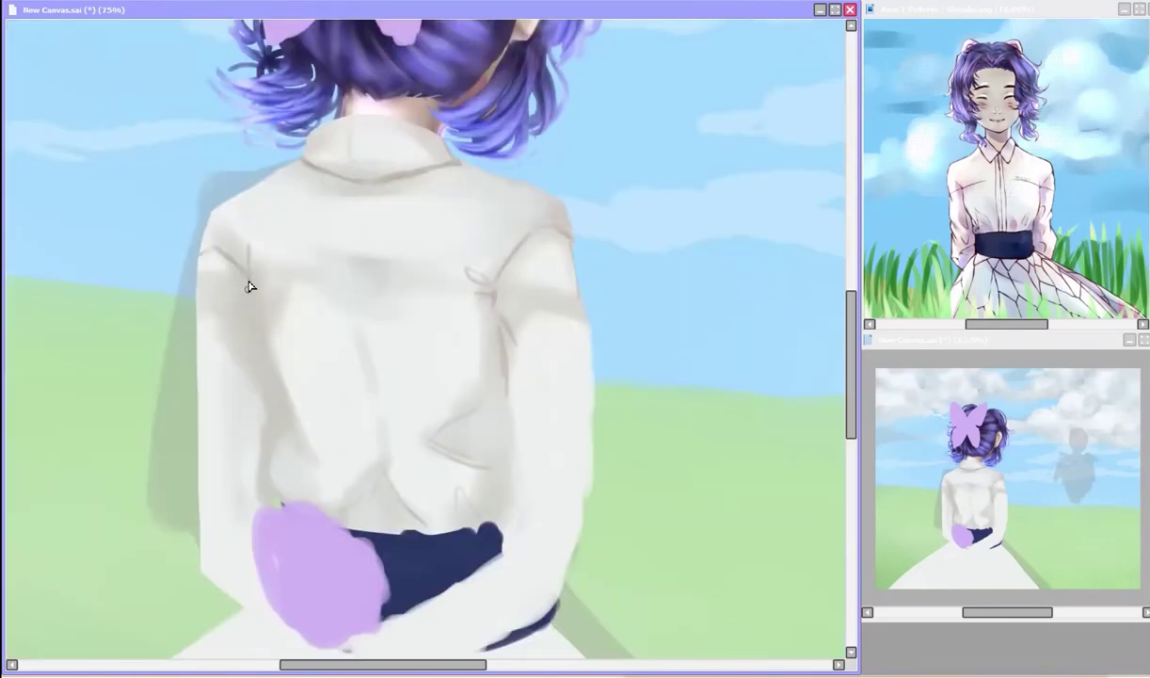
Step: Add a left back fold line, undo the lavender hand blob, and cover leftover fingers in white
left_click_drag(249, 287, 266, 478)
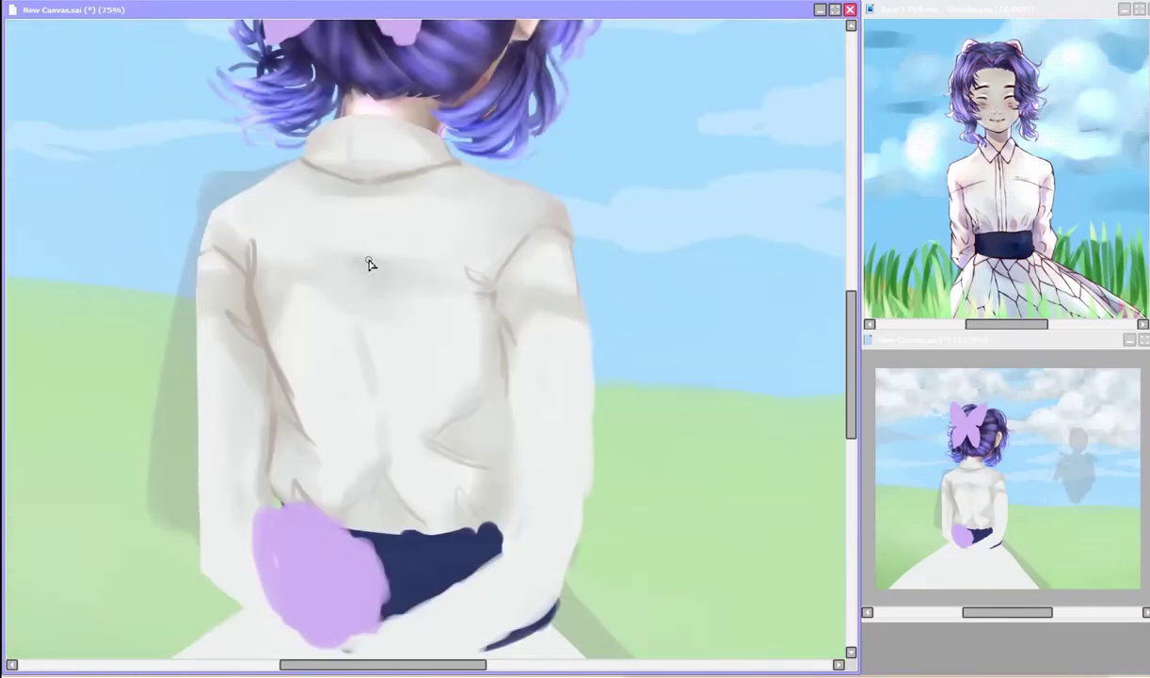
scroll(368, 263, "up", 3)
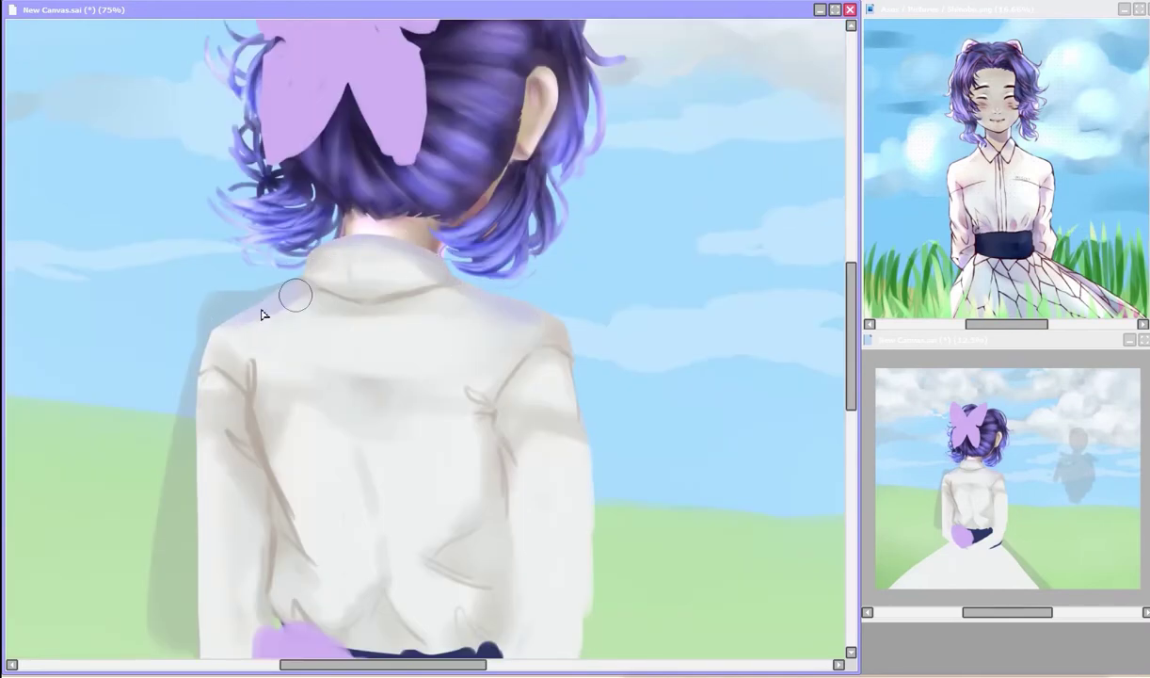
scroll(263, 316, "down", 3)
left_click_drag(303, 493, 342, 477)
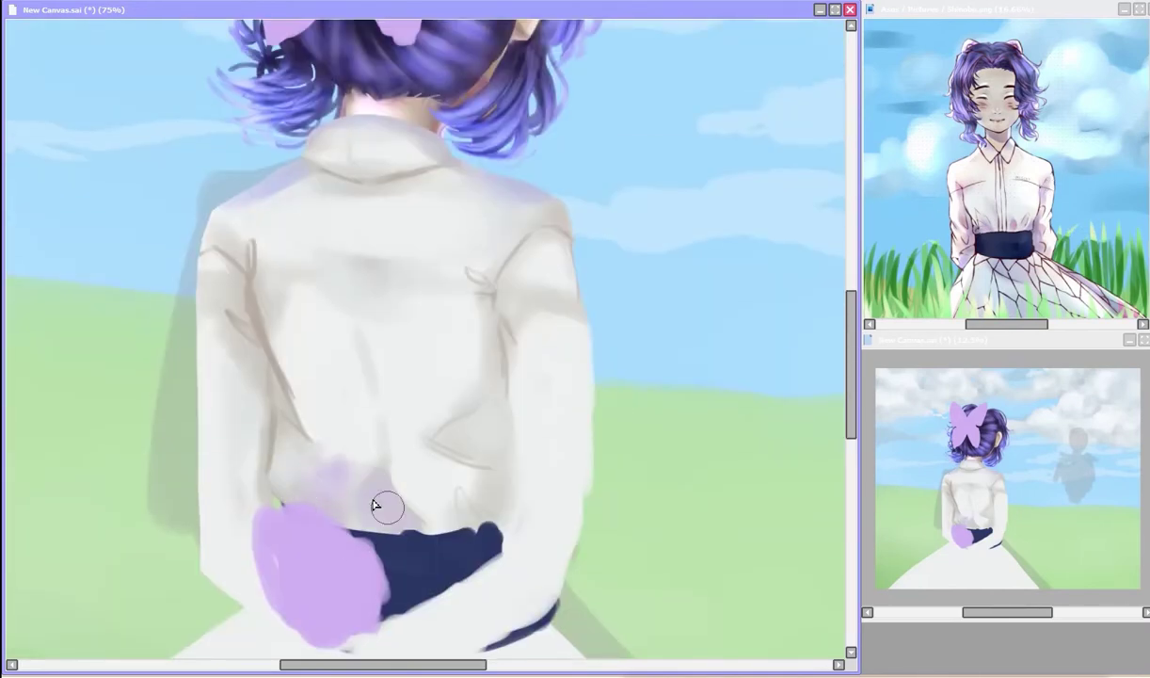
key("ctrl+z")
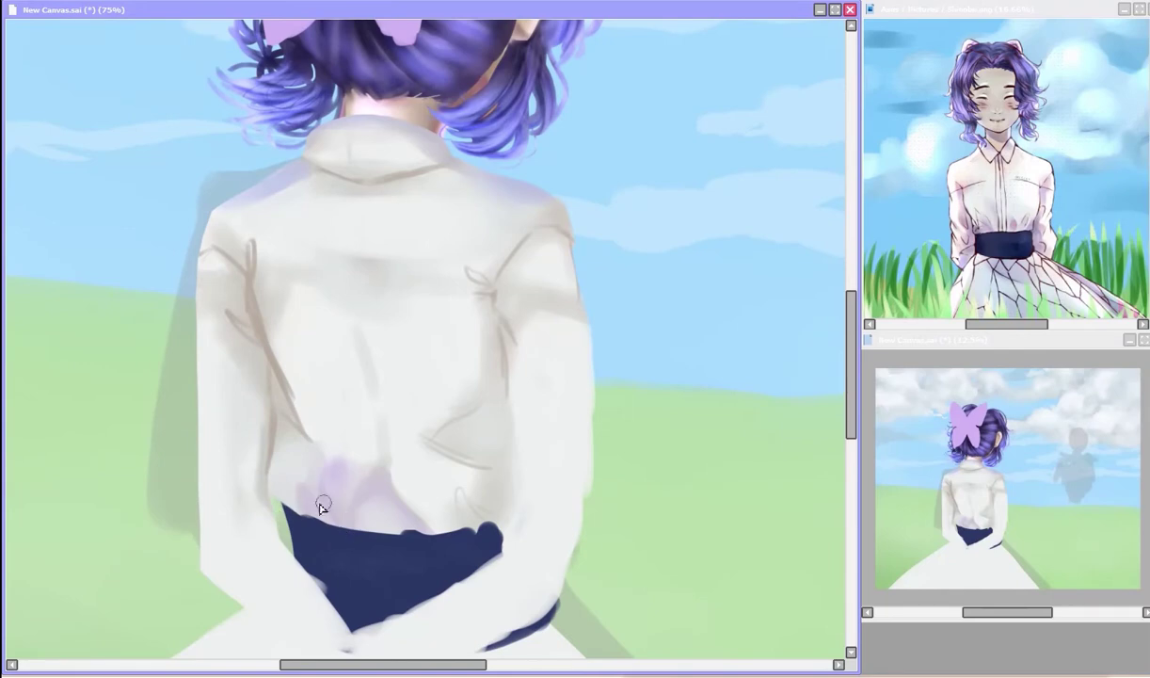
mouse_move(324, 526)
left_mouse_down()
mouse_move(295, 475)
mouse_move(340, 511)
mouse_move(482, 530)
left_mouse_up()
mouse_move(294, 509)
left_mouse_down()
mouse_move(325, 443)
mouse_move(363, 513)
left_mouse_up()
Step: Paint soft lavender shading above the navy sash and pale highlights across the upper back
mouse_move(282, 419)
left_mouse_down()
mouse_move(298, 442)
mouse_move(303, 416)
mouse_move(339, 465)
left_mouse_up()
left_click_drag(357, 405, 378, 473)
mouse_move(274, 390)
left_mouse_down()
mouse_move(287, 452)
mouse_move(297, 424)
left_mouse_up()
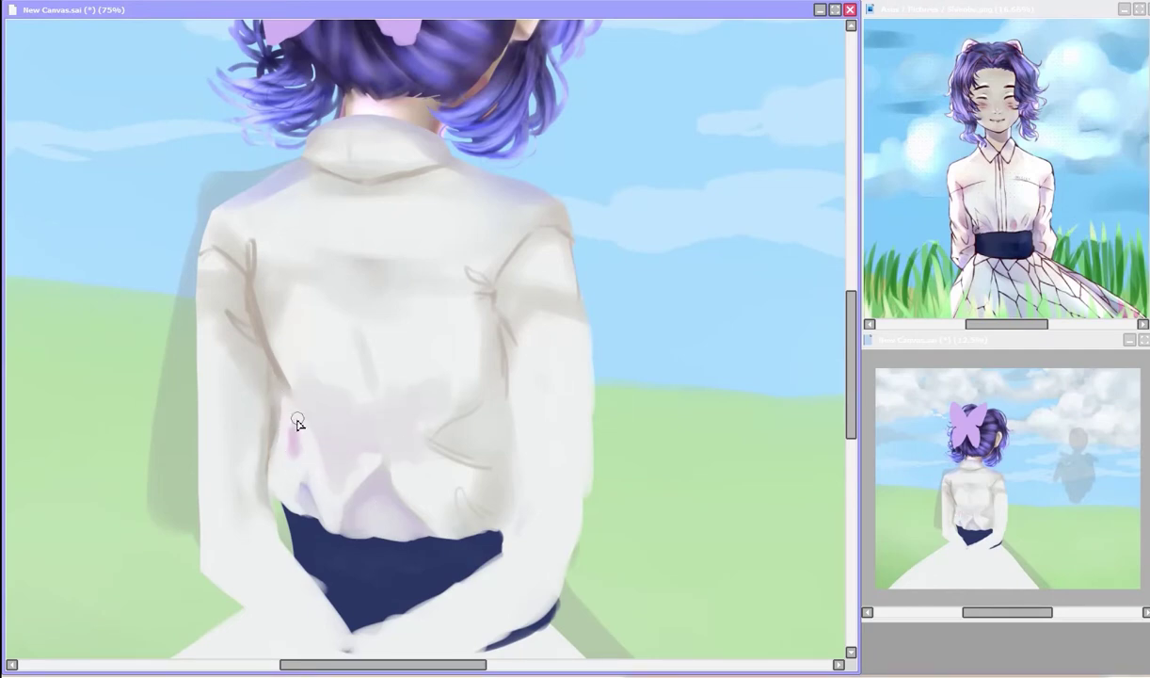
mouse_move(354, 448)
left_mouse_down()
mouse_move(342, 441)
mouse_move(453, 492)
left_mouse_up()
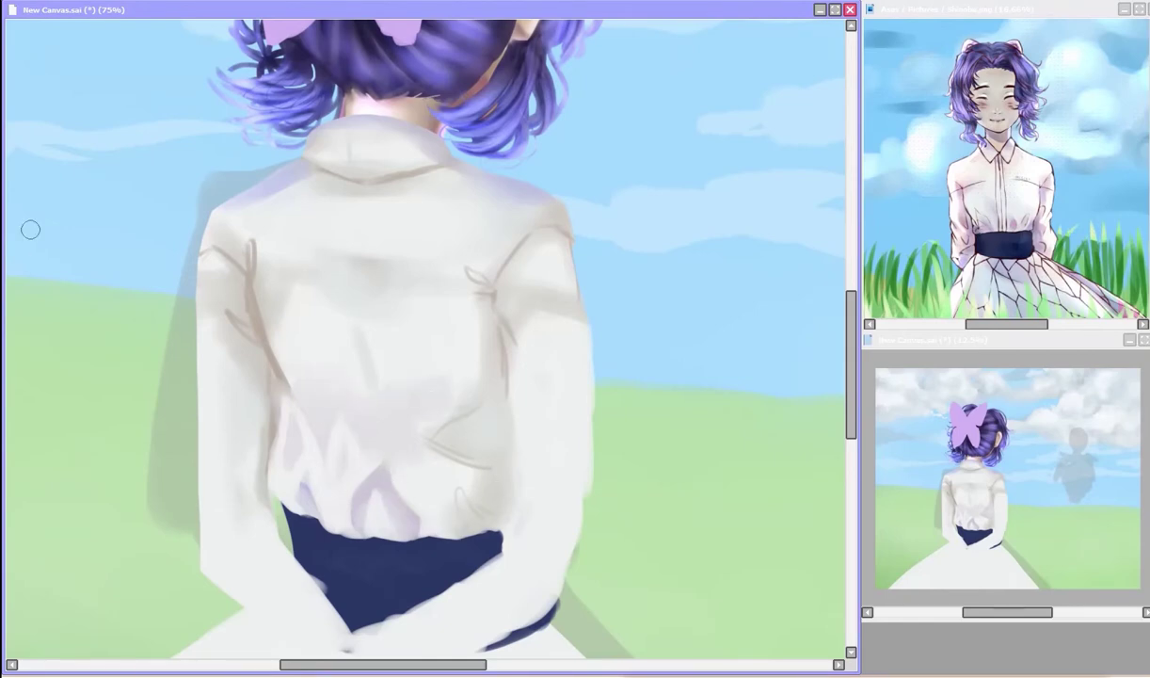
mouse_move(345, 377)
left_mouse_down()
mouse_move(352, 441)
mouse_move(350, 411)
left_mouse_up()
mouse_move(307, 300)
left_mouse_down()
mouse_move(411, 314)
mouse_move(449, 269)
mouse_move(455, 292)
left_mouse_up()
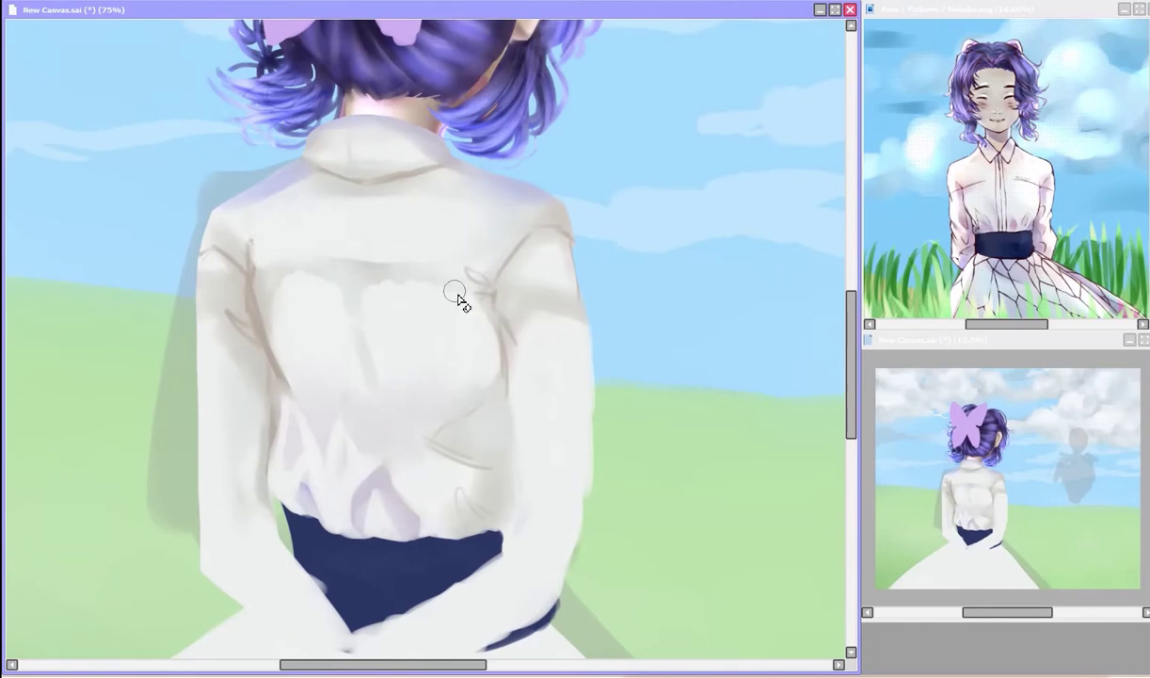
left_click_drag(250, 350, 266, 384)
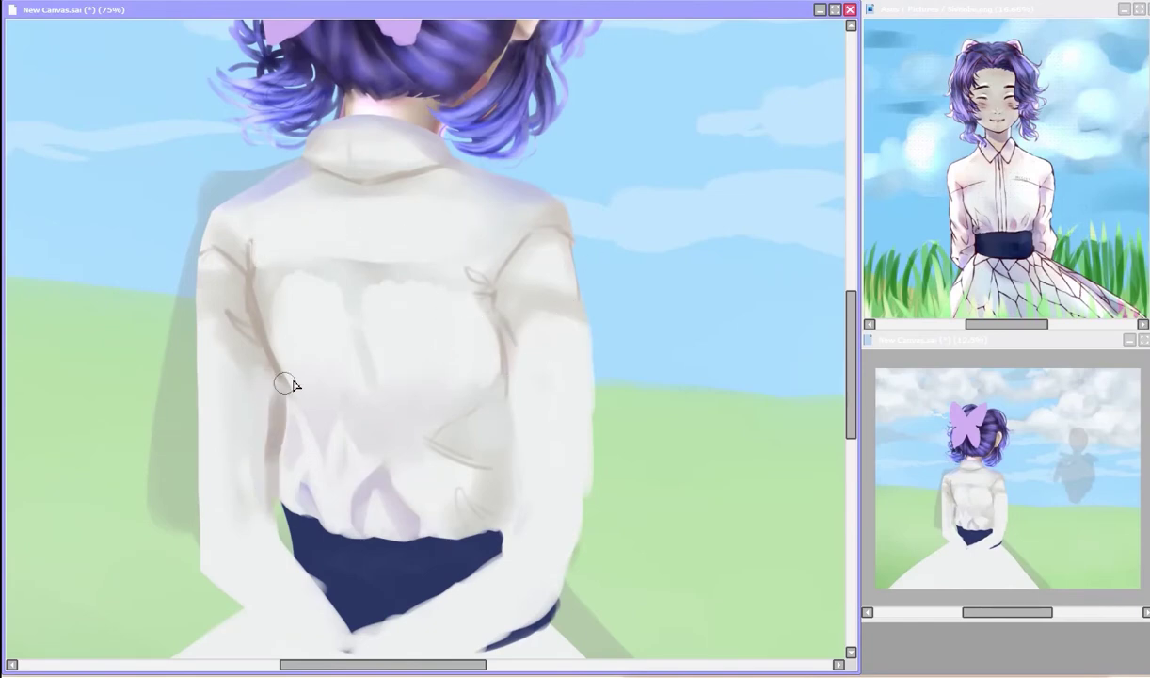
Step: Darken the left-side shading and add crossing diagonal grey folds on the shirt
scroll(637, 367, "up", 3)
scroll(565, 348, "down", 2)
left_click_drag(212, 272, 193, 521)
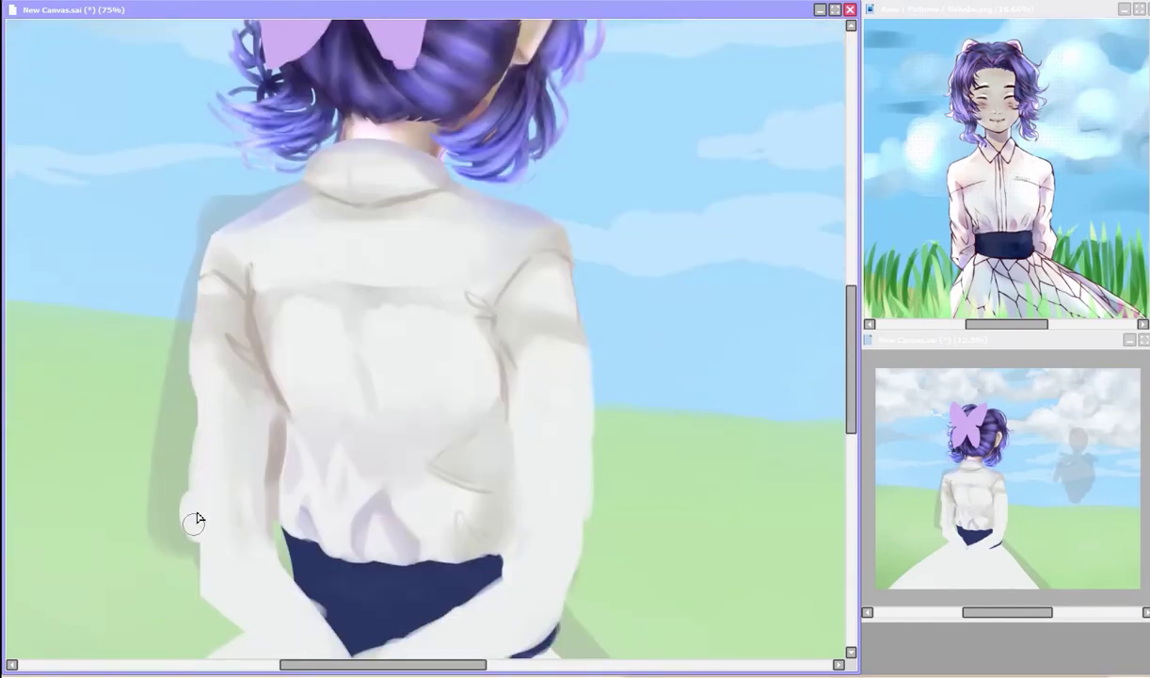
scroll(202, 443, "down", 2)
left_click_drag(202, 444, 273, 527)
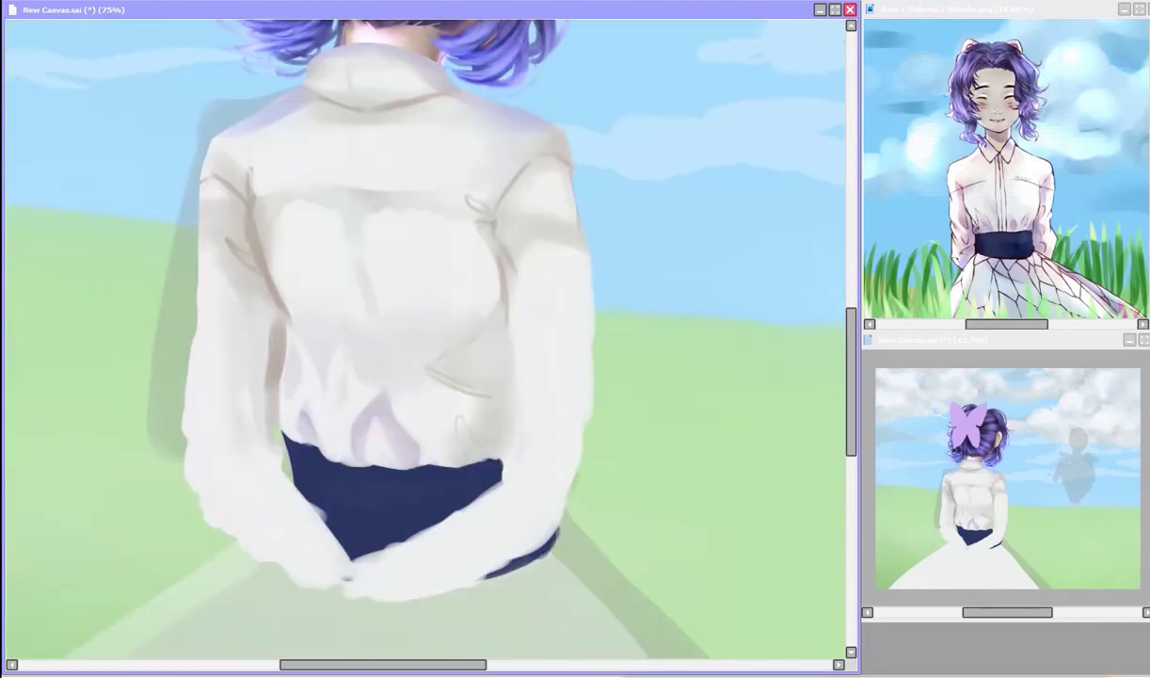
scroll(281, 498, "down", 1)
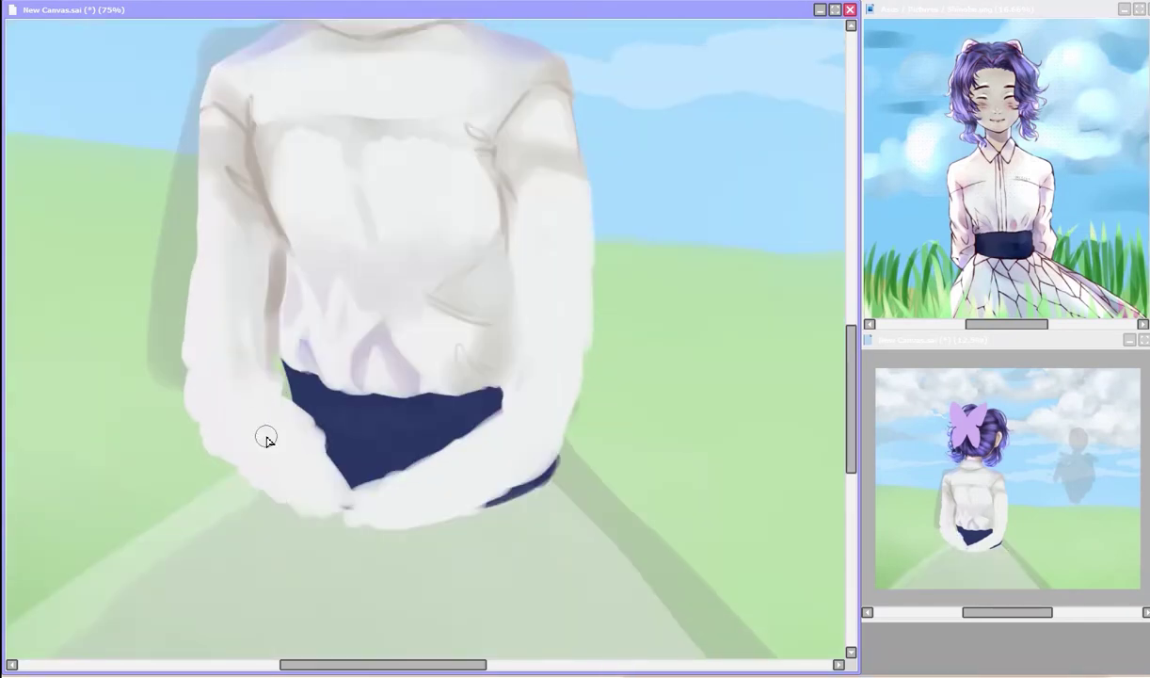
left_click_drag(432, 299, 513, 321)
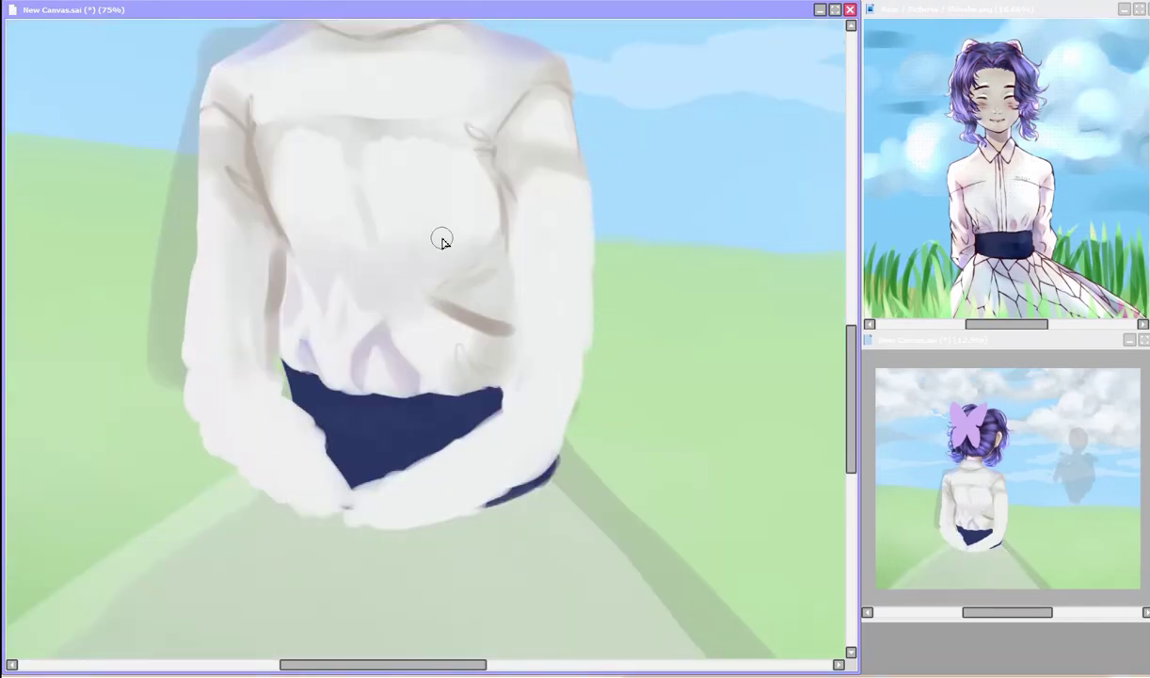
mouse_move(431, 306)
left_mouse_down()
mouse_move(489, 285)
mouse_move(480, 341)
mouse_move(513, 282)
mouse_move(522, 292)
left_mouse_up()
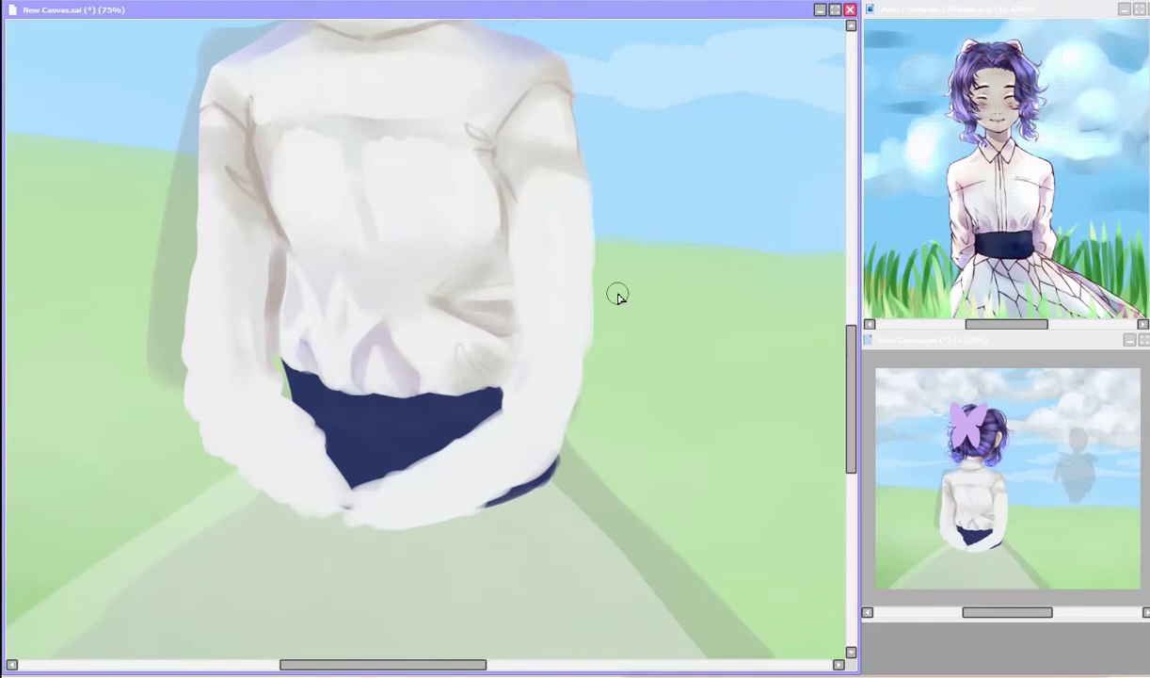
scroll(557, 479, "up", 3)
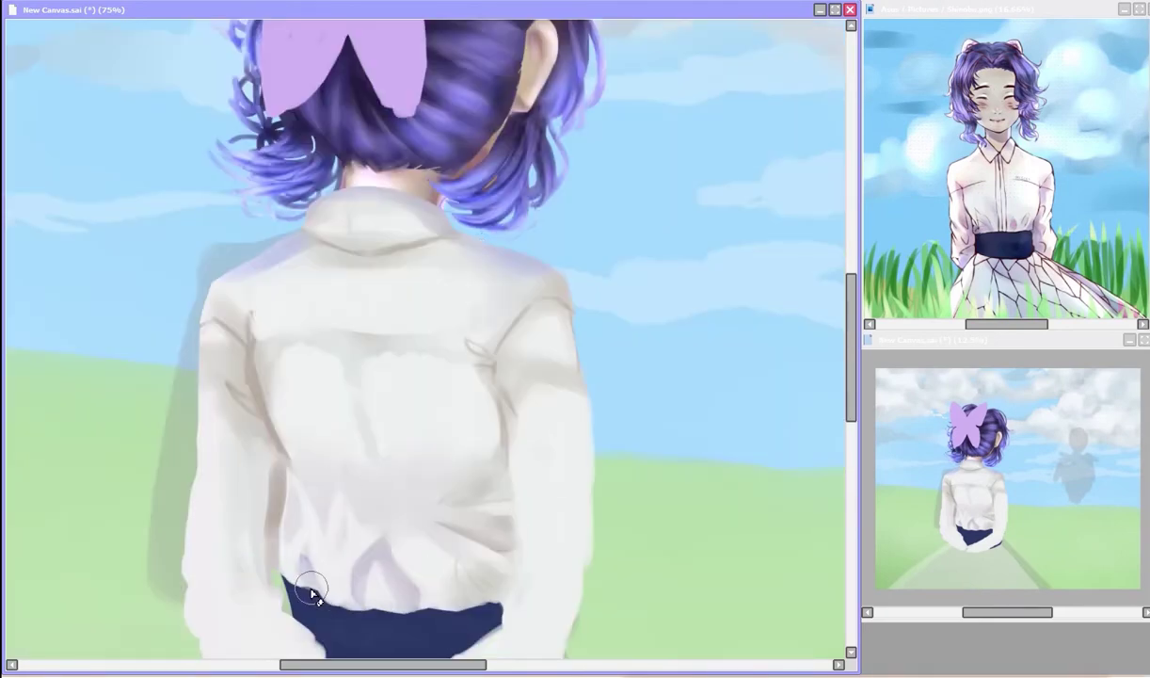
scroll(426, 317, "down", 3)
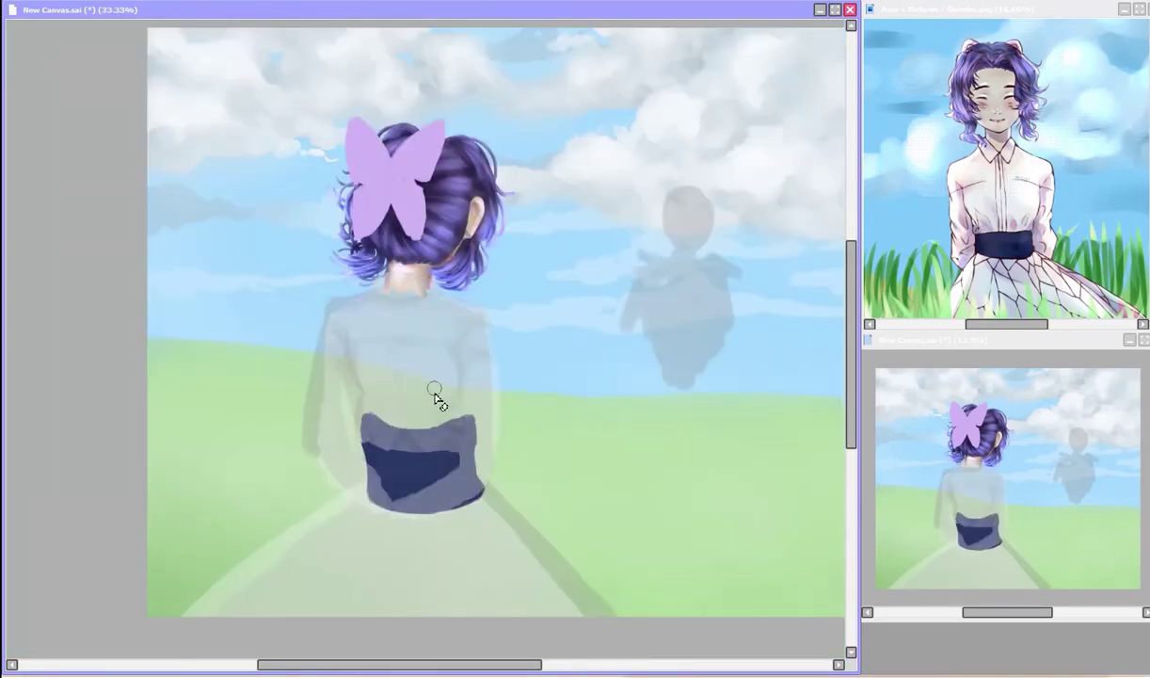
Step: Neaten the navy sash's lower edge and brush white over the shirt edge and grey mark above it
left_click_drag(499, 508, 359, 471)
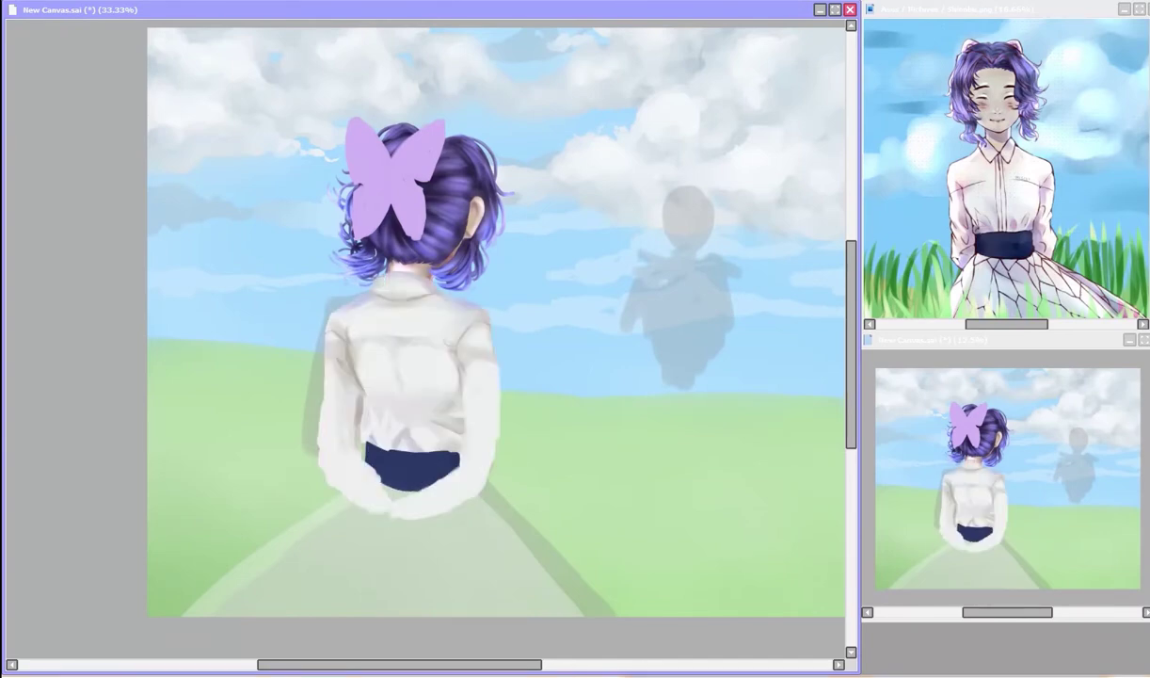
scroll(363, 431, "up", 3)
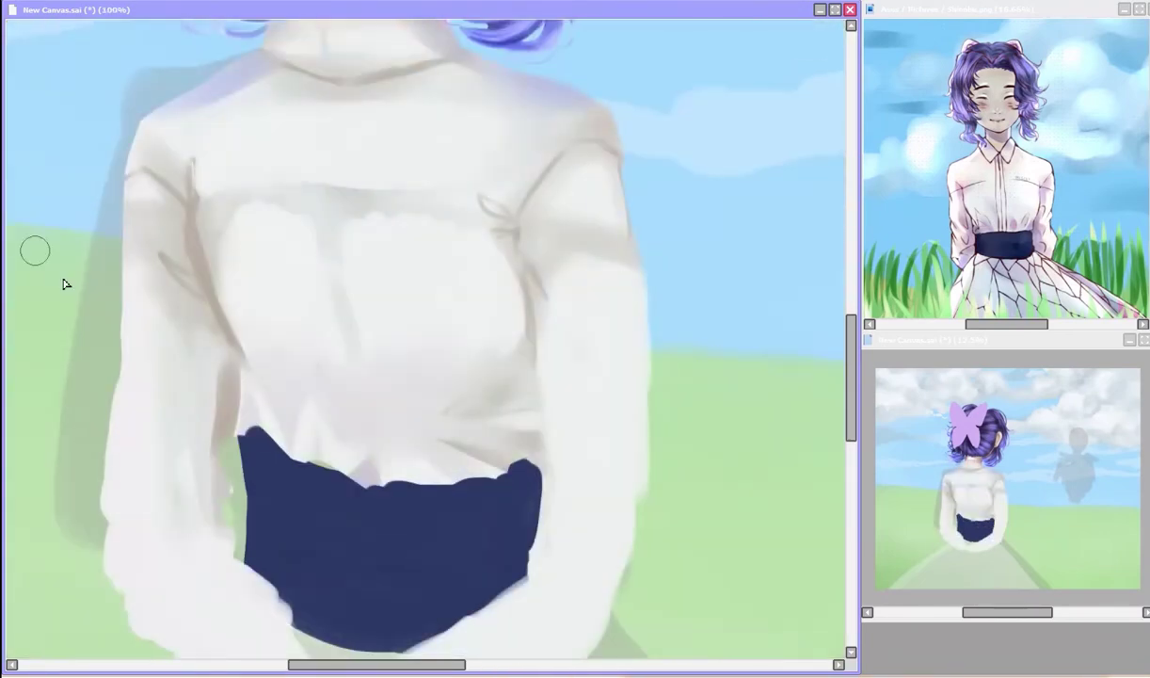
left_click_drag(359, 470, 391, 483)
left_click_drag(222, 527, 242, 363)
mouse_move(509, 443)
left_mouse_down()
mouse_move(456, 465)
mouse_move(242, 414)
mouse_move(300, 449)
mouse_move(381, 476)
mouse_move(394, 465)
left_mouse_up()
mouse_move(523, 437)
left_mouse_down()
mouse_move(431, 400)
mouse_move(478, 477)
left_mouse_up()
Step: Add a dark shadow down the right sleeve's edge
scroll(426, 328, "up", 3)
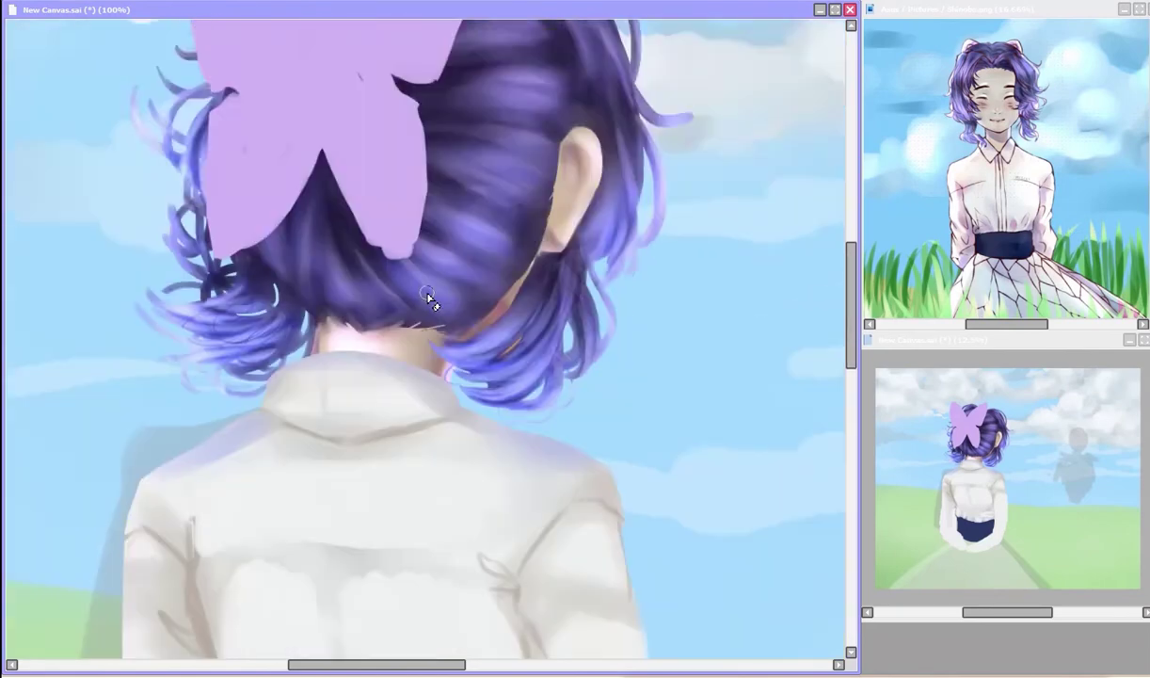
scroll(223, 231, "down", 2)
scroll(487, 411, "down", 3)
mouse_move(538, 224)
left_mouse_down()
mouse_move(585, 256)
mouse_move(642, 116)
mouse_move(626, 324)
mouse_move(606, 180)
left_mouse_up()
mouse_move(564, 104)
left_mouse_down()
mouse_move(597, 360)
mouse_move(588, 451)
left_mouse_up()
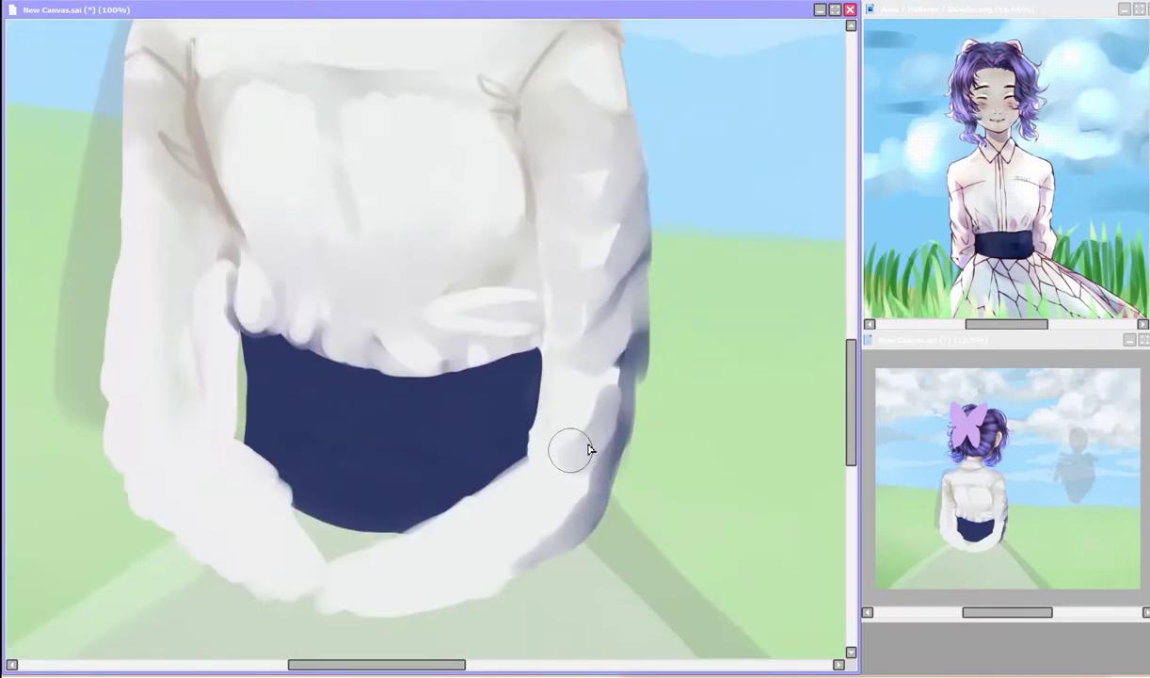
Step: Paint a grey shadow and fold strokes across the left cuff, then blend them lighter
scroll(562, 429, "up", 3)
scroll(277, 314, "down", 3)
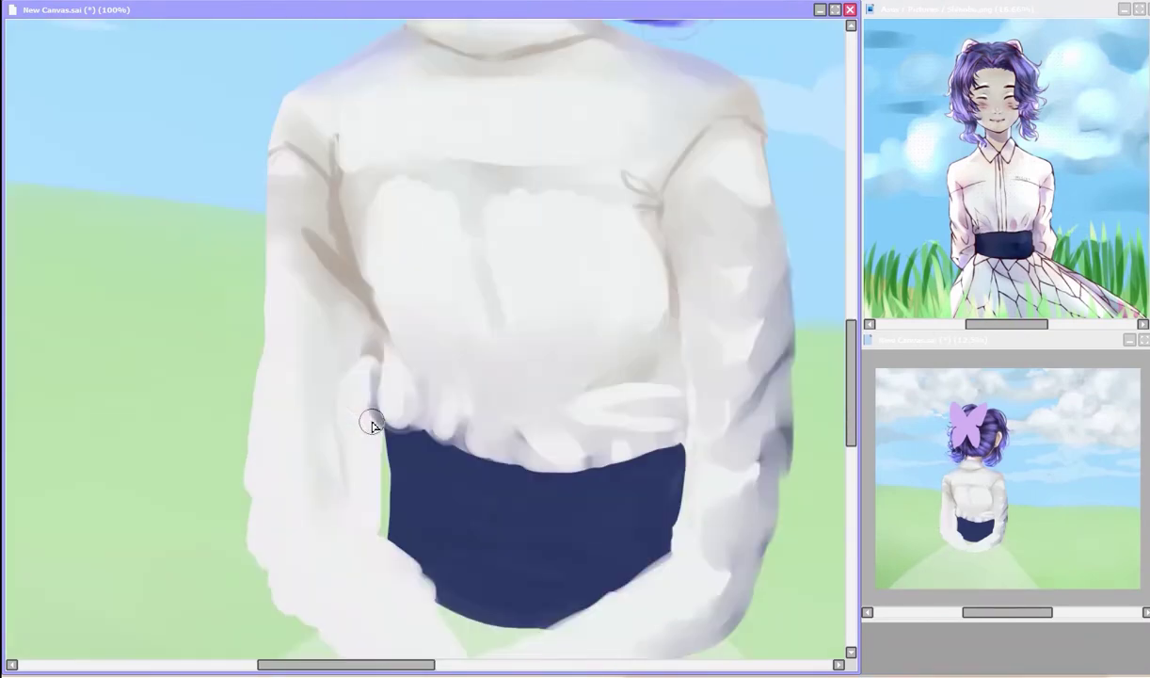
mouse_move(373, 416)
left_mouse_down()
mouse_move(385, 367)
mouse_move(328, 239)
mouse_move(356, 475)
mouse_move(308, 441)
mouse_move(372, 492)
left_mouse_up()
left_click_drag(268, 497, 362, 486)
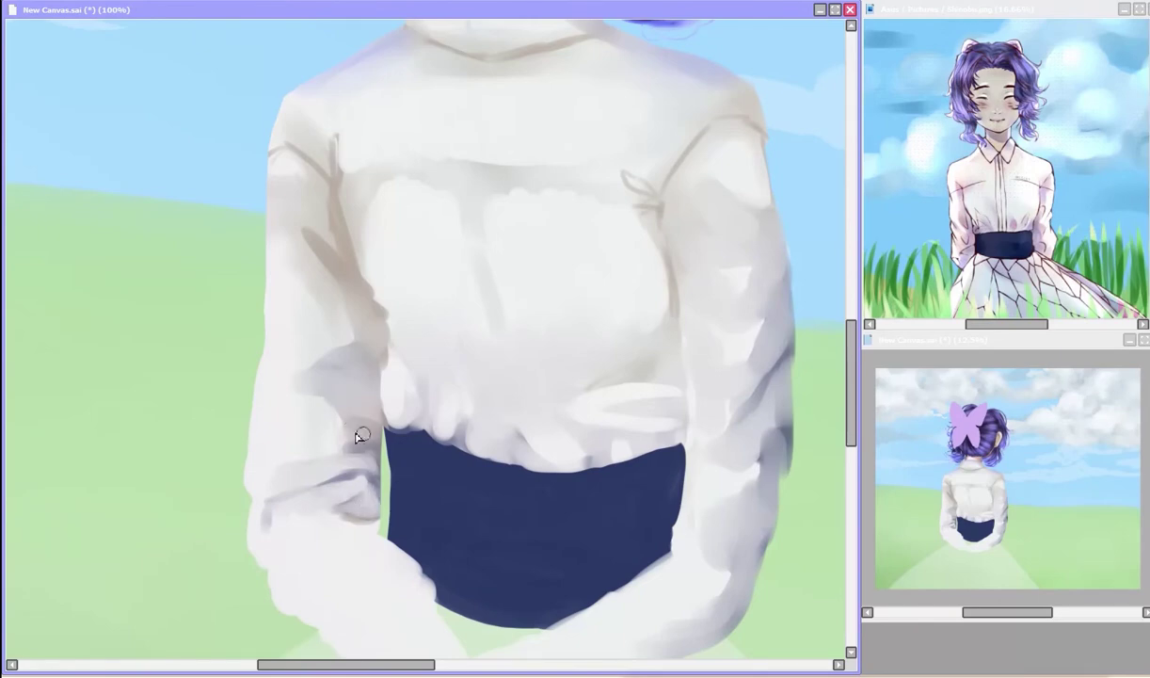
mouse_move(356, 436)
left_mouse_down()
mouse_move(290, 457)
mouse_move(362, 424)
mouse_move(346, 426)
left_mouse_up()
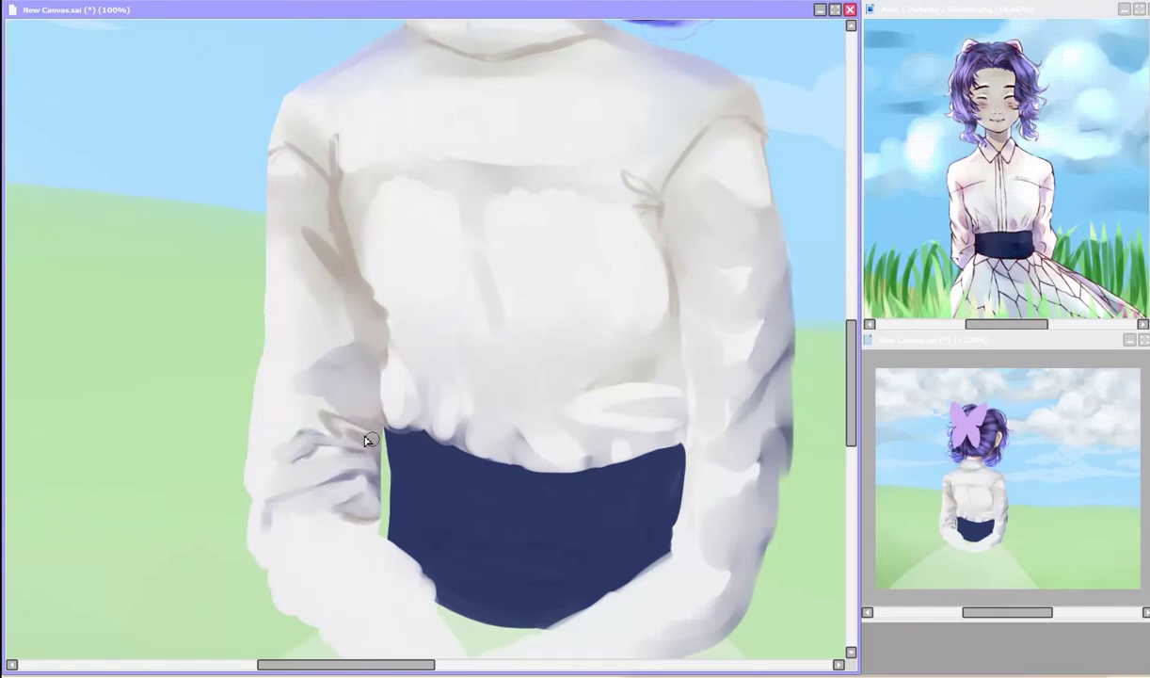
left_click_drag(319, 498, 348, 451)
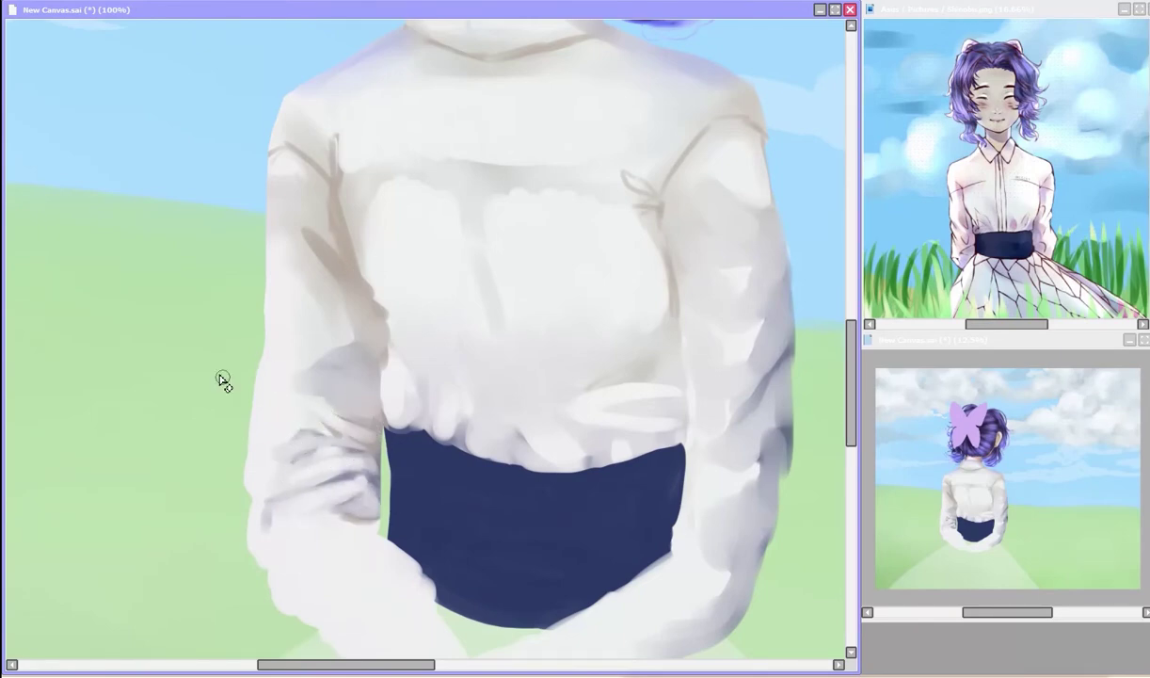
Step: Soften and lighten the grey shadow patches along the left sleeve's inner and lower edges
left_click_drag(292, 358, 329, 391)
left_click_drag(264, 437, 320, 313)
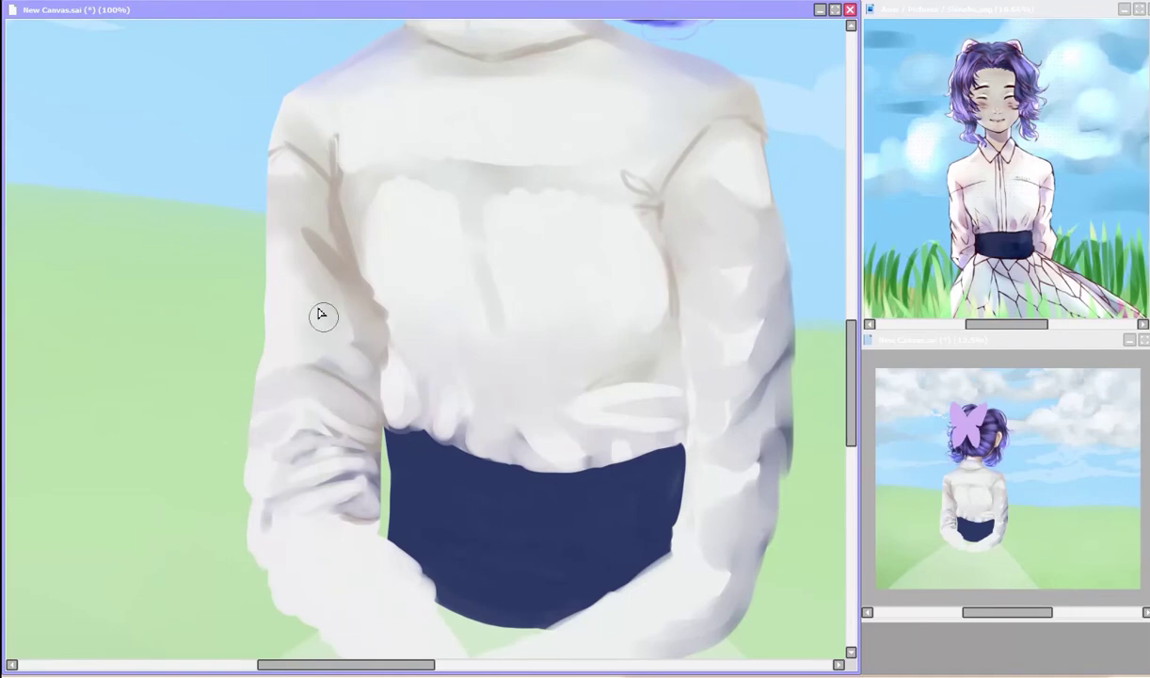
left_click_drag(350, 218, 369, 299)
left_click_drag(288, 387, 372, 410)
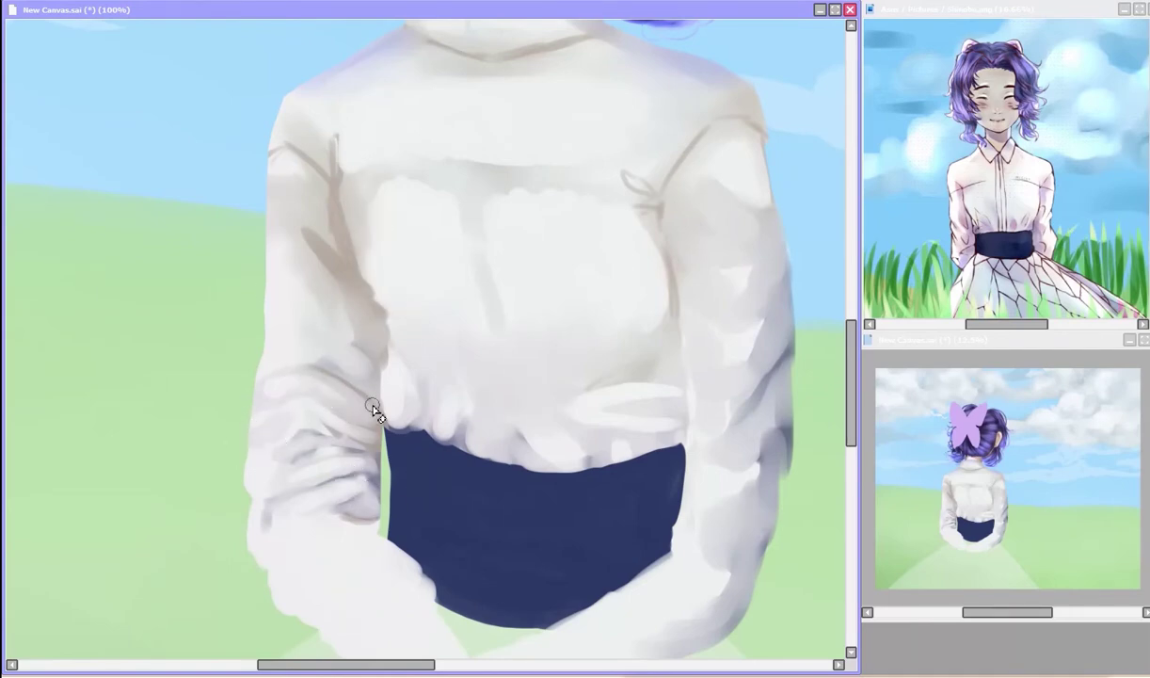
left_click_drag(246, 480, 240, 555)
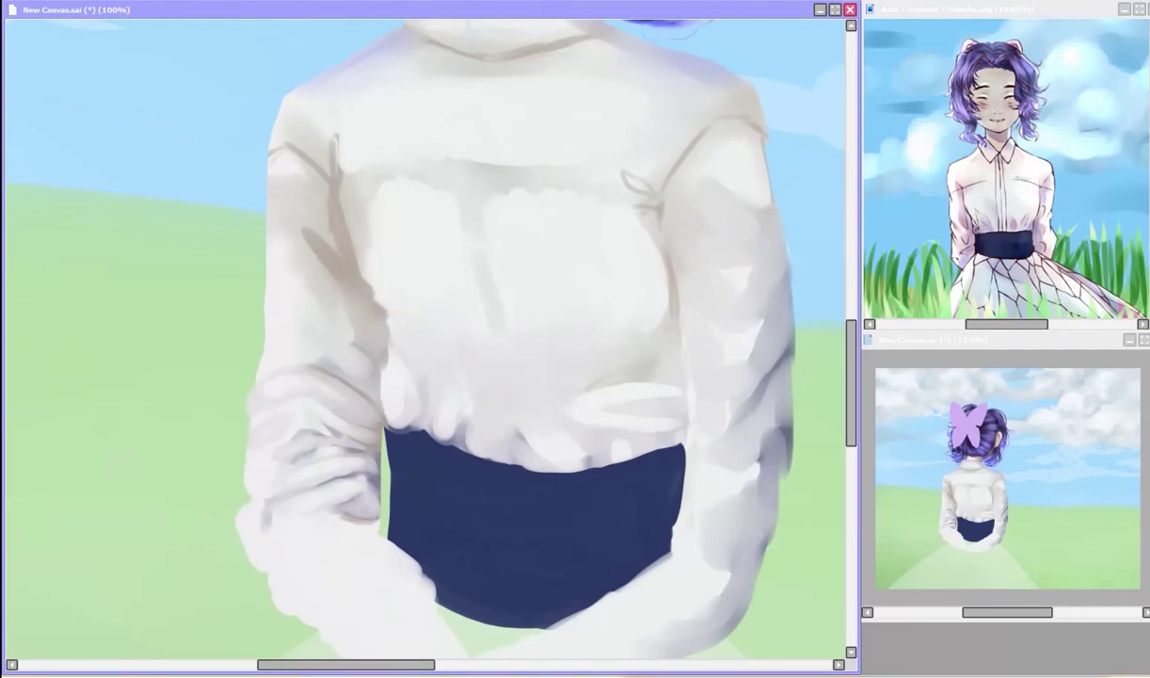
Step: Add more grey shading strokes to the left sleeve and blend them lighter
scroll(336, 452, "down", 1)
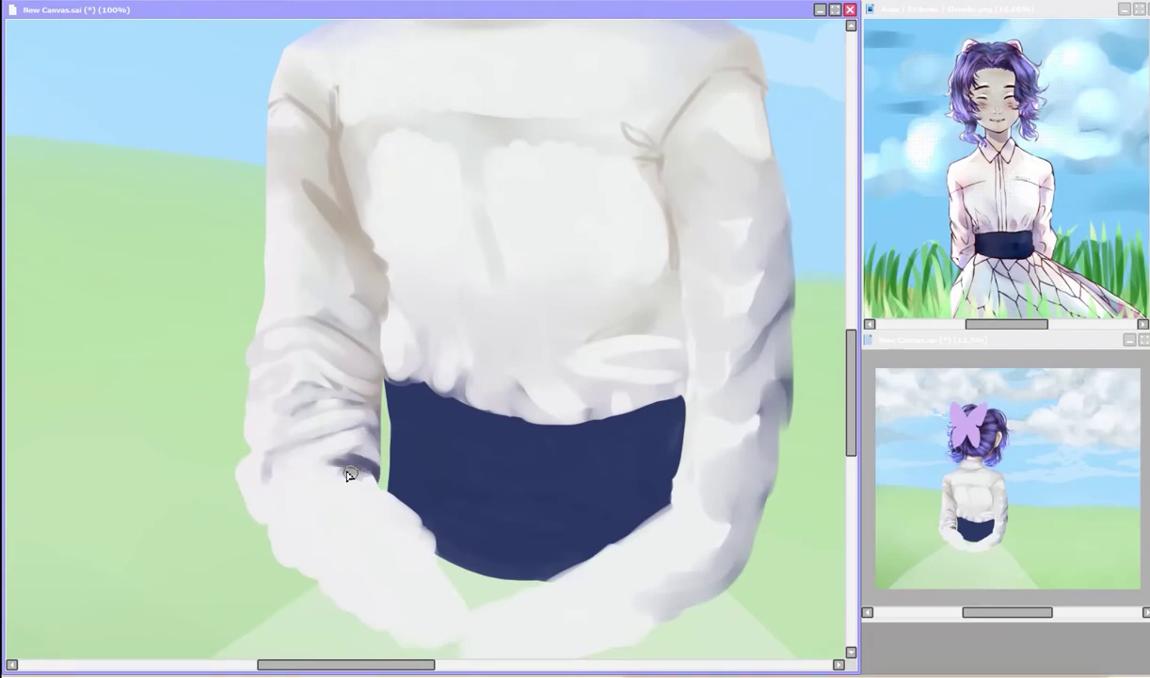
scroll(353, 494, "down", 2)
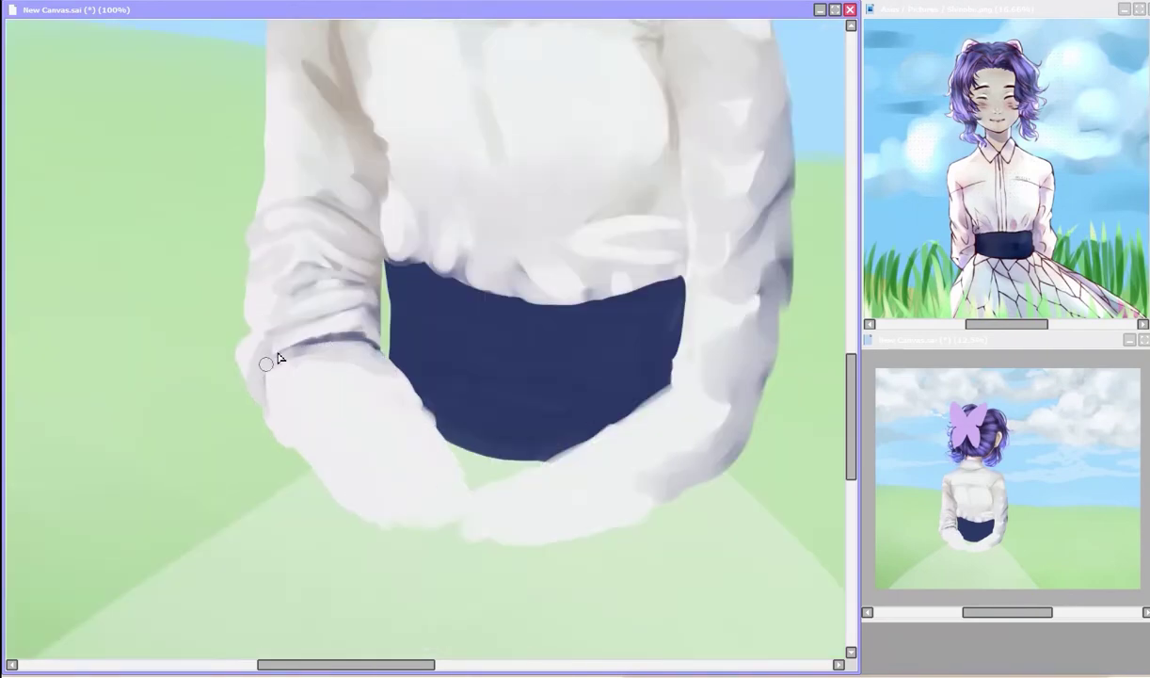
scroll(264, 317, "up", 4)
scroll(282, 471, "down", 3)
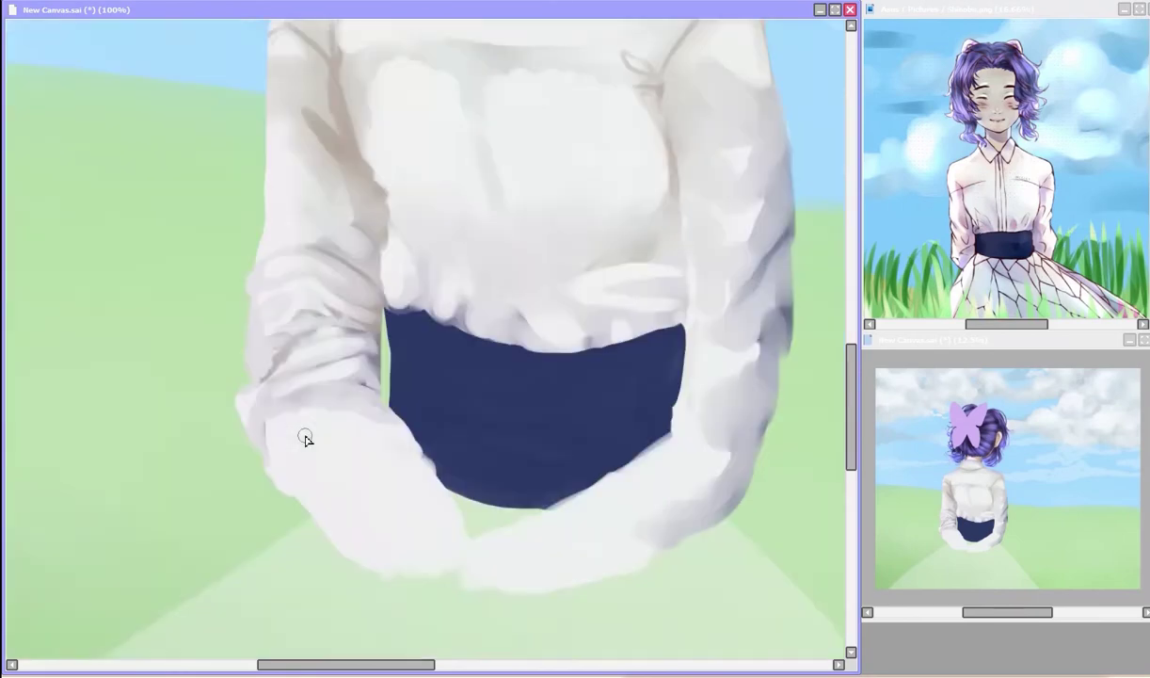
scroll(310, 442, "up", 2)
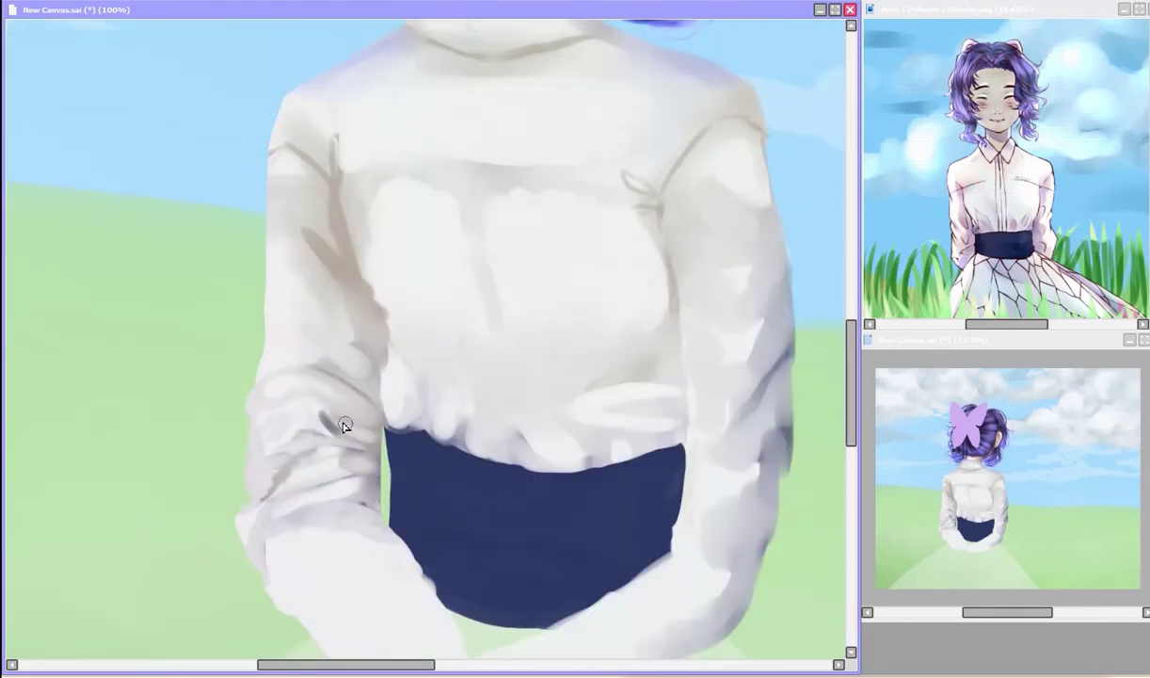
mouse_move(363, 309)
left_mouse_down()
mouse_move(300, 303)
mouse_move(367, 321)
mouse_move(402, 376)
left_mouse_up()
left_click_drag(389, 270, 411, 280)
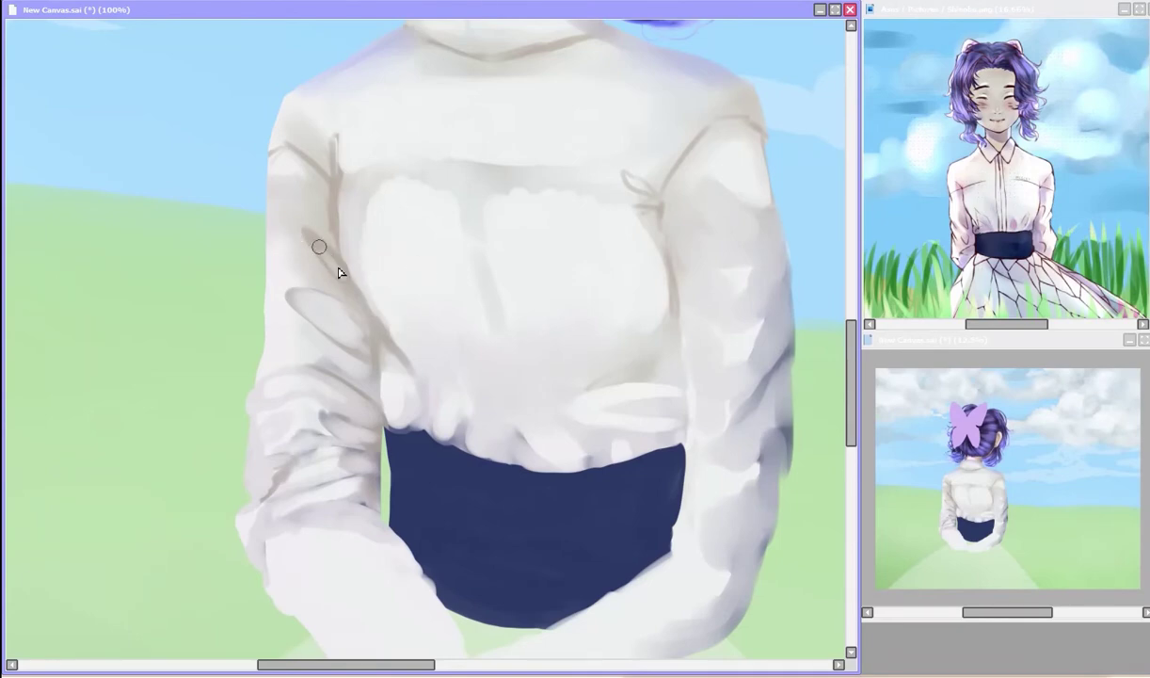
left_click_drag(341, 273, 348, 347)
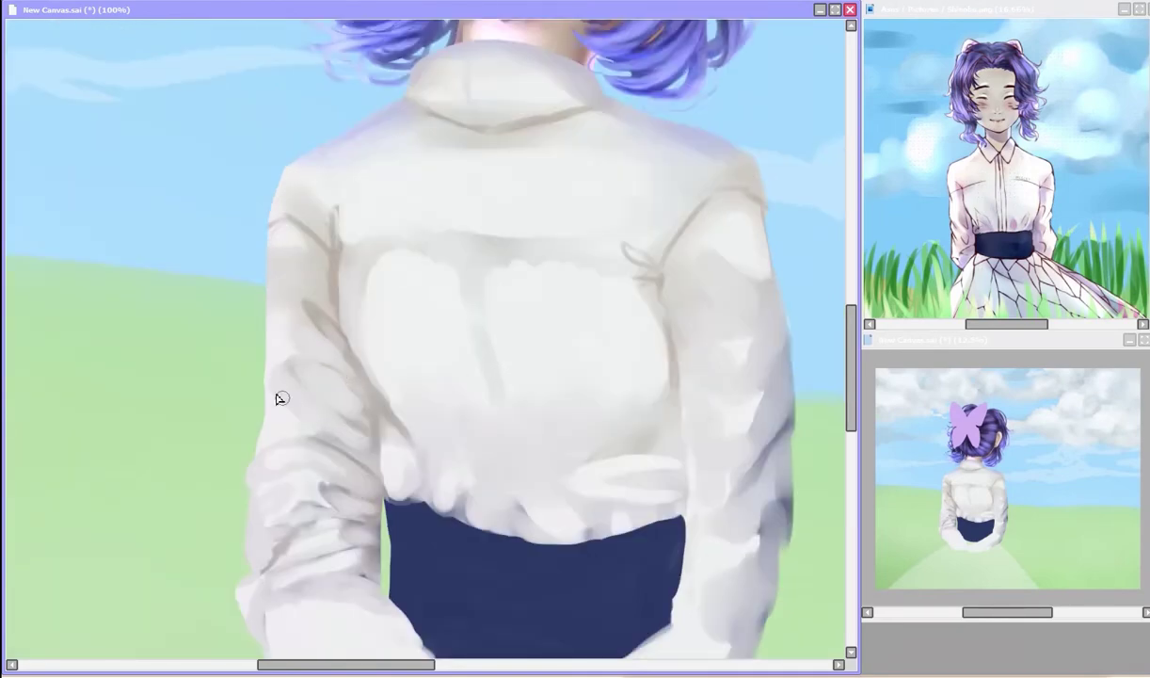
Step: Begin outlining the cuff around the left hand
scroll(275, 328, "down", 2)
scroll(233, 593, "down", 1)
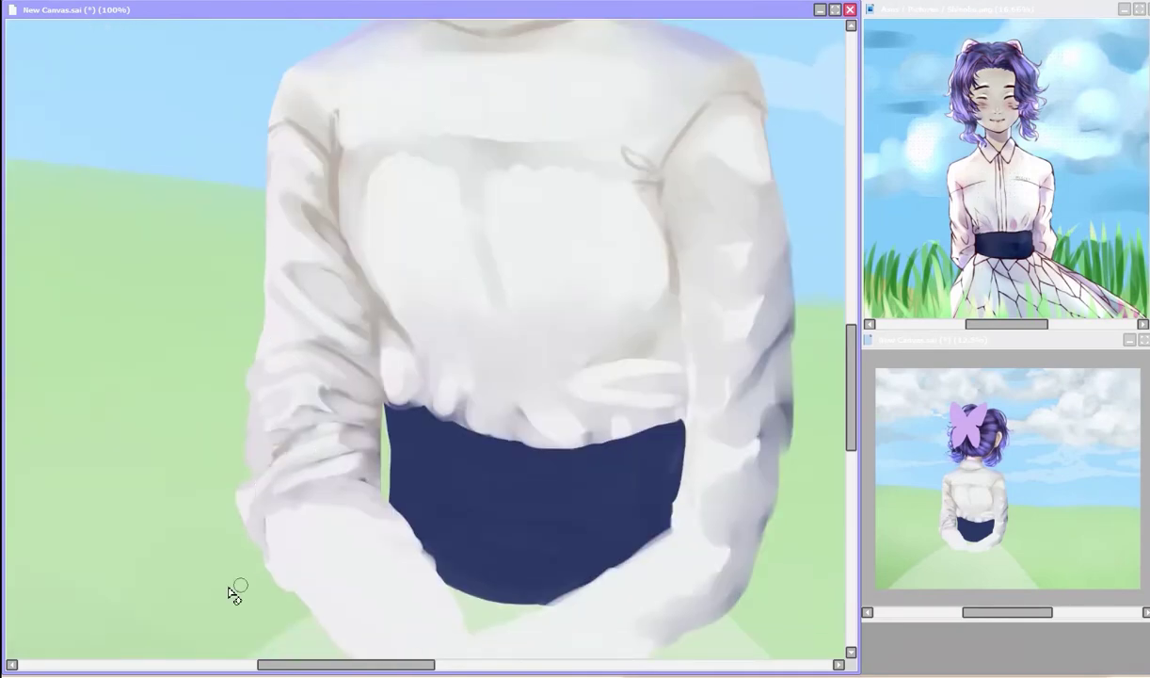
scroll(242, 490, "up", 7)
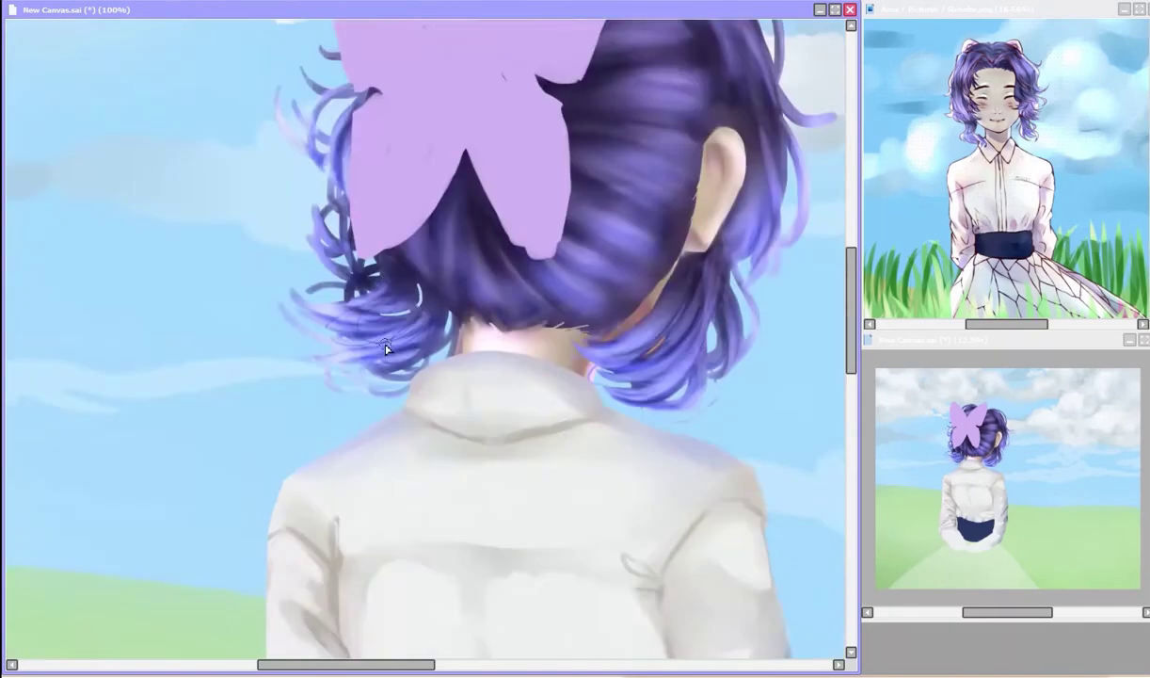
scroll(318, 364, "down", 10)
left_click_drag(310, 453, 419, 400)
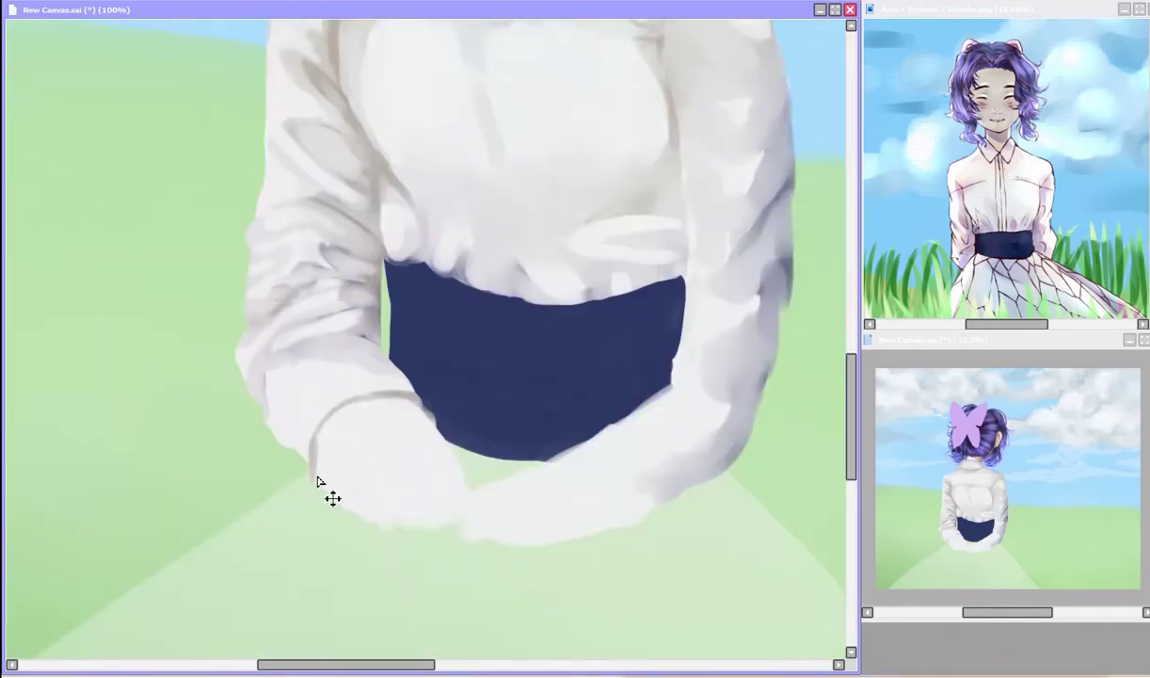
Step: Close the grey cuff outline and block in a lilac bouquet over the hands
mouse_move(318, 481)
left_mouse_down()
mouse_move(366, 516)
mouse_move(452, 466)
mouse_move(356, 514)
left_mouse_up()
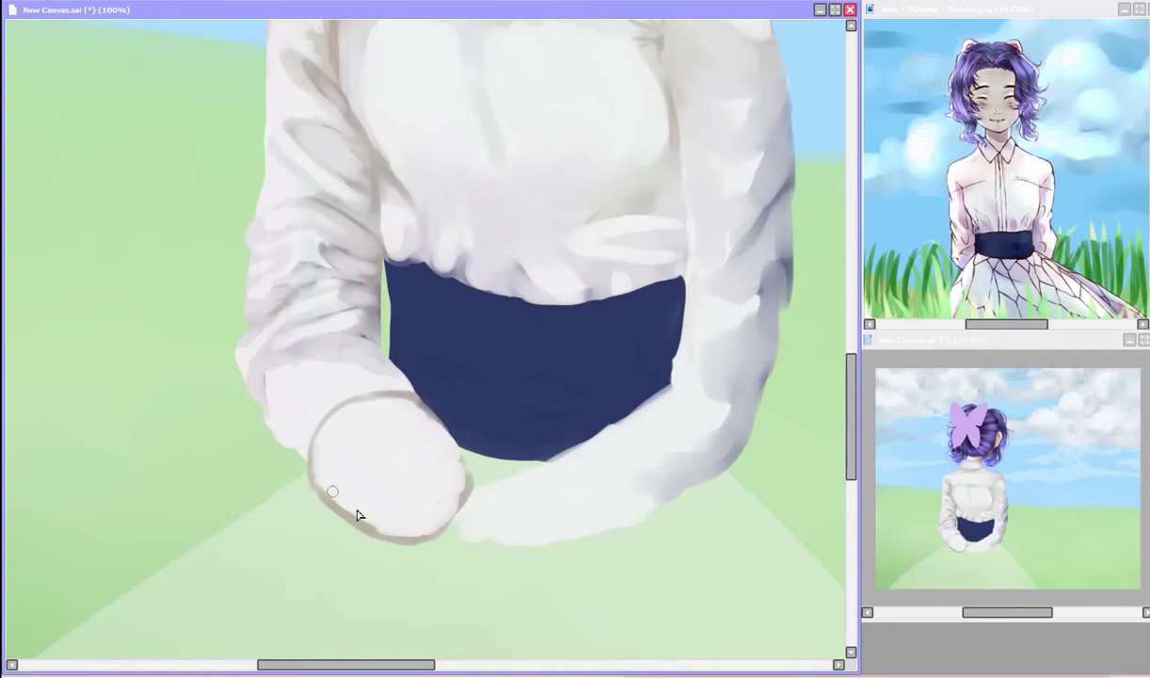
mouse_move(377, 367)
left_mouse_down()
mouse_move(471, 461)
mouse_move(471, 527)
left_mouse_up()
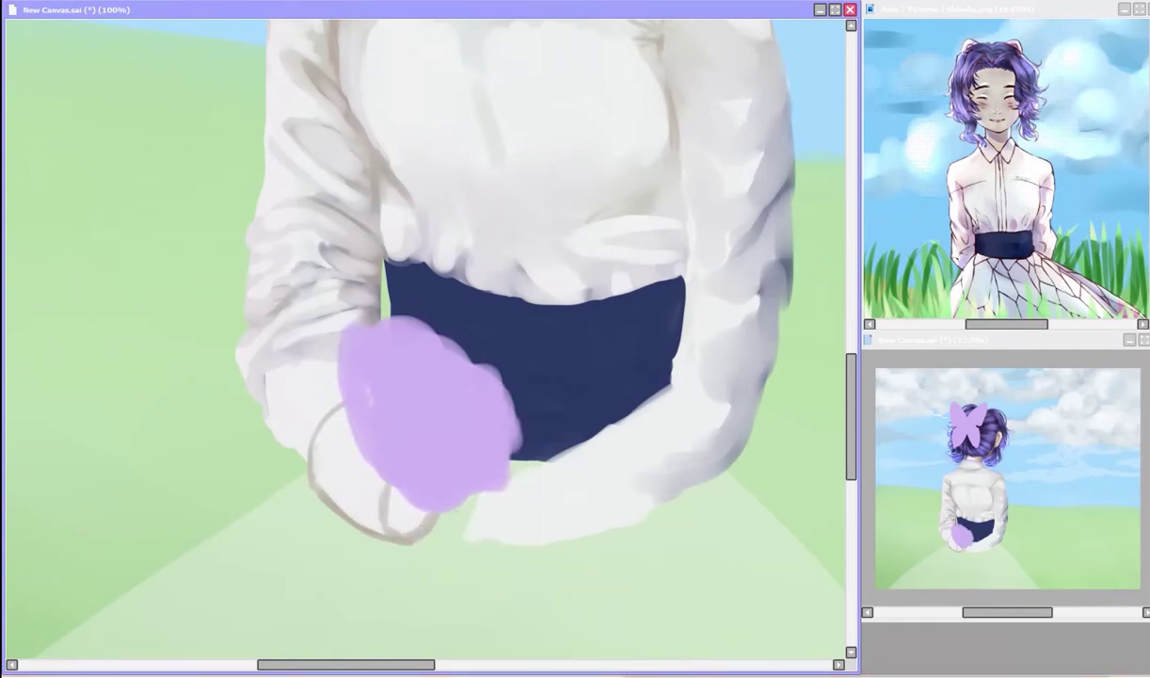
scroll(223, 334, "up", 5)
scroll(578, 392, "down", 3)
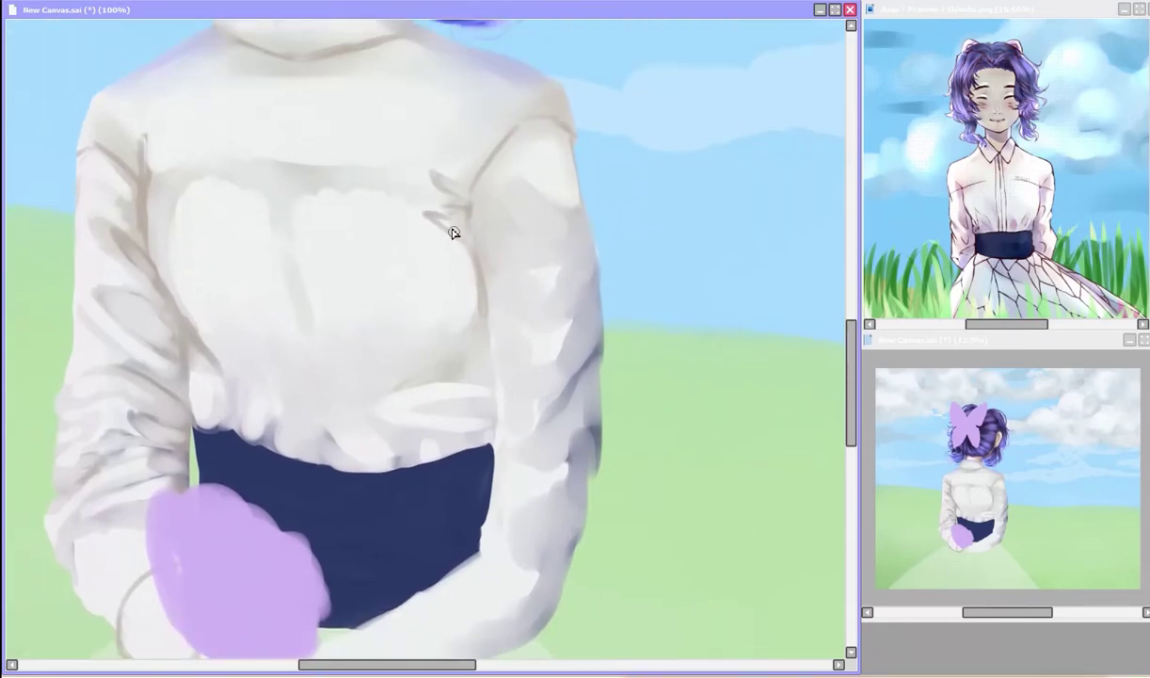
Step: Shade the right sleeve's fold line and shoulder in grey, adding a softened white highlight
left_click_drag(452, 233, 489, 374)
left_click_drag(583, 213, 560, 158)
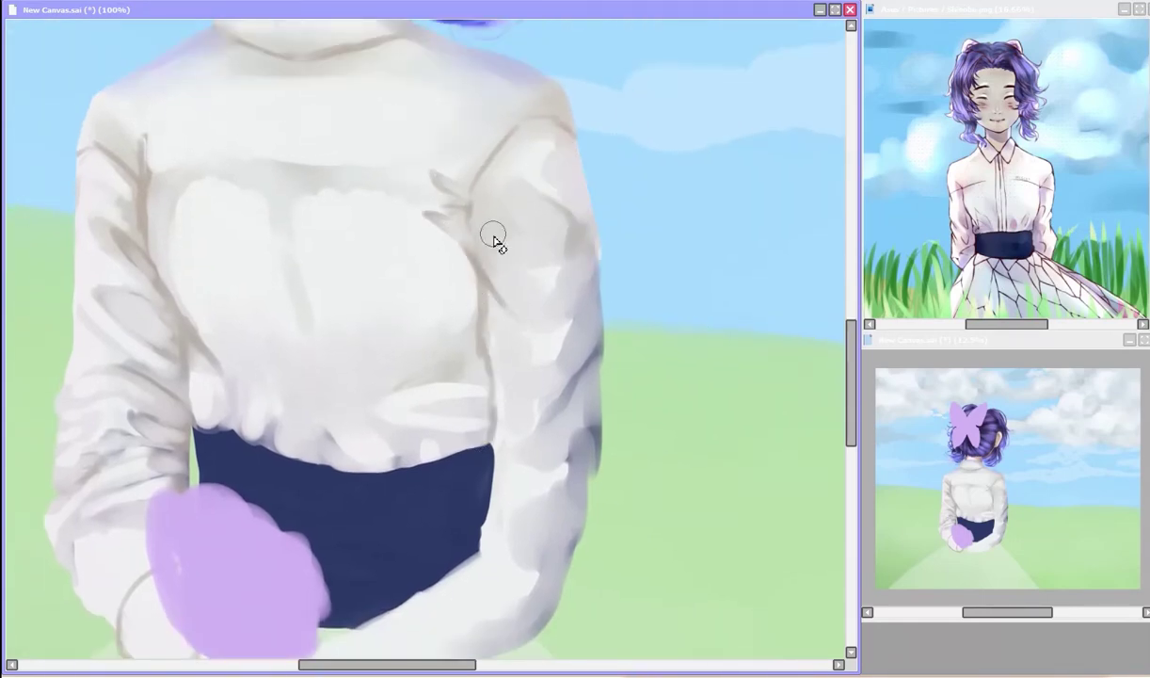
left_click_drag(493, 235, 552, 212)
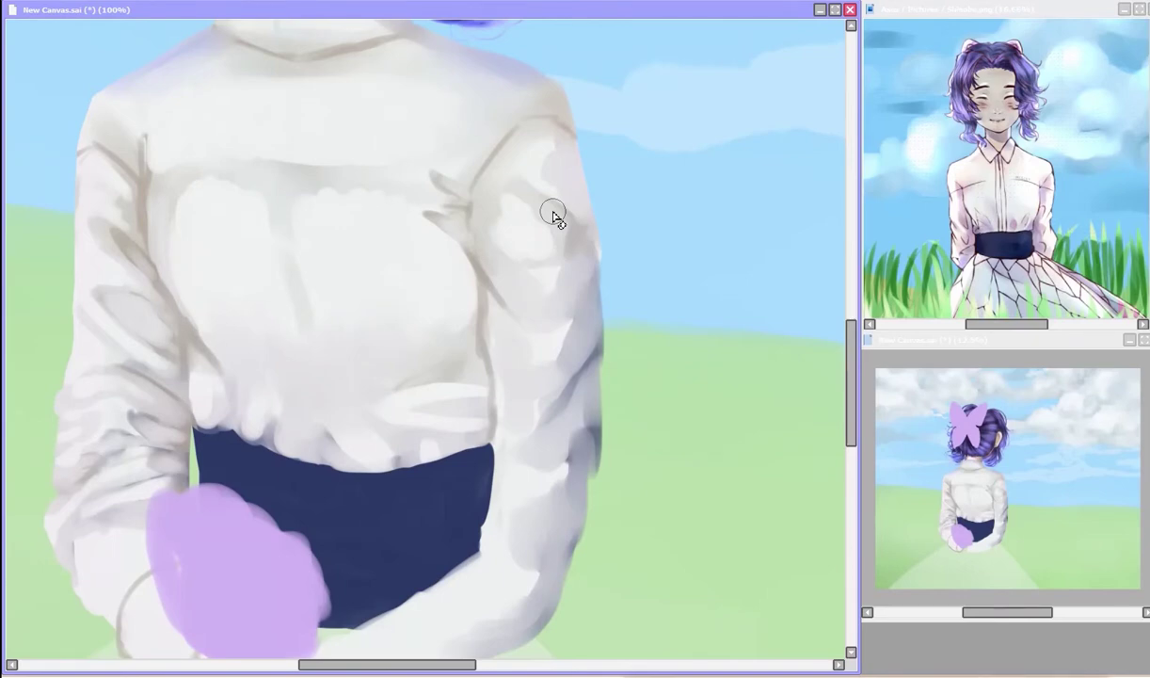
left_click_drag(482, 247, 556, 243)
Step: Shade the shirt's right sleeve in grey and blend it with white
scroll(574, 257, "up", 2)
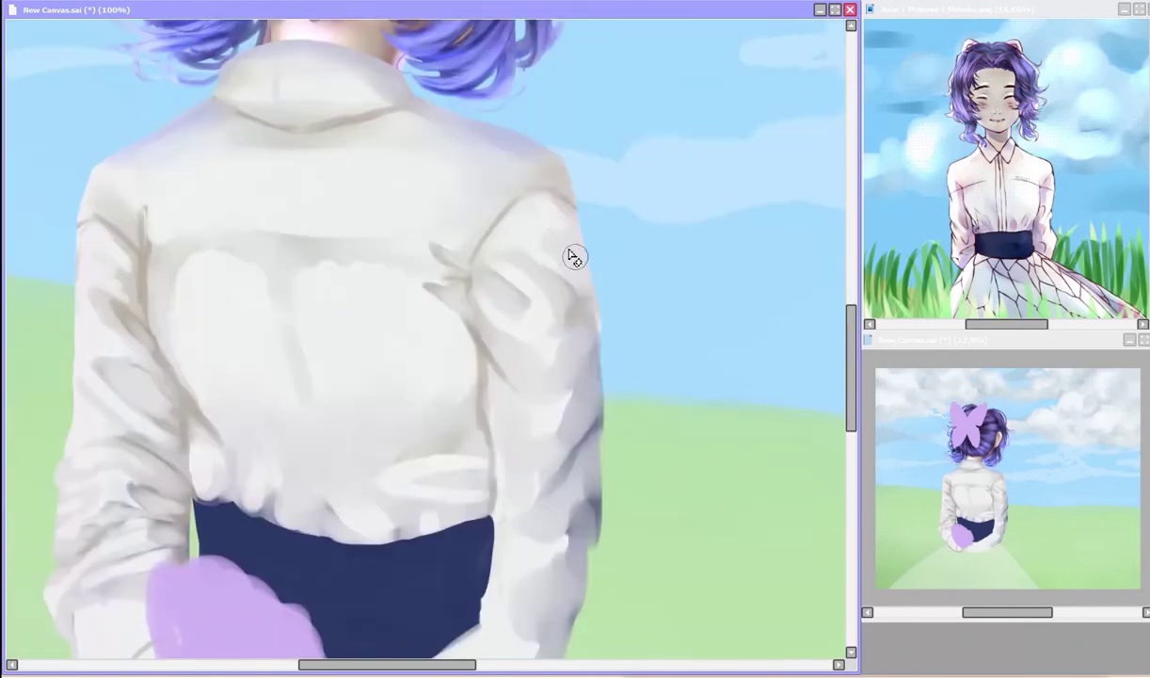
scroll(624, 263, "down", 1)
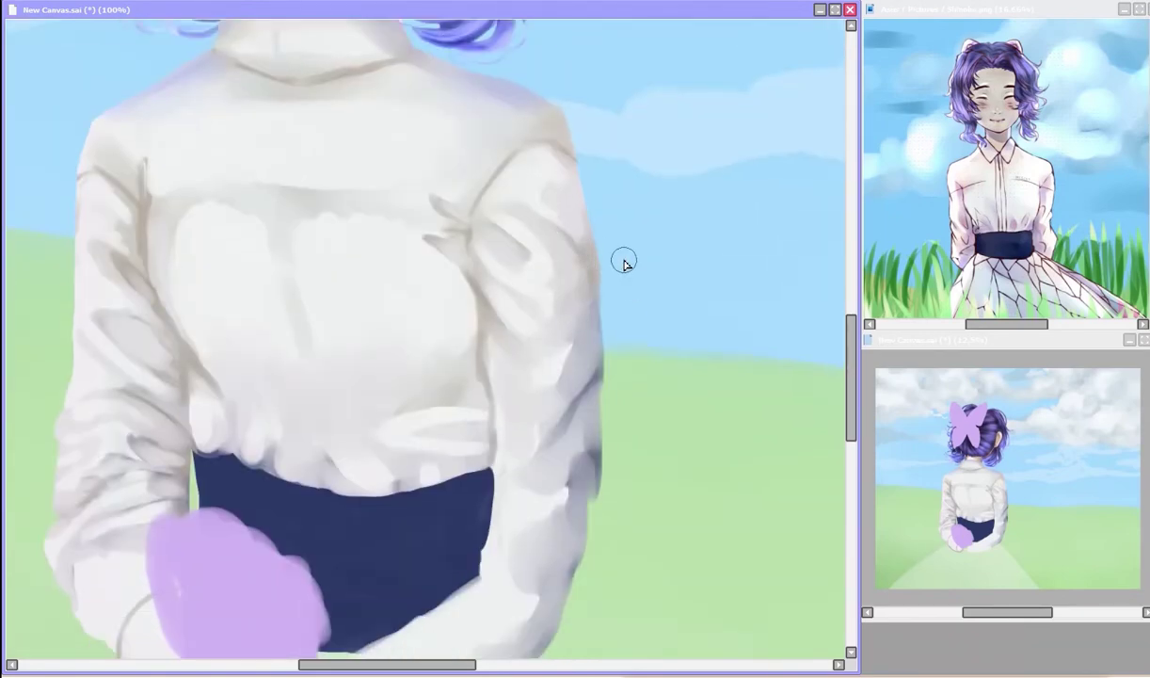
mouse_move(580, 370)
left_mouse_down()
mouse_move(547, 437)
mouse_move(508, 391)
mouse_move(588, 229)
left_mouse_up()
scroll(587, 229, "down", 1)
mouse_move(499, 377)
left_mouse_down()
mouse_move(527, 401)
mouse_move(488, 324)
left_mouse_up()
scroll(620, 272, "up", 1)
mouse_move(469, 383)
left_mouse_down()
mouse_move(565, 424)
mouse_move(585, 313)
mouse_move(585, 410)
mouse_move(501, 431)
mouse_move(557, 399)
left_mouse_up()
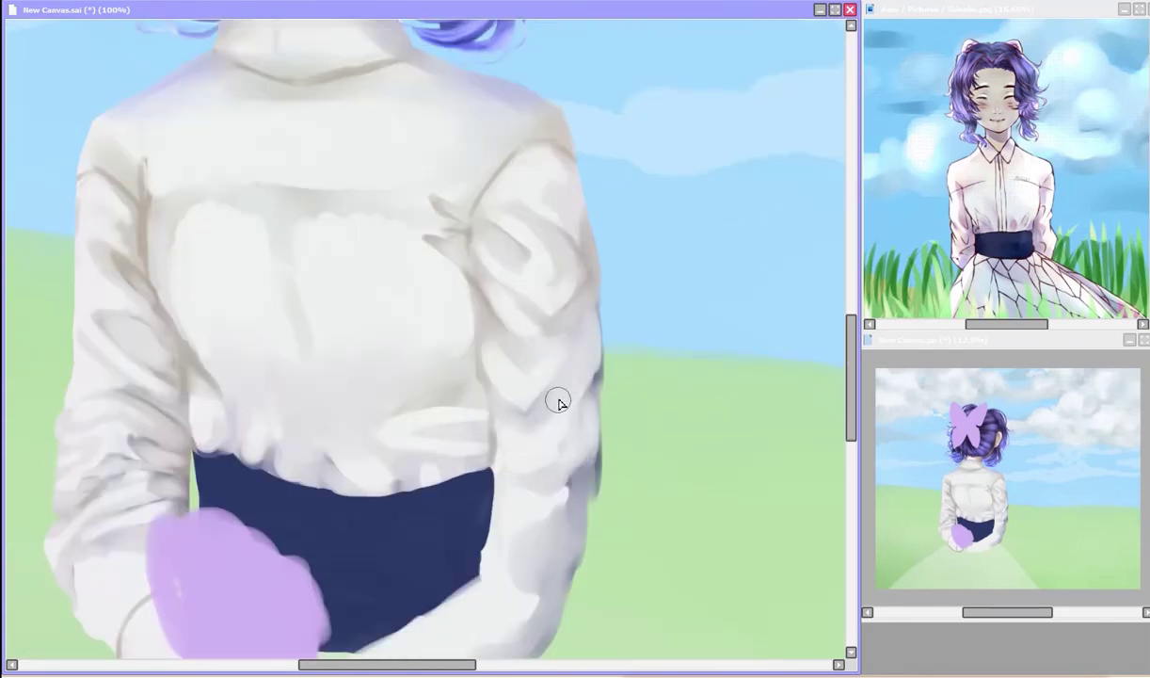
Step: Mirror-check the proportions and keep blending the right sleeve's shading
scroll(538, 429, "down", 5)
scroll(583, 437, "up", 3)
scroll(546, 360, "down", 7)
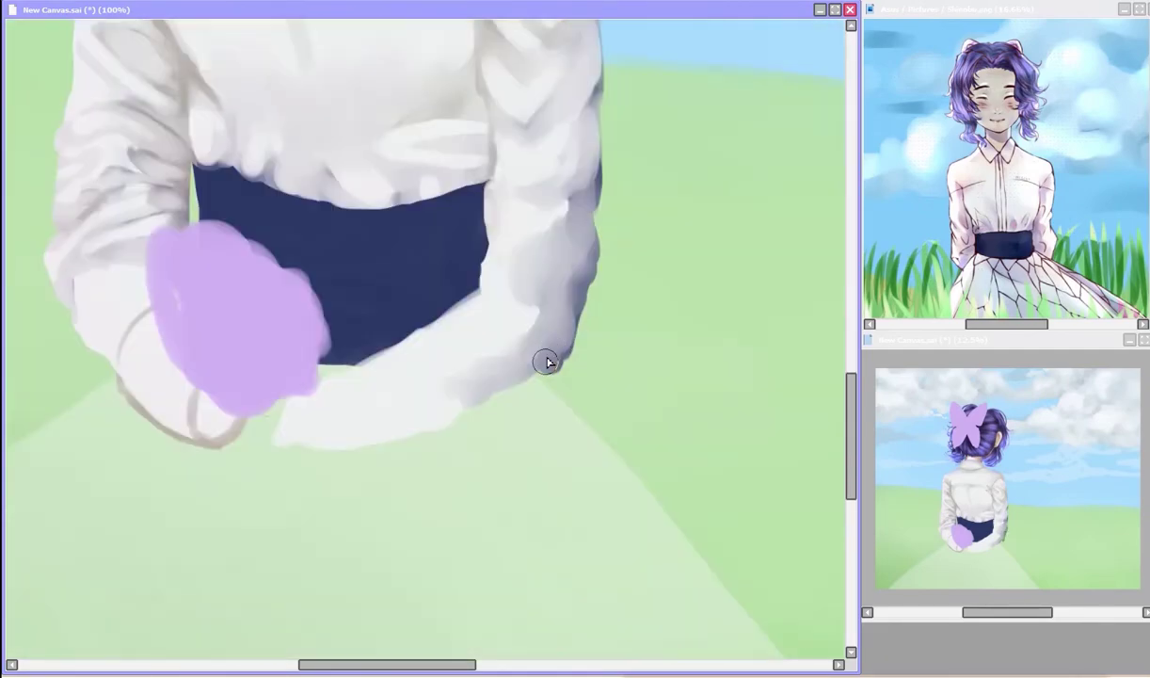
key("h")
scroll(503, 380, "down", 2)
scroll(514, 270, "up", 6)
key("h")
scroll(146, 341, "up", 5)
scroll(598, 278, "down", 5)
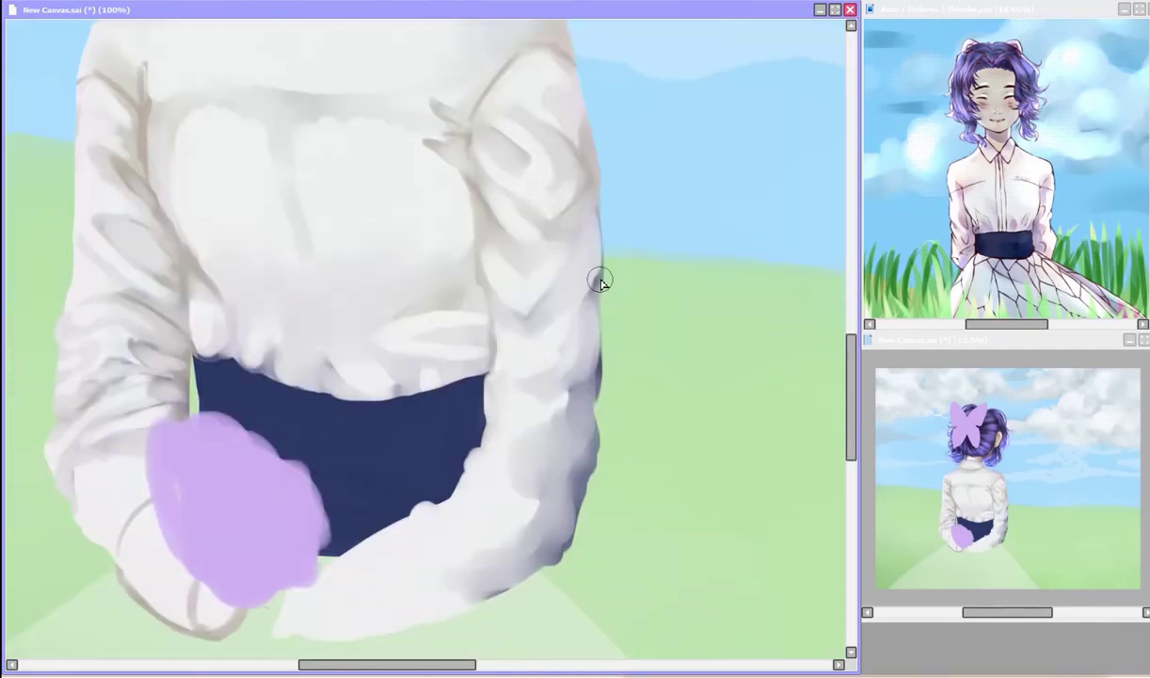
mouse_move(583, 409)
left_mouse_down()
mouse_move(583, 437)
mouse_move(514, 462)
mouse_move(609, 356)
left_mouse_up()
scroll(593, 339, "down", 3)
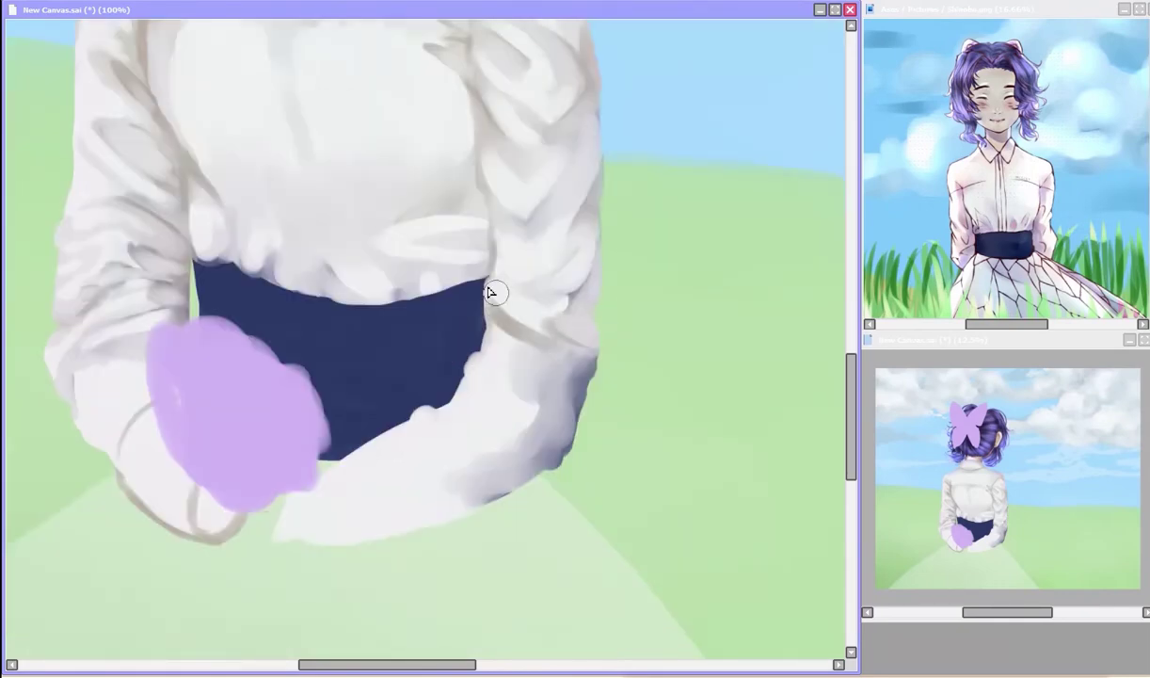
scroll(488, 287, "up", 2)
left_click_drag(555, 385, 514, 442)
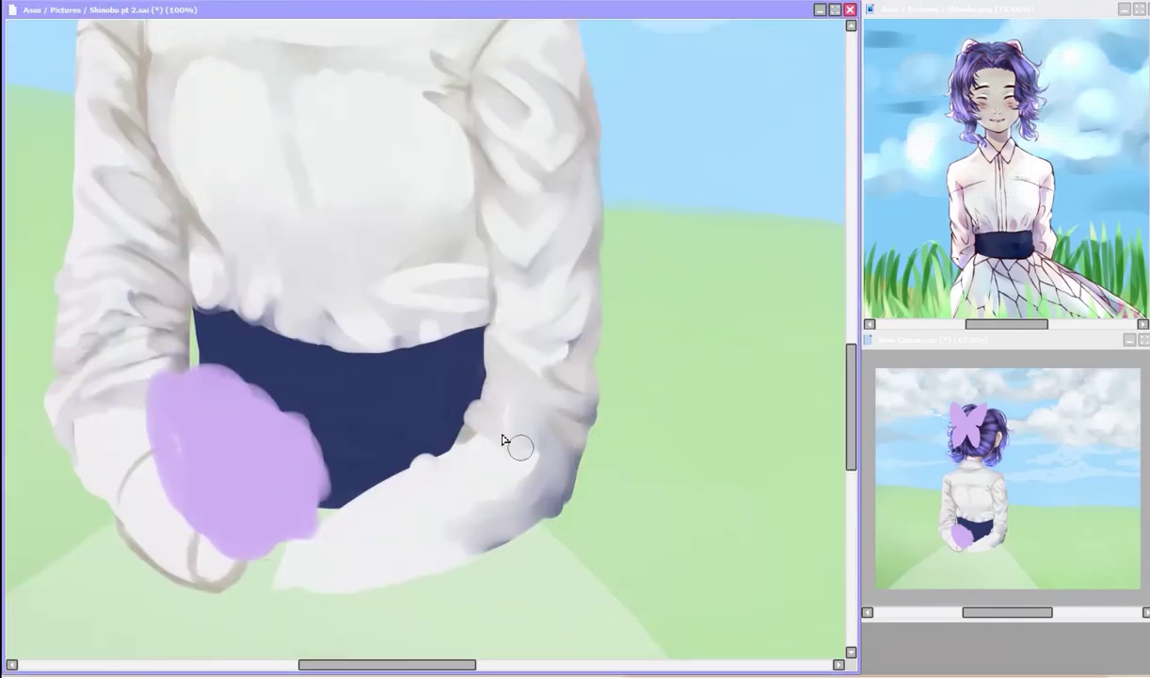
Step: Outline both cuffs around the hands, shading the right cuff and sleeve over the sash edge
mouse_move(325, 536)
left_mouse_down()
mouse_move(316, 621)
mouse_move(311, 534)
left_mouse_up()
left_click_drag(350, 488, 304, 520)
key("h")
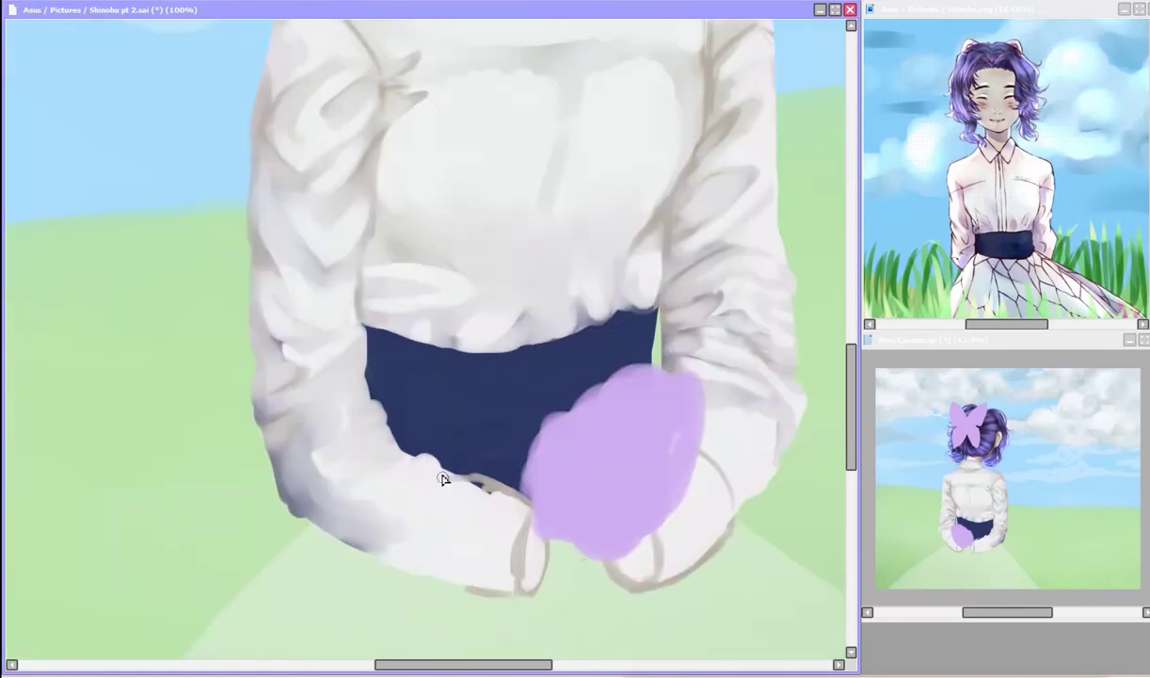
mouse_move(436, 476)
left_mouse_down()
mouse_move(423, 488)
mouse_move(467, 611)
mouse_move(425, 565)
left_mouse_up()
key("h")
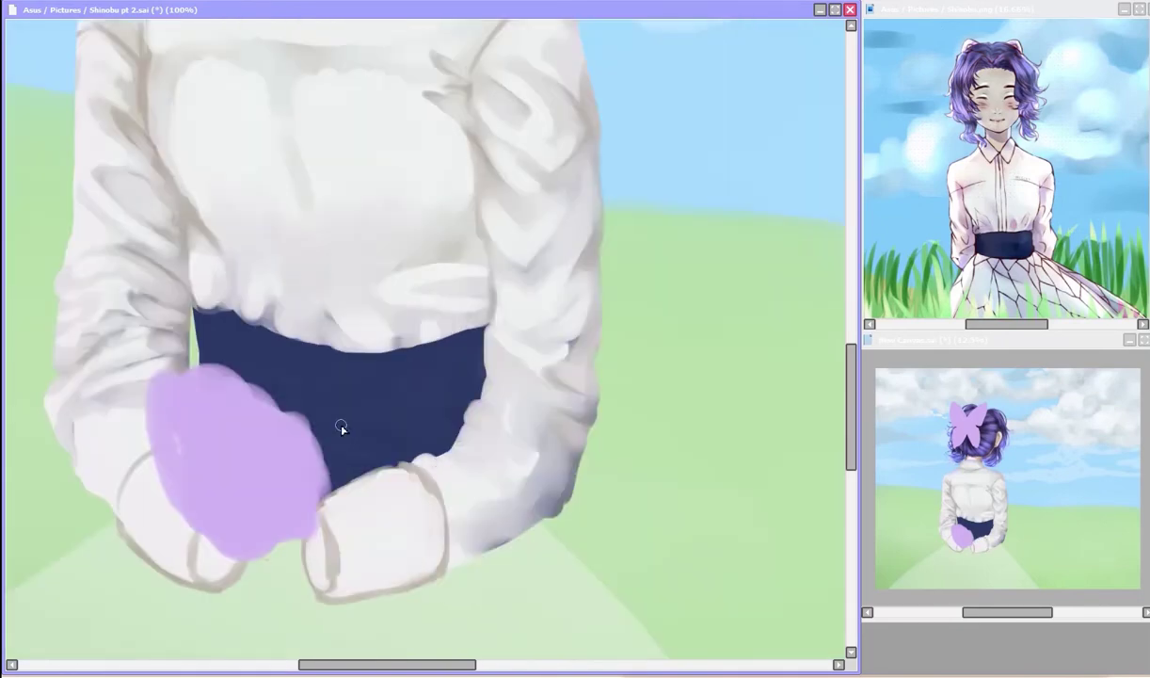
left_click_drag(463, 454, 458, 513)
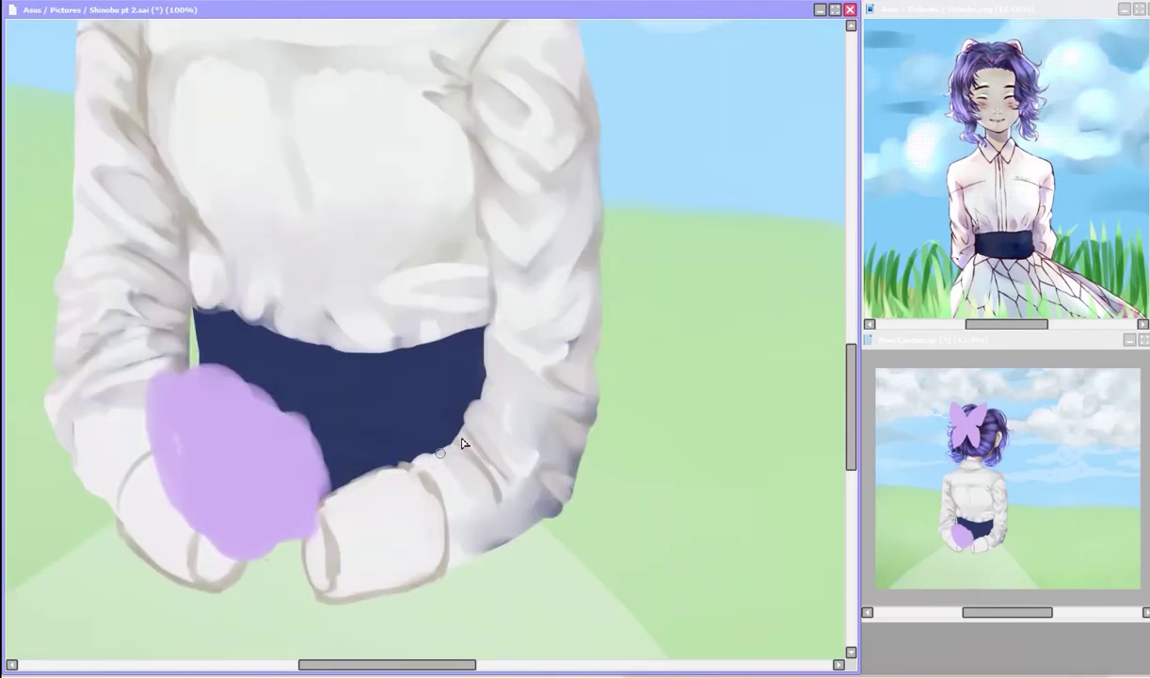
mouse_move(462, 444)
left_mouse_down()
mouse_move(437, 474)
mouse_move(508, 377)
mouse_move(477, 529)
mouse_move(462, 533)
mouse_move(513, 540)
mouse_move(487, 462)
mouse_move(496, 431)
mouse_move(515, 485)
left_mouse_up()
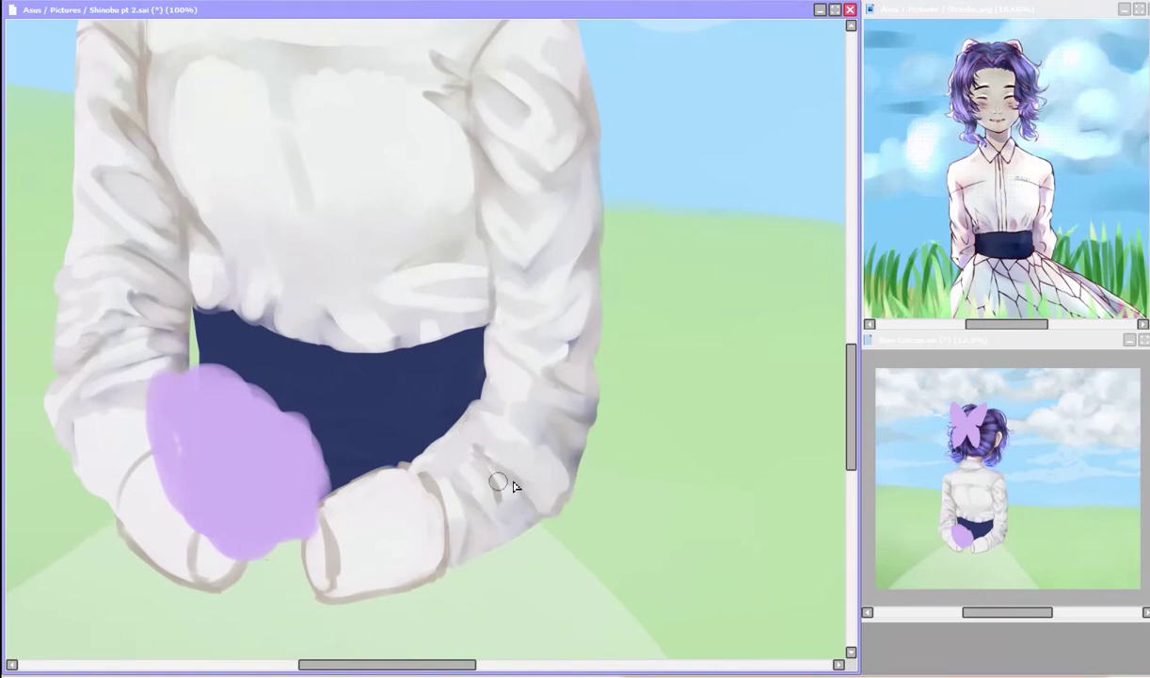
Step: Give the navy sash a gradient of lighter and darker tones with a darker top edge
scroll(527, 424, "up", 2)
scroll(376, 452, "down", 3)
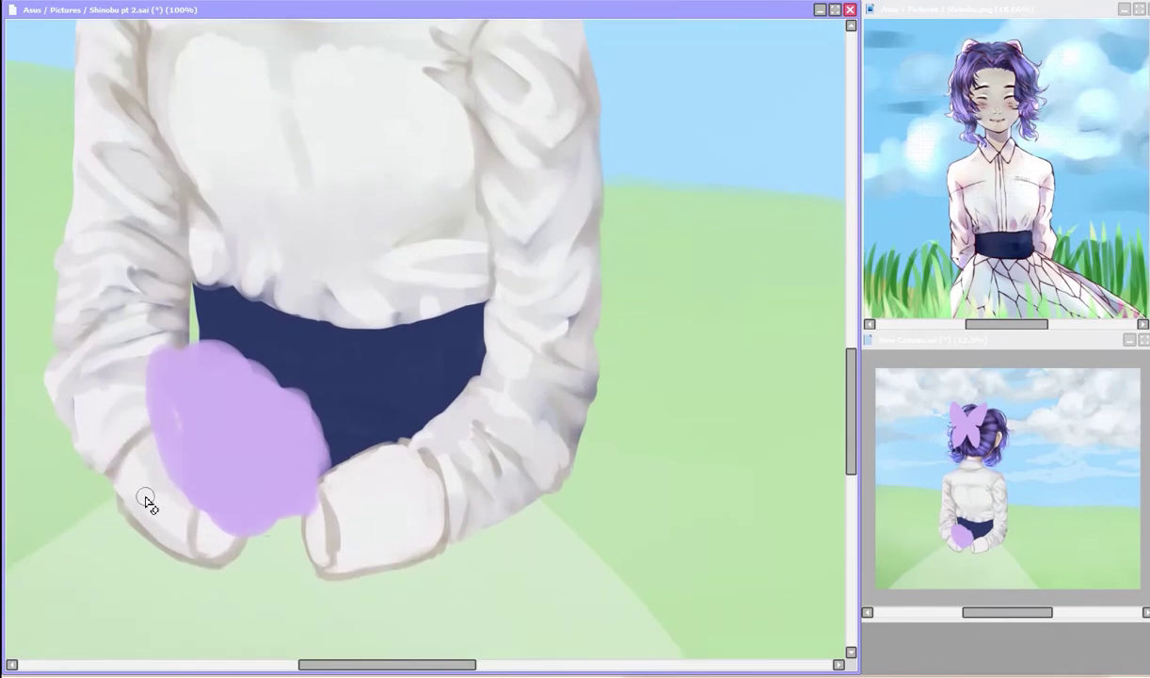
scroll(66, 426, "up", 1)
scroll(67, 427, "right", 2)
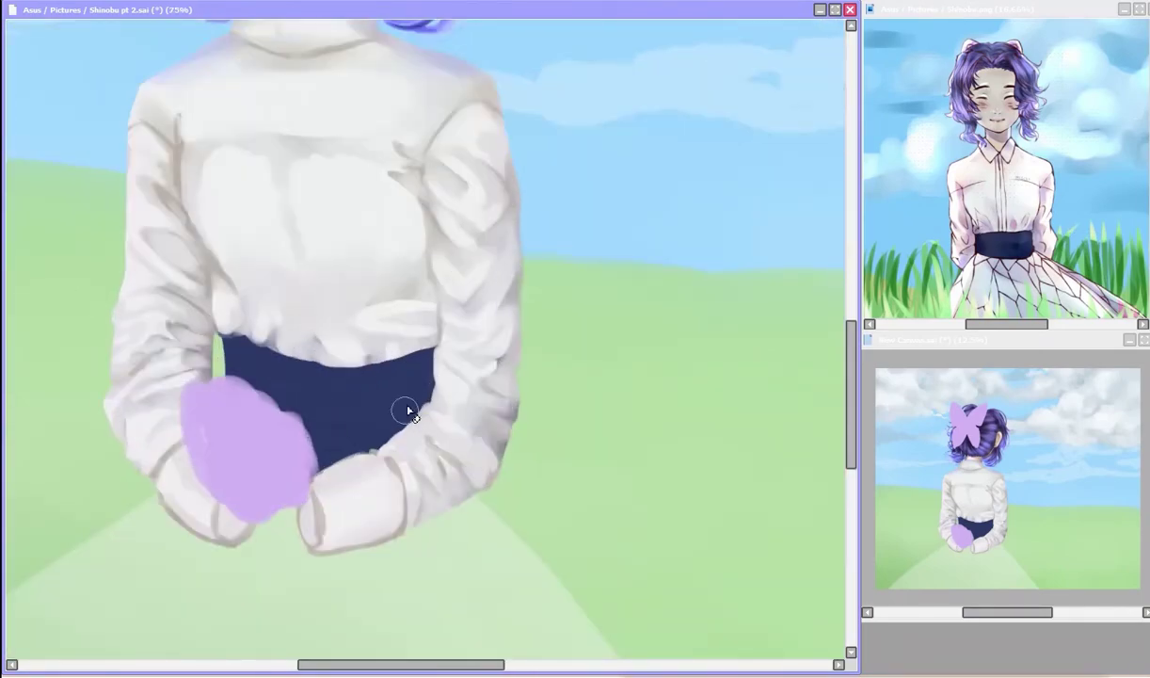
left_click_drag(264, 360, 432, 376)
left_click_drag(251, 342, 458, 389)
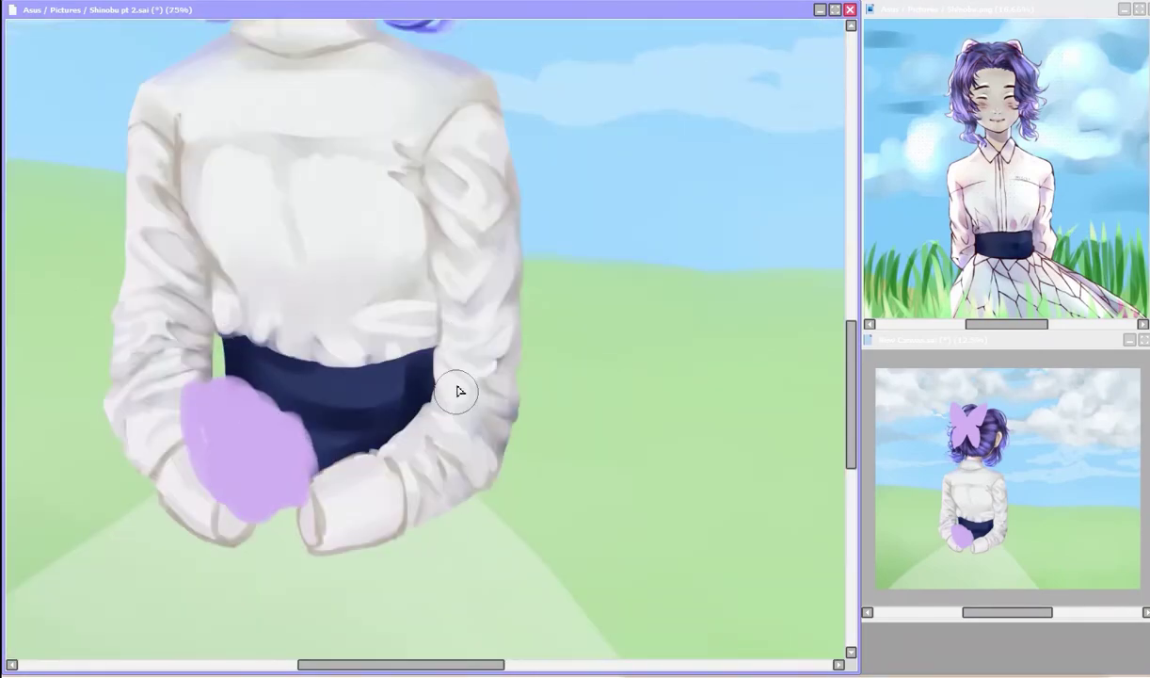
left_click_drag(264, 346, 346, 357)
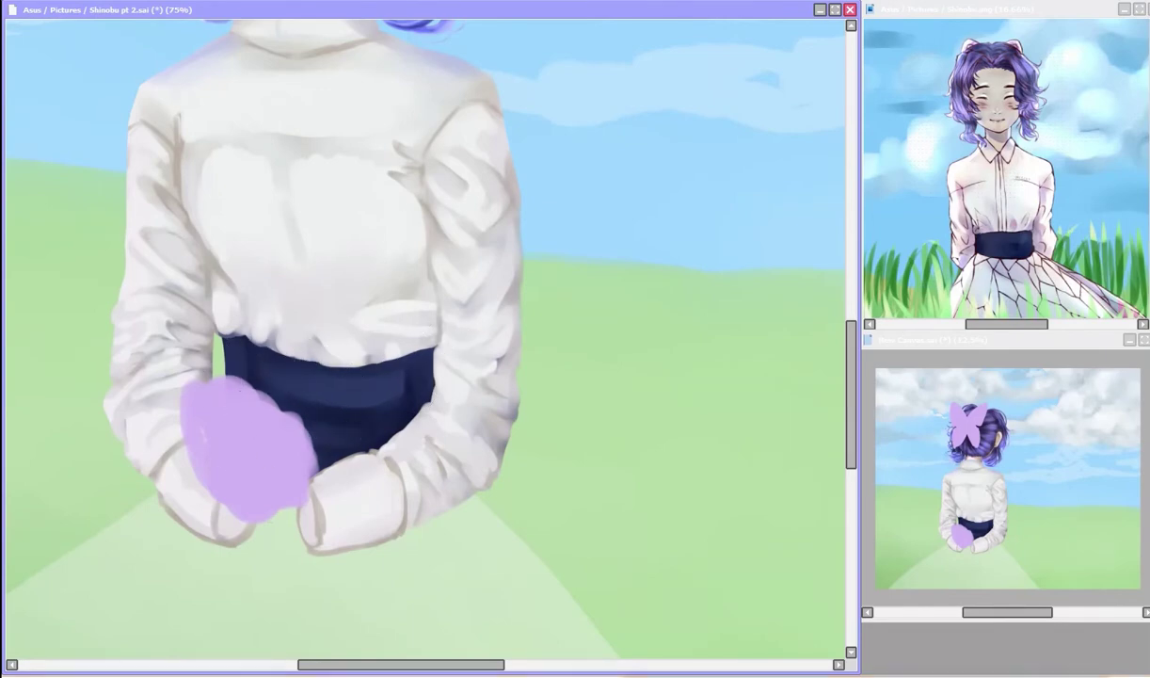
scroll(402, 375, "down", 1)
Step: Shade the butterfly with darker purple and paint pale patches inside the left wings
scroll(424, 329, "up", 3)
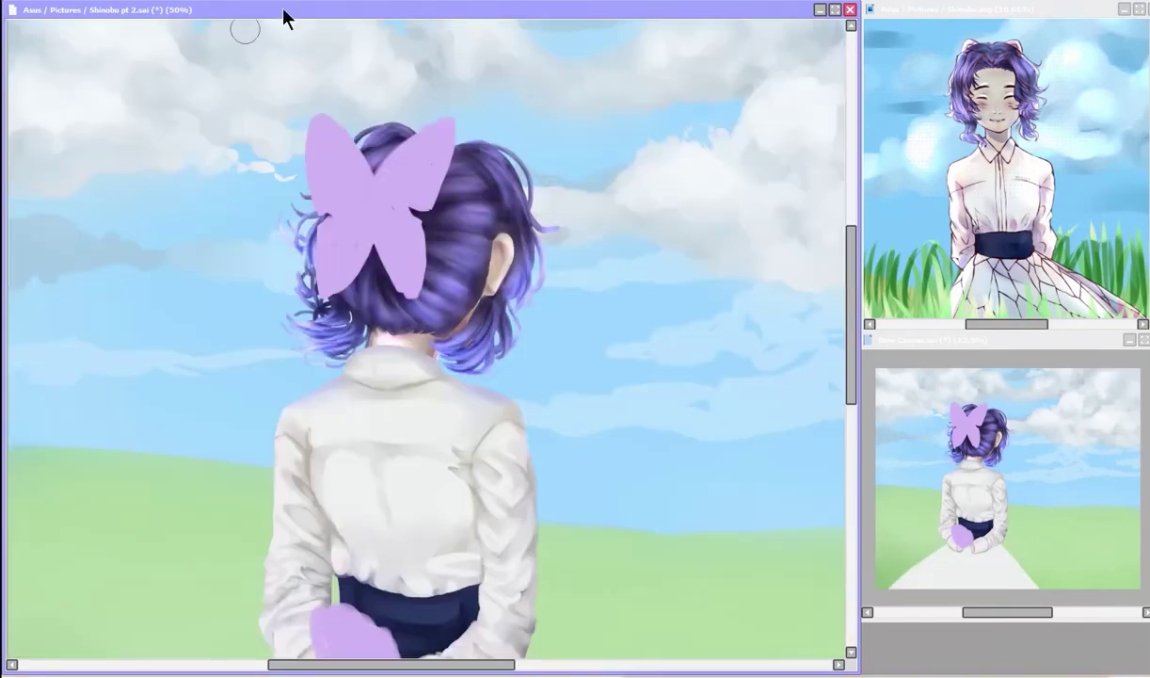
scroll(306, 286, "up", 1)
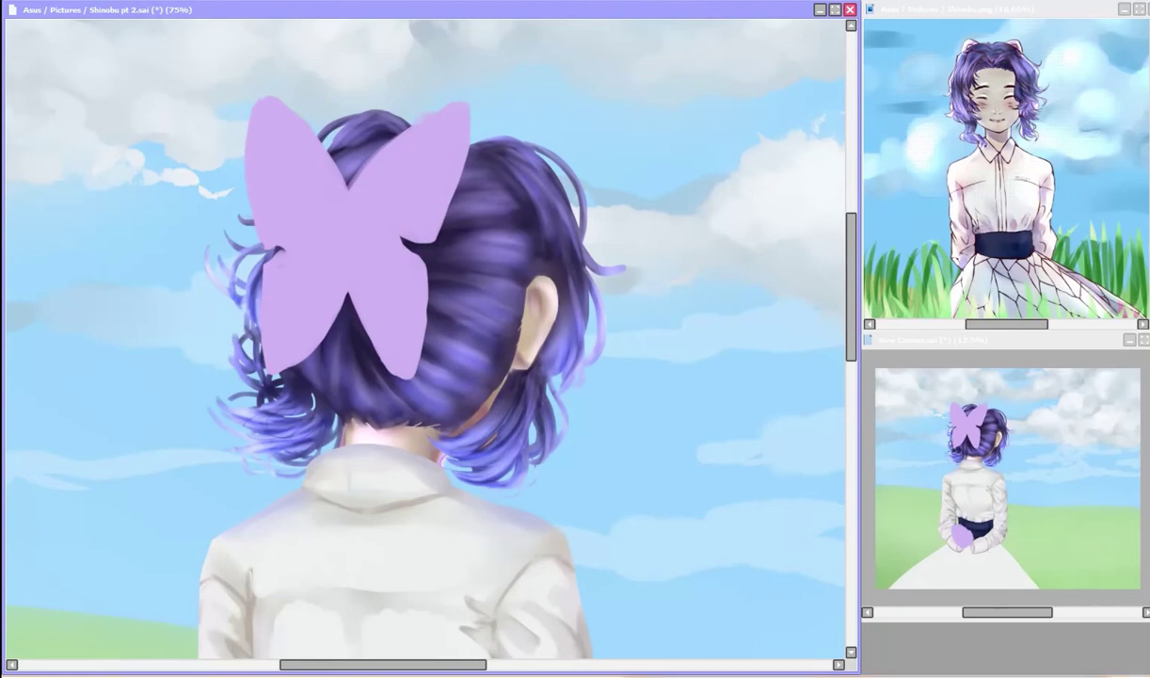
mouse_move(282, 132)
left_mouse_down()
mouse_move(306, 231)
mouse_move(370, 297)
mouse_move(448, 155)
mouse_move(367, 214)
mouse_move(372, 339)
mouse_move(326, 211)
mouse_move(318, 250)
mouse_move(354, 208)
mouse_move(330, 243)
left_mouse_up()
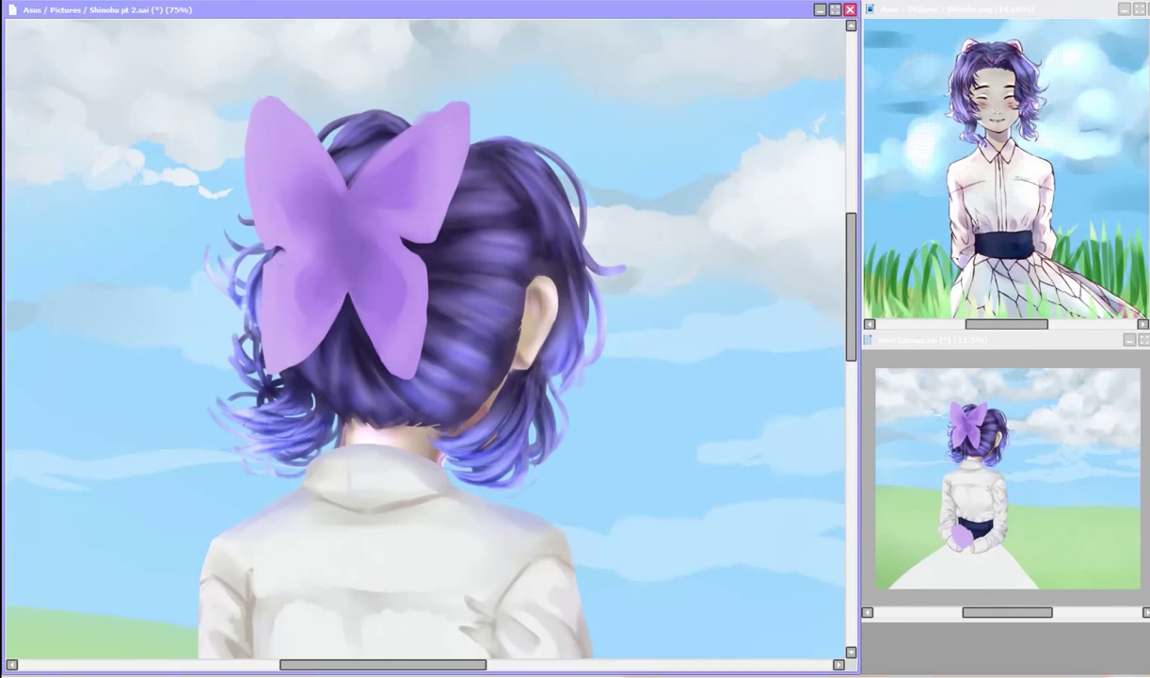
mouse_move(263, 131)
left_mouse_down()
mouse_move(283, 206)
mouse_move(304, 167)
mouse_move(298, 321)
mouse_move(311, 254)
left_mouse_up()
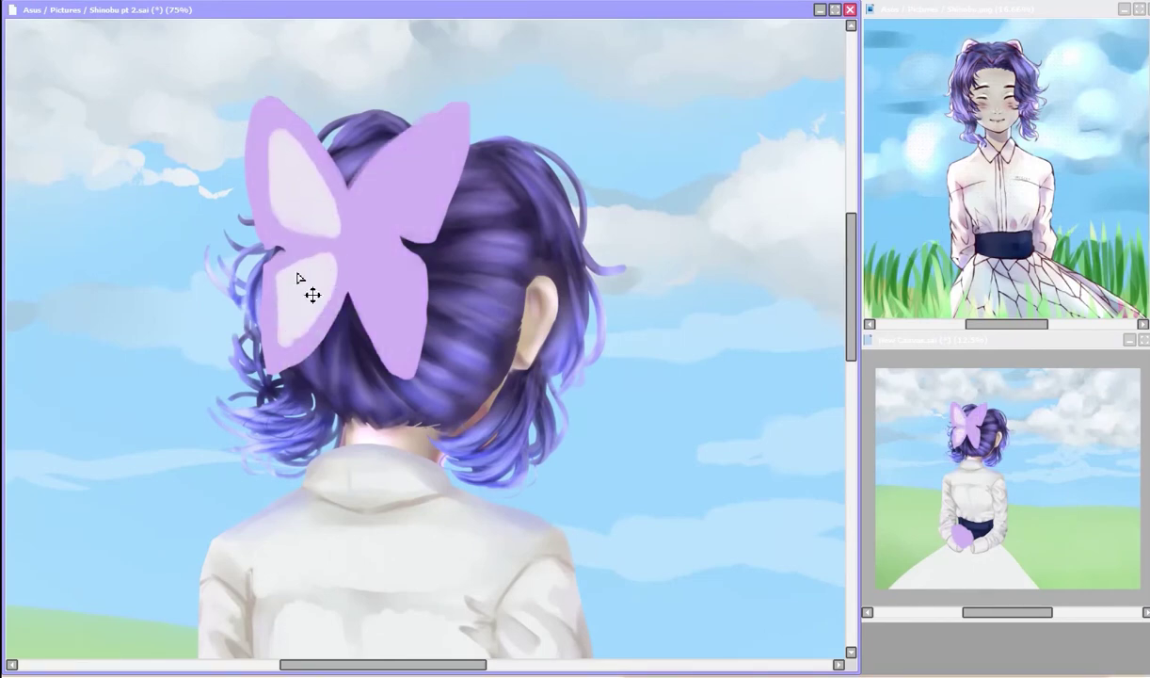
Step: With the view mirrored, paint pale patches into the right and lower-right wings
key("h")
mouse_move(416, 146)
left_mouse_down()
mouse_move(462, 180)
mouse_move(442, 202)
left_mouse_up()
left_click_drag(469, 289, 490, 320)
key("h")
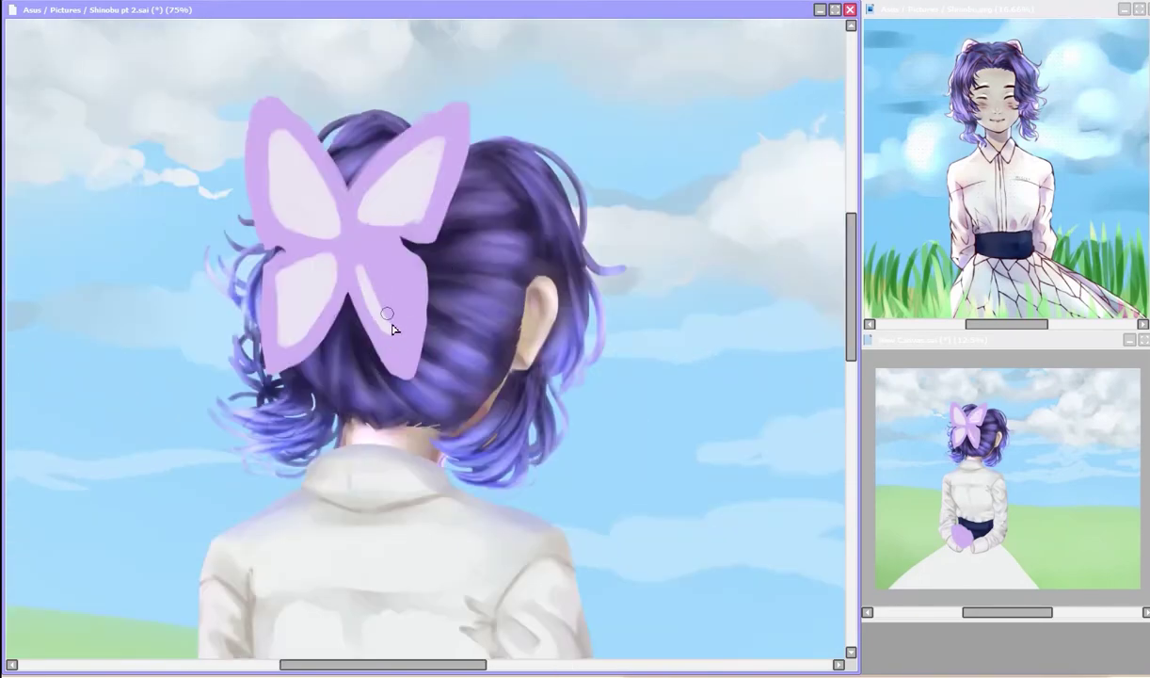
left_click_drag(387, 314, 369, 259)
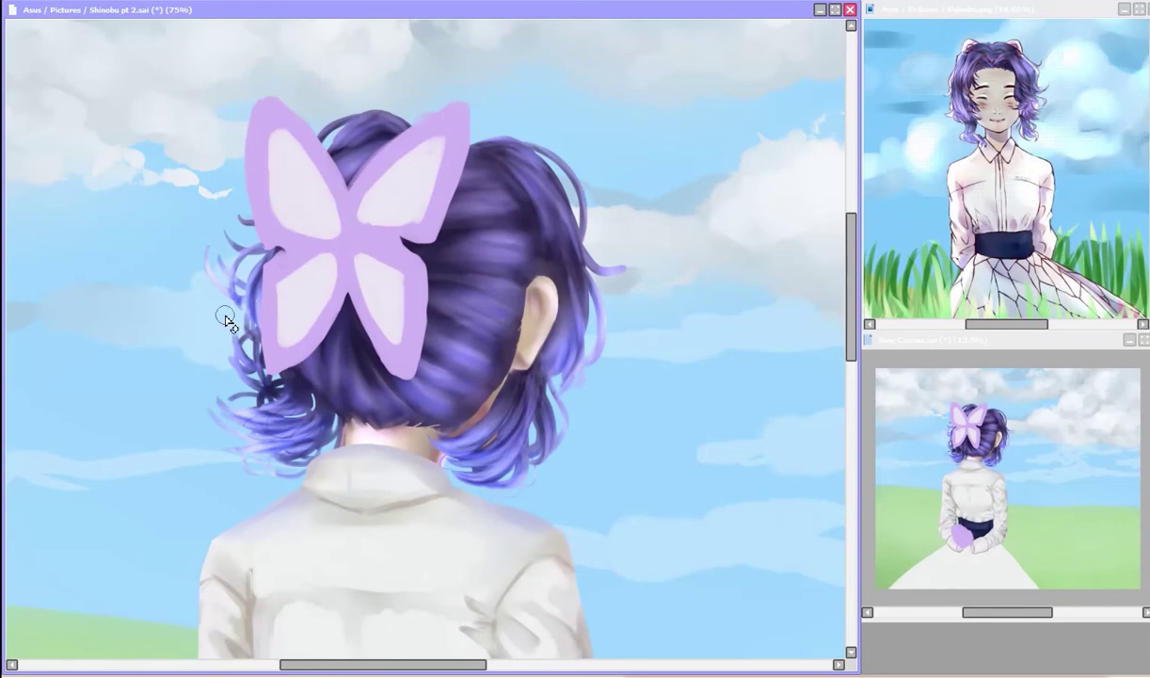
key("h")
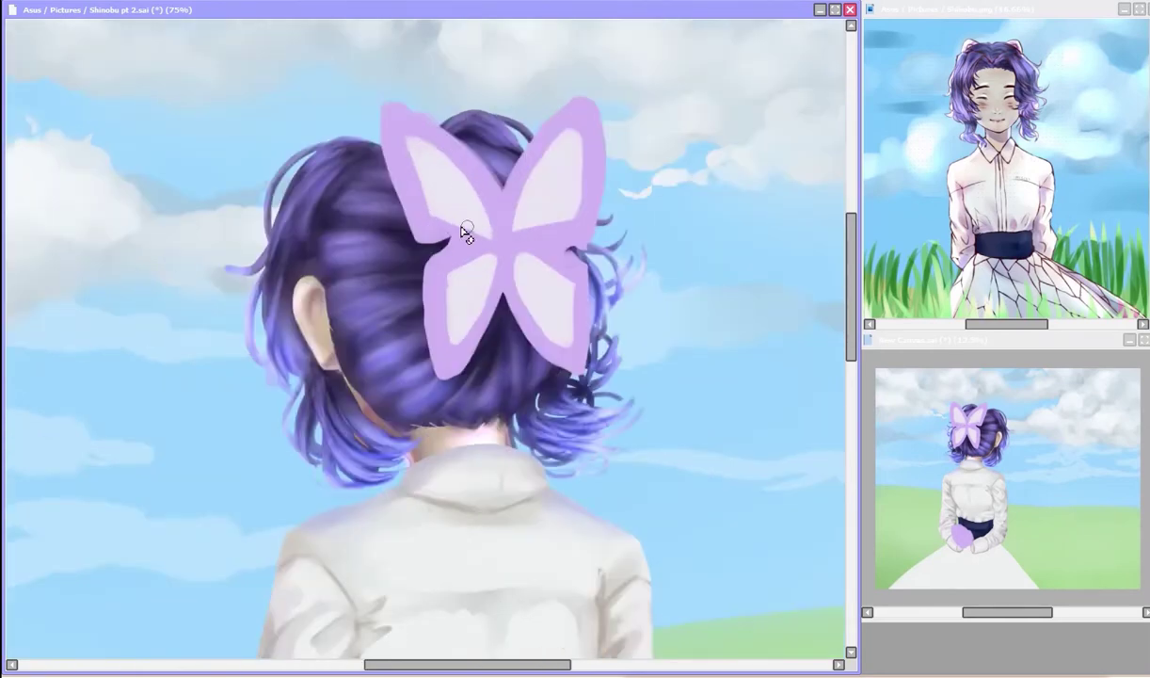
key("h")
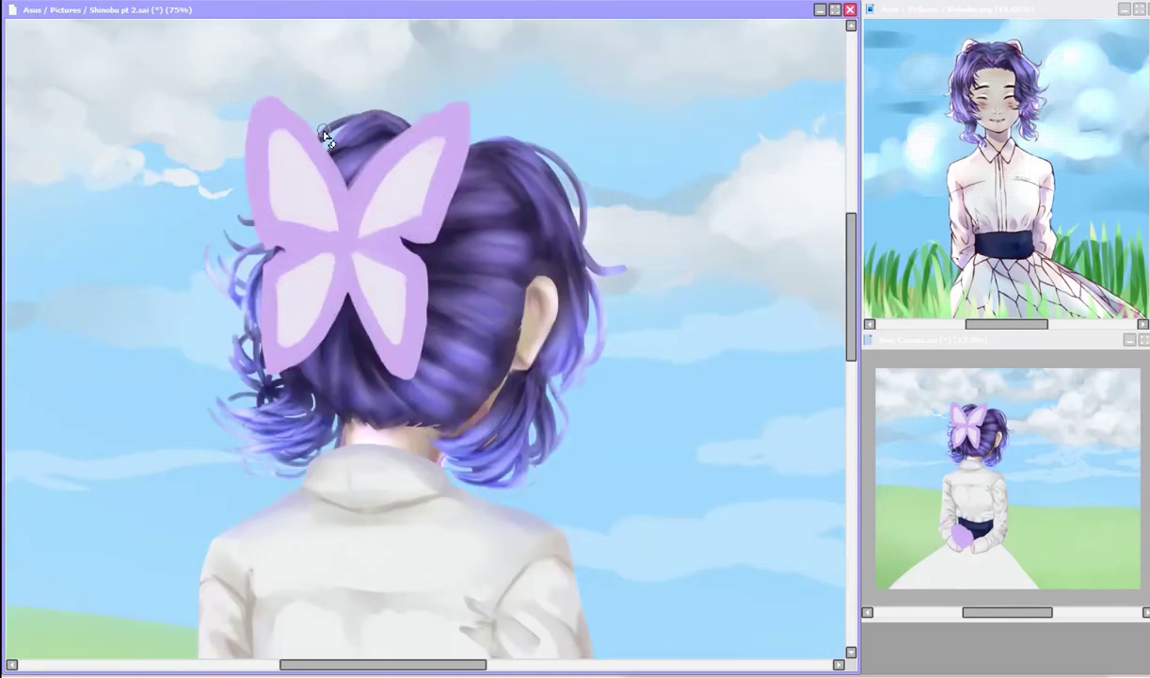
scroll(317, 179, "up", 1)
Step: Outline the upper wing patches and the lower wing's top edge in tan, mirror-checking the view
scroll(186, 194, "up", 1)
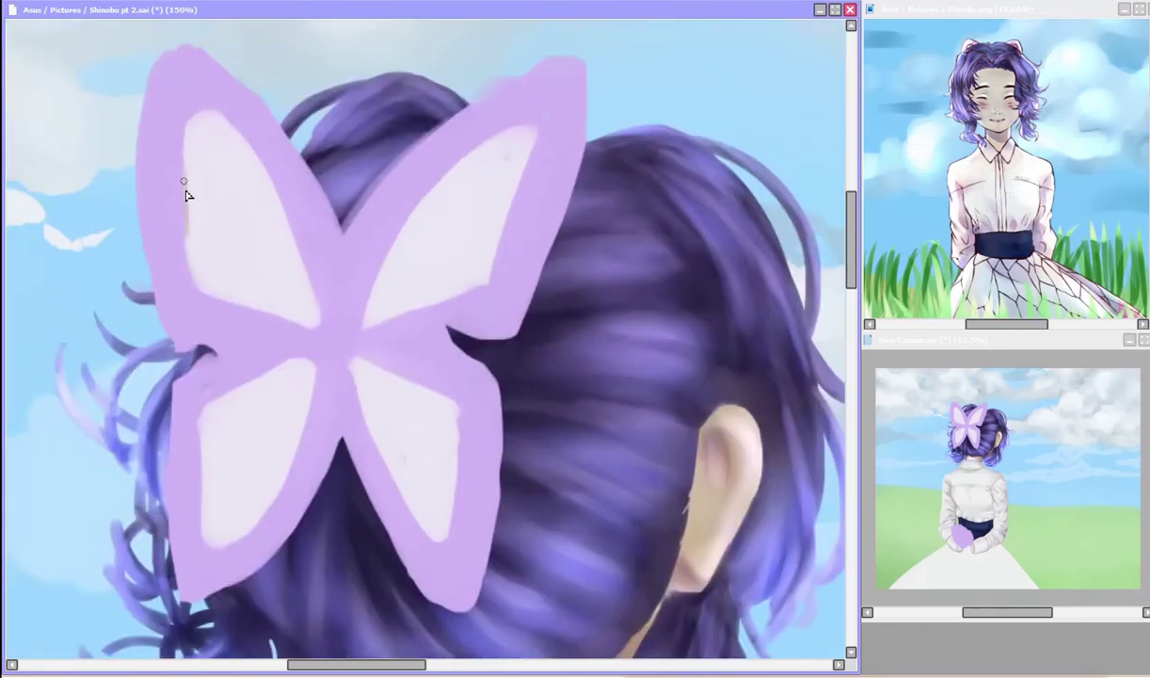
left_click_drag(197, 110, 310, 325)
left_click_drag(493, 136, 499, 247)
key("h")
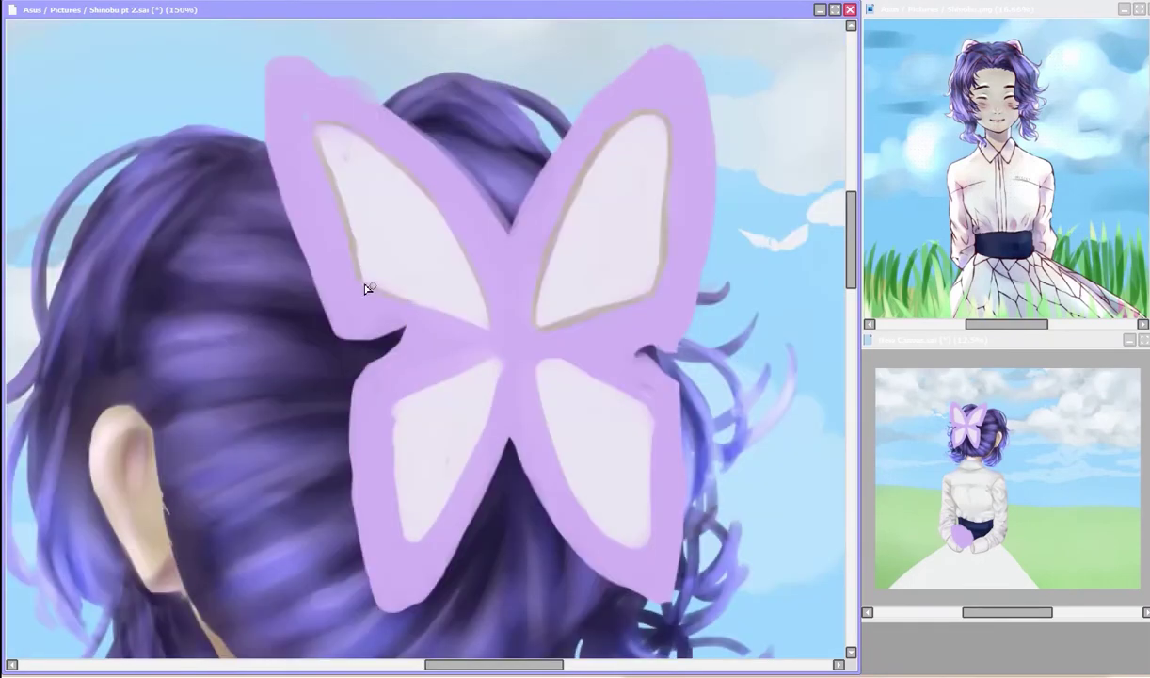
left_click_drag(350, 271, 447, 308)
key("h")
key("h")
left_click_drag(539, 358, 640, 412)
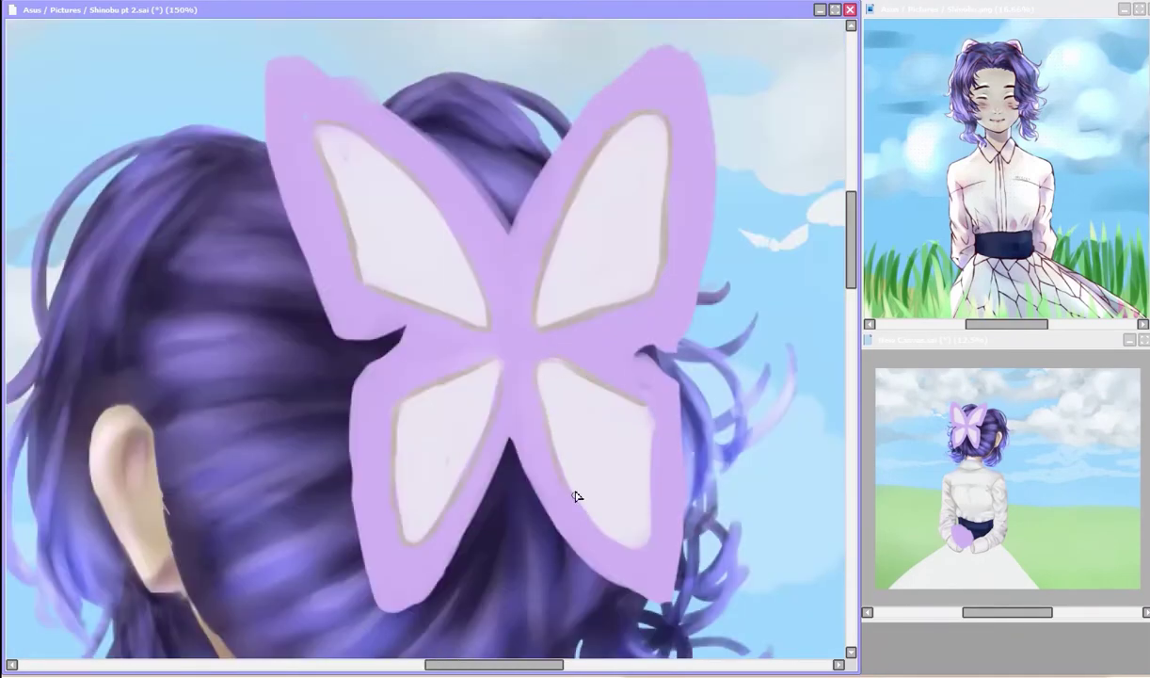
key("h")
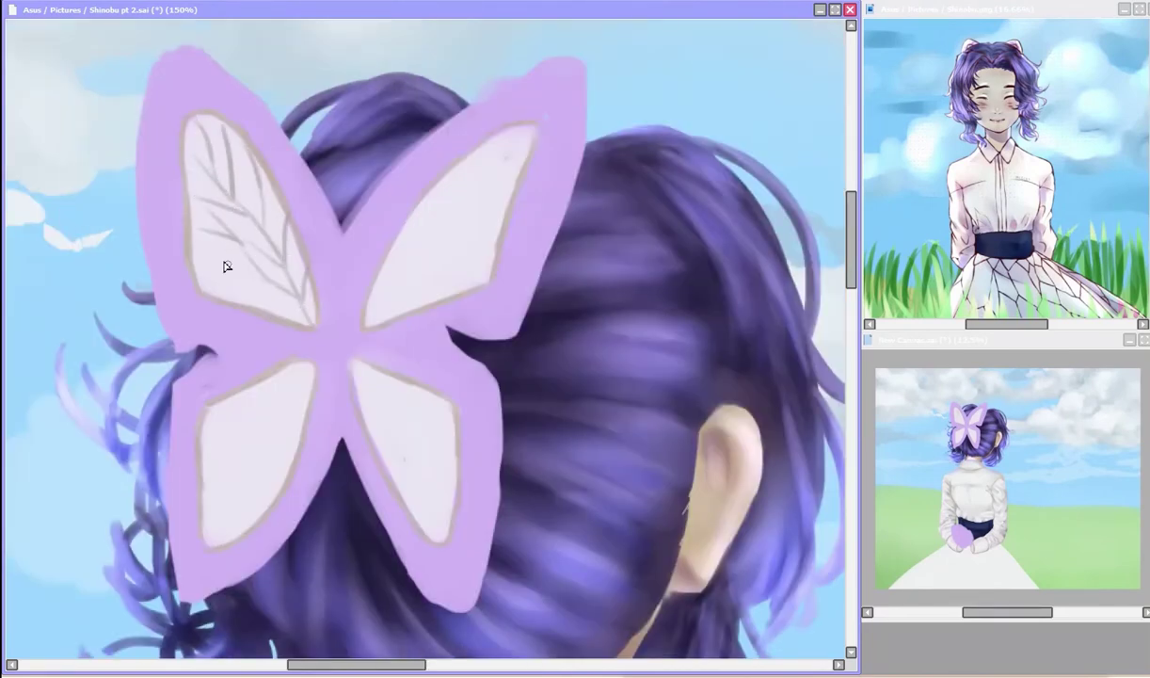
key("h")
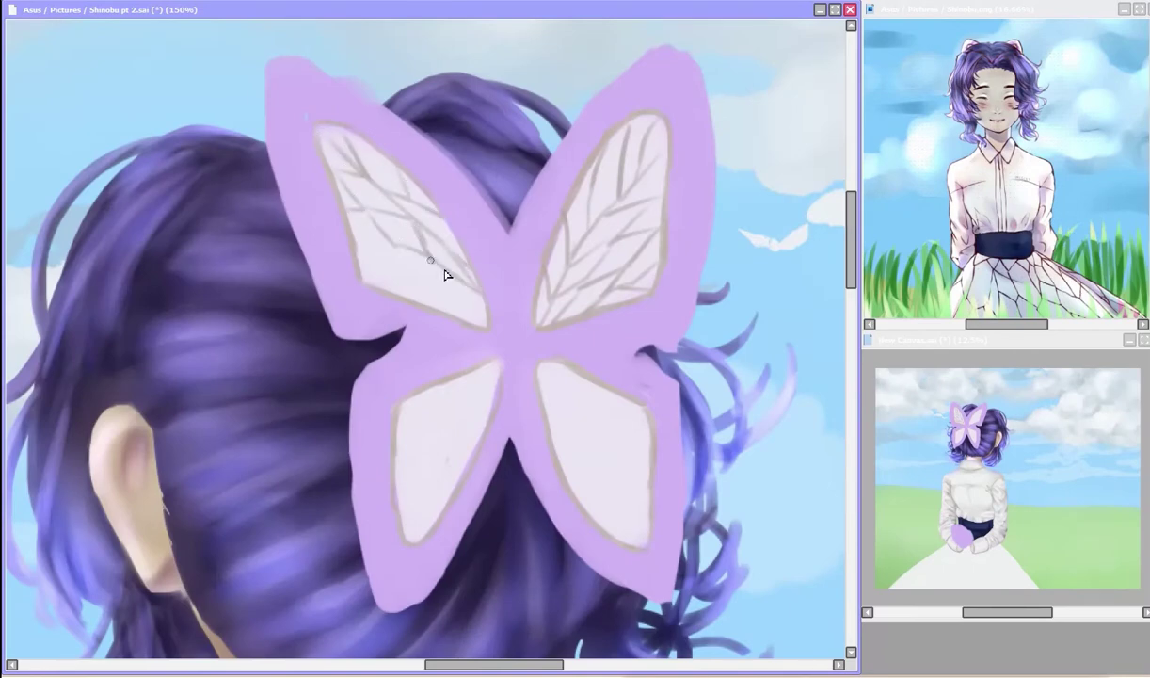
key("h")
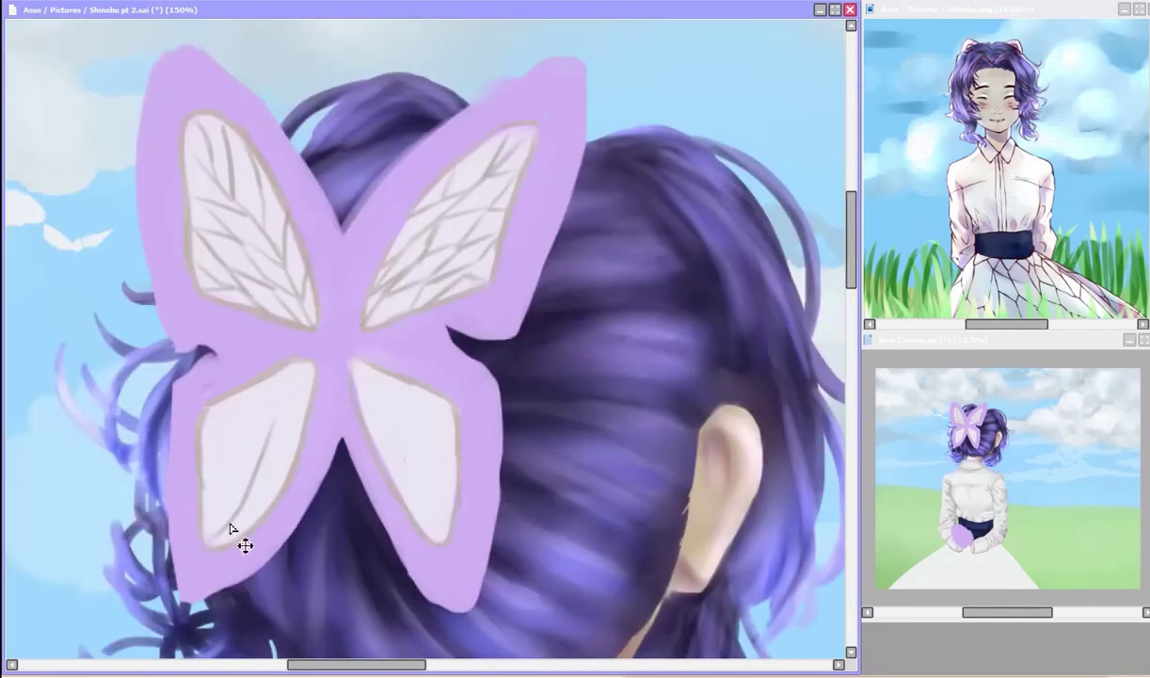
Step: Rotate the canvas to reach the lower wings, then turn it back upright and re-zoom
left_click_drag(239, 539, 226, 461)
left_click_drag(252, 378, 529, 149)
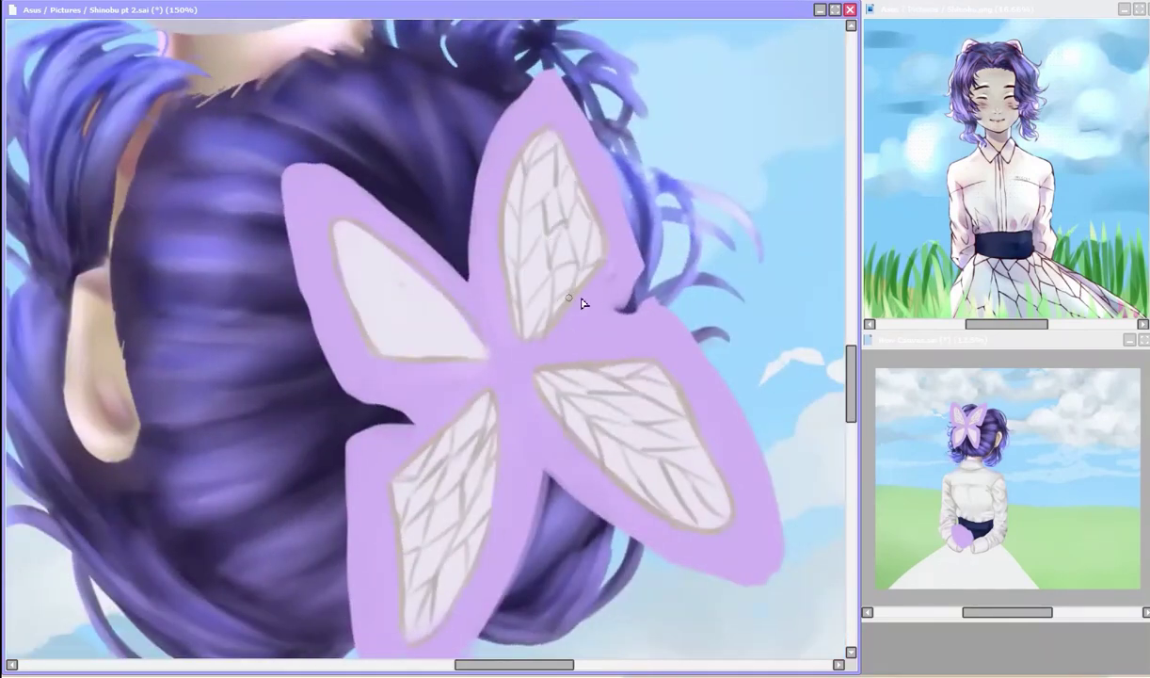
left_click_drag(580, 302, 397, 342)
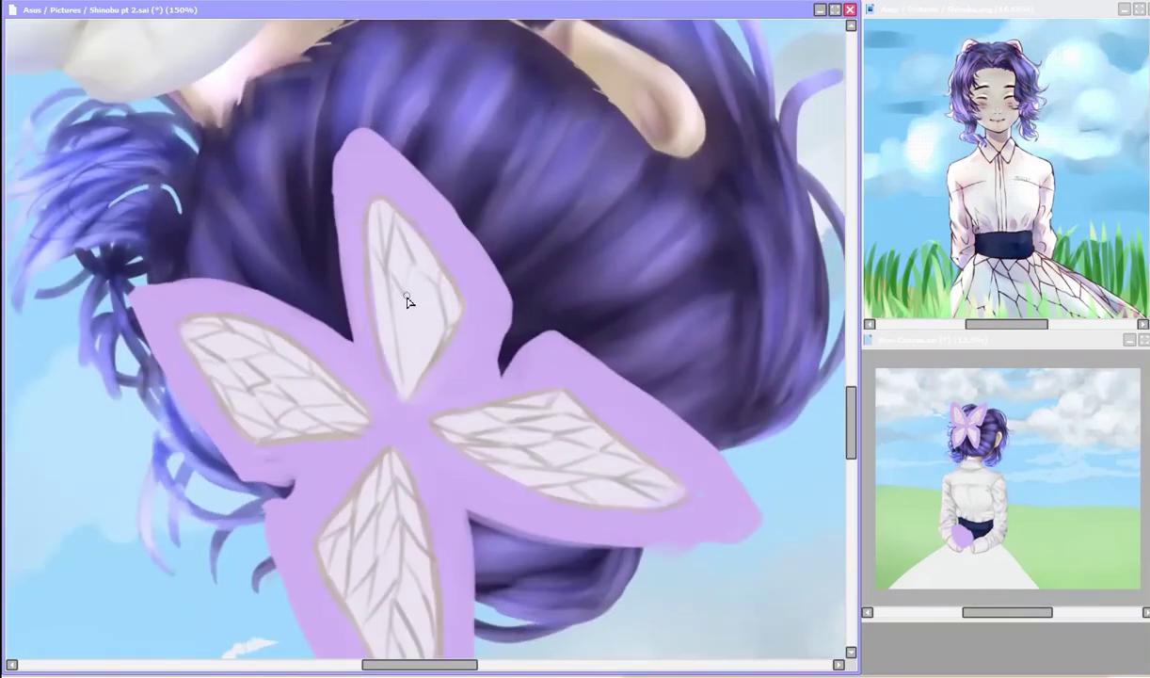
left_click_drag(378, 305, 351, 282)
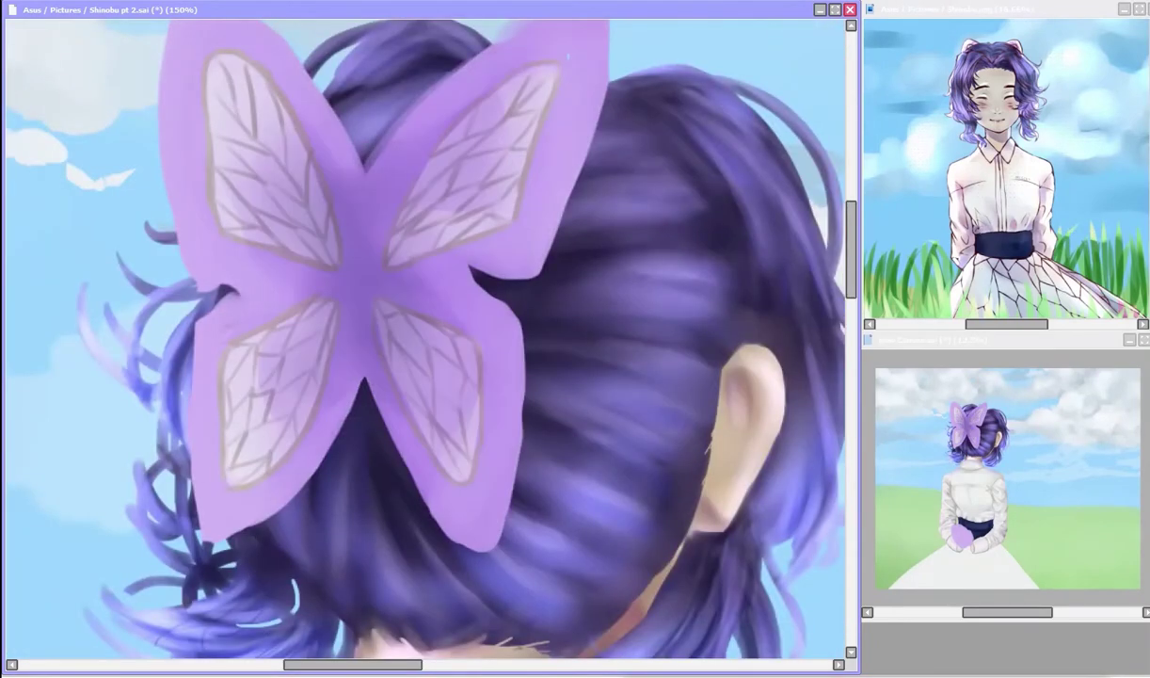
scroll(351, 282, "up", 1)
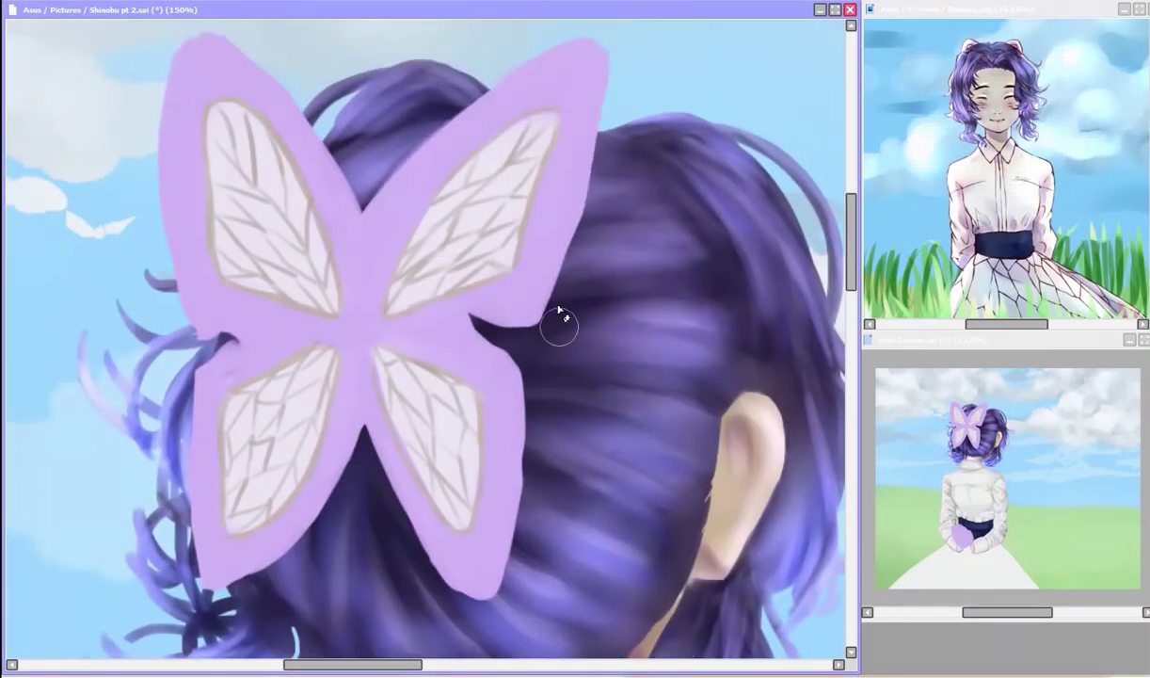
scroll(423, 188, "up", 2)
scroll(423, 226, "down", 1)
scroll(195, 275, "down", 3)
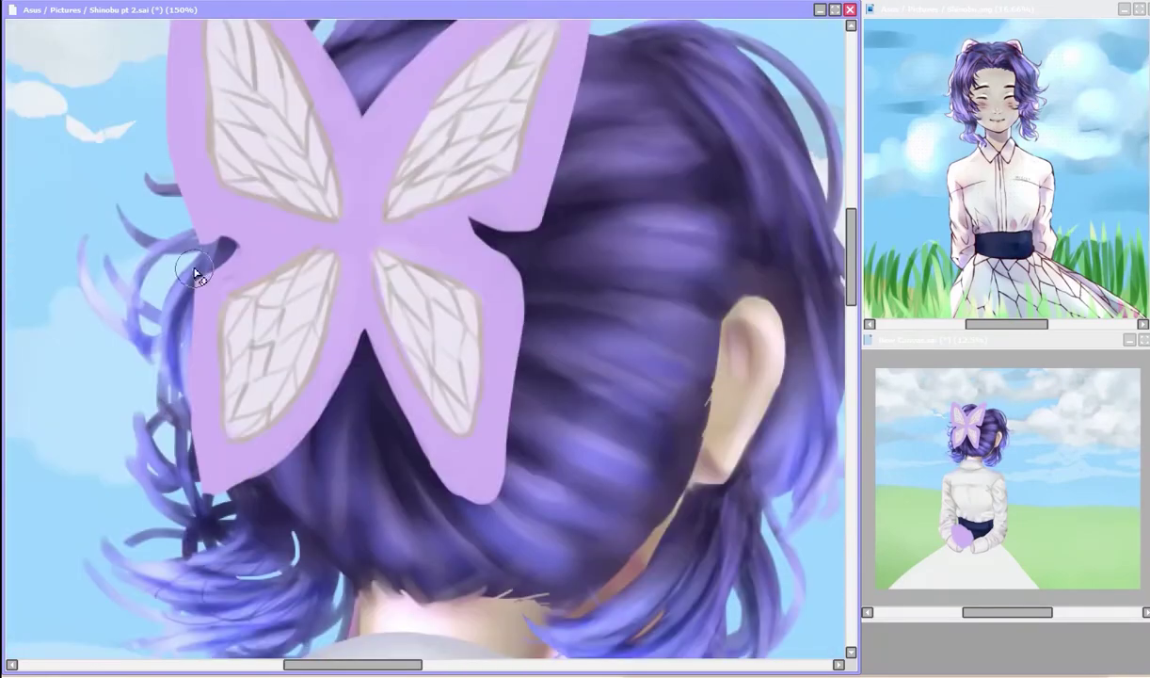
scroll(532, 300, "down", 2)
scroll(499, 605, "down", 3)
scroll(89, 296, "up", 4)
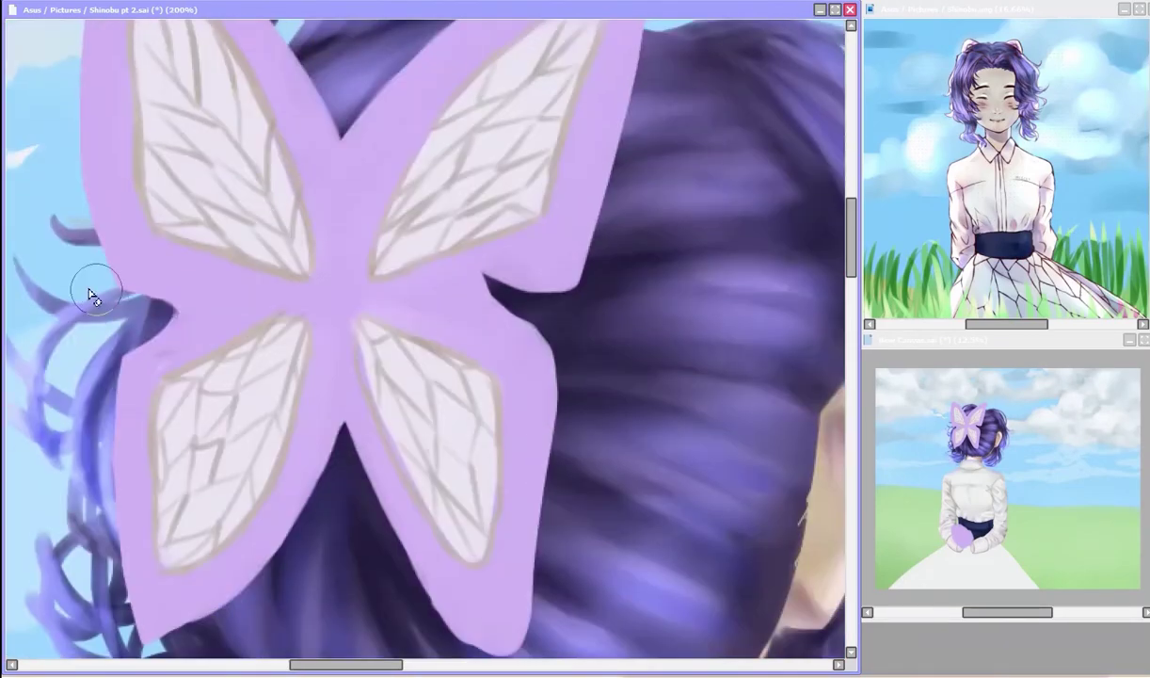
scroll(14, 275, "down", 3)
Step: Shade the butterfly's wings, body and centre with deeper purple
mouse_move(320, 246)
left_mouse_down()
mouse_move(307, 334)
mouse_move(455, 344)
left_mouse_up()
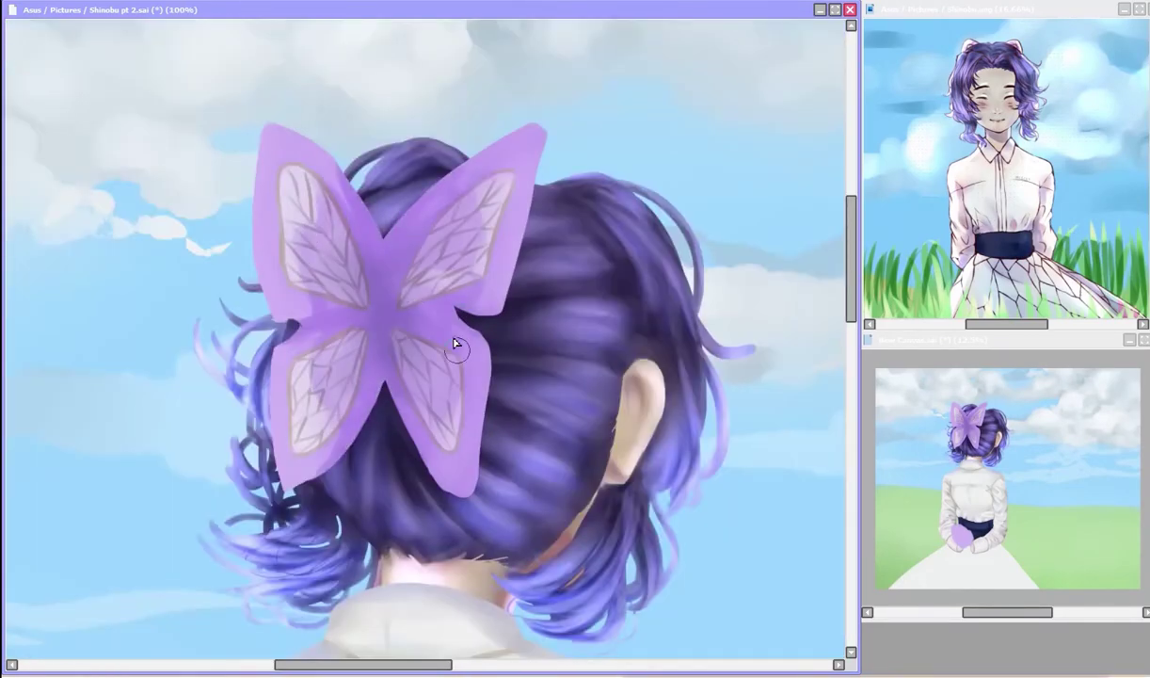
mouse_move(362, 376)
left_mouse_down()
mouse_move(398, 231)
mouse_move(483, 141)
left_mouse_up()
mouse_move(424, 414)
left_mouse_down()
mouse_move(509, 167)
mouse_move(451, 175)
left_mouse_up()
mouse_move(435, 307)
left_mouse_down()
mouse_move(465, 505)
mouse_move(428, 398)
mouse_move(455, 475)
mouse_move(477, 328)
mouse_move(429, 216)
mouse_move(437, 424)
mouse_move(419, 193)
left_mouse_up()
key("Insert")
mouse_move(499, 298)
left_mouse_down()
mouse_move(499, 225)
mouse_move(521, 313)
left_mouse_up()
key("Insert")
mouse_move(290, 201)
left_mouse_down()
mouse_move(317, 175)
mouse_move(375, 223)
left_mouse_up()
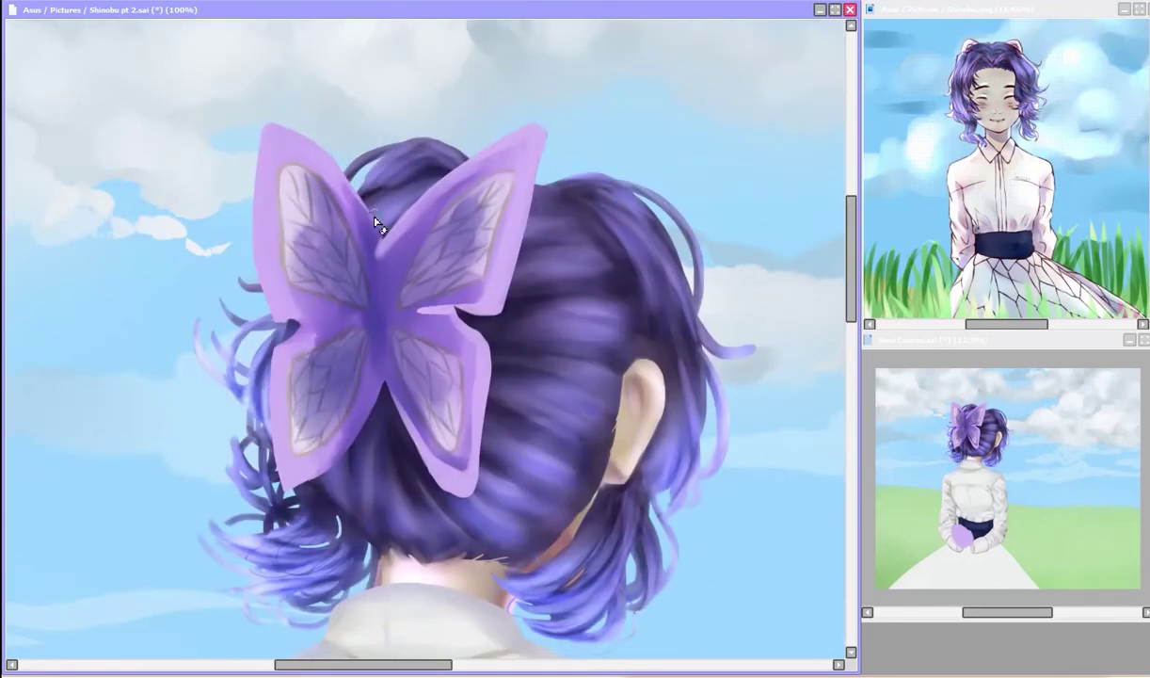
Step: Lighten the butterfly's wing edges with pale strokes on both sides
mouse_move(284, 447)
left_mouse_down()
mouse_move(320, 376)
mouse_move(282, 357)
left_mouse_up()
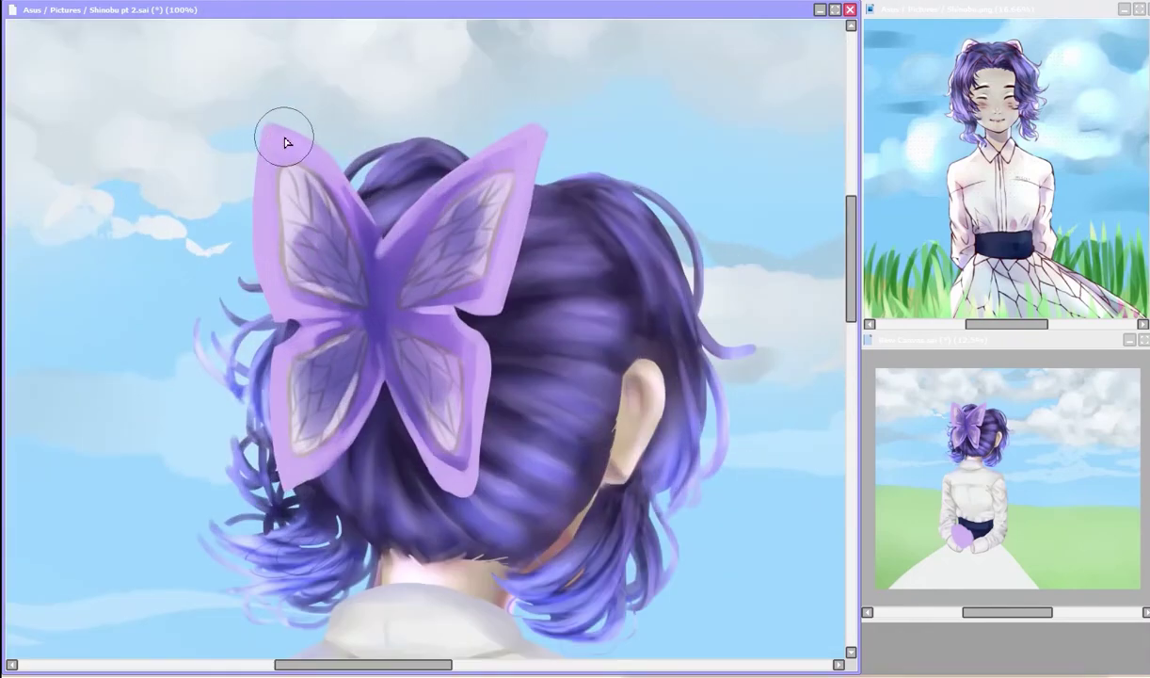
mouse_move(287, 142)
left_mouse_down()
mouse_move(275, 159)
mouse_move(296, 156)
mouse_move(275, 296)
mouse_move(290, 479)
mouse_move(282, 414)
left_mouse_up()
key("h")
left_click_drag(302, 132, 334, 283)
mouse_move(353, 348)
left_mouse_down()
mouse_move(398, 401)
mouse_move(378, 257)
mouse_move(431, 259)
left_mouse_up()
key("h")
left_click_drag(296, 206, 340, 382)
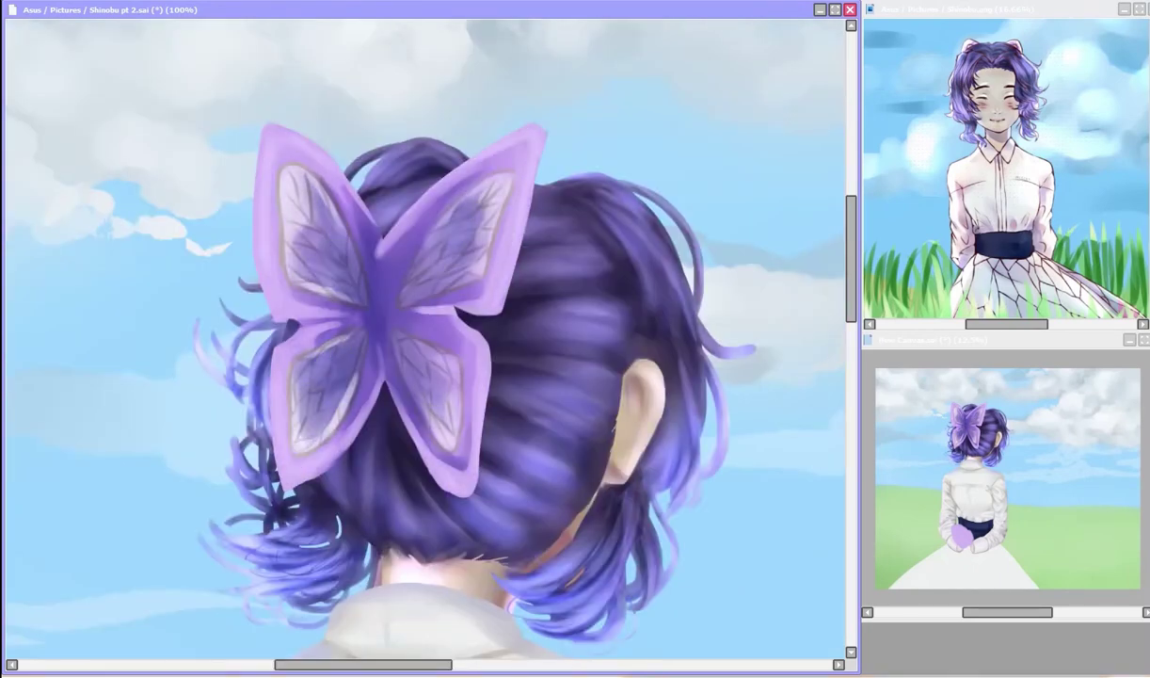
Step: Preview the butterfly in Hue and Saturation at Saturation -30, Luminescence +7
key("ctrl+minus")
key("ctrl+plus")
key("ctrl+u")
mouse_move(811, 120)
left_mouse_down()
mouse_move(804, 149)
mouse_move(793, 118)
mouse_move(911, 143)
mouse_move(842, 133)
mouse_move(631, 183)
mouse_move(807, 179)
mouse_move(826, 141)
mouse_move(781, 177)
mouse_move(847, 151)
left_mouse_up()
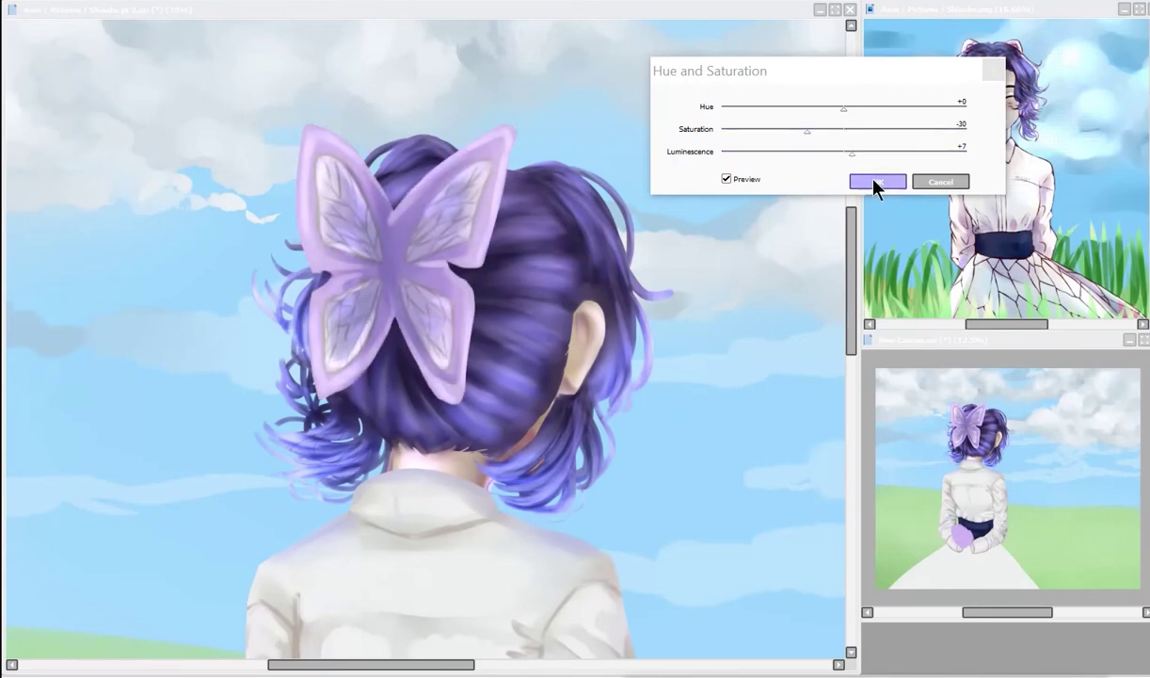
Step: Apply the paler lavender butterfly colour and dot white spots along its wing edges
left_click(876, 181)
key("ctrl+plus")
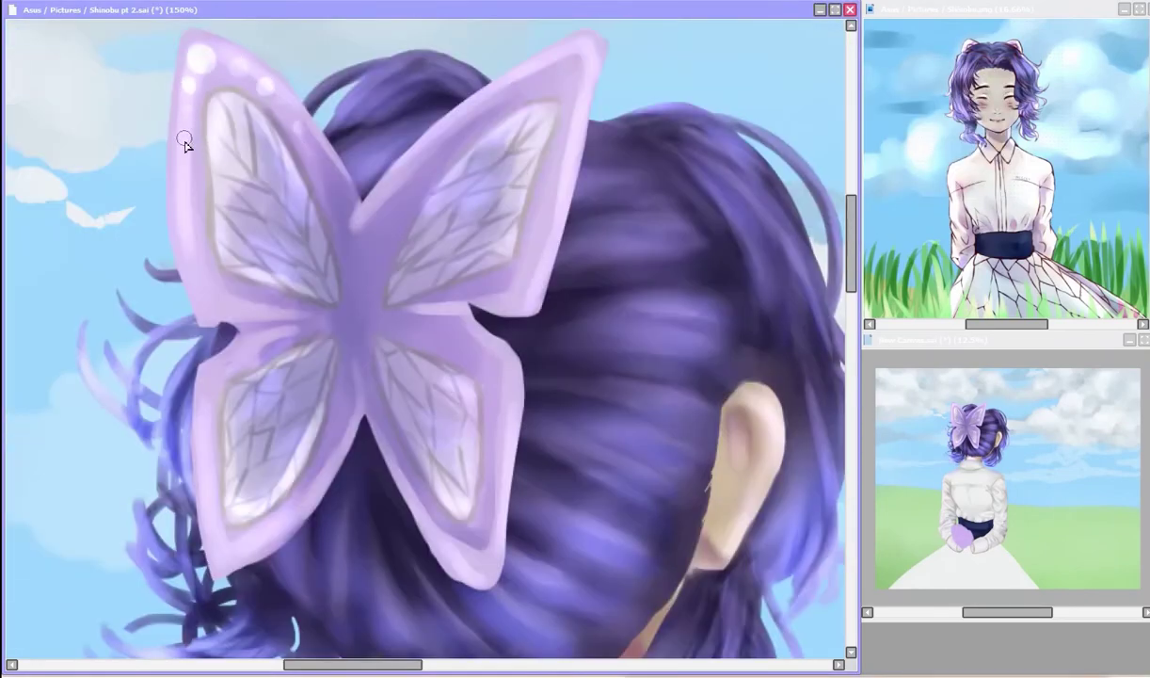
key("h")
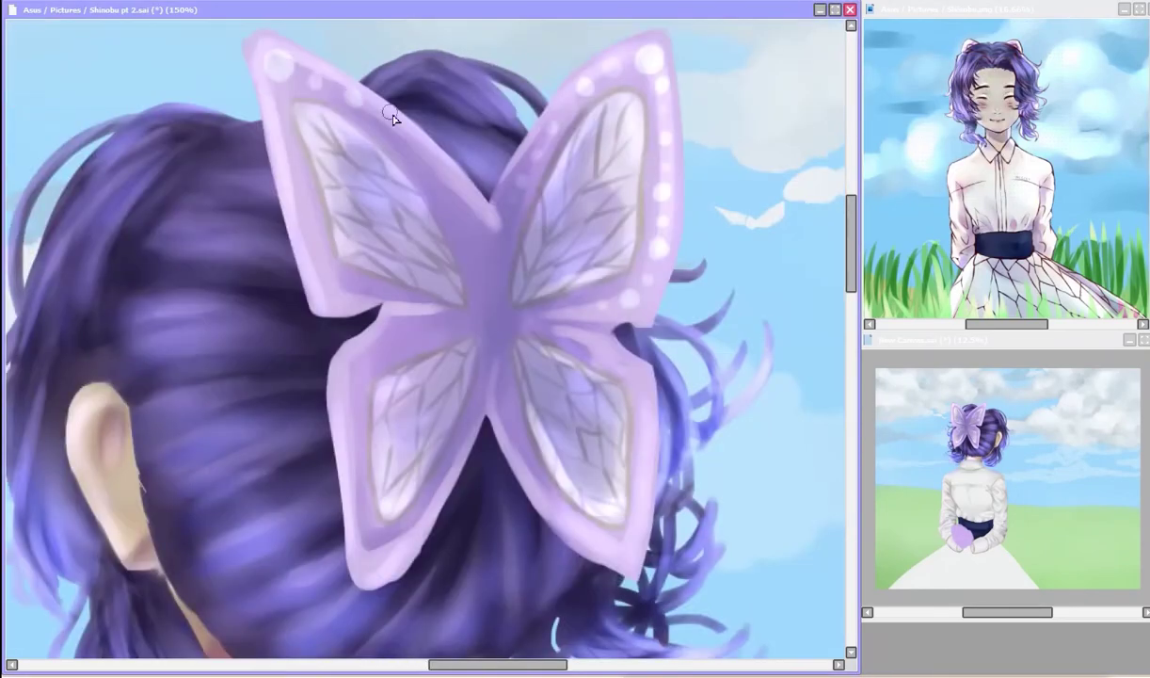
key("h")
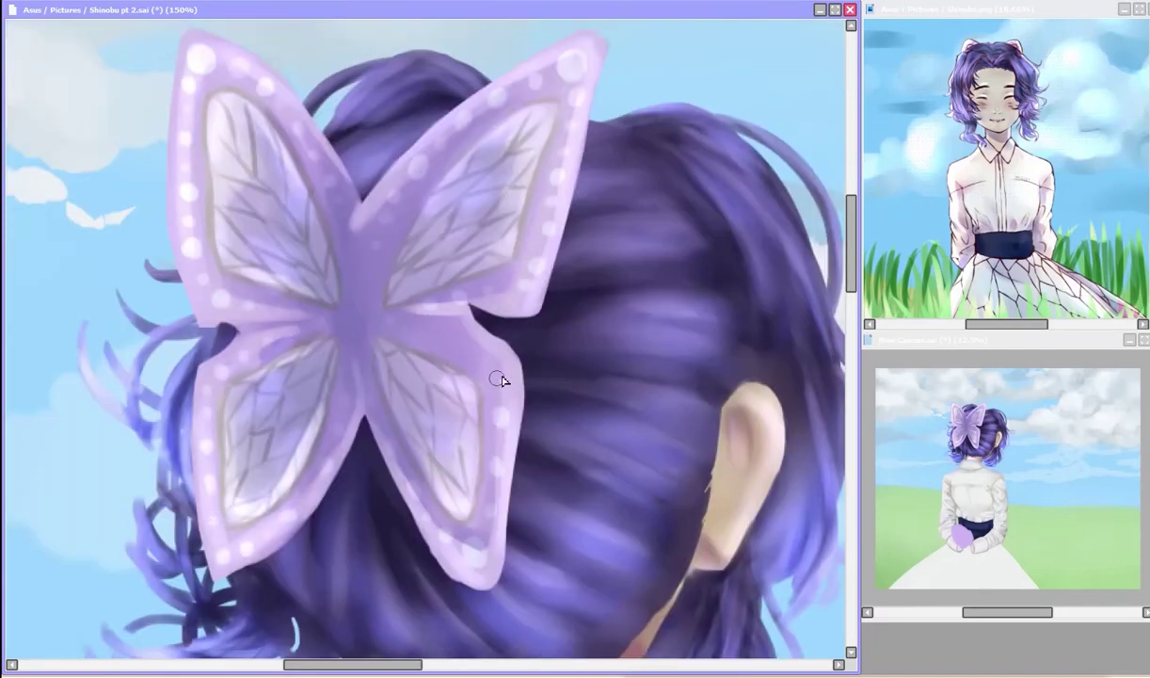
key("ctrl+minus")
key("ctrl+minus")
key("ctrl+minus")
key("ctrl+minus")
key("ctrl+minus")
key("ctrl+u")
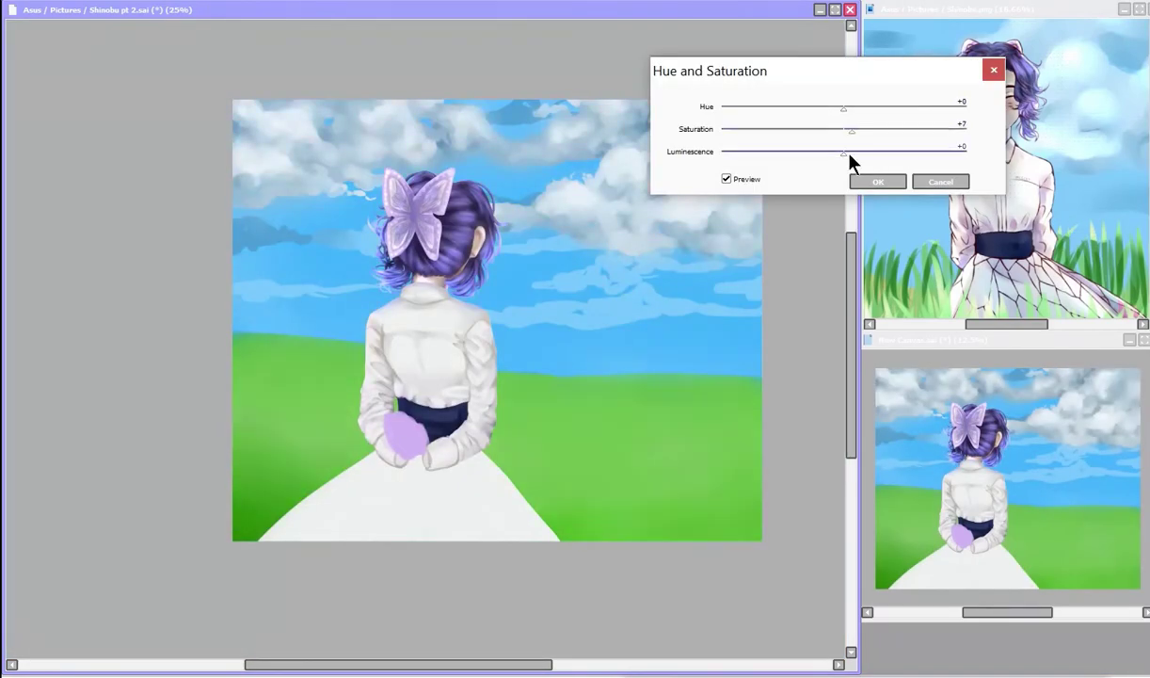
Step: Apply the +7 saturation boost and view the skirt at 50% zoom
left_click(877, 182)
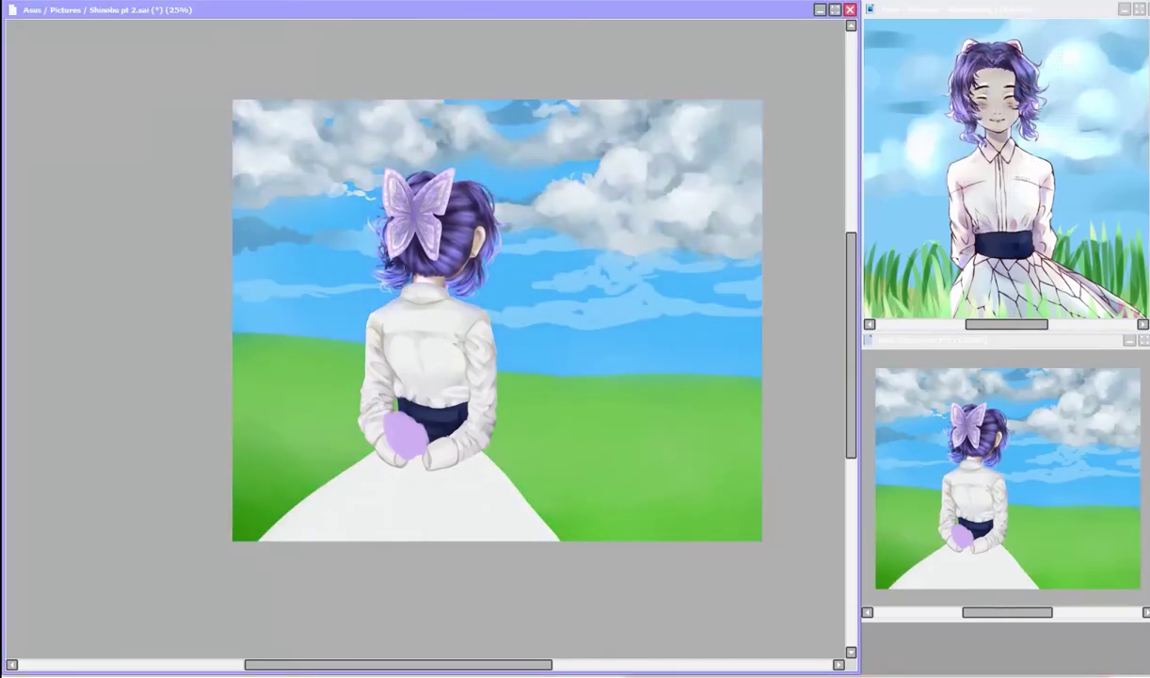
key("ctrl+plus")
key("ctrl+plus")
key("ctrl+plus")
key("ctrl+minus")
key("ctrl+minus")
scroll(380, 442, "down", 5)
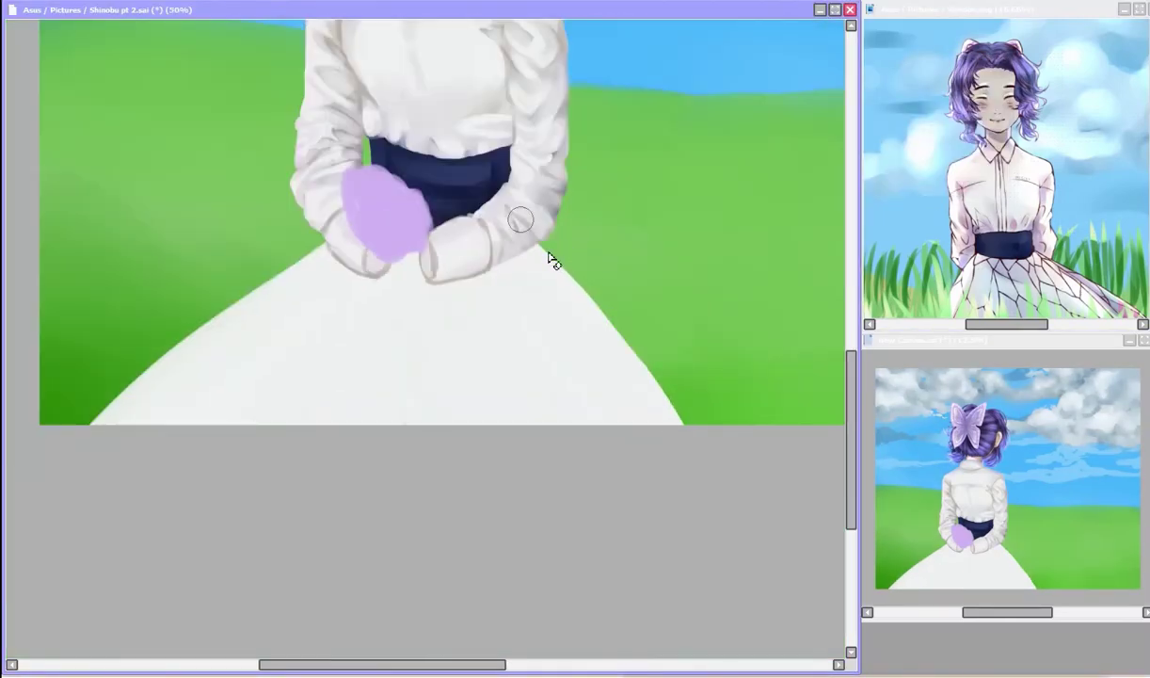
scroll(552, 257, "left", 2)
scroll(457, 273, "right", 3)
Step: Brush soft grey shading onto the white skirt's folds
scroll(557, 393, "left", 1)
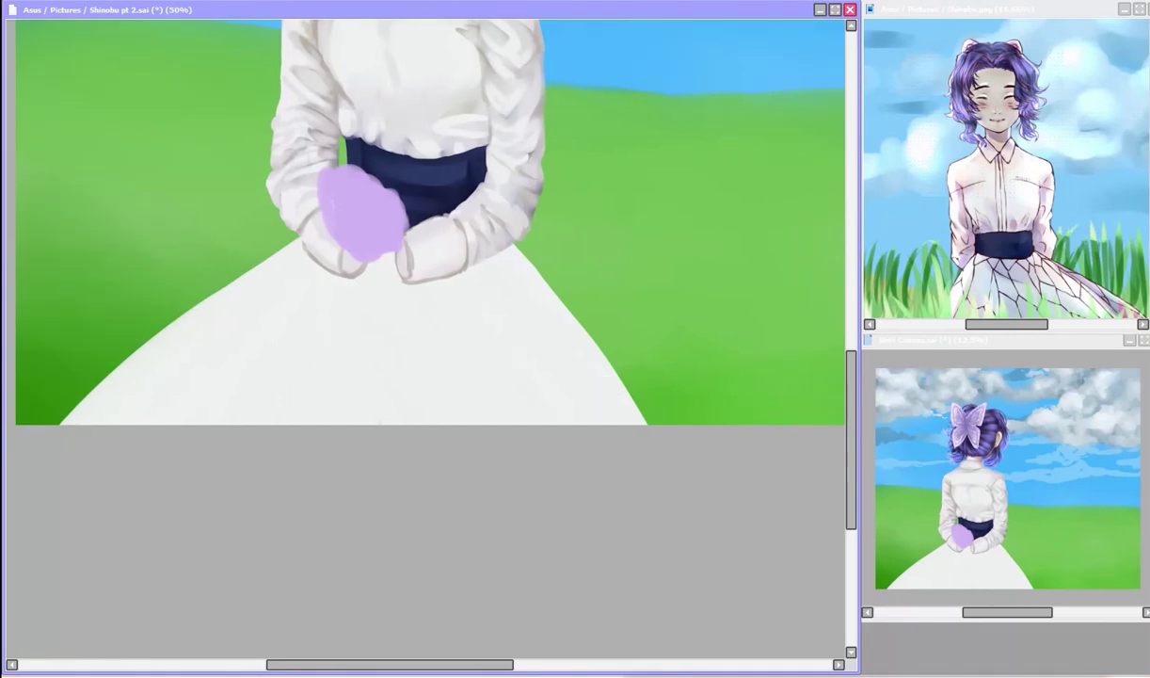
scroll(553, 346, "up", 4)
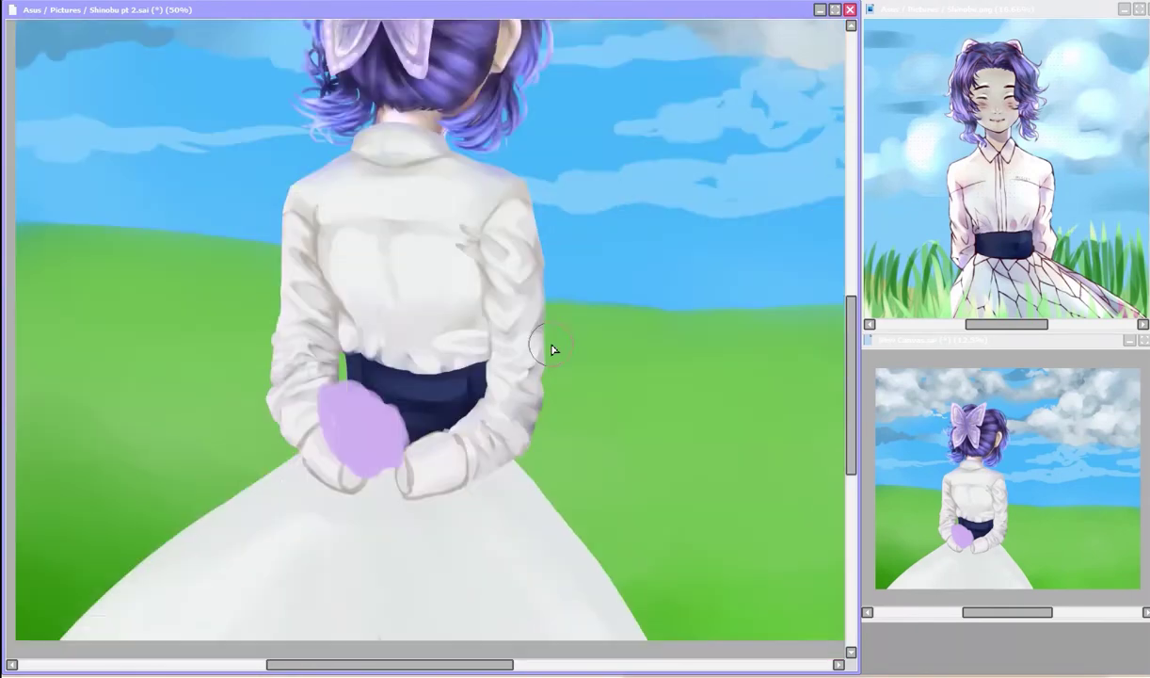
scroll(553, 346, "down", 2)
mouse_move(516, 354)
left_mouse_down()
mouse_move(495, 352)
mouse_move(339, 431)
mouse_move(434, 496)
mouse_move(215, 478)
left_mouse_up()
scroll(724, 457, "up", 4)
scroll(724, 456, "down", 2)
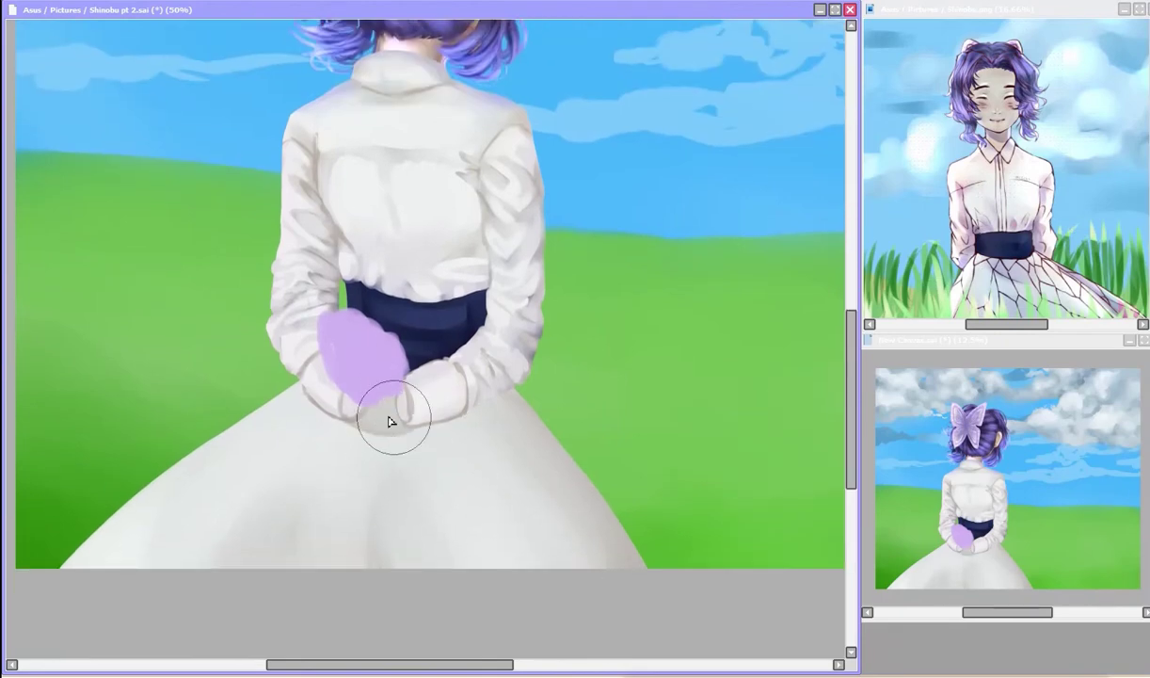
Step: Mirror the view and shade the skirt's lower-right edge darker
key("h")
key("h")
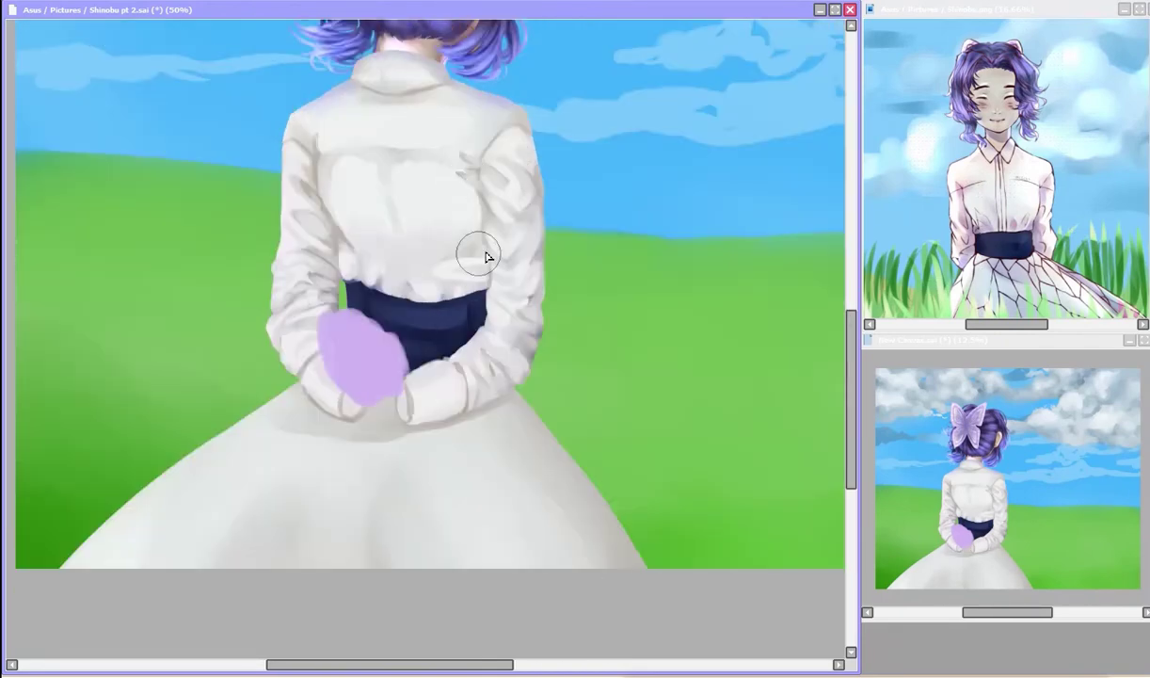
scroll(395, 405, "up", 1)
left_click_drag(621, 582, 547, 493)
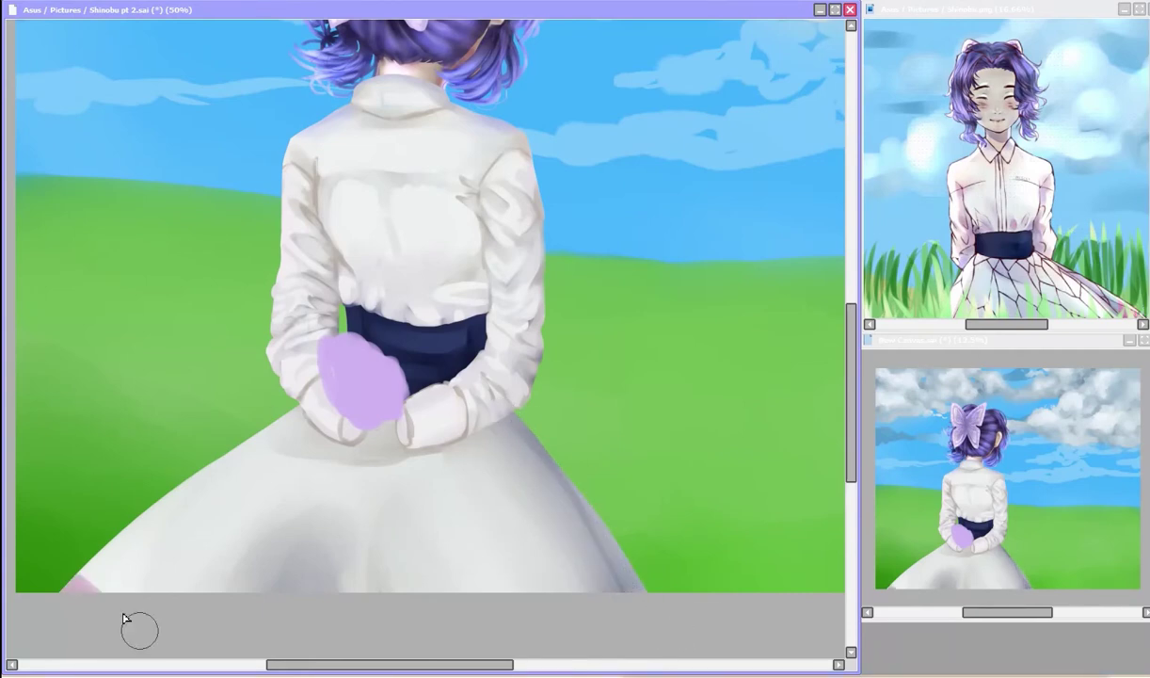
scroll(173, 444, "up", 2)
scroll(100, 625, "down", 1)
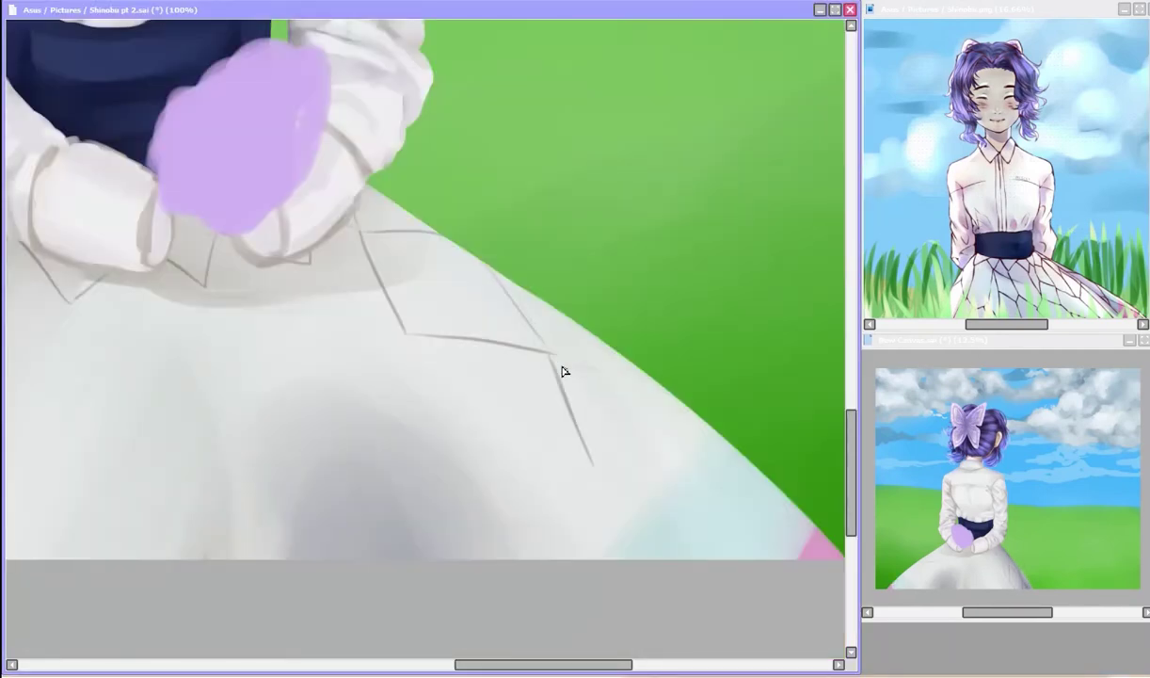
Step: Draw zigzag vein lines across the skirt, extending them toward its edge
left_click_drag(562, 372, 743, 565)
left_click_drag(404, 337, 303, 272)
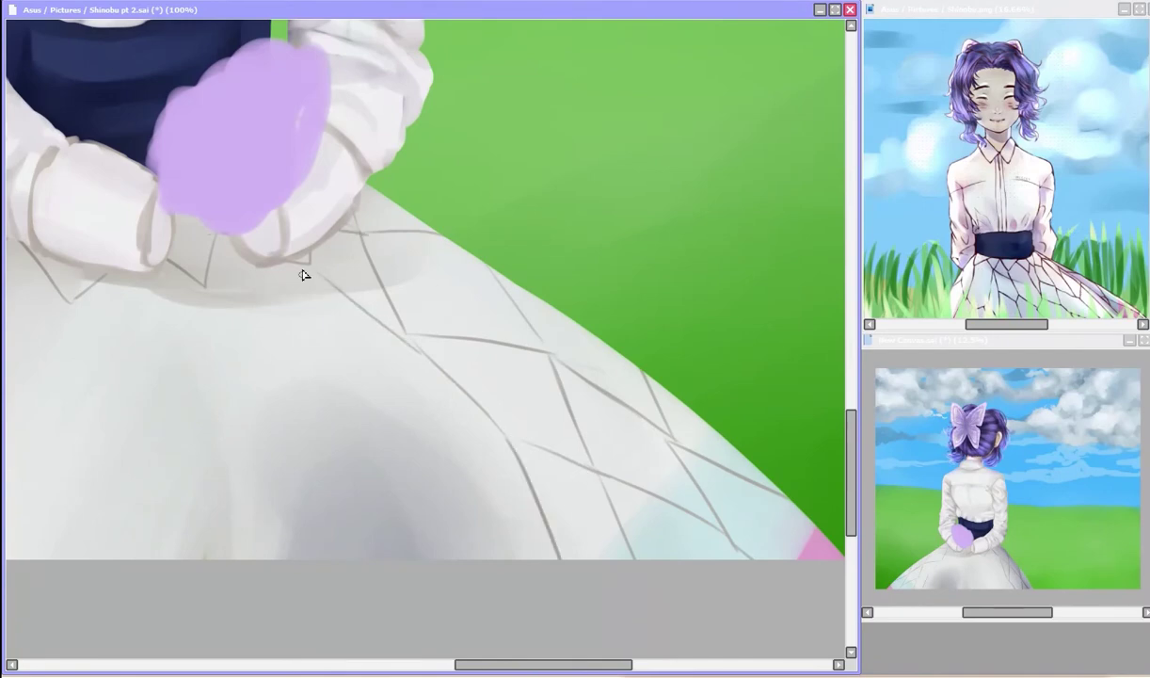
left_click_drag(317, 334, 526, 536)
mouse_move(368, 275)
left_mouse_down()
mouse_move(534, 275)
mouse_move(594, 534)
left_mouse_up()
mouse_move(419, 331)
left_mouse_down()
mouse_move(363, 338)
mouse_move(366, 398)
mouse_move(511, 529)
left_mouse_up()
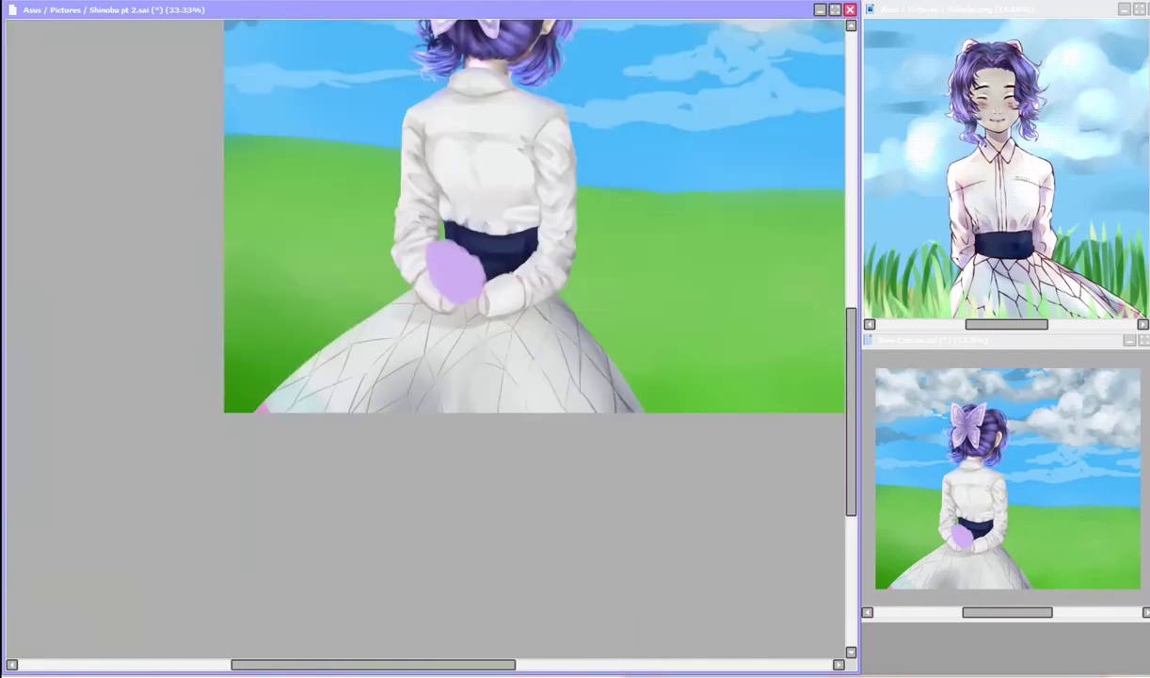
Step: Add one more vein line on the skirt and zoom out to review the painting
scroll(527, 432, "up", 3)
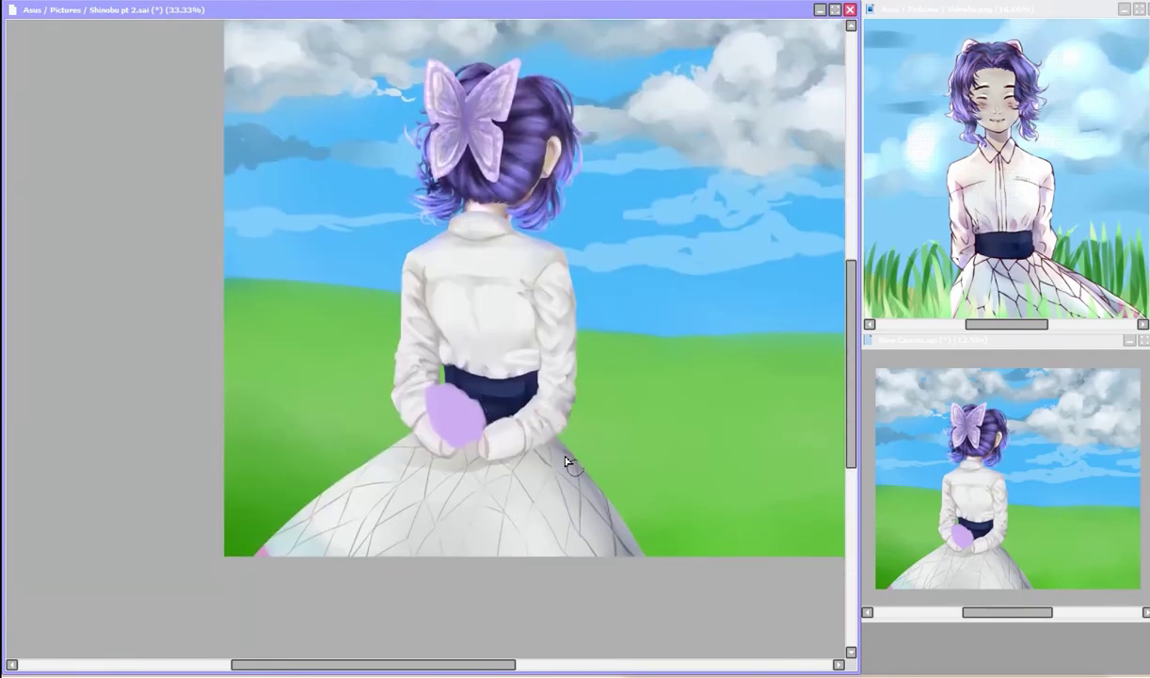
scroll(565, 461, "down", 1)
scroll(560, 517, "up", 1)
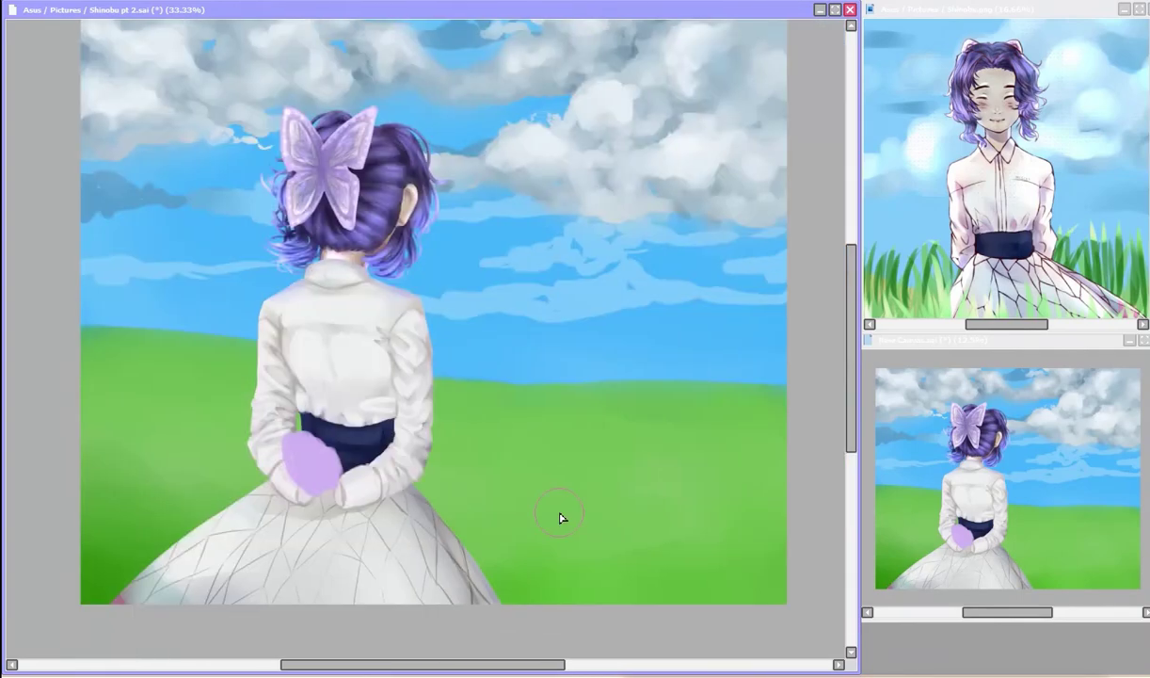
scroll(560, 517, "up", 2)
scroll(244, 441, "down", 3)
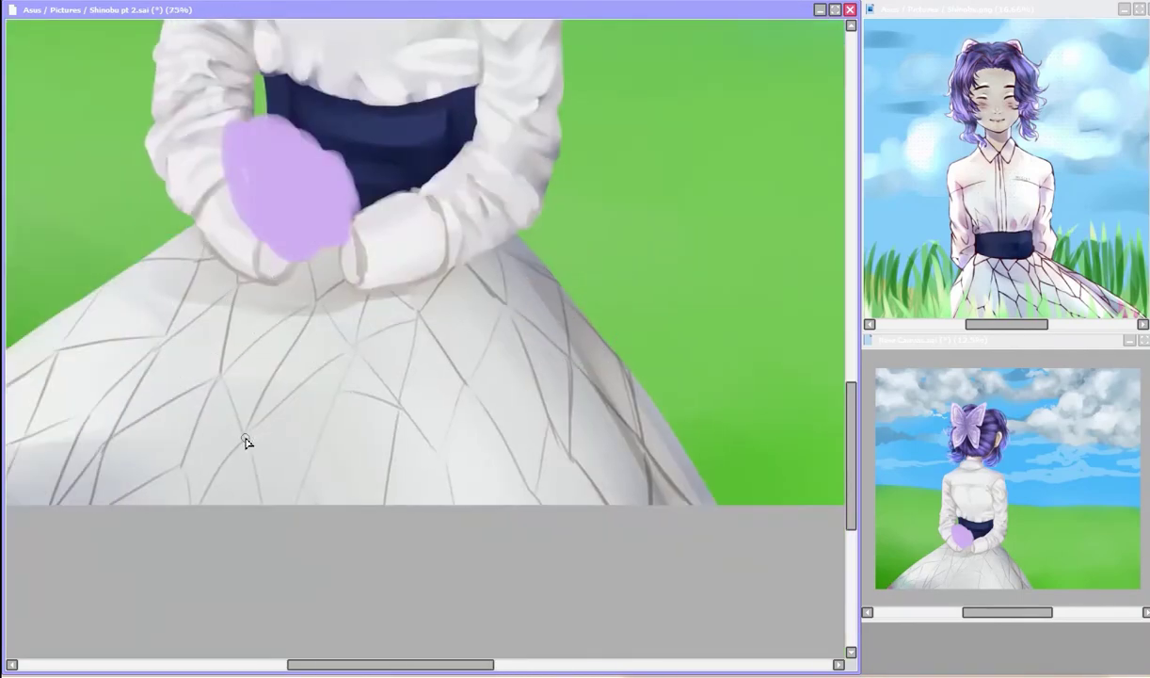
left_click_drag(380, 381, 369, 446)
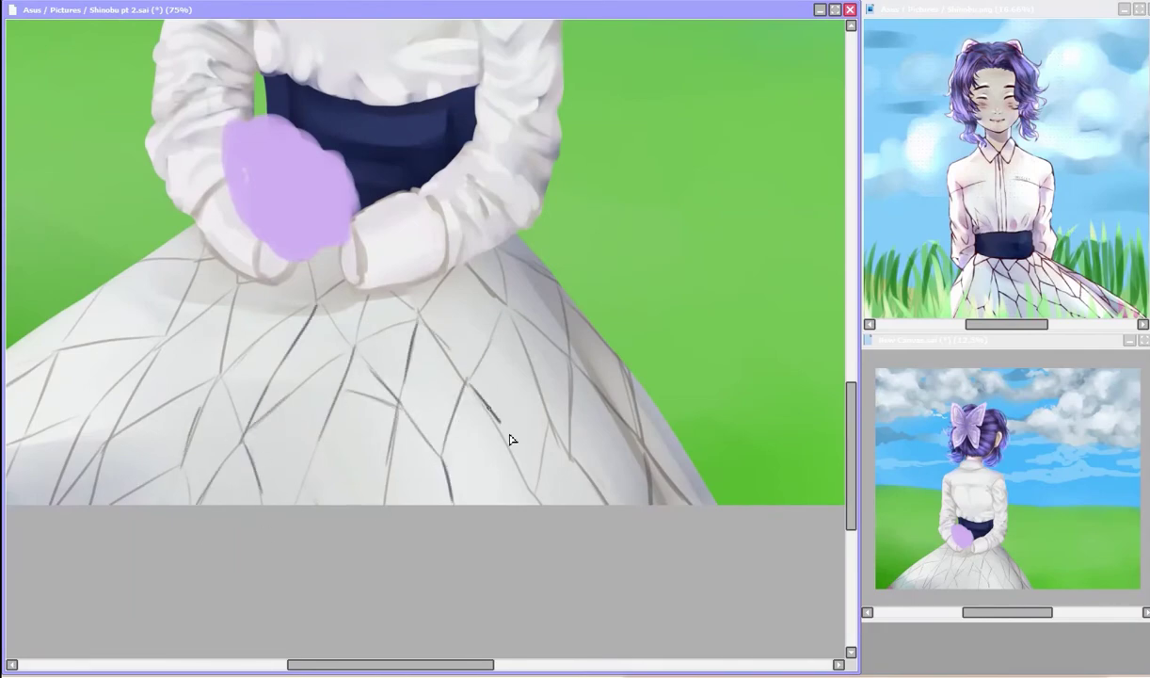
scroll(260, 411, "left", 3)
scroll(279, 351, "down", 3)
scroll(280, 351, "up", 1)
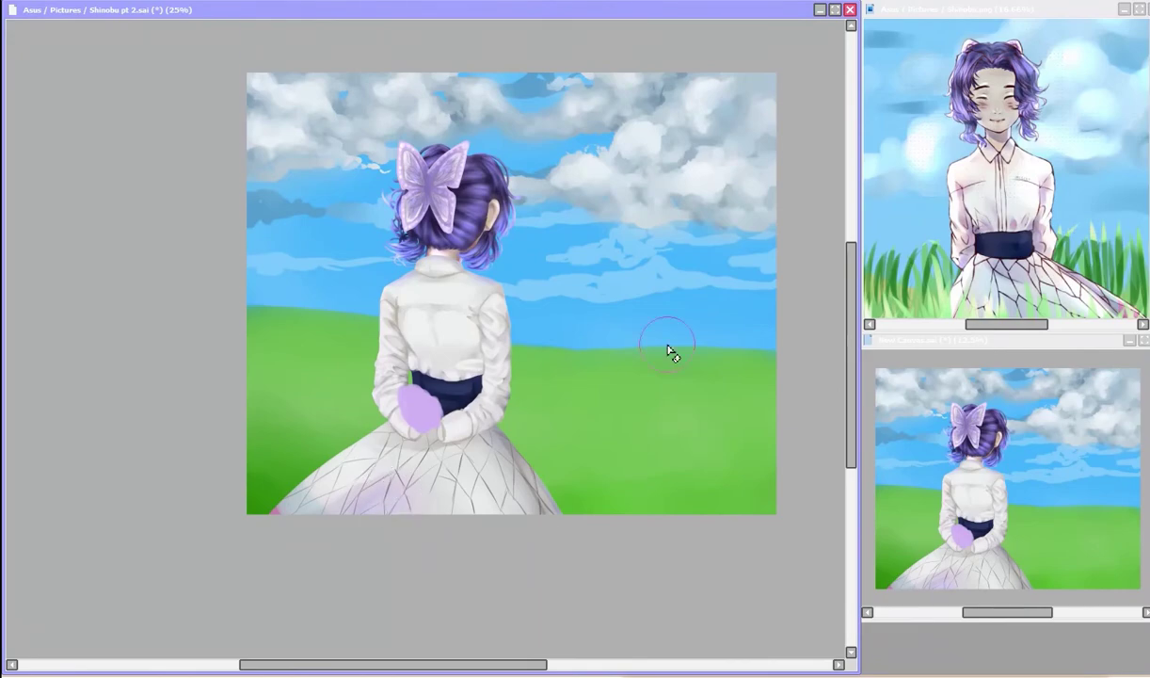
scroll(308, 287, "up", 3)
Step: Paint four star-shaped purple flowers on the lavender bouquet
scroll(403, 388, "down", 1)
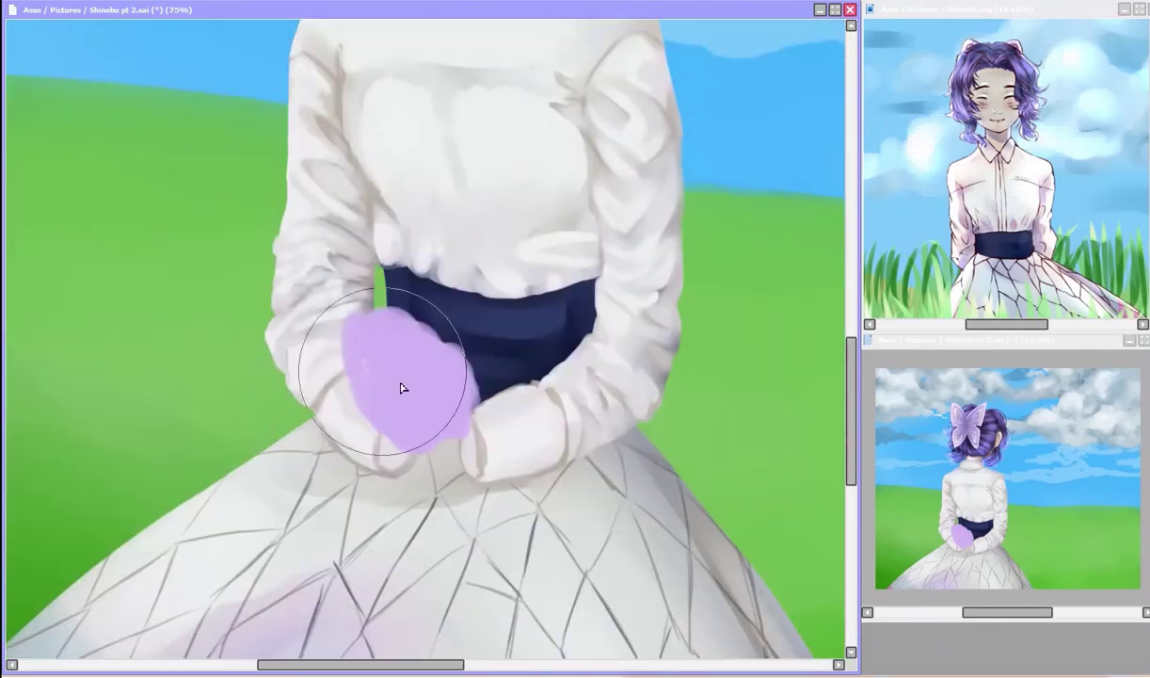
scroll(290, 385, "up", 2)
mouse_move(275, 345)
left_mouse_down()
mouse_move(294, 400)
mouse_move(263, 412)
left_mouse_up()
left_click_drag(301, 365, 284, 428)
mouse_move(294, 266)
left_mouse_down()
mouse_move(321, 295)
mouse_move(311, 303)
left_mouse_up()
mouse_move(372, 324)
left_mouse_down()
mouse_move(411, 337)
mouse_move(411, 427)
mouse_move(465, 426)
mouse_move(485, 396)
mouse_move(481, 352)
left_mouse_up()
Step: Outline the butterfly-shaped flower's petals and add petal strokes to the top flower
scroll(306, 266, "up", 2)
left_click_drag(411, 339, 451, 305)
left_click_drag(455, 101, 314, 27)
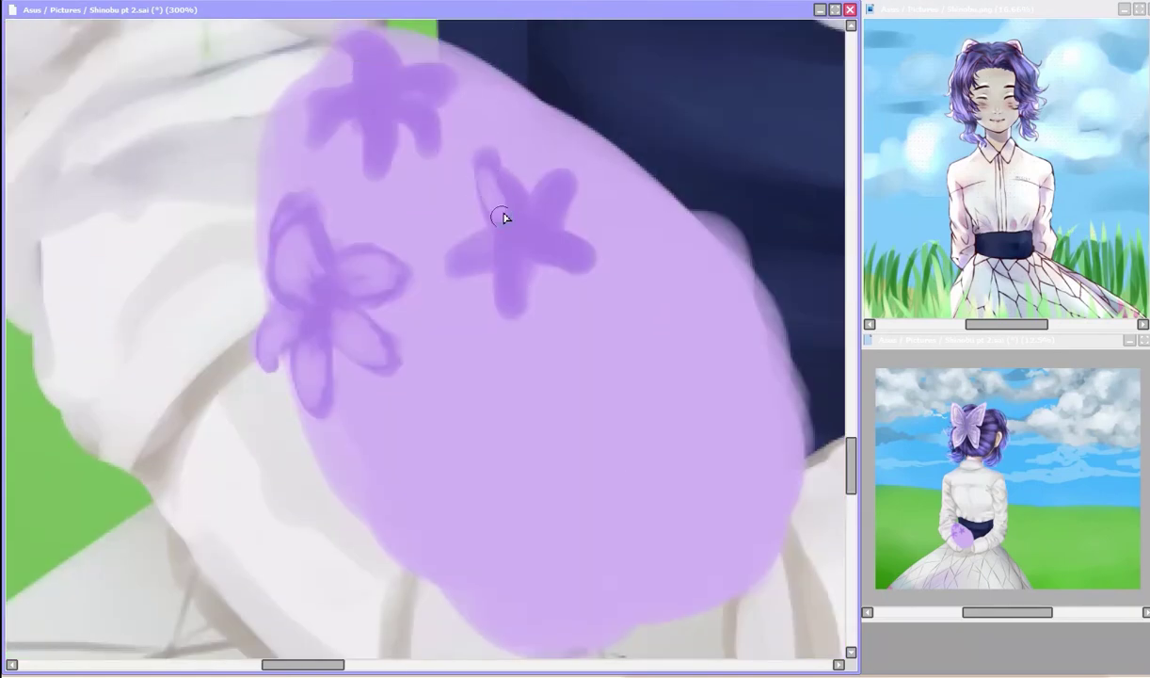
left_click_drag(475, 158, 442, 249)
left_click_drag(565, 259, 546, 223)
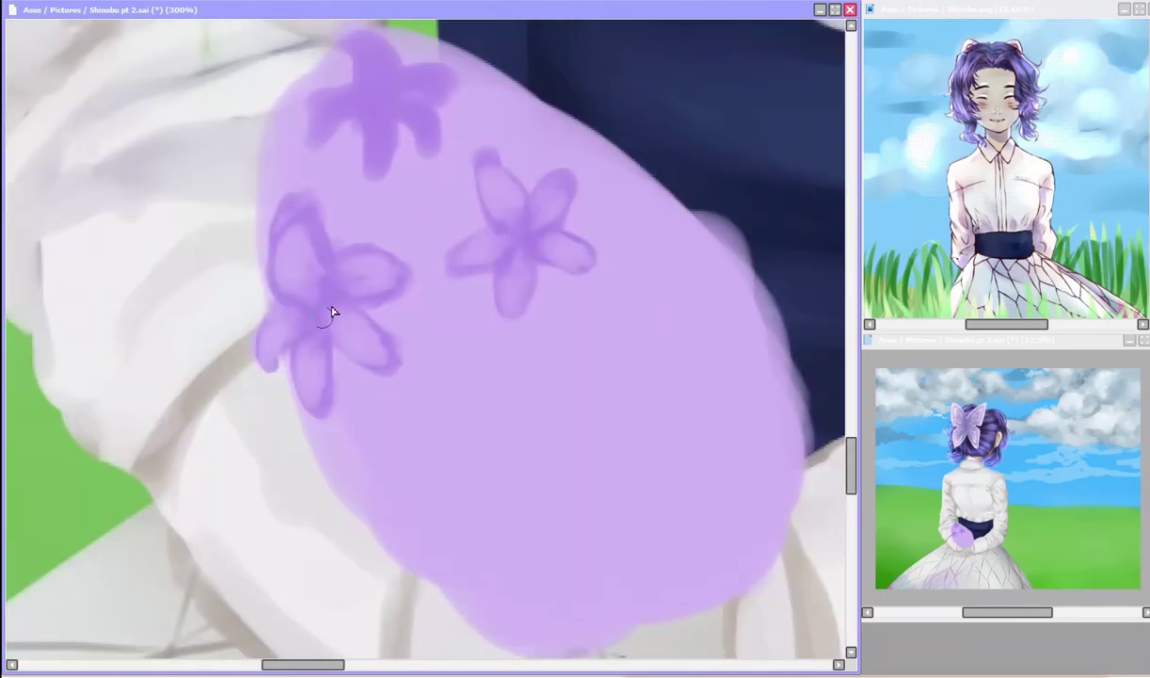
scroll(520, 363, "up", 2)
mouse_move(374, 187)
left_mouse_down()
mouse_move(380, 239)
mouse_move(449, 198)
mouse_move(382, 207)
left_mouse_up()
scroll(584, 250, "down", 4)
Step: Paint a new five-petal flower with lighter petal outlines and shading
left_click_drag(564, 269, 579, 341)
mouse_move(508, 353)
left_mouse_down()
mouse_move(588, 407)
mouse_move(570, 323)
mouse_move(596, 342)
left_mouse_up()
left_click_drag(659, 292, 578, 315)
left_click_drag(527, 357, 621, 385)
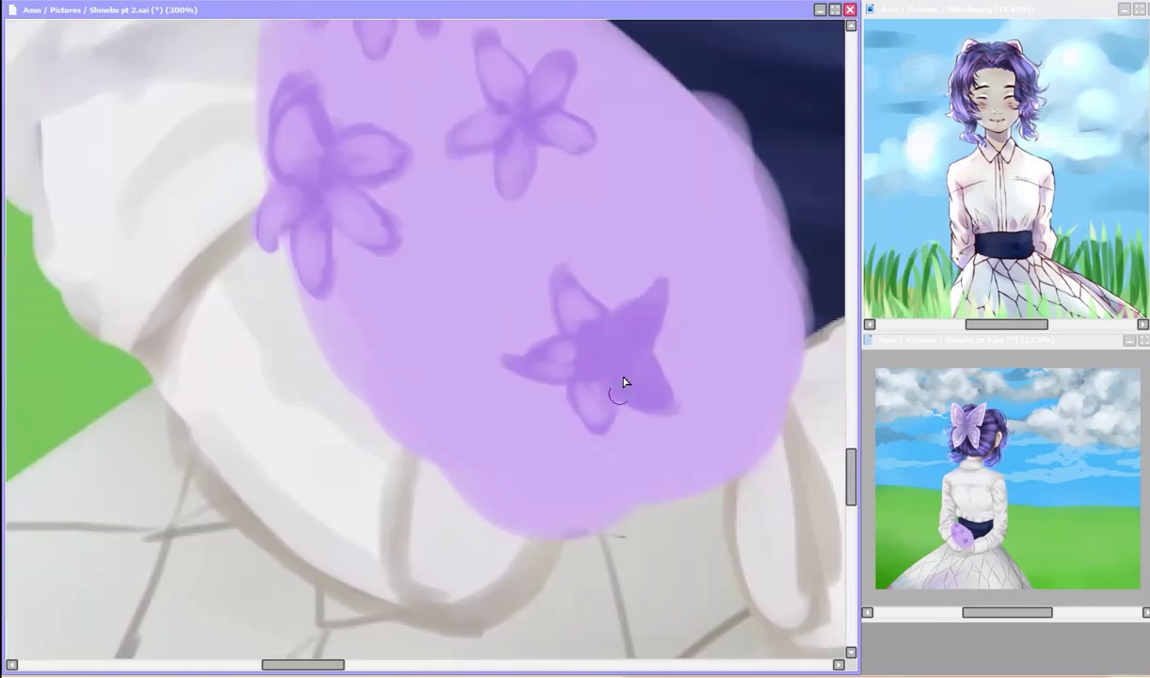
left_click_drag(583, 311, 683, 417)
scroll(683, 417, "up", 2)
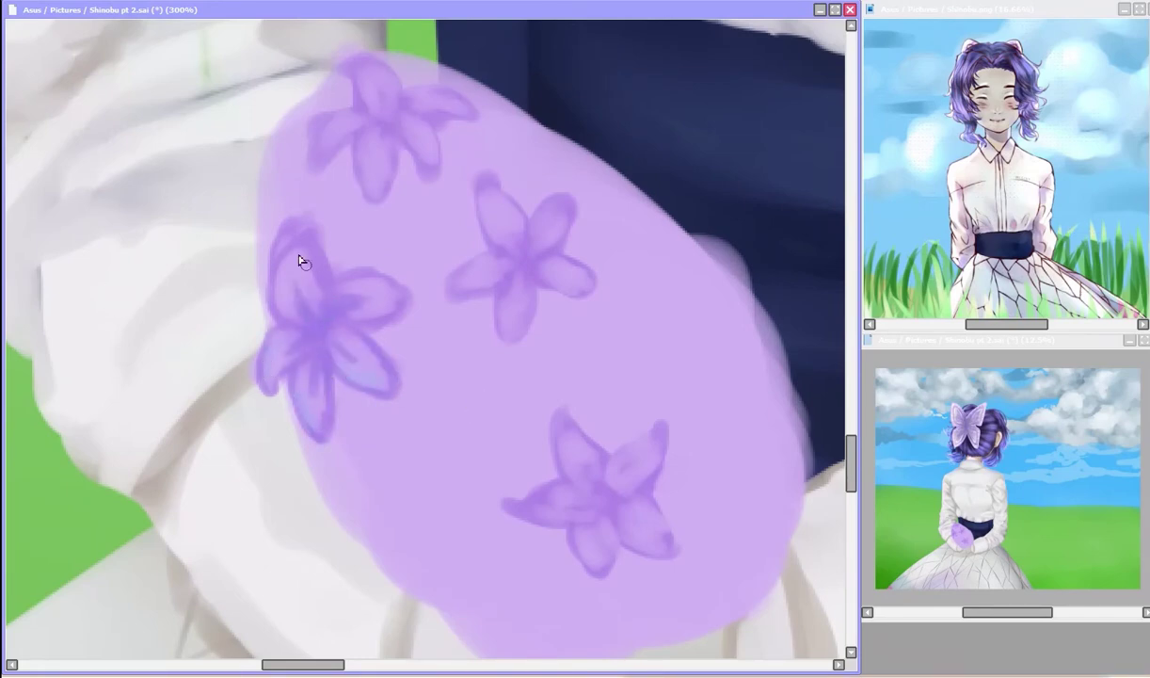
scroll(390, 186, "up", 2)
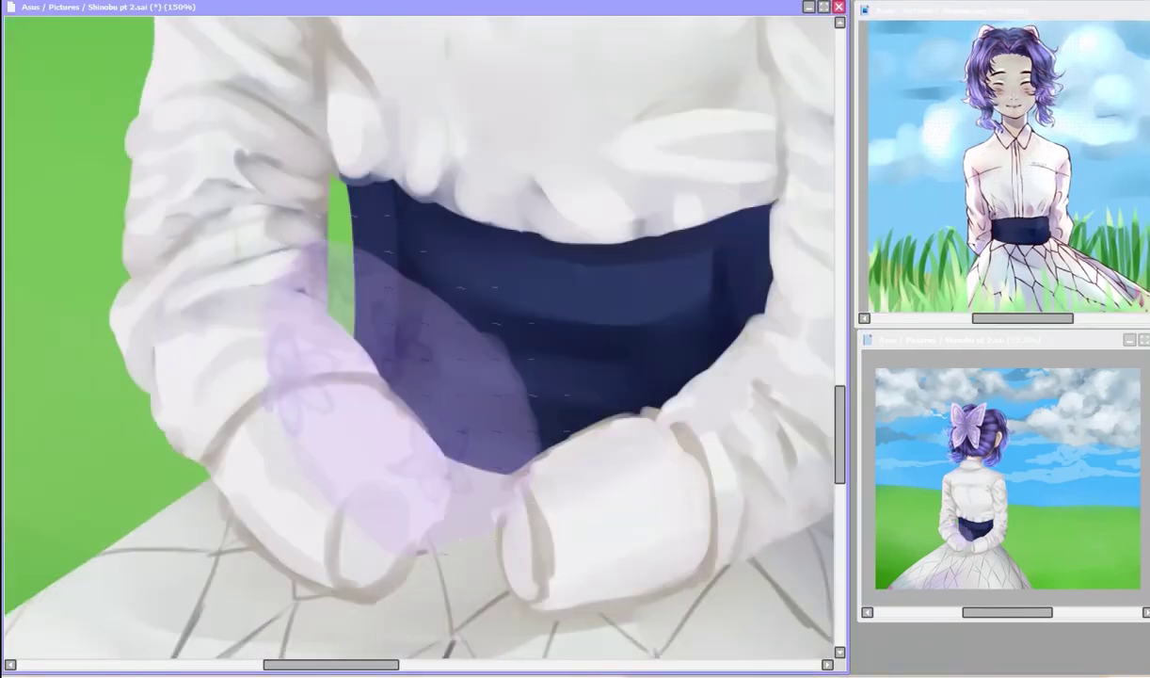
Step: Paint a purple flower with darker petal outlines, plus a second flower shape
key("ctrl+plus")
mouse_move(321, 251)
left_mouse_down()
mouse_move(296, 269)
mouse_move(282, 263)
mouse_move(331, 268)
left_mouse_up()
key("ctrl+plus")
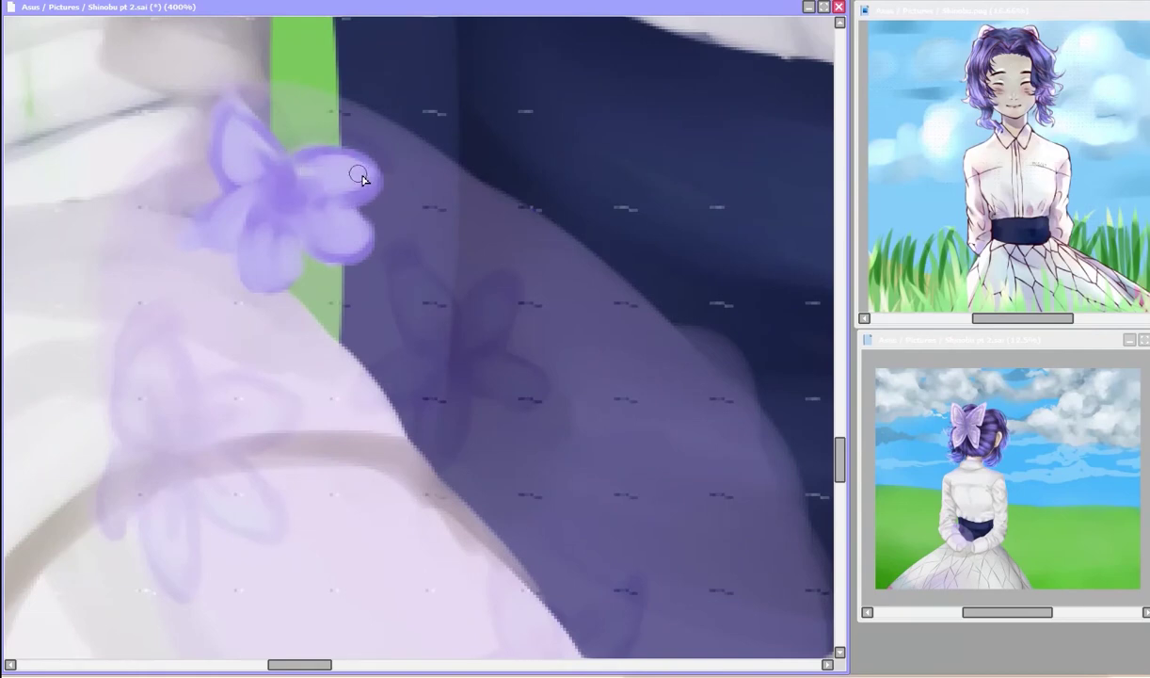
mouse_move(362, 179)
left_mouse_down()
mouse_move(288, 221)
mouse_move(209, 235)
left_mouse_up()
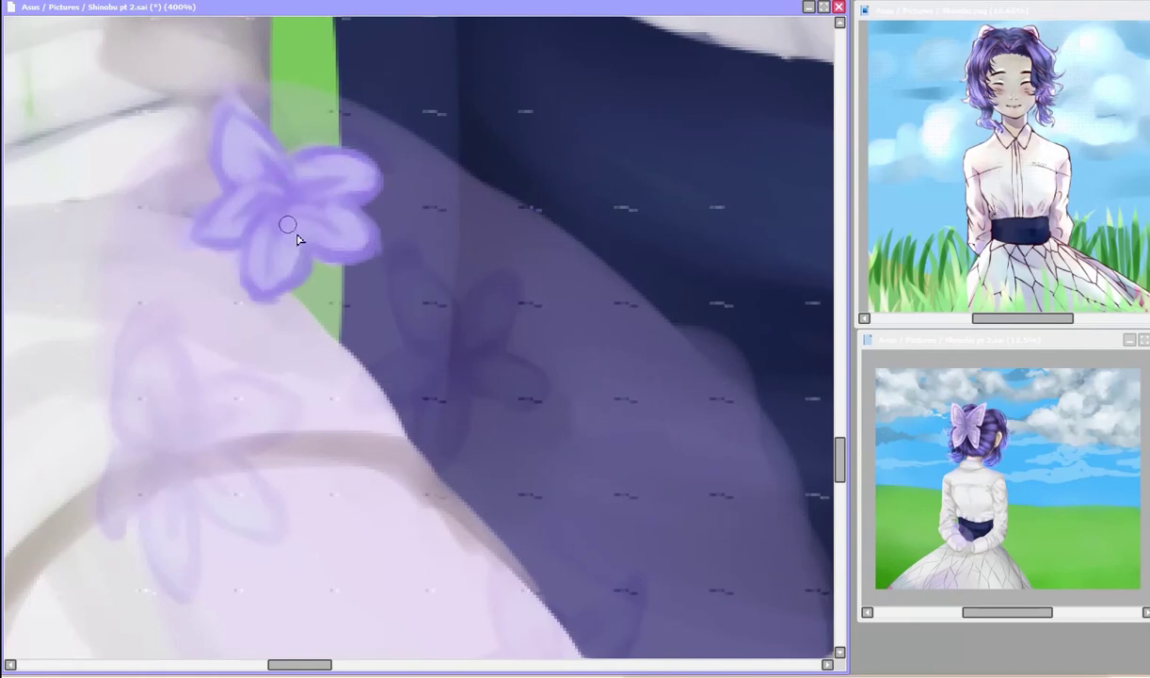
mouse_move(155, 343)
left_mouse_down()
mouse_move(179, 372)
mouse_move(275, 124)
mouse_move(301, 141)
left_mouse_up()
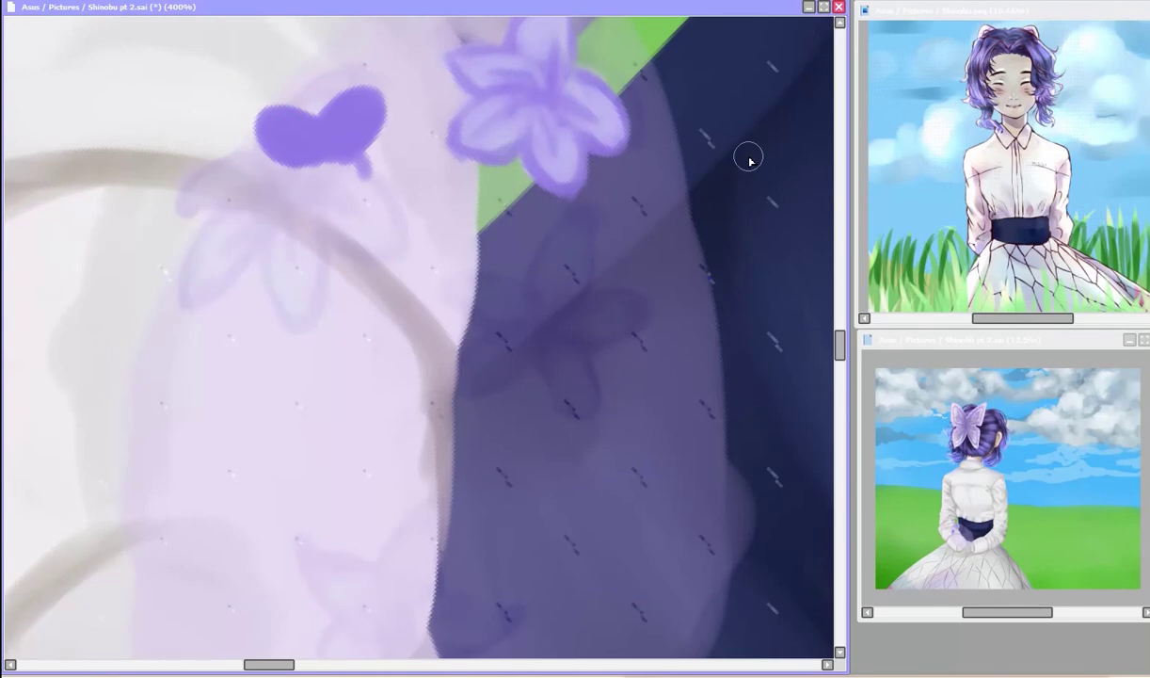
mouse_move(263, 160)
left_mouse_down()
mouse_move(359, 193)
mouse_move(372, 146)
left_mouse_up()
Step: Level the canvas rotation and add lighter highlights, starting another flower
key("Home")
mouse_move(216, 198)
left_mouse_down()
mouse_move(179, 300)
mouse_move(278, 290)
mouse_move(236, 226)
mouse_move(405, 267)
mouse_move(218, 211)
left_mouse_up()
mouse_move(362, 235)
left_mouse_down()
mouse_move(411, 307)
mouse_move(357, 331)
mouse_move(356, 265)
mouse_move(341, 313)
mouse_move(403, 391)
mouse_move(308, 295)
mouse_move(474, 381)
left_mouse_up()
scroll(597, 465, "down", 2)
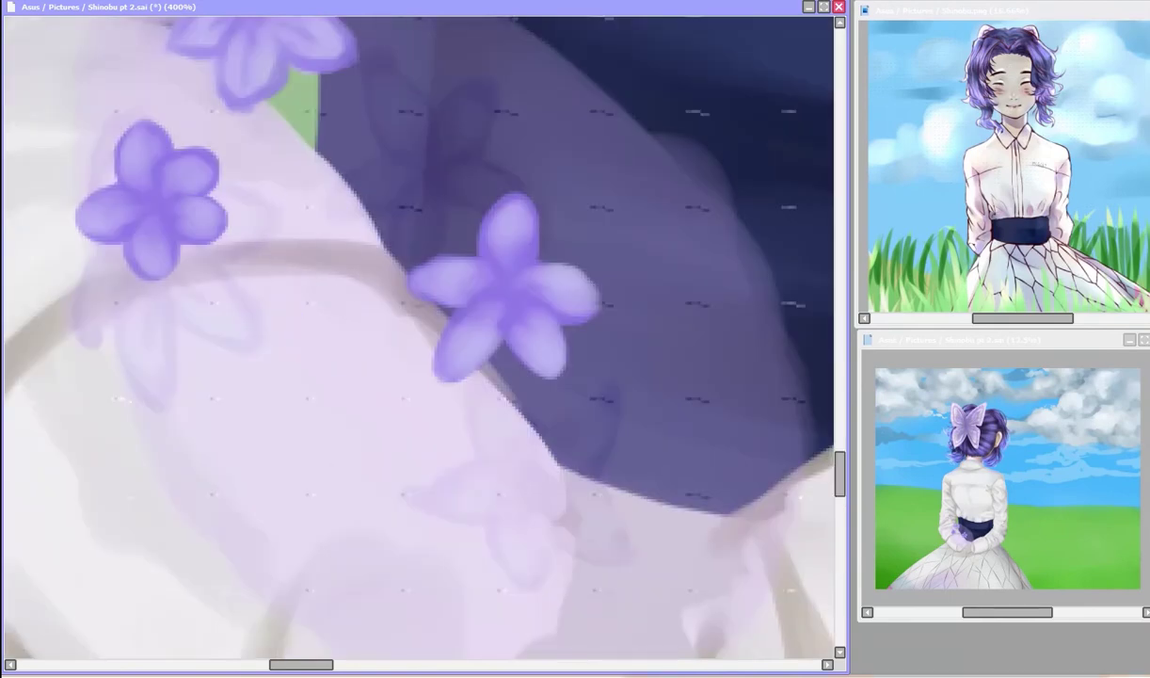
mouse_move(329, 330)
left_mouse_down()
mouse_move(272, 342)
mouse_move(226, 329)
mouse_move(273, 499)
mouse_move(416, 402)
left_mouse_up()
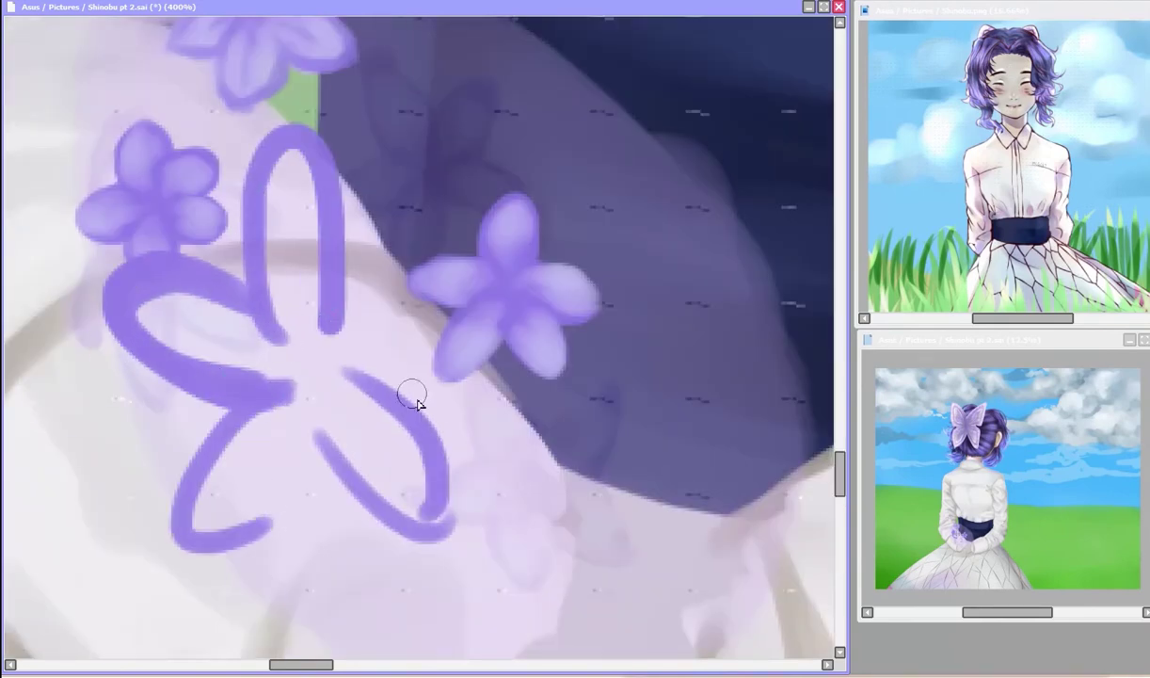
Step: Finish the large flower's petals, checking in a flipped view, and add light highlights
key("h")
left_click_drag(358, 367, 474, 321)
key("h")
mouse_move(207, 490)
left_mouse_down()
mouse_move(282, 410)
mouse_move(375, 506)
mouse_move(159, 310)
mouse_move(373, 326)
mouse_move(283, 252)
mouse_move(294, 158)
mouse_move(193, 334)
mouse_move(244, 303)
mouse_move(185, 534)
mouse_move(423, 525)
mouse_move(339, 395)
left_mouse_up()
scroll(339, 395, "up", 1)
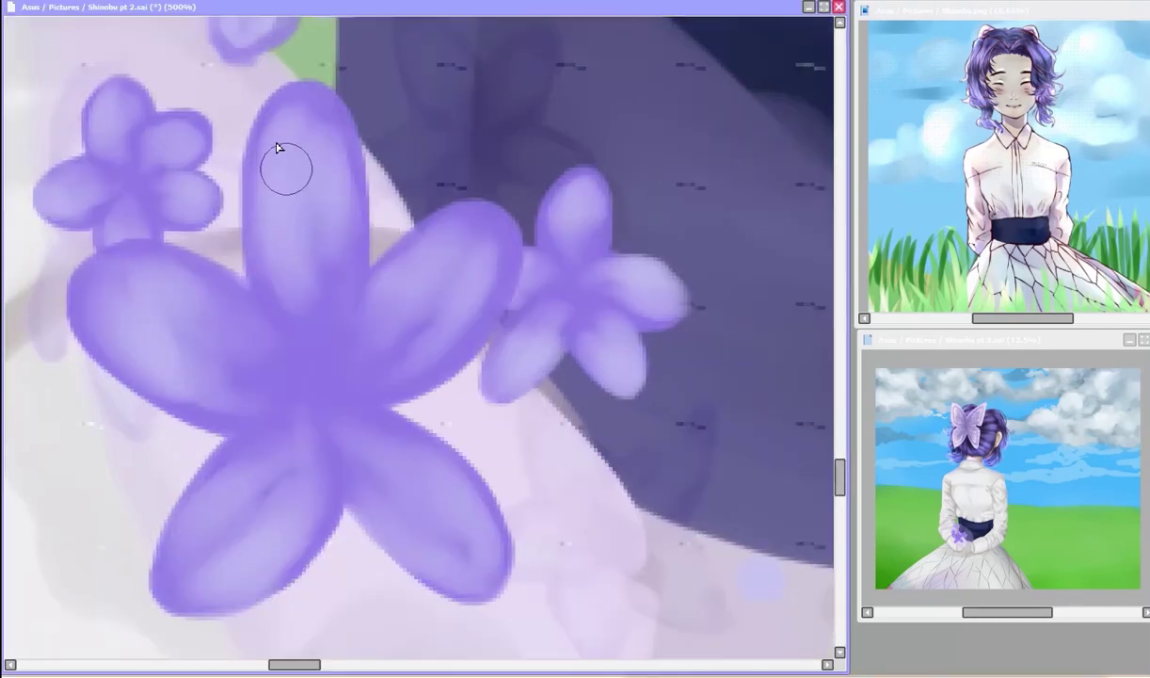
mouse_move(278, 154)
left_mouse_down()
mouse_move(282, 478)
mouse_move(318, 382)
left_mouse_up()
Step: Paste small flower copies and a rotated cluster lower on the bouquet
scroll(353, 373, "down", 3)
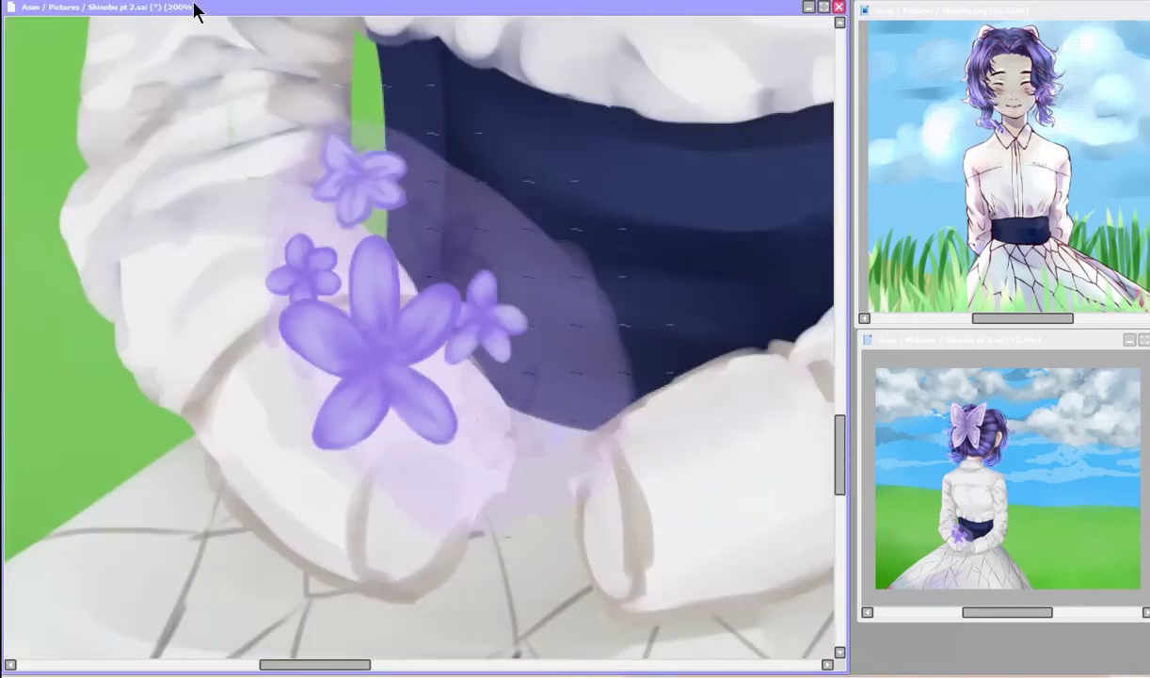
key("ctrl+v")
mouse_move(485, 315)
left_mouse_down()
mouse_move(505, 236)
mouse_move(398, 342)
mouse_move(595, 325)
left_mouse_up()
key("ctrl+v")
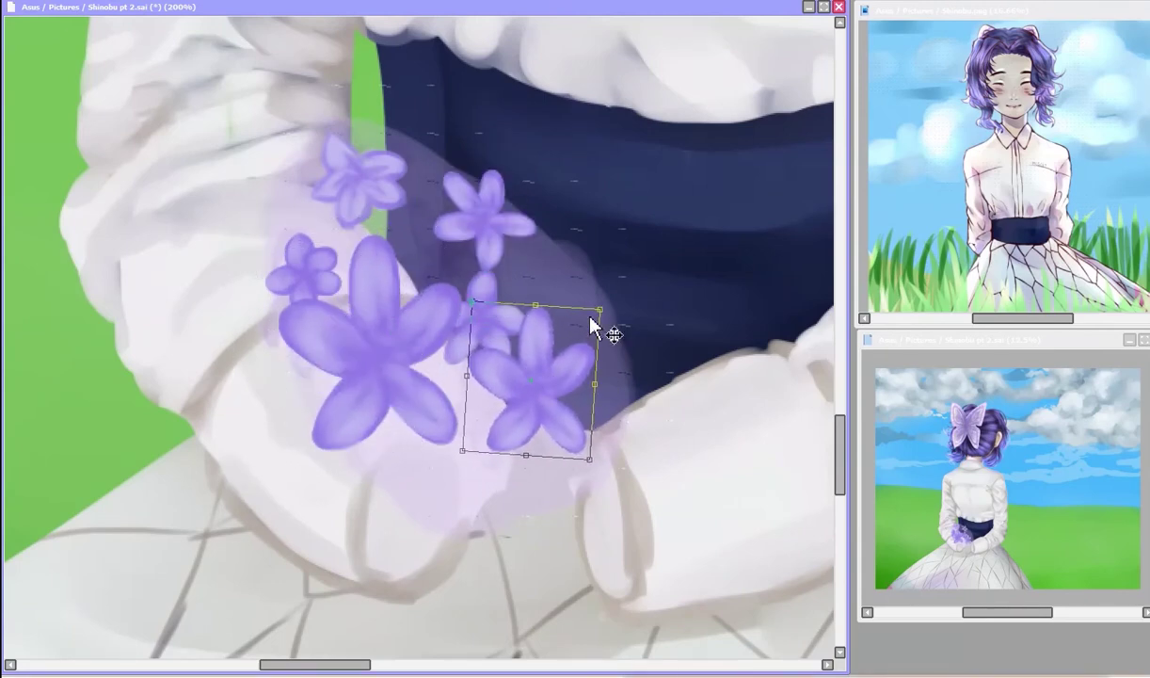
key("ctrl+v")
left_click_drag(514, 341, 436, 354)
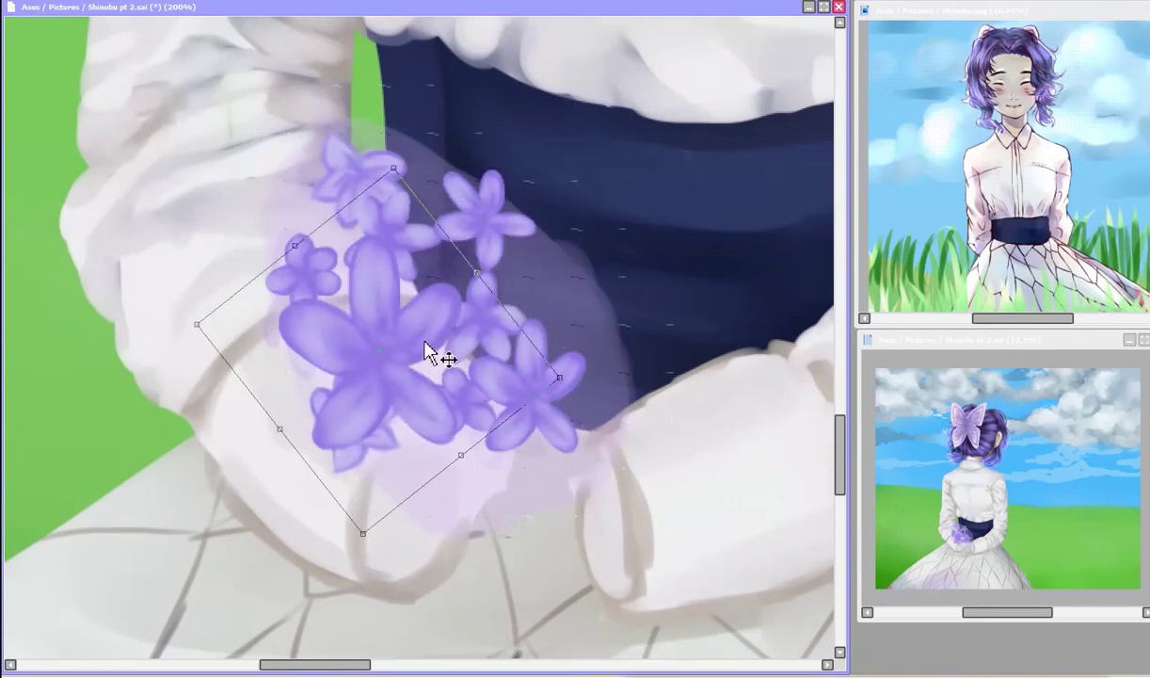
mouse_move(300, 236)
left_mouse_down()
mouse_move(433, 133)
mouse_move(629, 257)
mouse_move(560, 380)
left_mouse_up()
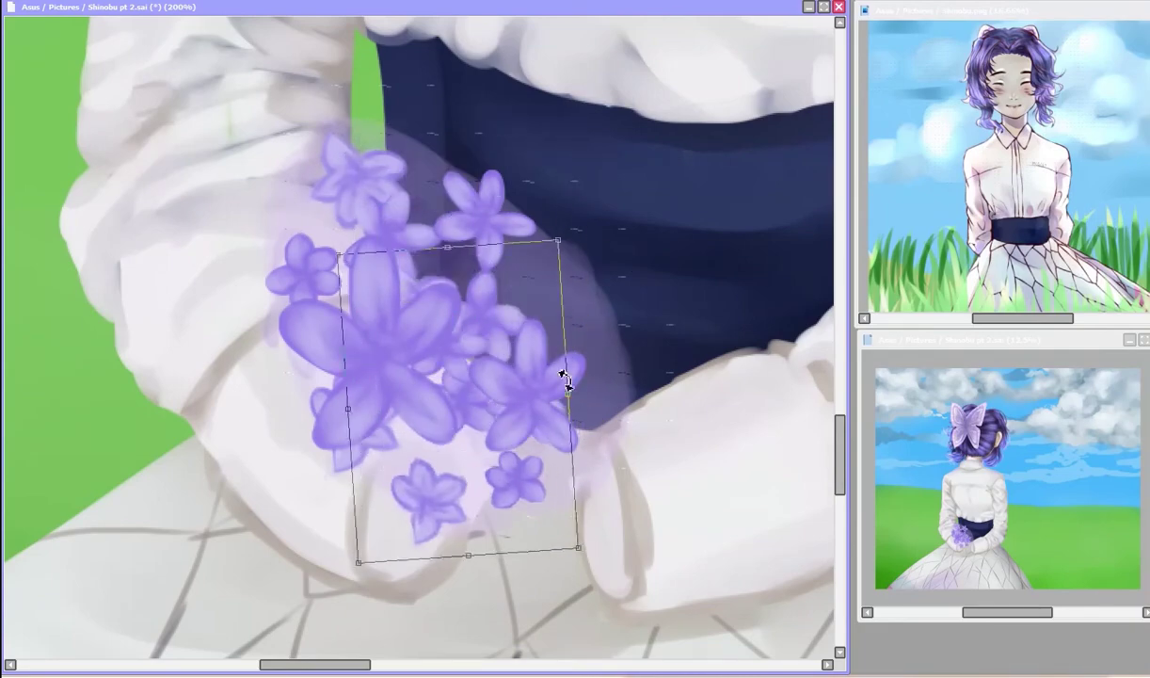
key("Return")
Step: Paste more rotated, resized flower copies near the top of the bouquet
key("ctrl+v")
mouse_move(642, 296)
left_mouse_down()
mouse_move(423, 236)
mouse_move(560, 205)
mouse_move(521, 359)
mouse_move(429, 194)
mouse_move(449, 199)
left_mouse_up()
key("Return")
key("ctrl+v")
key("Return")
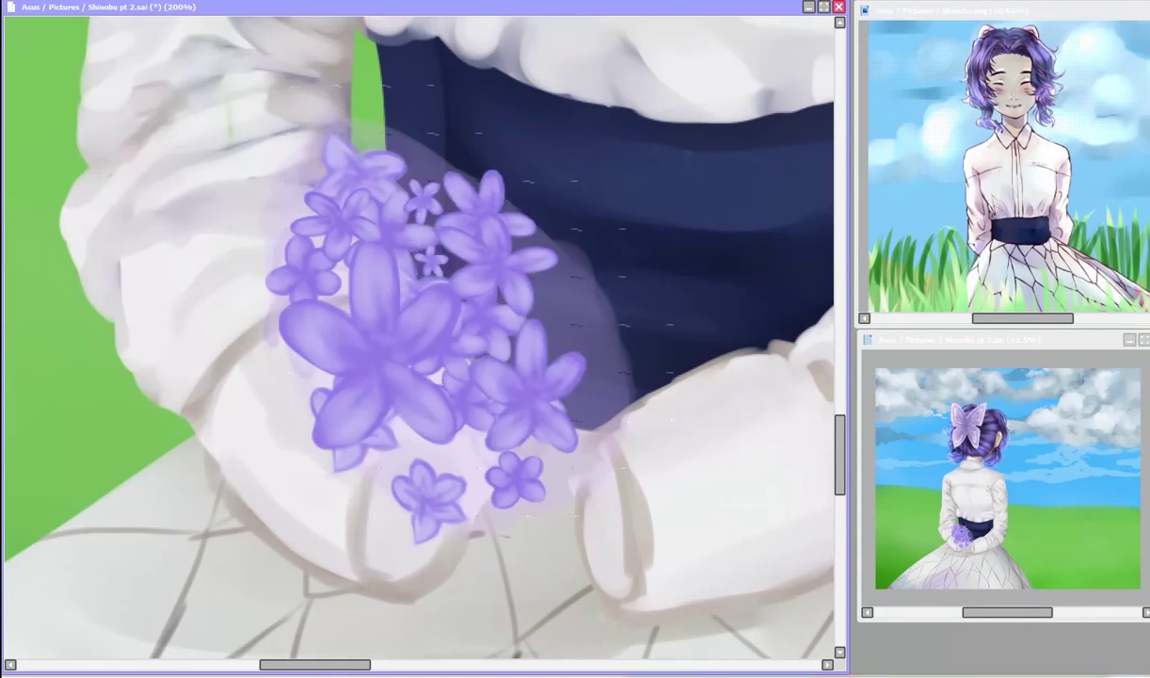
Step: Paint green stems under the flowers and paste an enlarged, rotated cluster copy
left_click_drag(442, 414, 526, 539)
mouse_move(466, 443)
left_mouse_down()
mouse_move(441, 303)
mouse_move(521, 542)
left_mouse_up()
key("ctrl+v")
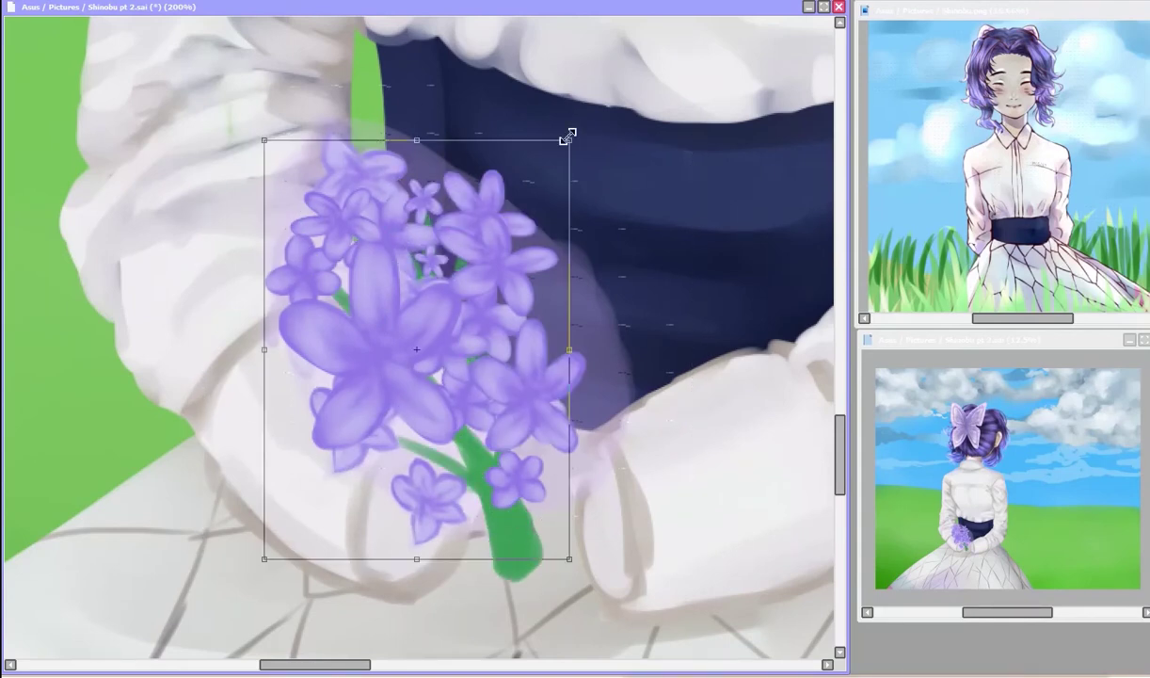
mouse_move(569, 134)
left_mouse_down()
mouse_move(463, 308)
mouse_move(557, 385)
mouse_move(619, 216)
mouse_move(456, 289)
mouse_move(565, 368)
left_mouse_up()
Step: Commit the enlarged cluster and darken the stem and leaf edges in green
key("Return")
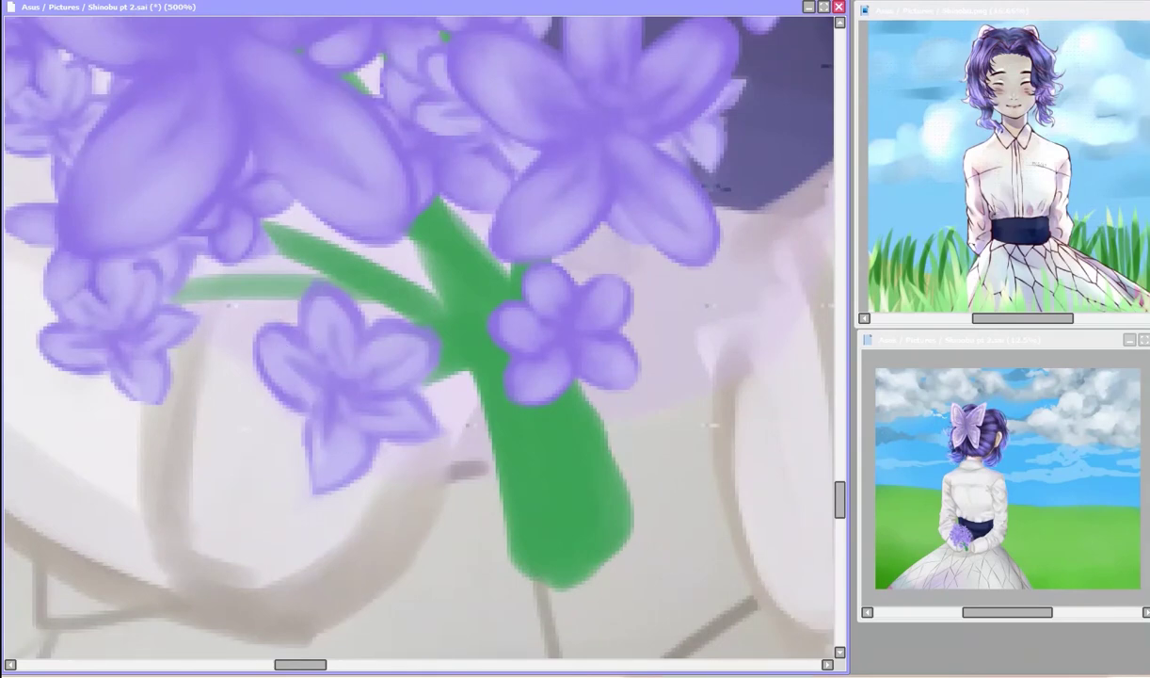
left_click_drag(428, 209, 513, 325)
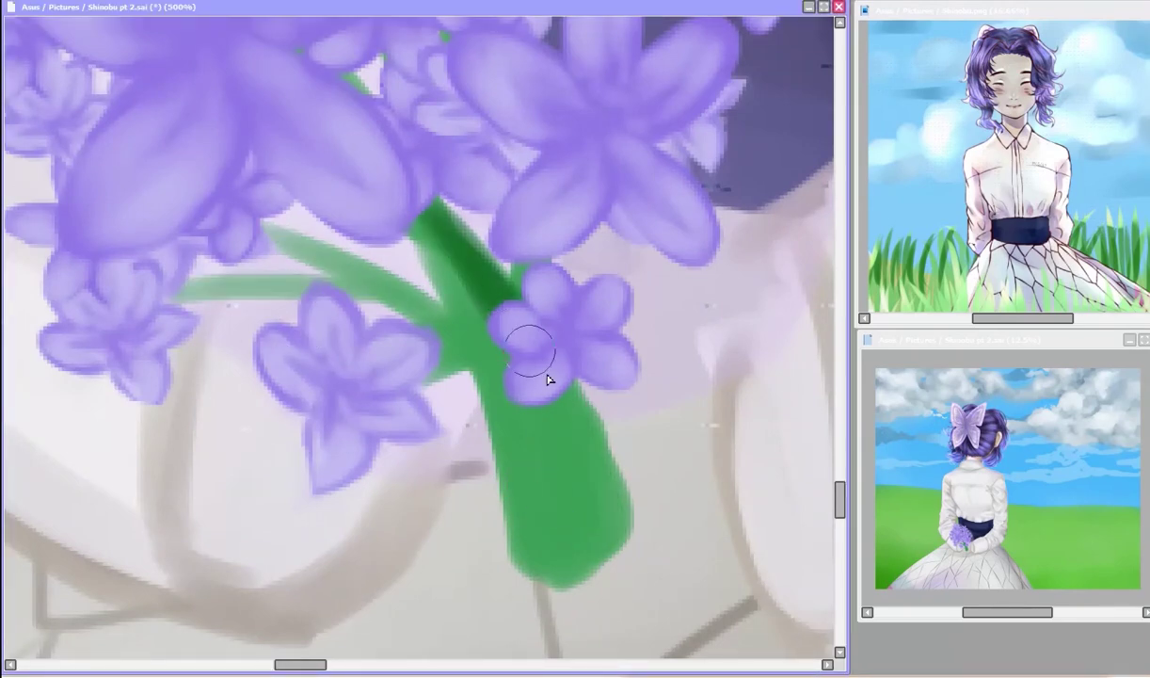
left_click_drag(549, 379, 616, 541)
mouse_move(414, 297)
left_mouse_down()
mouse_move(318, 243)
mouse_move(441, 211)
mouse_move(446, 314)
mouse_move(508, 325)
mouse_move(392, 326)
mouse_move(494, 441)
mouse_move(553, 390)
mouse_move(590, 457)
left_mouse_up()
scroll(401, 385, "down", 2)
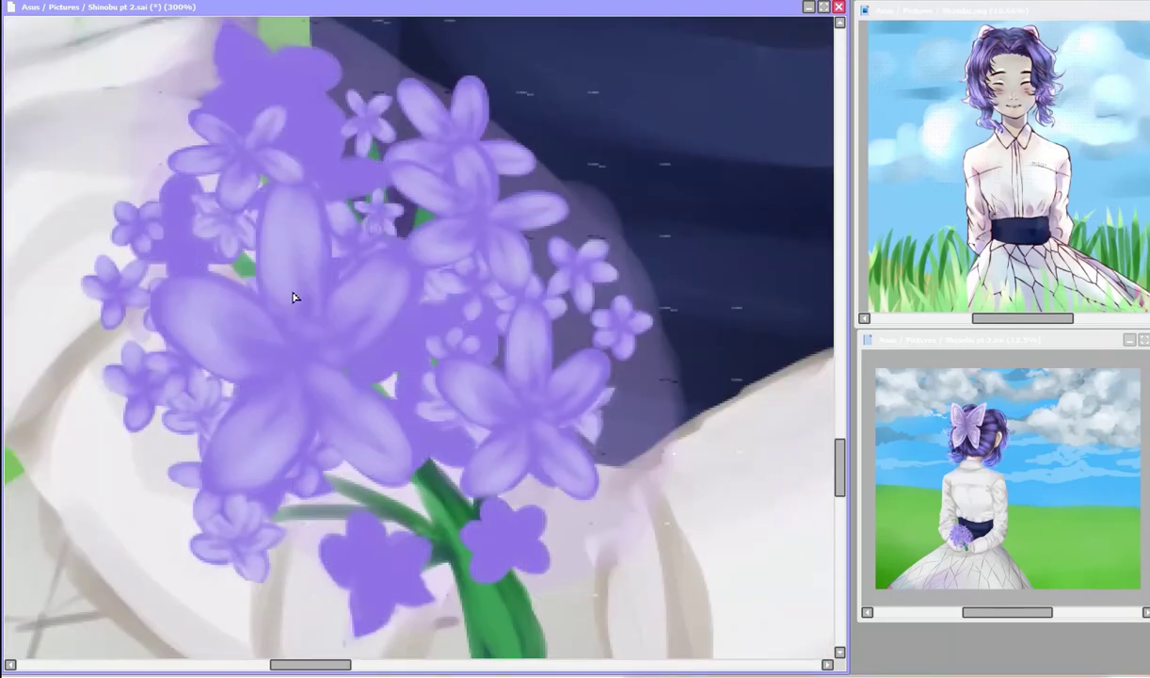
Step: Lower the back flowers' saturation in Hue and Saturation, comparing before and after
key("ctrl+u")
left_click_drag(843, 131, 806, 135)
key("Return")
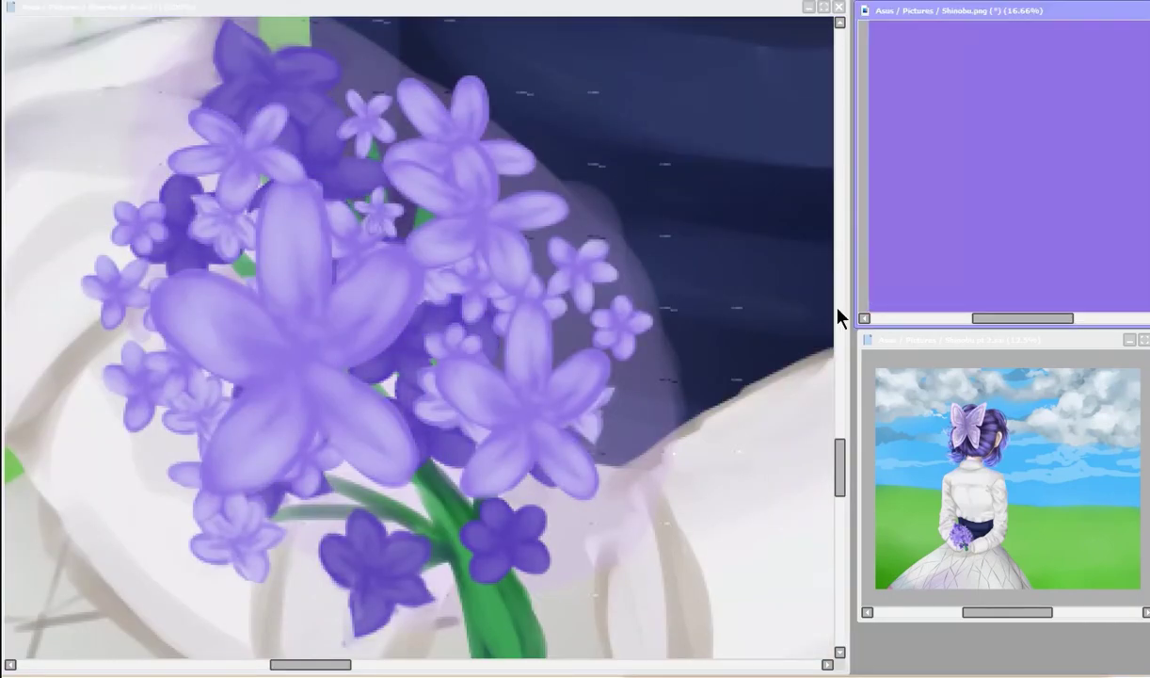
scroll(398, 223, "up", 2)
key("ctrl+z")
key("ctrl+y")
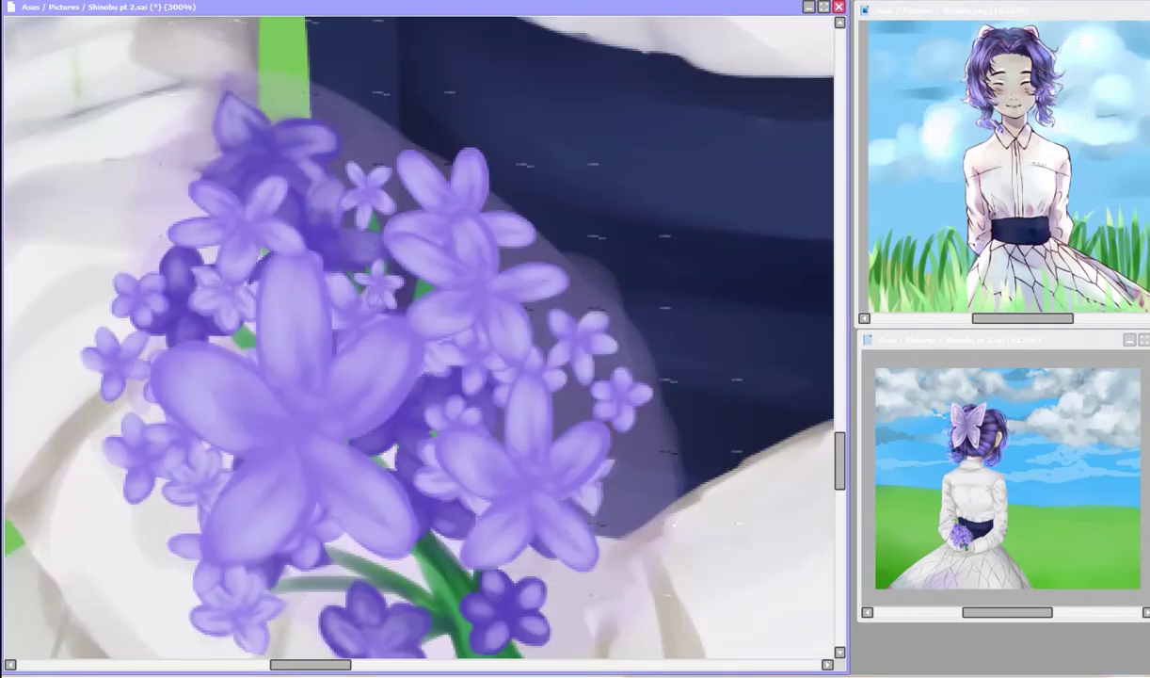
Step: Apply two Hue and Saturation passes to the flowers and darken the big flower's centre purple
key("ctrl+u")
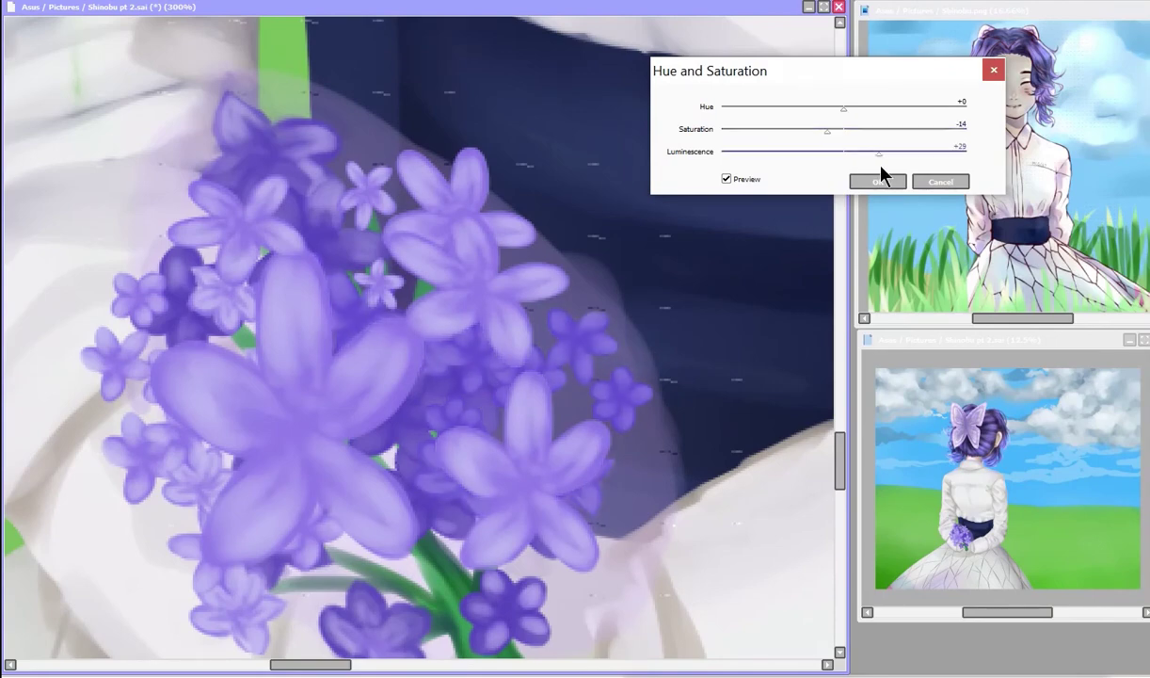
left_click(880, 177)
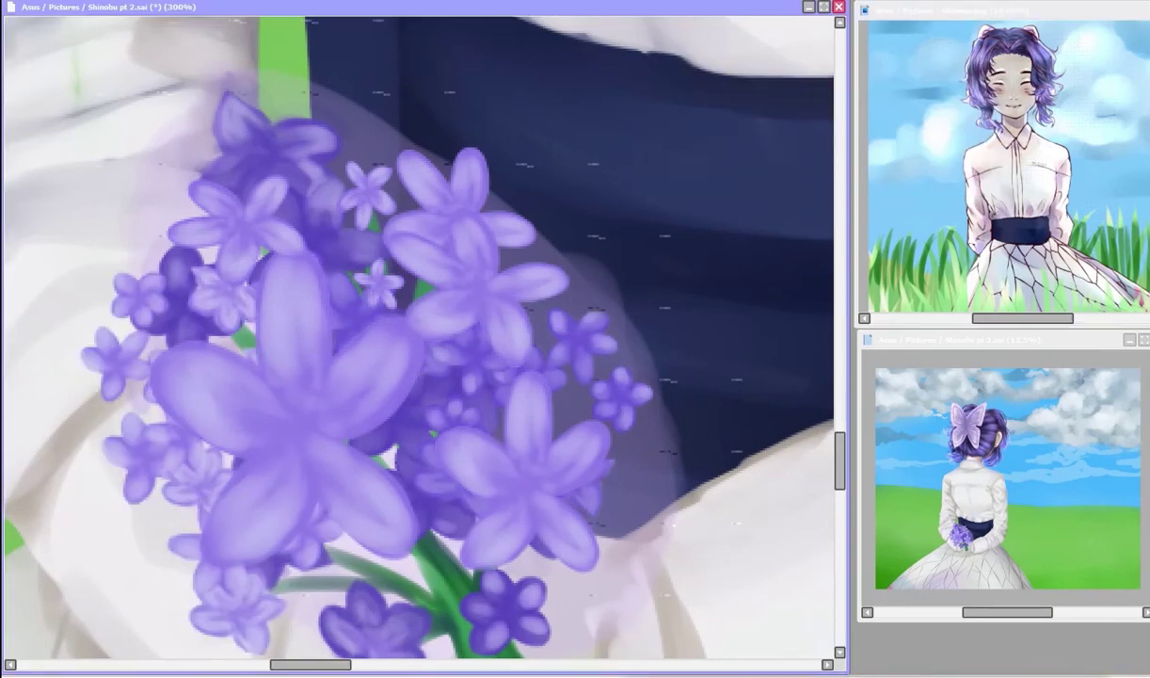
key("ctrl+u")
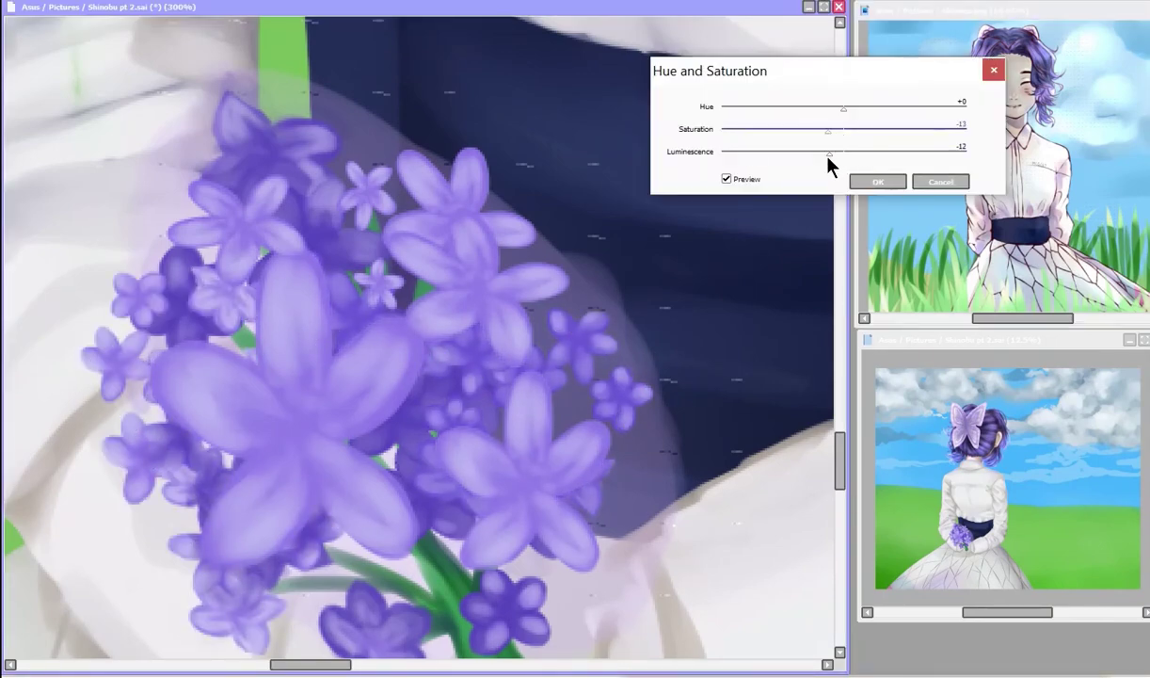
left_click(878, 182)
mouse_move(263, 413)
left_mouse_down()
mouse_move(282, 480)
mouse_move(317, 429)
left_mouse_up()
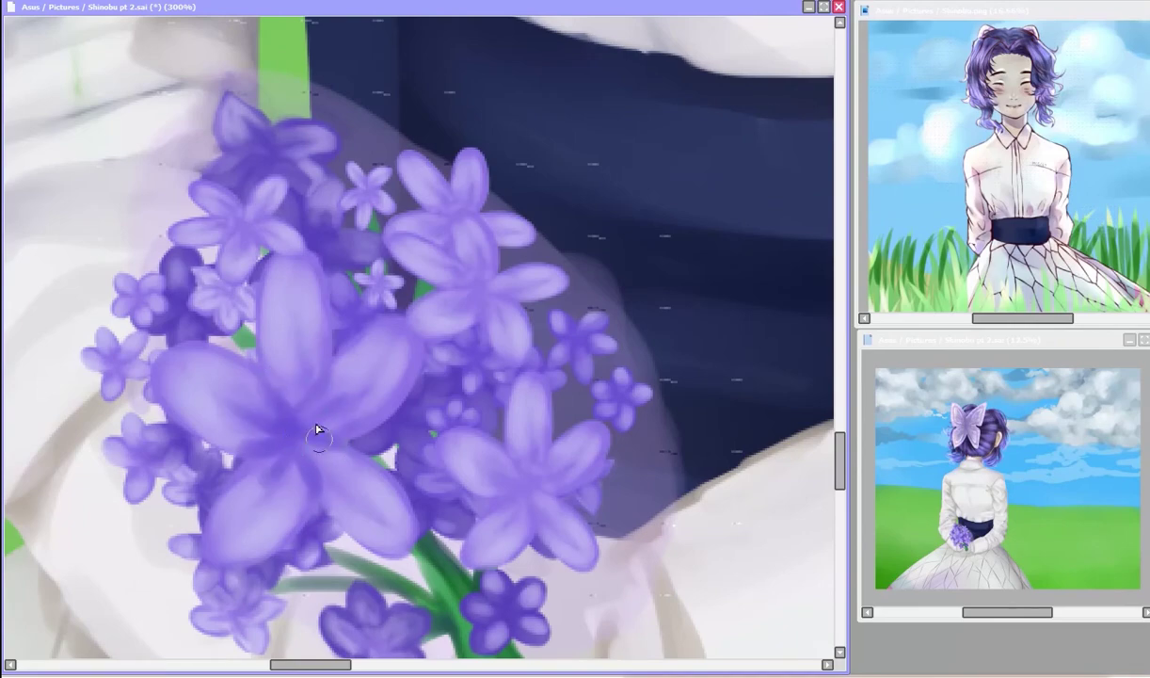
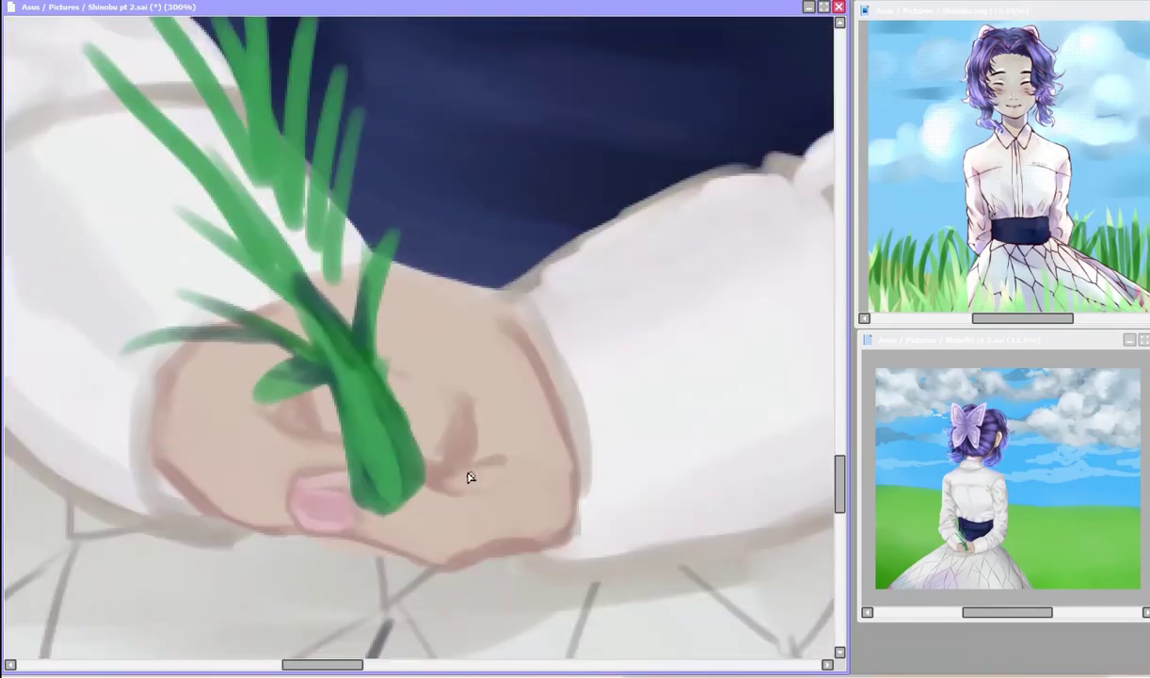
Step: Repaint the knuckle lines, cover the stalk's end with skin tone, and extend the green stem over the hand
mouse_move(470, 477)
left_mouse_down()
mouse_move(470, 419)
mouse_move(306, 421)
left_mouse_up()
left_click_drag(362, 503, 416, 490)
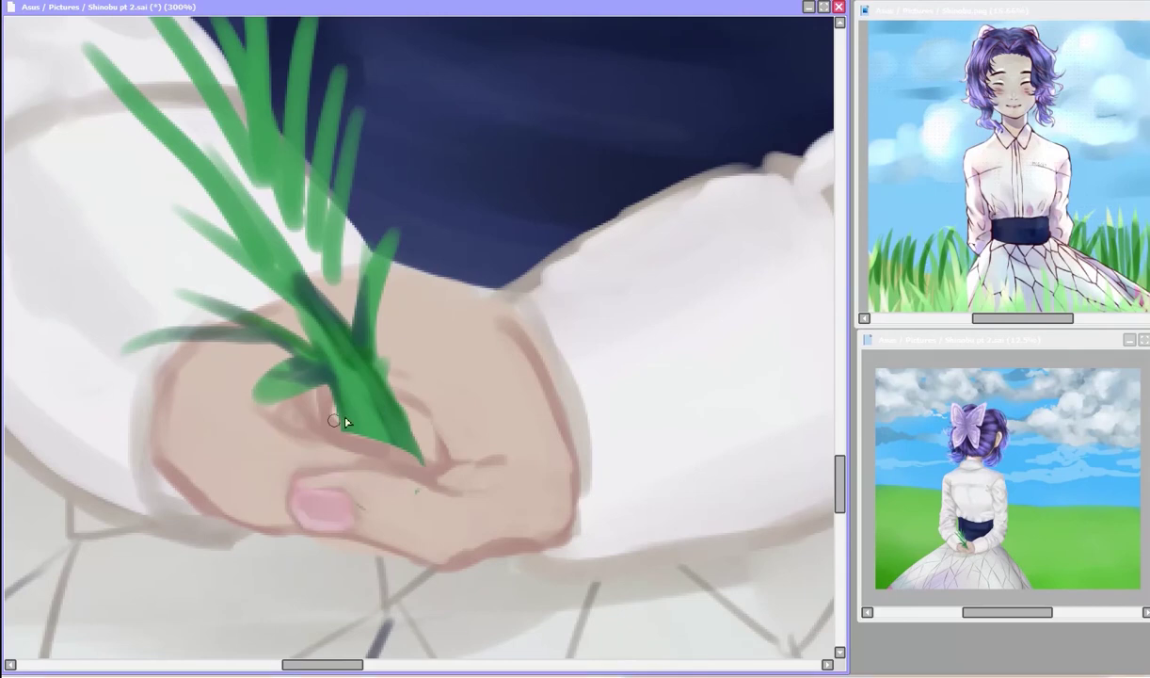
left_click_drag(350, 422, 328, 410)
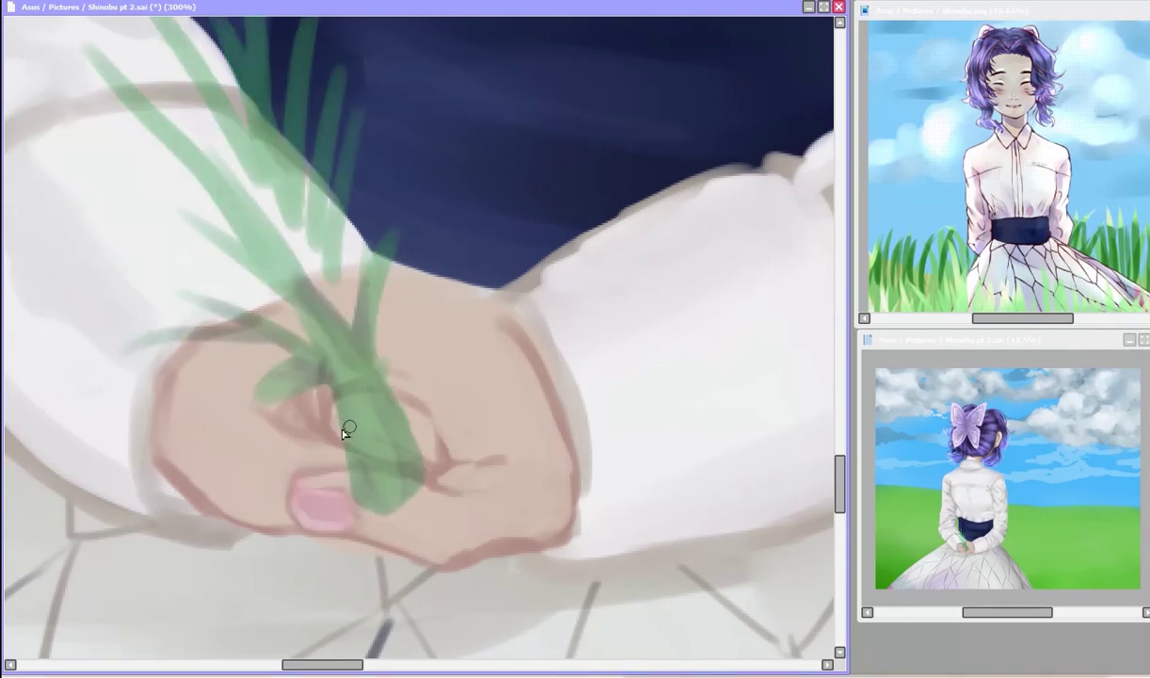
mouse_move(385, 468)
left_mouse_down()
mouse_move(353, 540)
mouse_move(336, 424)
mouse_move(356, 393)
left_mouse_up()
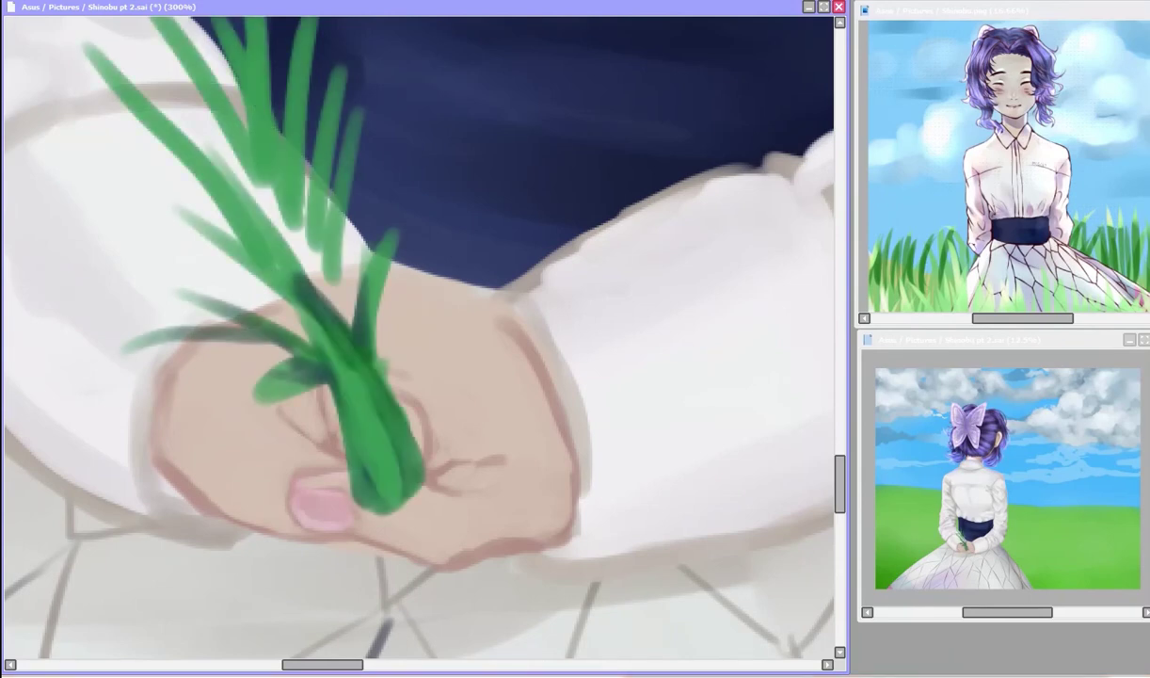
Step: Redraw the knuckle outlines across the hand and mirror the canvas to check them
mouse_move(363, 373)
left_mouse_down()
mouse_move(465, 390)
mouse_move(526, 431)
mouse_move(508, 393)
left_mouse_up()
left_click_drag(368, 316, 495, 445)
left_click_drag(358, 314, 461, 322)
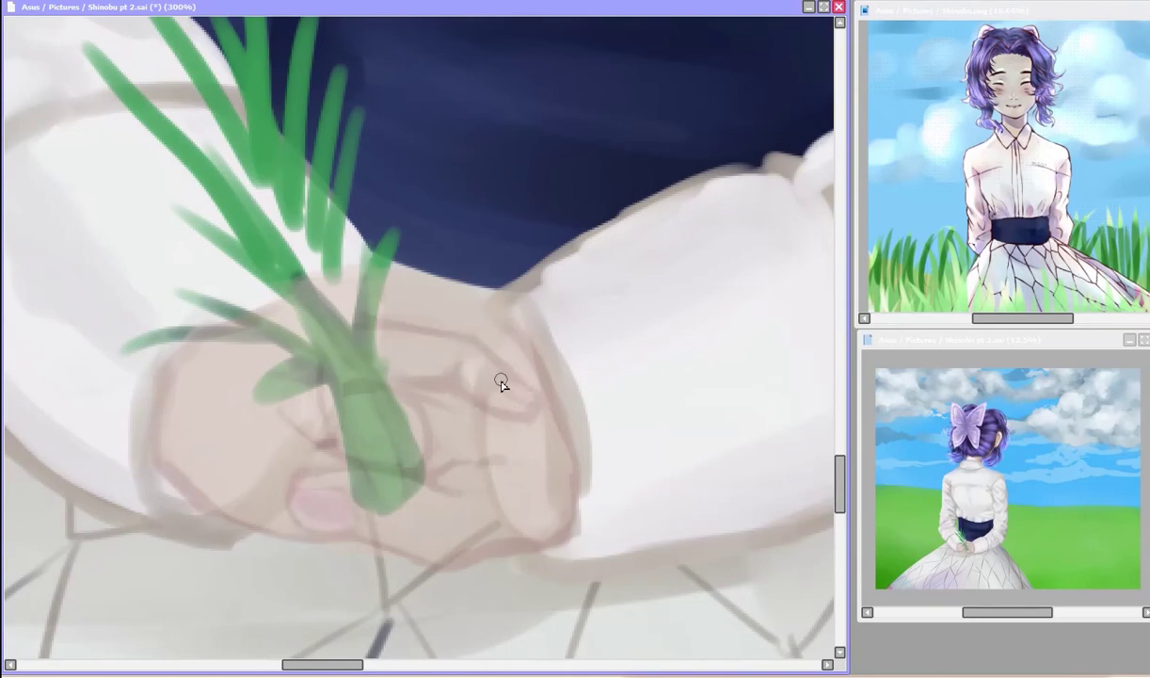
key("h")
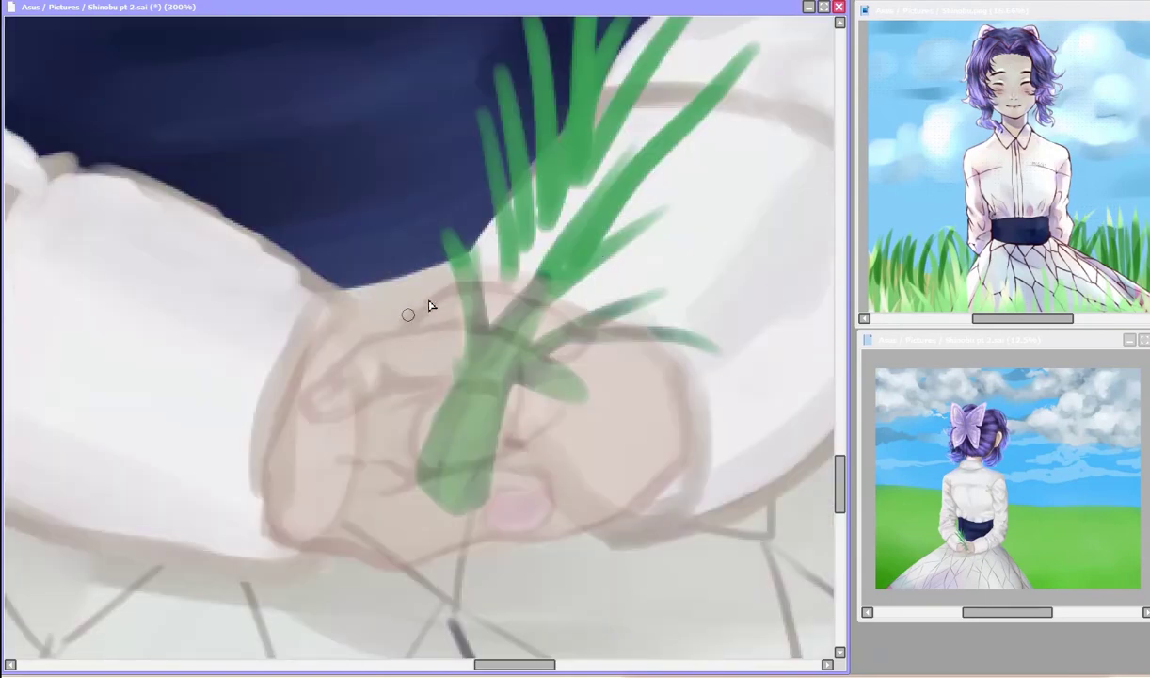
key("h")
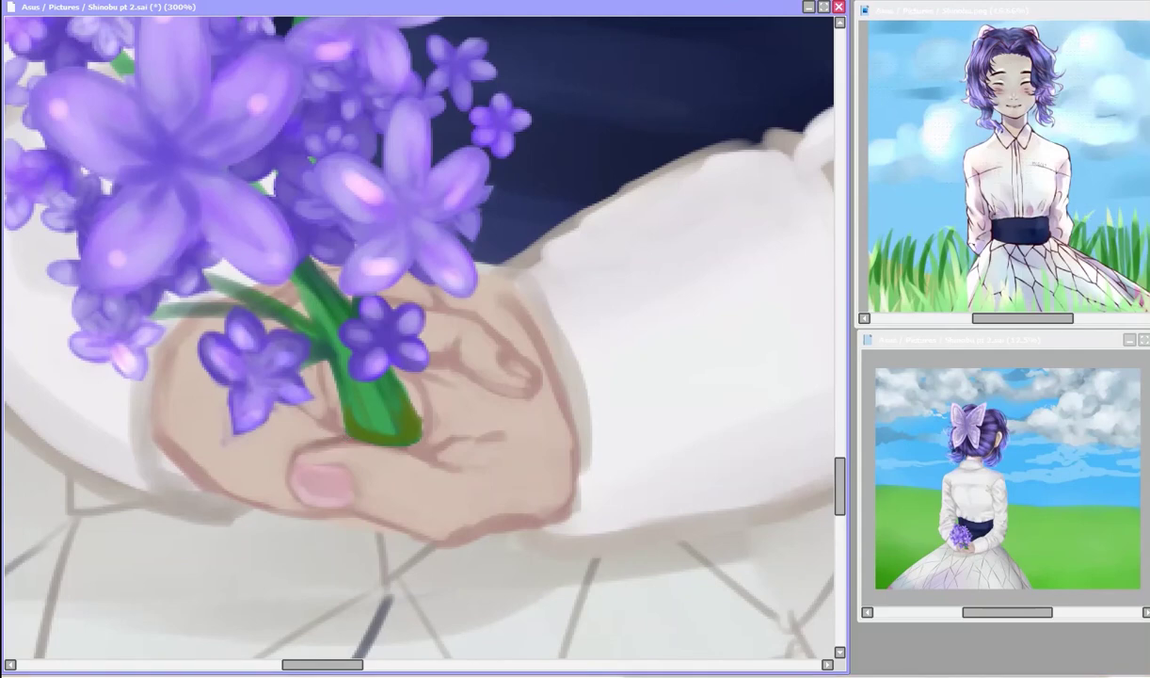
Step: Paint skin over the stem's bottom, darken the finger creases, and fade the stem behind the fingers
left_click_drag(355, 441, 457, 467)
left_click_drag(381, 513, 429, 537)
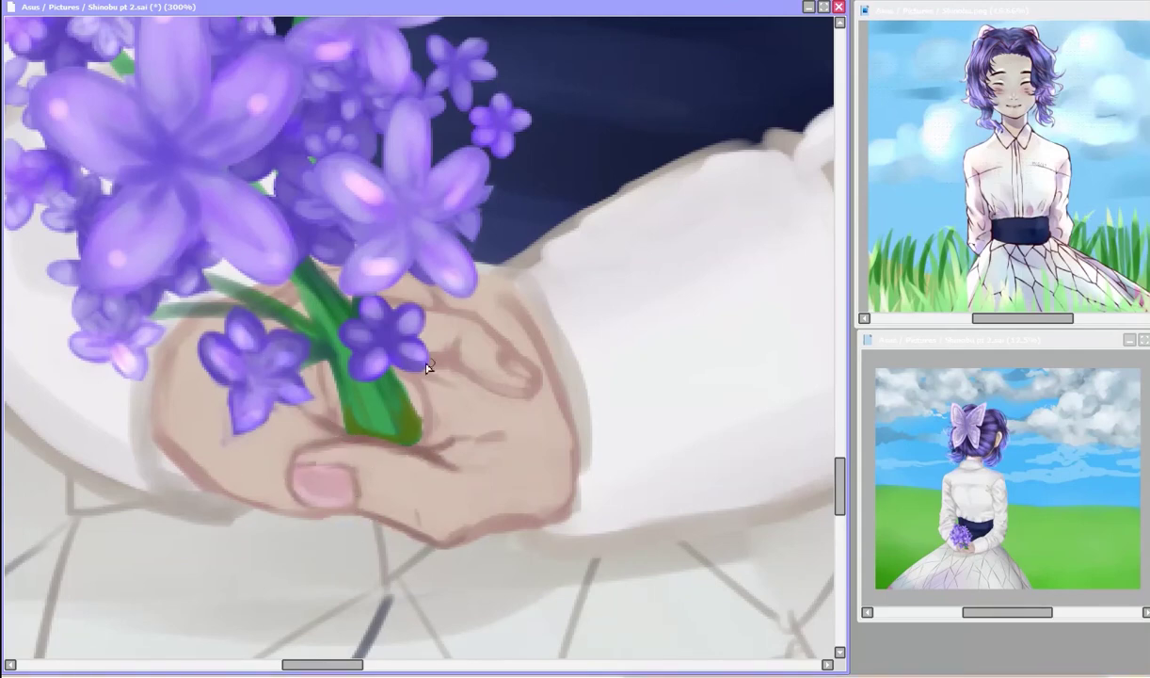
left_click_drag(429, 361, 516, 374)
left_click_drag(420, 404, 416, 448)
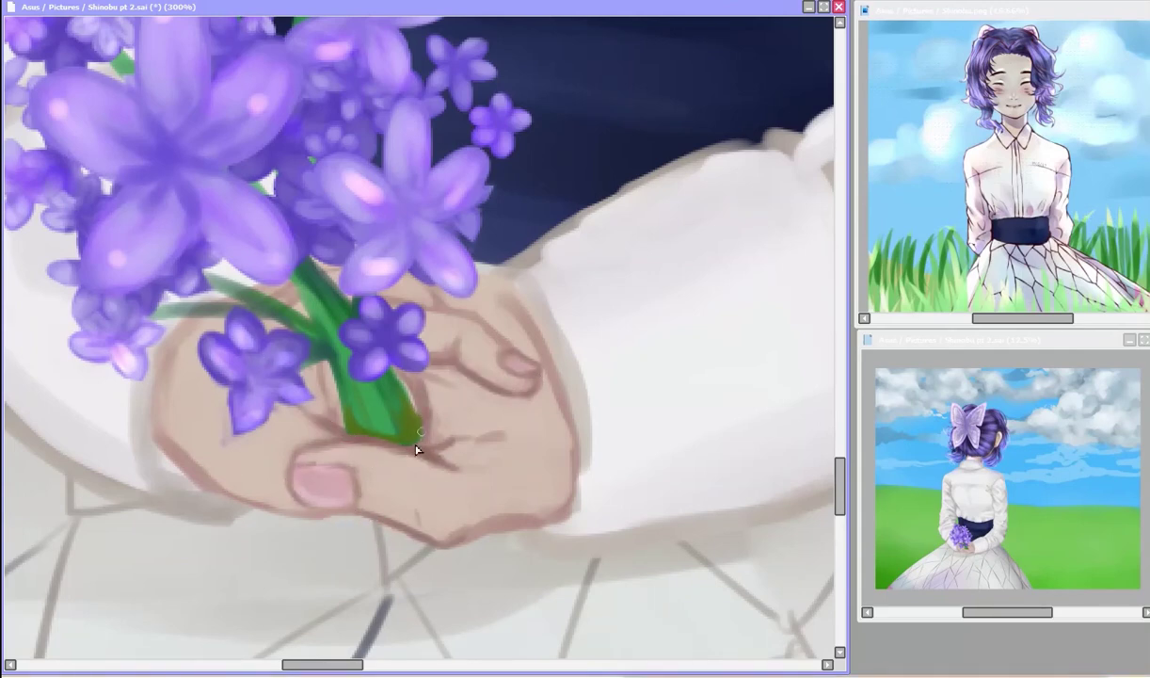
left_click_drag(424, 302, 485, 322)
scroll(283, 339, "down", 2)
scroll(243, 326, "up", 1)
left_click_drag(244, 326, 396, 381)
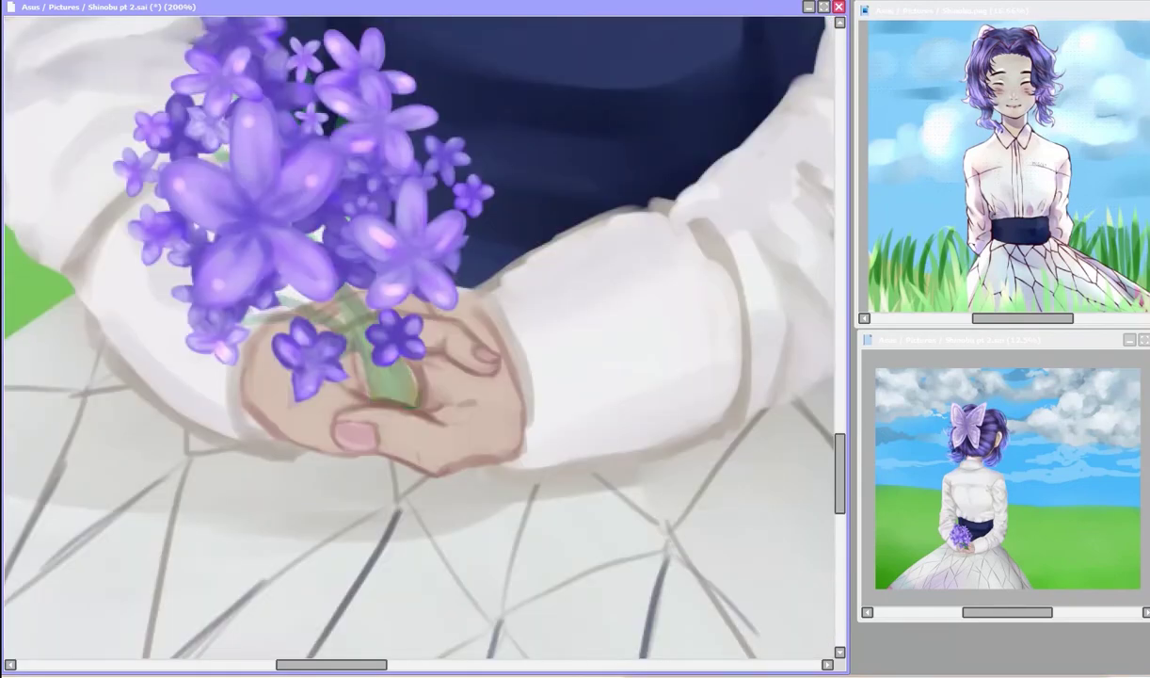
Step: Shade the hand holding the violets with darker brown strokes
left_click_drag(311, 301, 494, 367)
left_click_drag(254, 273, 240, 414)
left_click_drag(489, 344, 485, 437)
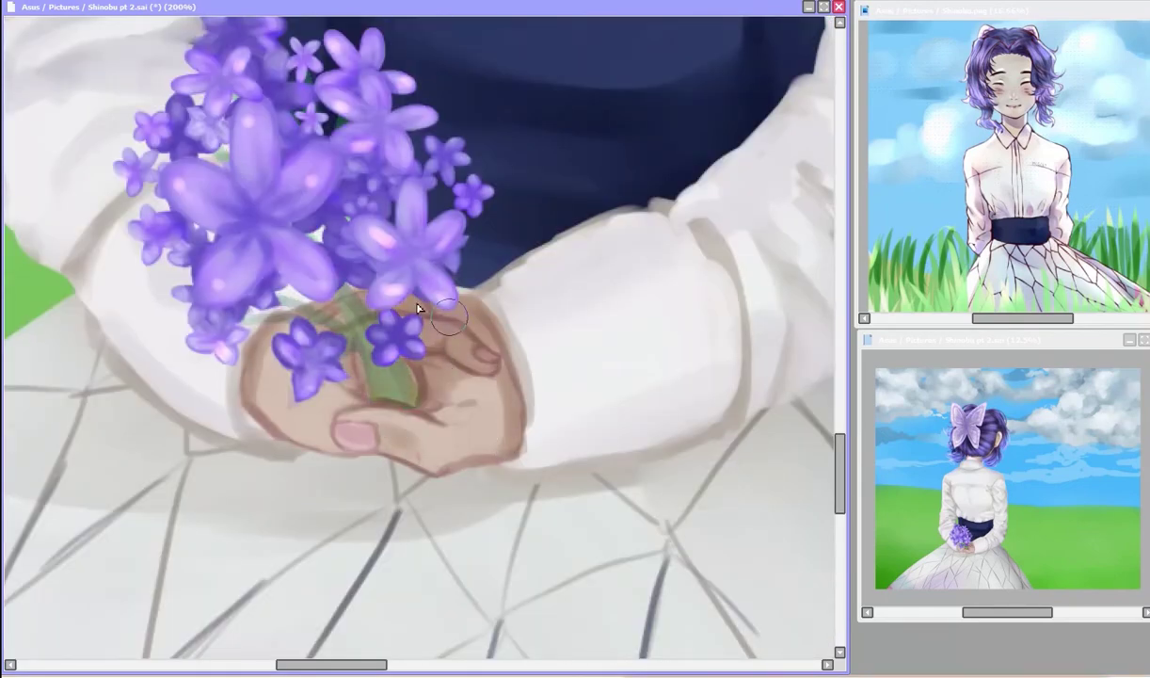
mouse_move(443, 296)
left_mouse_down()
mouse_move(343, 350)
mouse_move(451, 311)
left_mouse_up()
scroll(497, 381, "down", 1)
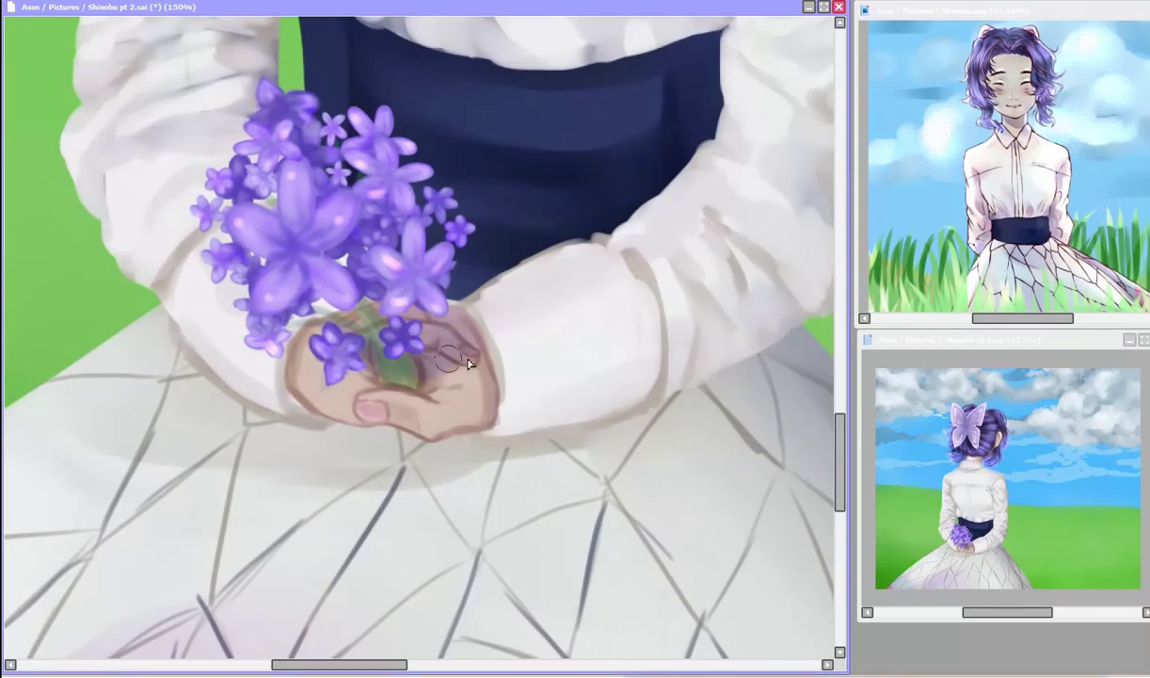
scroll(376, 329, "down", 3)
scroll(420, 341, "up", 3)
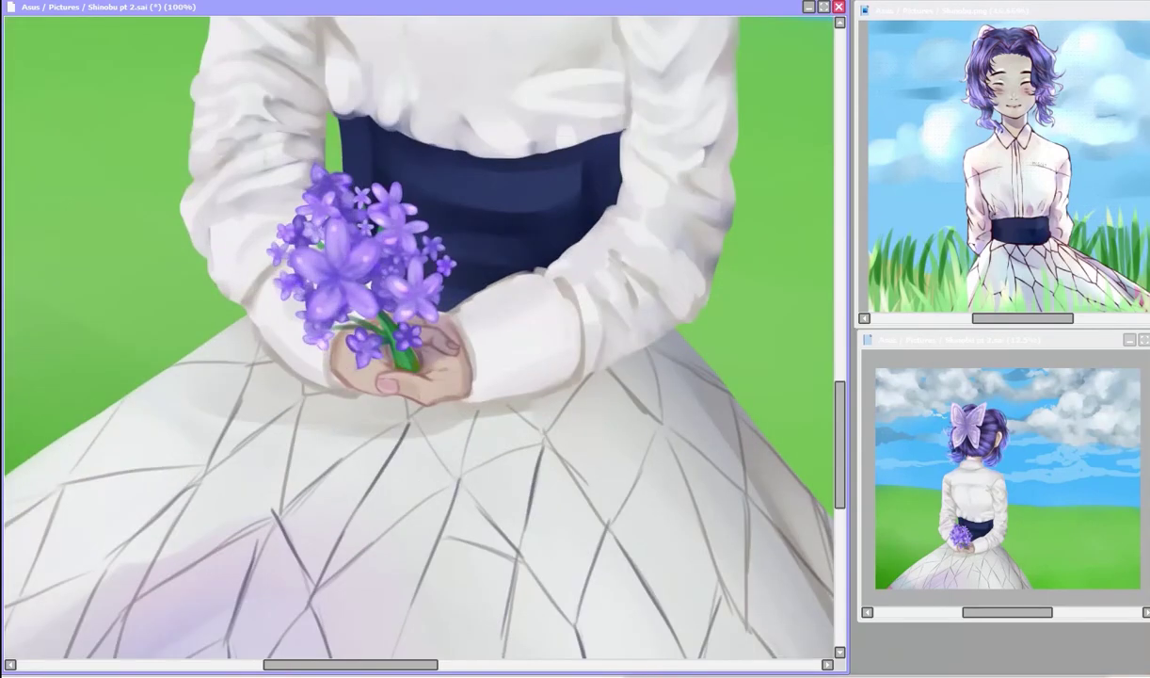
mouse_move(259, 344)
left_mouse_down()
mouse_move(428, 250)
mouse_move(369, 393)
left_mouse_up()
Step: Darken the pleat lines on the back of the dress in dark brown
mouse_move(421, 253)
left_mouse_down()
mouse_move(372, 290)
mouse_move(333, 254)
left_mouse_up()
scroll(619, 401, "right", 5)
mouse_move(470, 282)
left_mouse_down()
mouse_move(607, 400)
mouse_move(485, 287)
left_mouse_up()
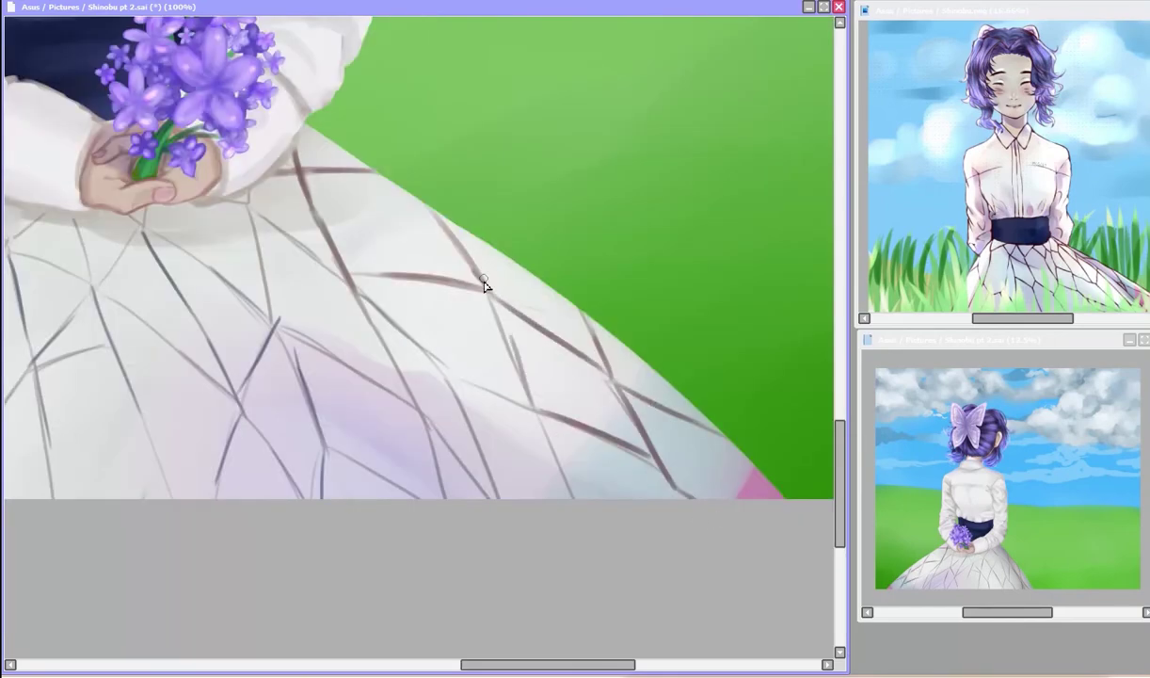
mouse_move(230, 200)
left_mouse_down()
mouse_move(386, 324)
mouse_move(480, 489)
left_mouse_up()
scroll(388, 443, "down", 1)
scroll(393, 195, "left", 3)
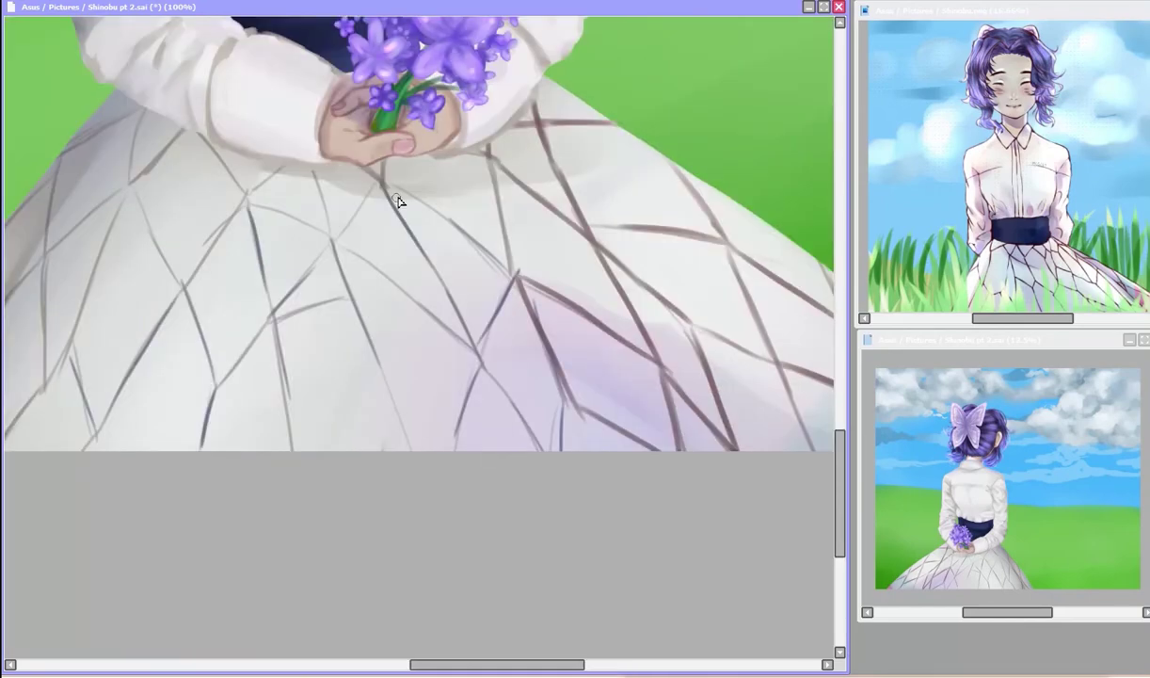
left_click_drag(376, 184, 484, 334)
scroll(423, 263, "left", 1)
left_click_drag(532, 168, 480, 428)
left_click_drag(631, 198, 574, 325)
scroll(577, 330, "right", 3)
scroll(577, 330, "up", 1)
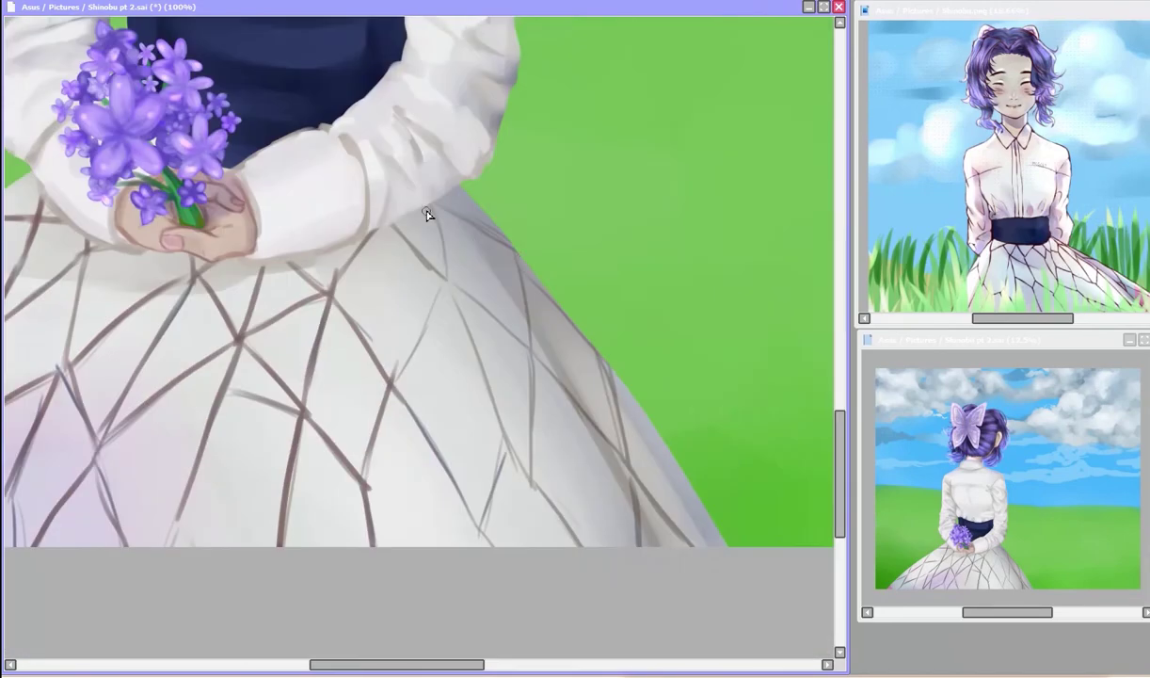
Step: Deepen more dress pleat lines and darken the sleeve and cuff outline beside the bouquet
left_click_drag(377, 197, 433, 362)
left_click_drag(391, 282, 560, 522)
left_click_drag(424, 207, 517, 344)
left_click_drag(518, 349, 630, 518)
scroll(226, 314, "down", 3)
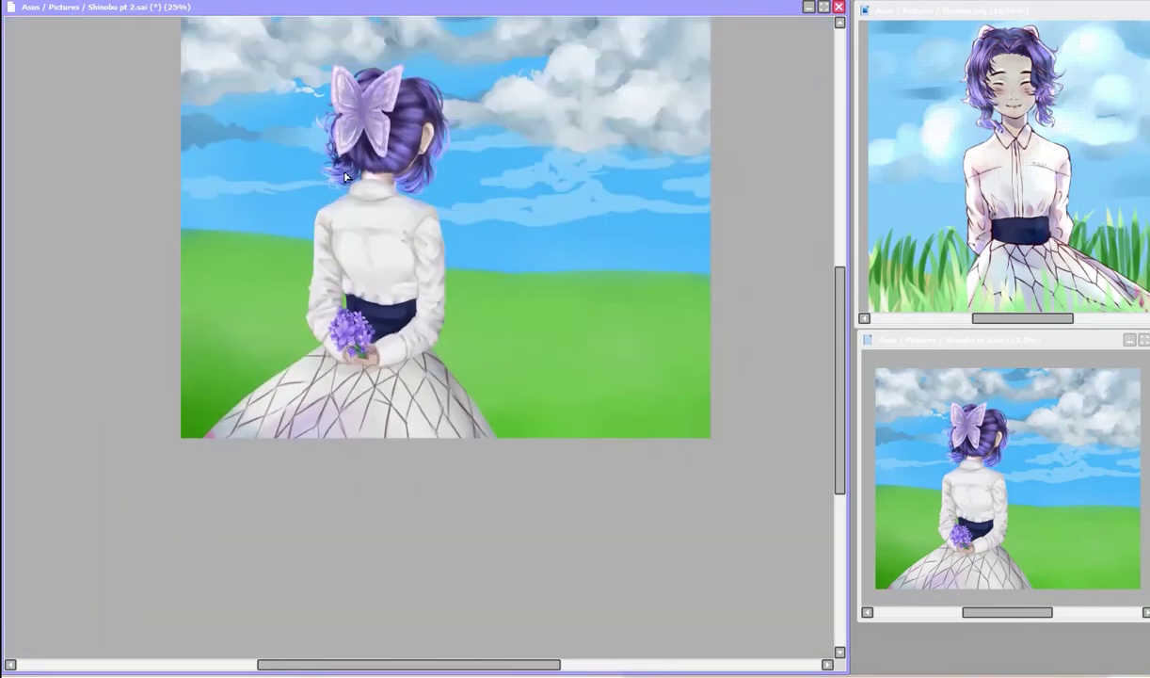
scroll(226, 314, "up", 2)
scroll(226, 313, "up", 1)
scroll(226, 313, "up", 1)
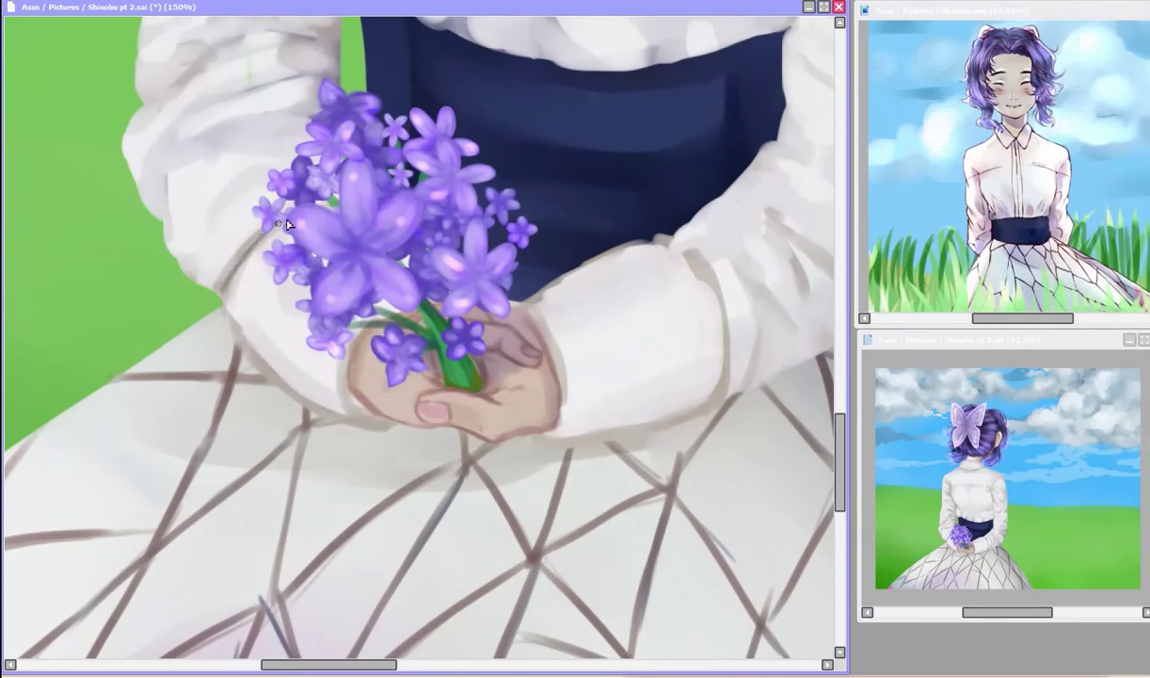
left_click_drag(278, 223, 355, 404)
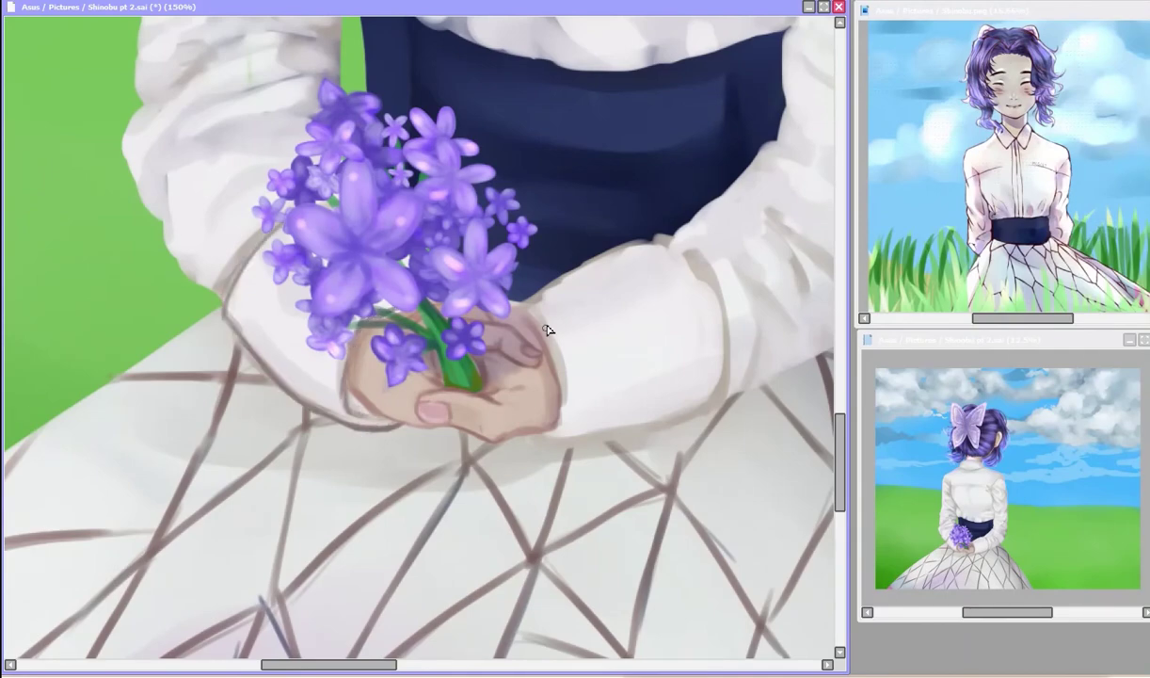
scroll(545, 330, "right", 2)
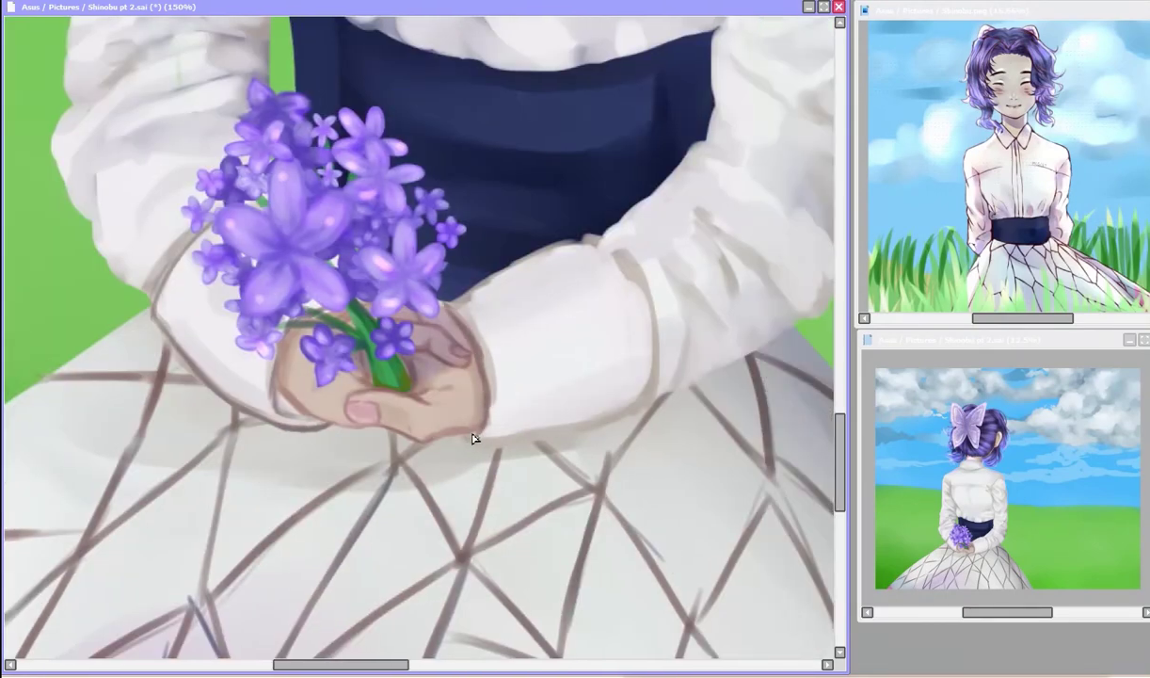
Step: Mirror the canvas to check the drawing, then brighten the white sleeve cuff beside the hand
key("h")
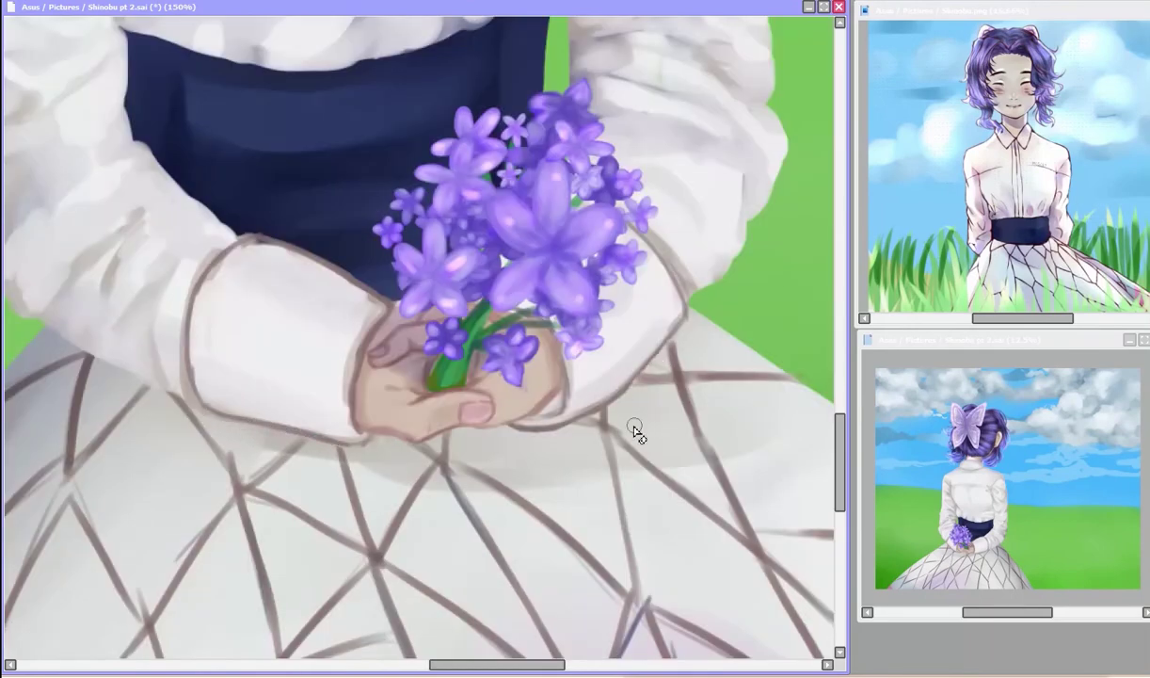
key("h")
left_click_drag(466, 381, 453, 297)
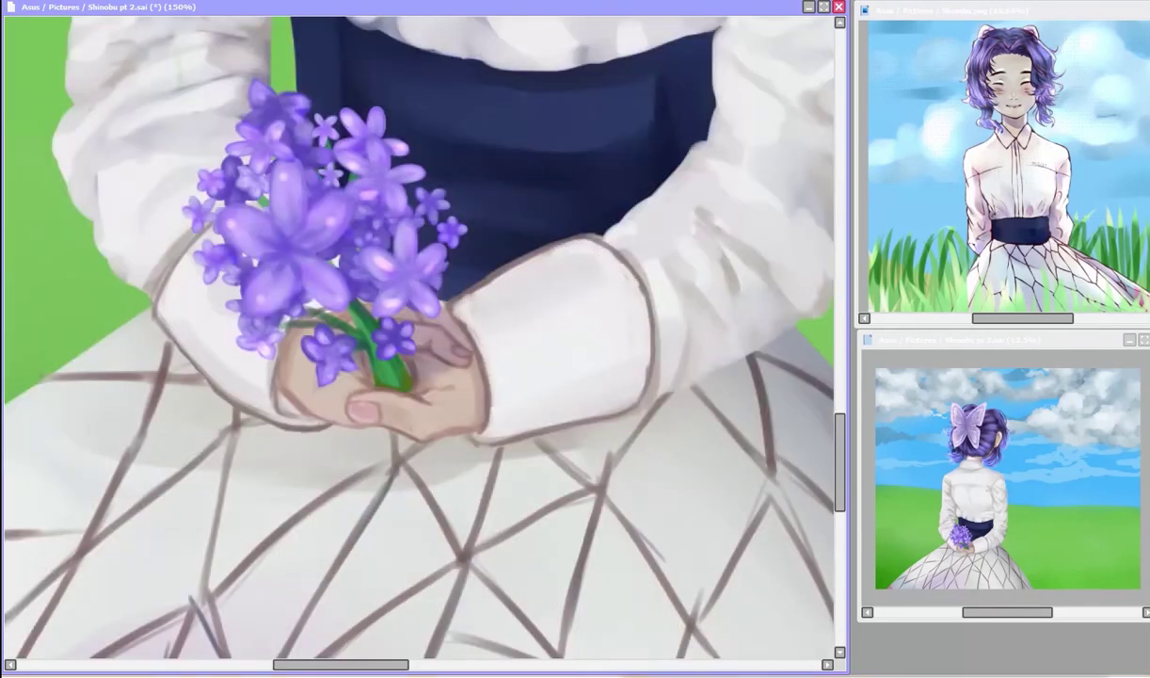
Step: Dab round brown buttons onto the sleeve cuff and brighten the upper back of the shirt
left_click(533, 321)
left_click(290, 280)
left_click(601, 299)
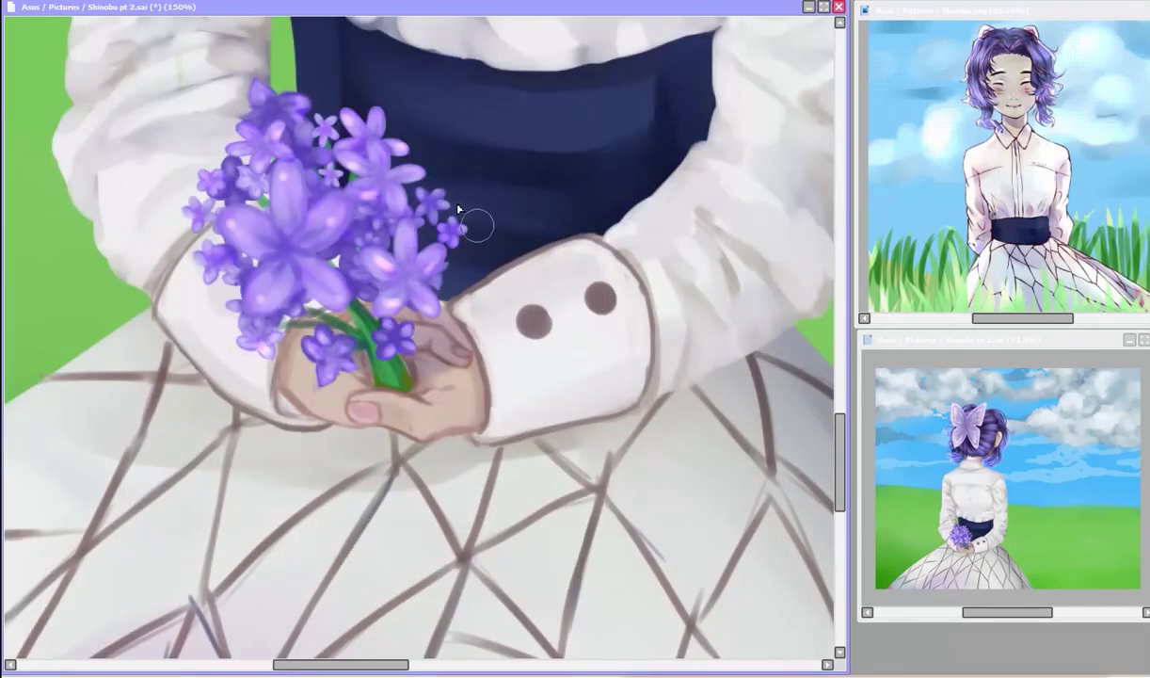
scroll(607, 339, "up", 2)
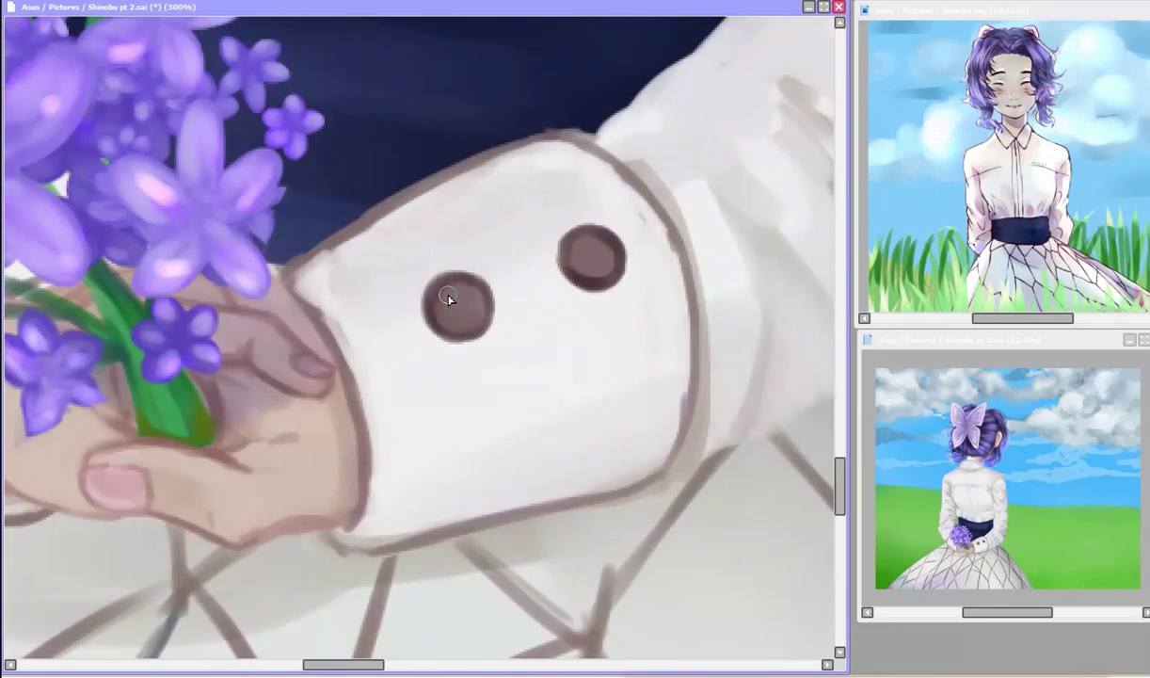
scroll(591, 257, "down", 3)
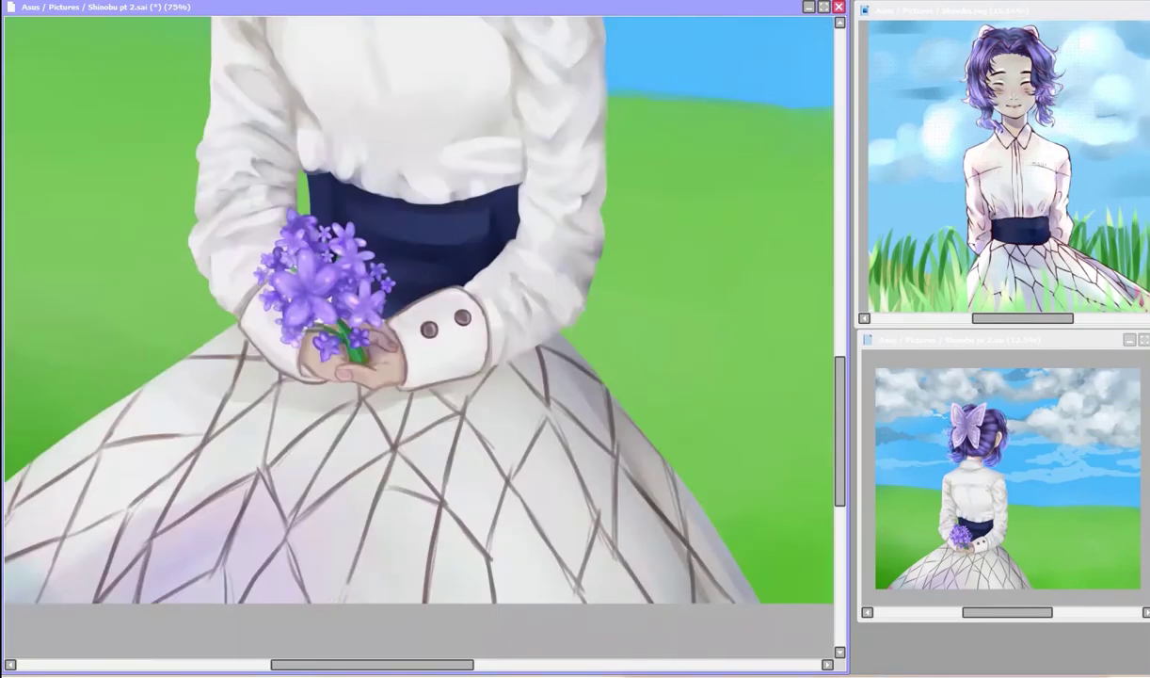
scroll(232, 273, "down", 3)
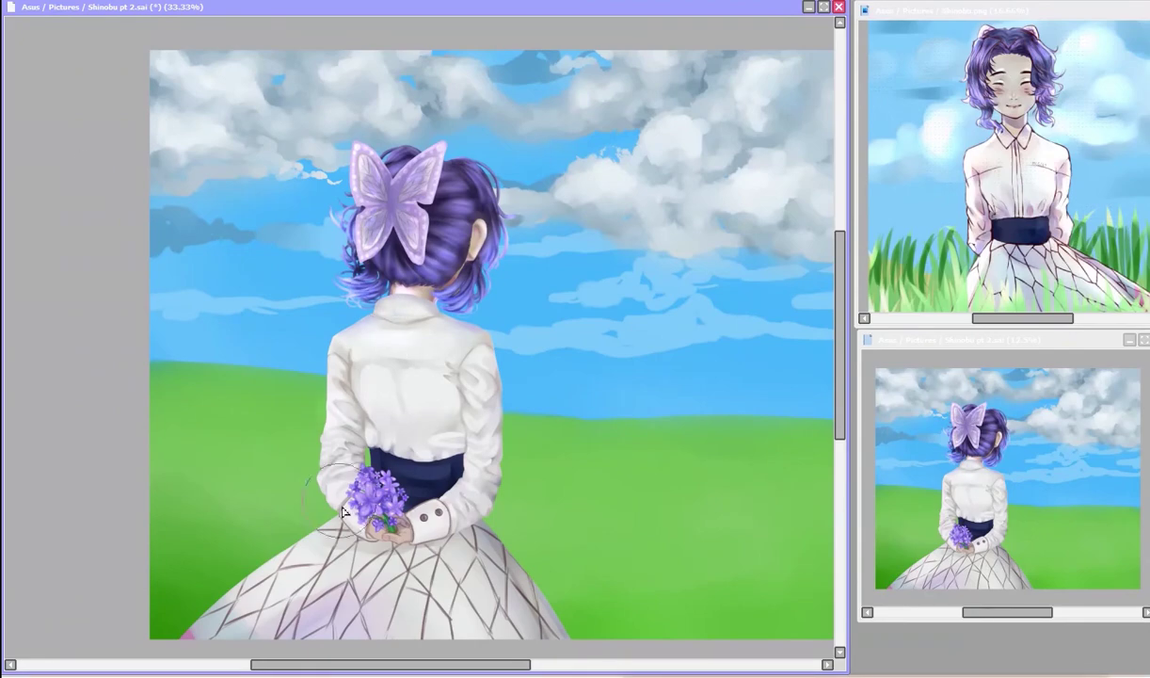
left_click_drag(394, 350, 452, 395)
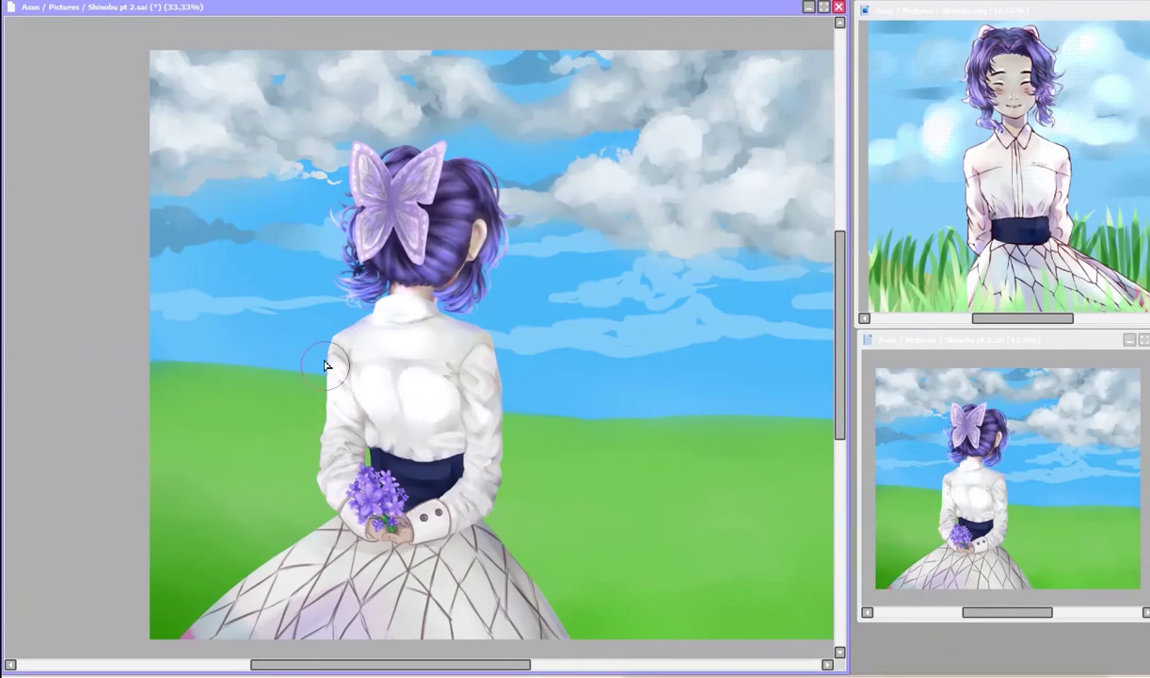
Step: Zoom in and brush a grey seam line across the back of the shirt
scroll(383, 331, "up", 3)
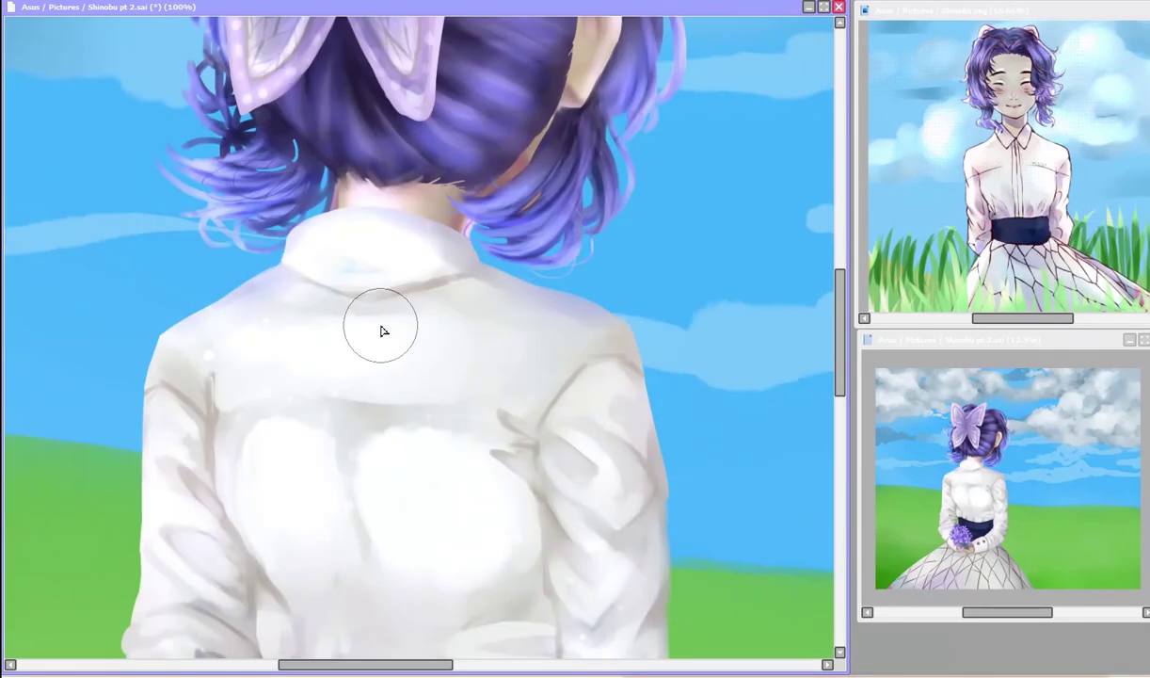
left_click_drag(252, 414, 537, 428)
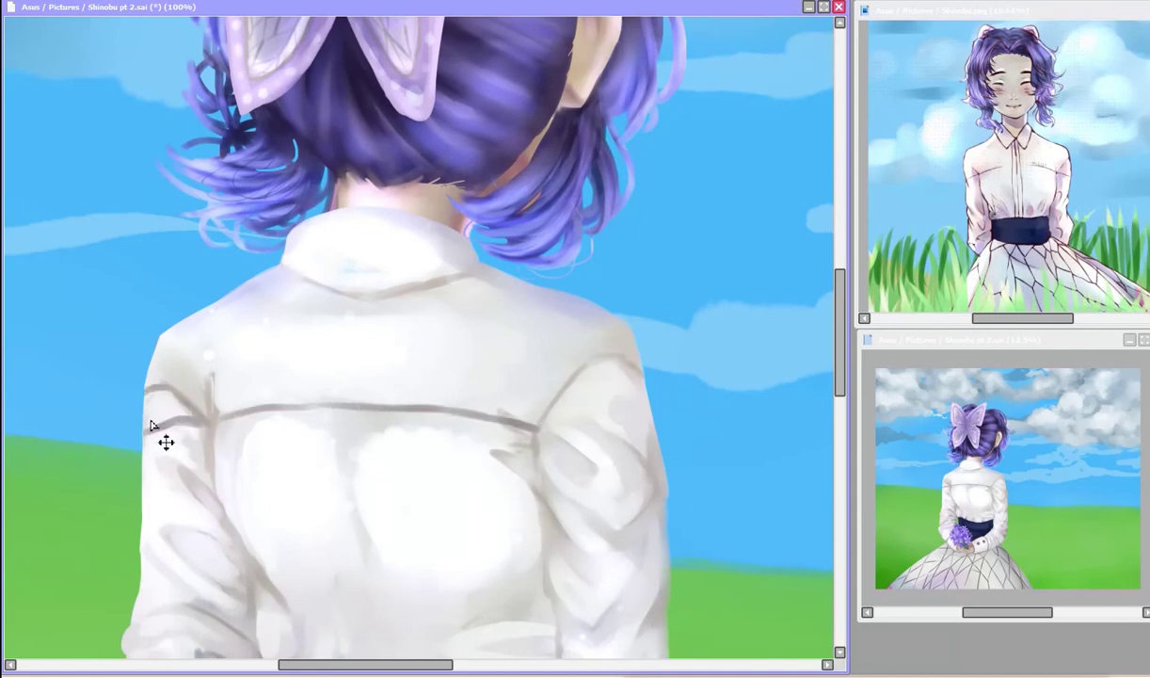
scroll(649, 433, "down", 3)
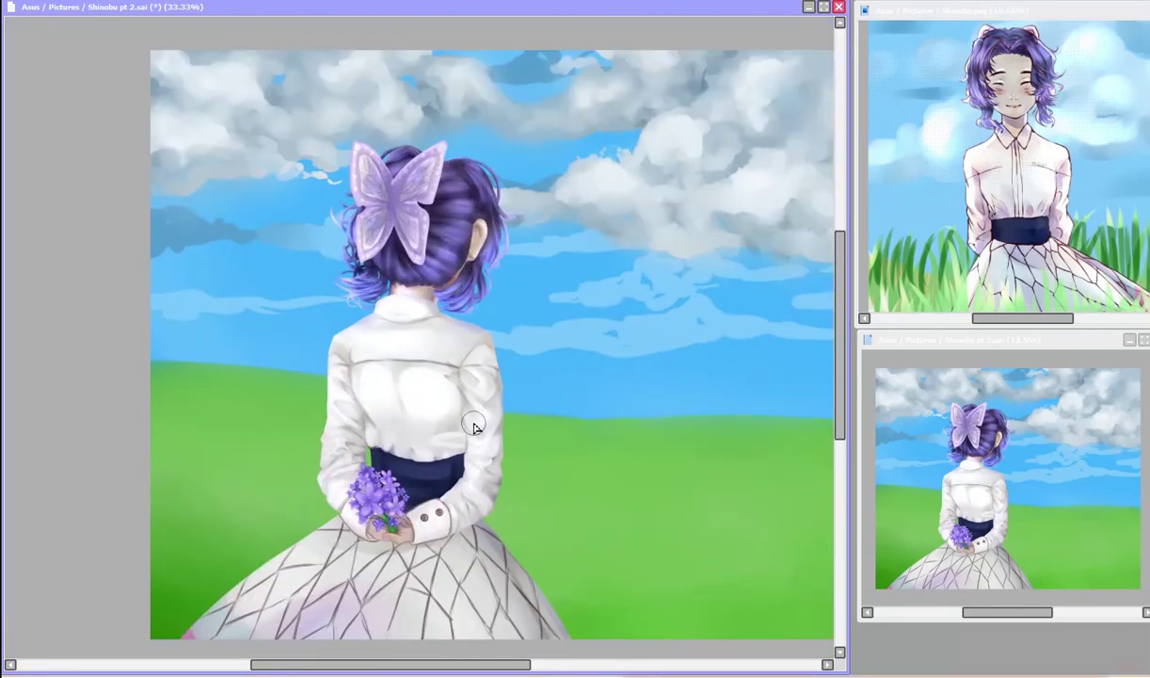
Step: Airbrush glowing sparkles around the lower dress, grass, hair and shirt
mouse_move(373, 373)
left_mouse_down()
mouse_move(195, 575)
mouse_move(533, 588)
left_mouse_up()
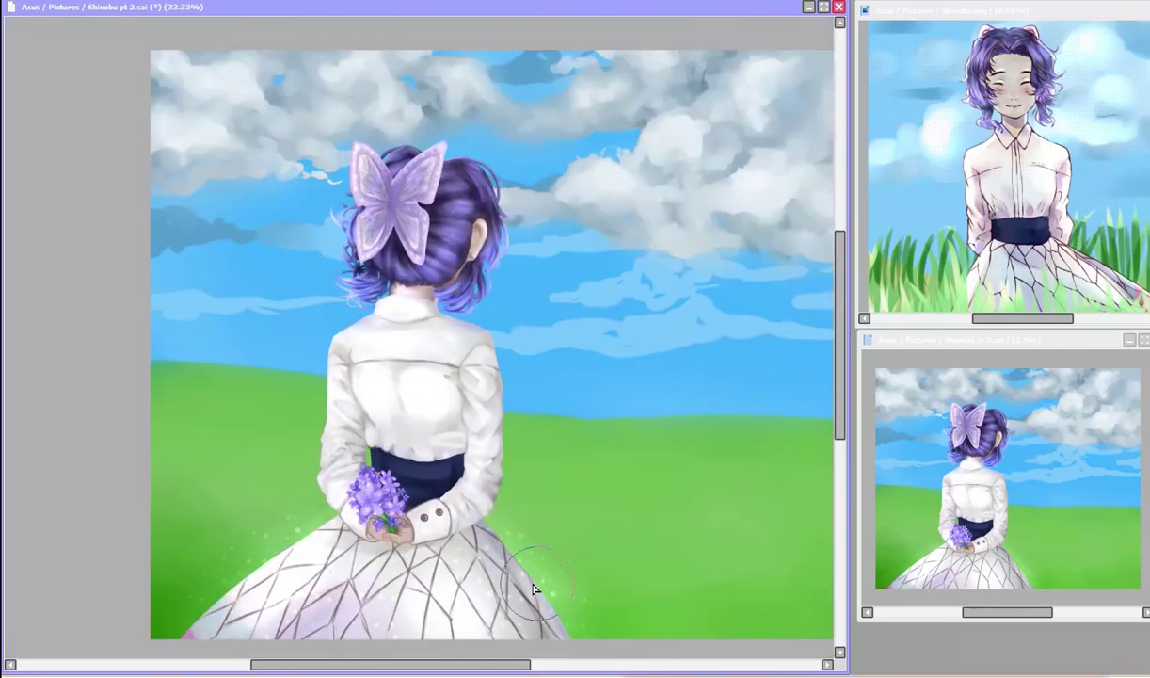
left_click_drag(282, 395, 188, 603)
mouse_move(502, 548)
left_mouse_down()
mouse_move(334, 326)
mouse_move(508, 527)
left_mouse_up()
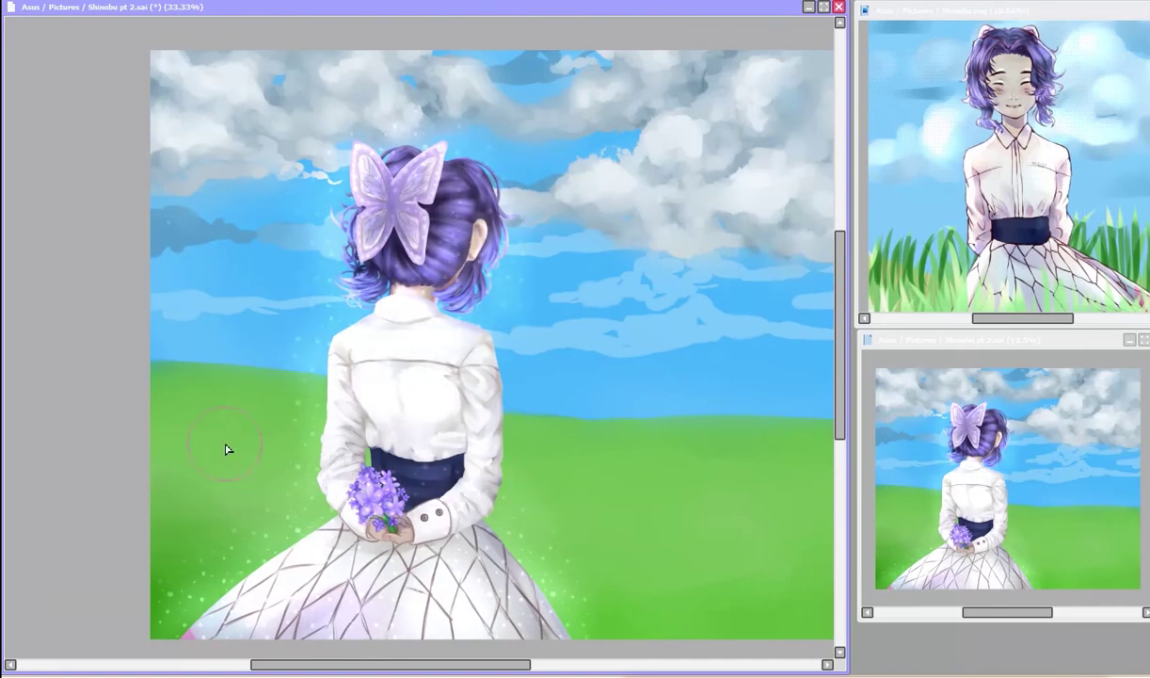
left_click_drag(226, 449, 527, 583)
Step: Raise the painting's saturation and brightness, then soften the dark left clouds and sky band with light blue
key("ctrl+u")
left_click_drag(847, 128, 816, 133)
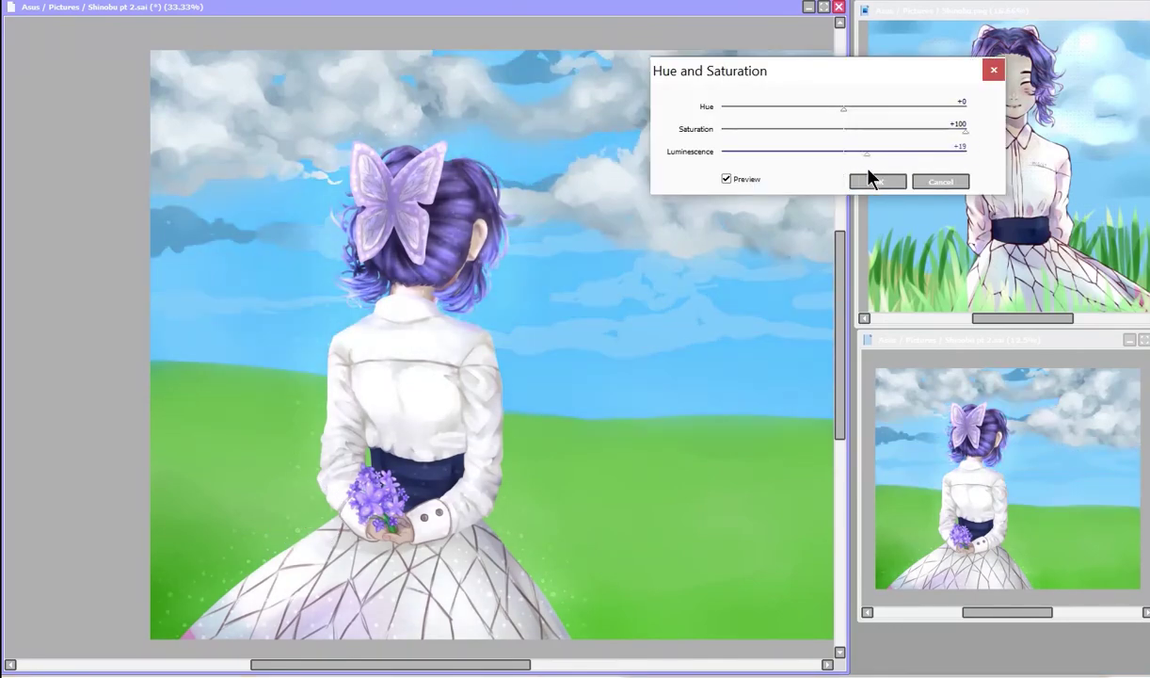
left_click(877, 181)
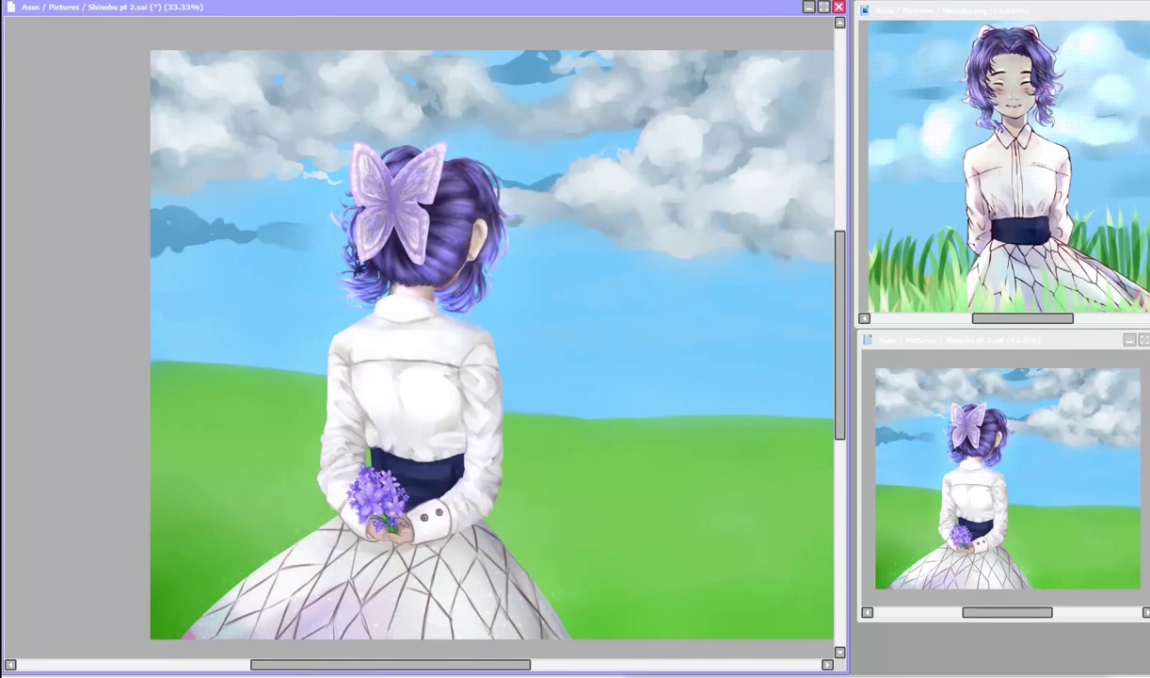
left_click_drag(141, 230, 320, 252)
left_click_drag(169, 287, 734, 282)
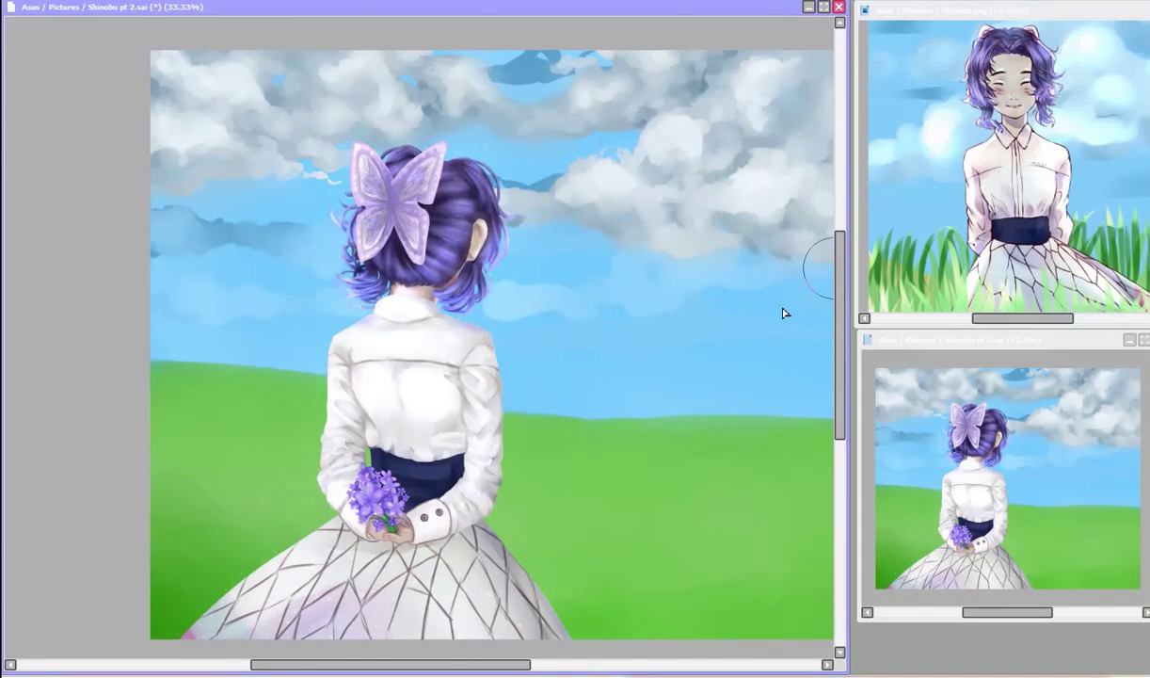
Step: Shift the painting's hue with Hue and Saturation and paint white highlights into the upper clouds
key("ctrl+u")
left_click_drag(843, 129, 890, 146)
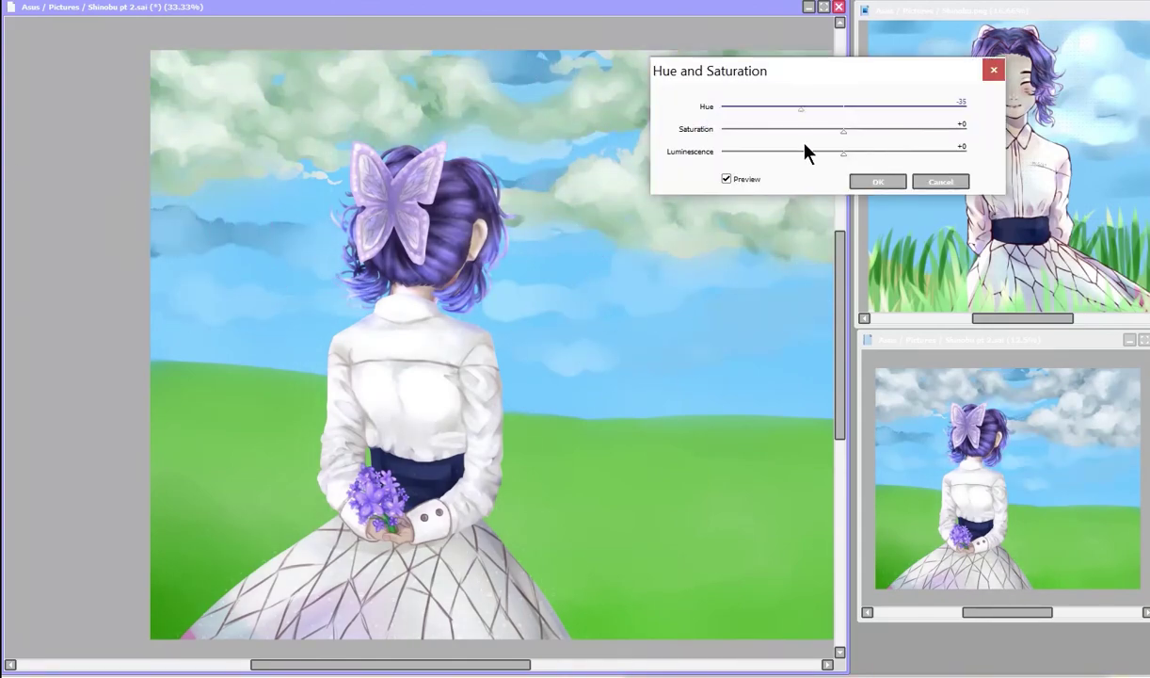
left_click(877, 181)
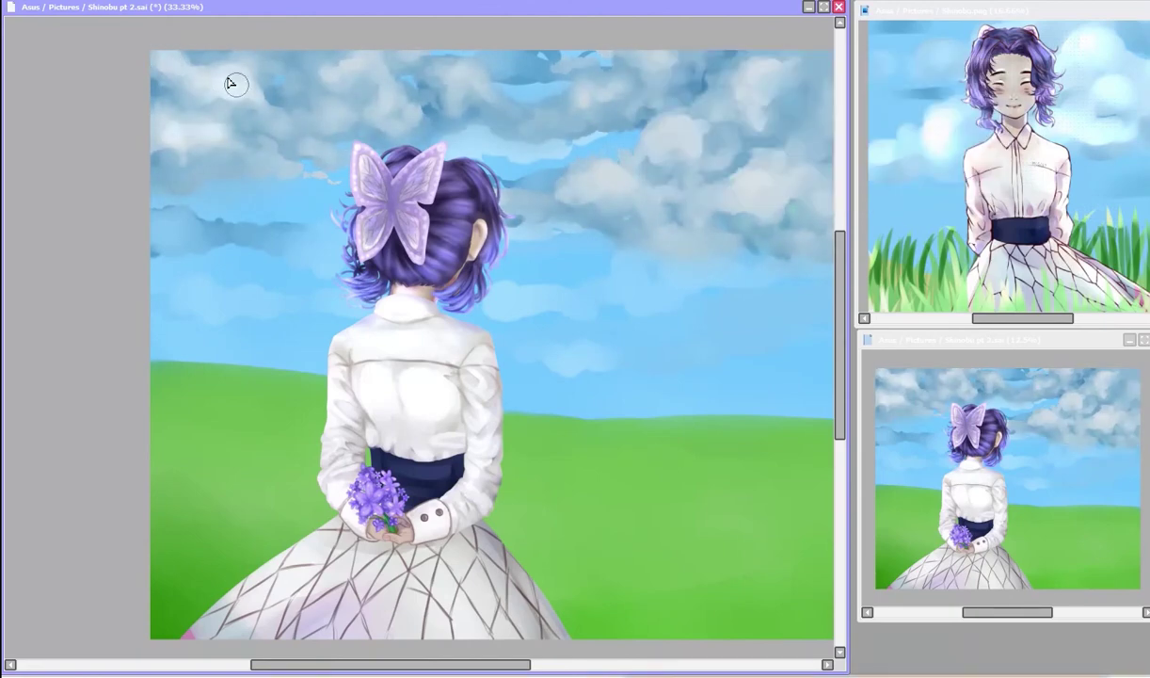
mouse_move(354, 54)
left_mouse_down()
mouse_move(487, 90)
mouse_move(681, 52)
mouse_move(786, 185)
mouse_move(813, 127)
left_mouse_up()
Step: Enlarge the brush and apply a final Hue and Saturation pass: Saturation -23, Luminescence +20
key("bracketright")
key("bracketright")
key("bracketright")
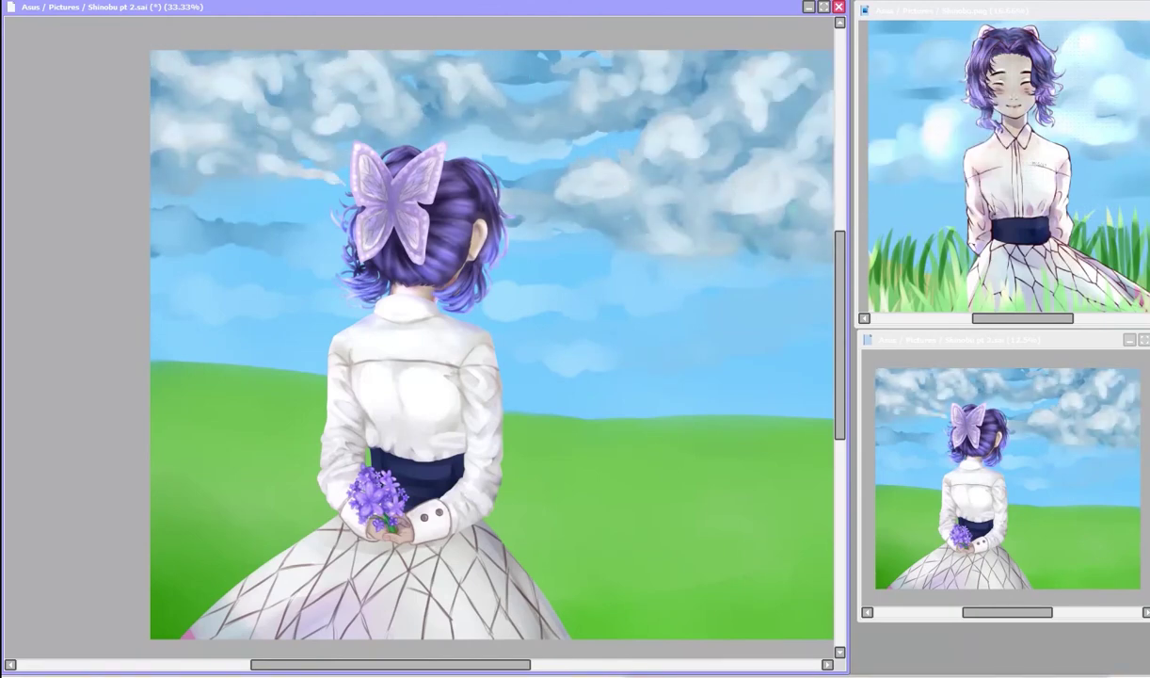
scroll(842, 449, "down", 2)
key("ctrl+u")
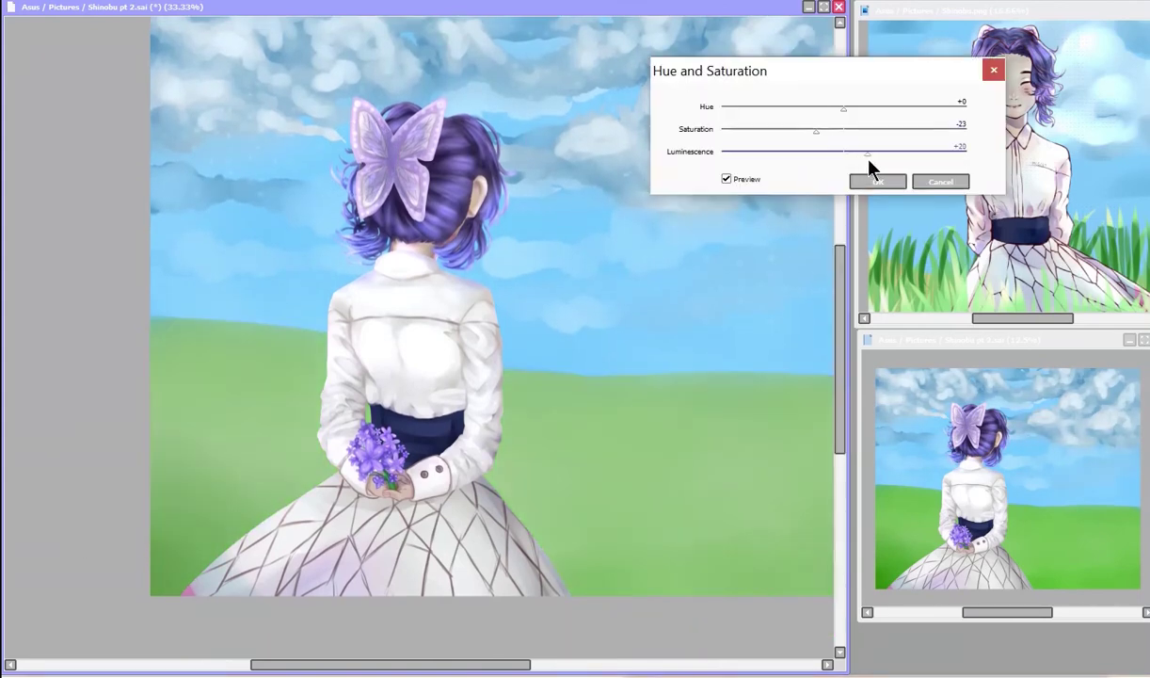
left_click(877, 182)
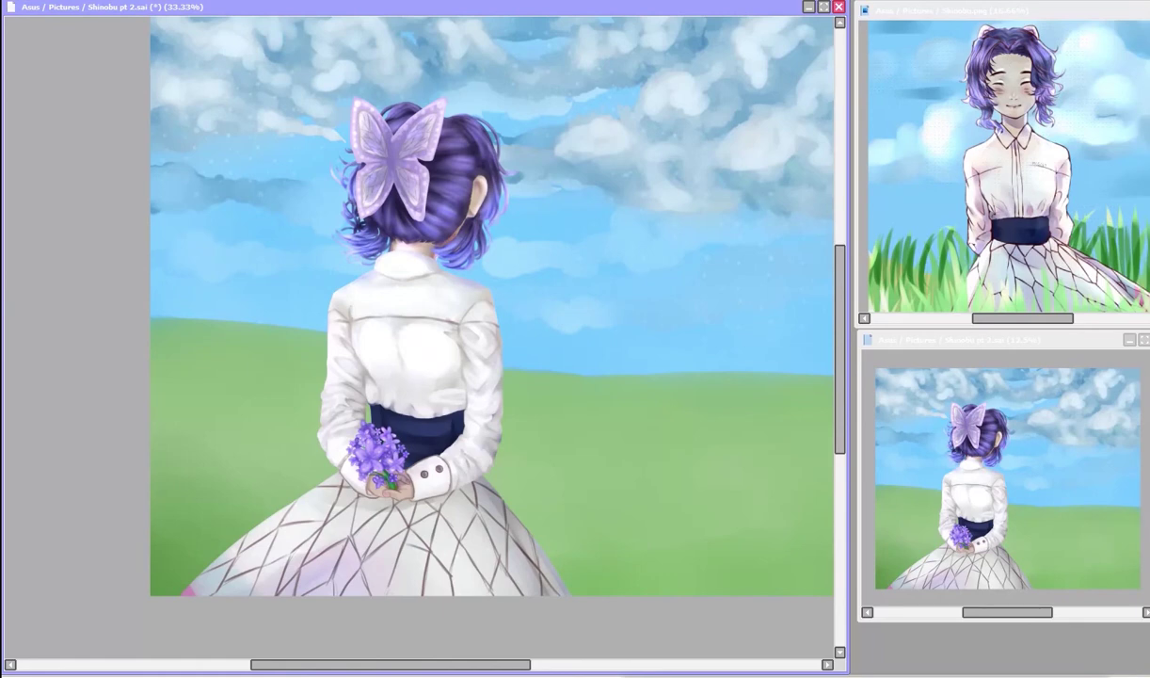
Step: Paint tall green grass blades across the lower left and right of the field
mouse_move(560, 565)
left_mouse_down()
mouse_move(558, 508)
mouse_move(603, 504)
left_mouse_up()
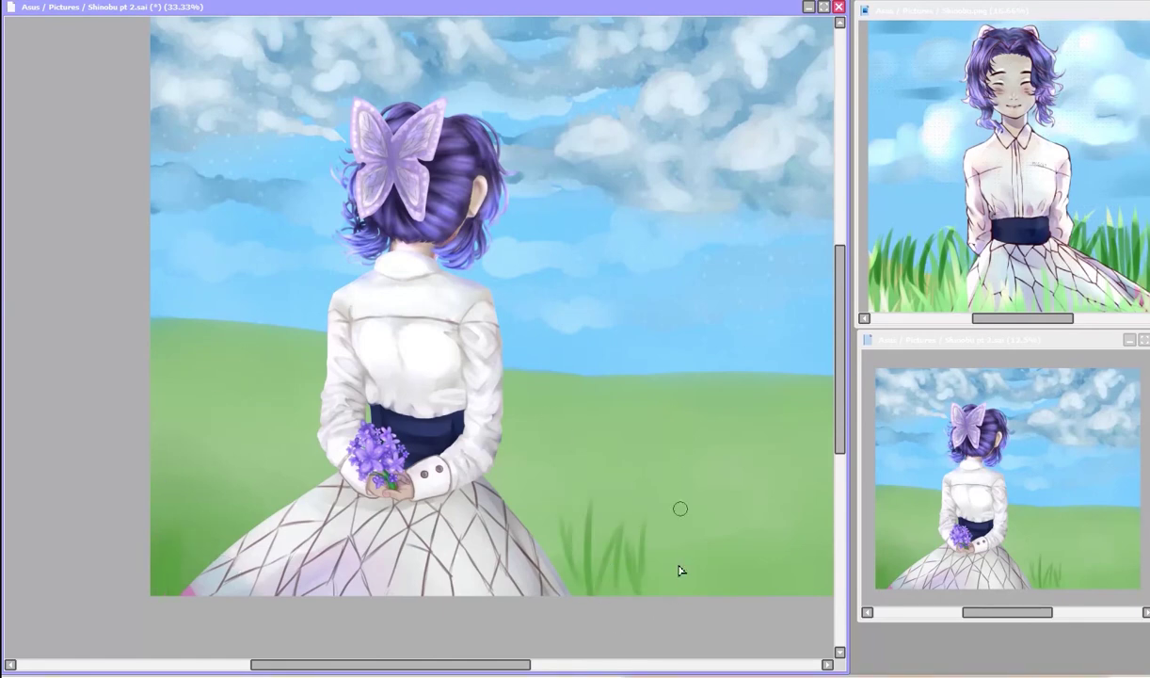
left_click_drag(625, 565, 626, 475)
left_click_drag(219, 513, 212, 428)
left_click_drag(243, 494, 273, 405)
left_click_drag(165, 500, 160, 391)
left_click_drag(650, 565, 659, 475)
left_click_drag(720, 556, 739, 470)
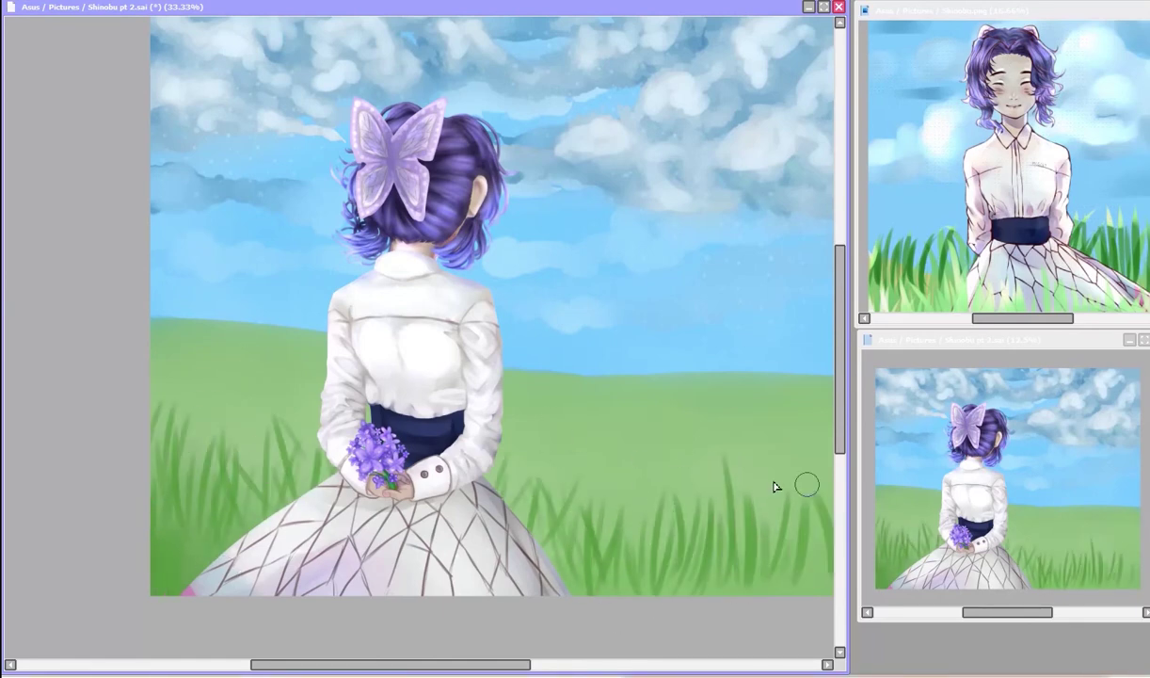
left_click_drag(776, 527, 773, 452)
Step: Add more grass blades around the left, centre and lower right of the field
left_click_drag(193, 470, 183, 400)
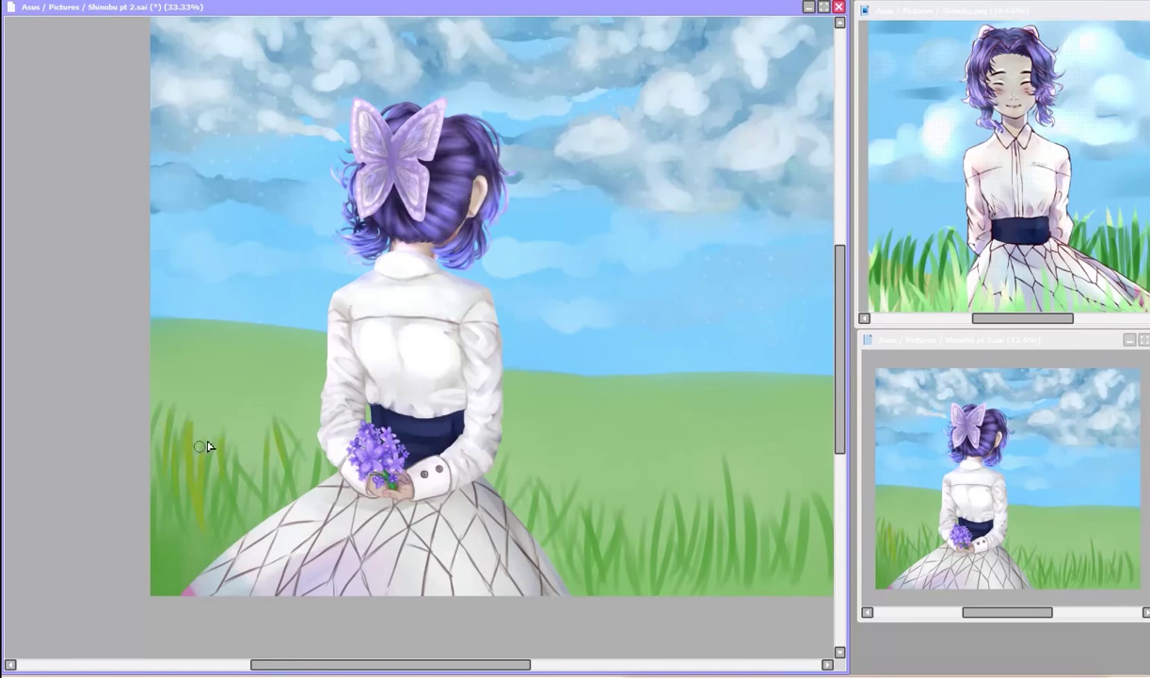
left_click_drag(231, 490, 254, 400)
left_click_drag(602, 546, 589, 452)
left_click_drag(743, 513, 758, 428)
left_click_drag(527, 546, 517, 424)
left_click_drag(555, 537, 546, 443)
left_click_drag(552, 559, 555, 496)
left_click_drag(640, 518, 635, 464)
left_click_drag(670, 543, 664, 486)
left_click_drag(767, 531, 781, 449)
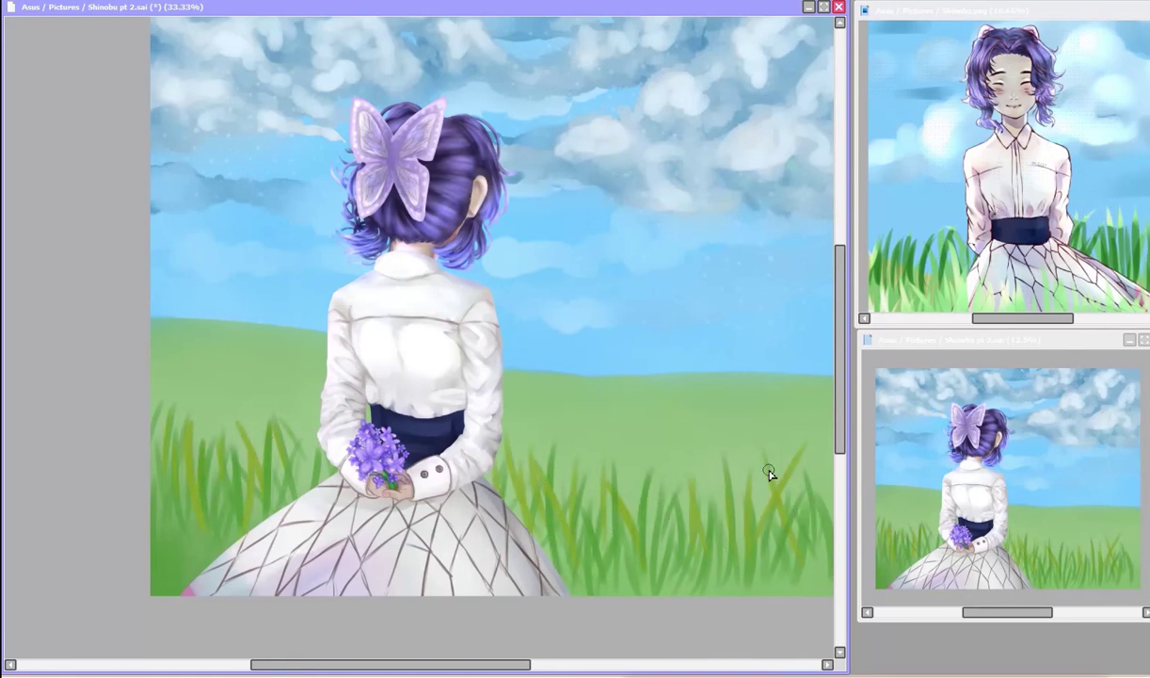
Step: Undo the last two grass strokes and repaint longer blades along the bottom of the field
key("ctrl+z")
key("ctrl+z")
key("ctrl+z")
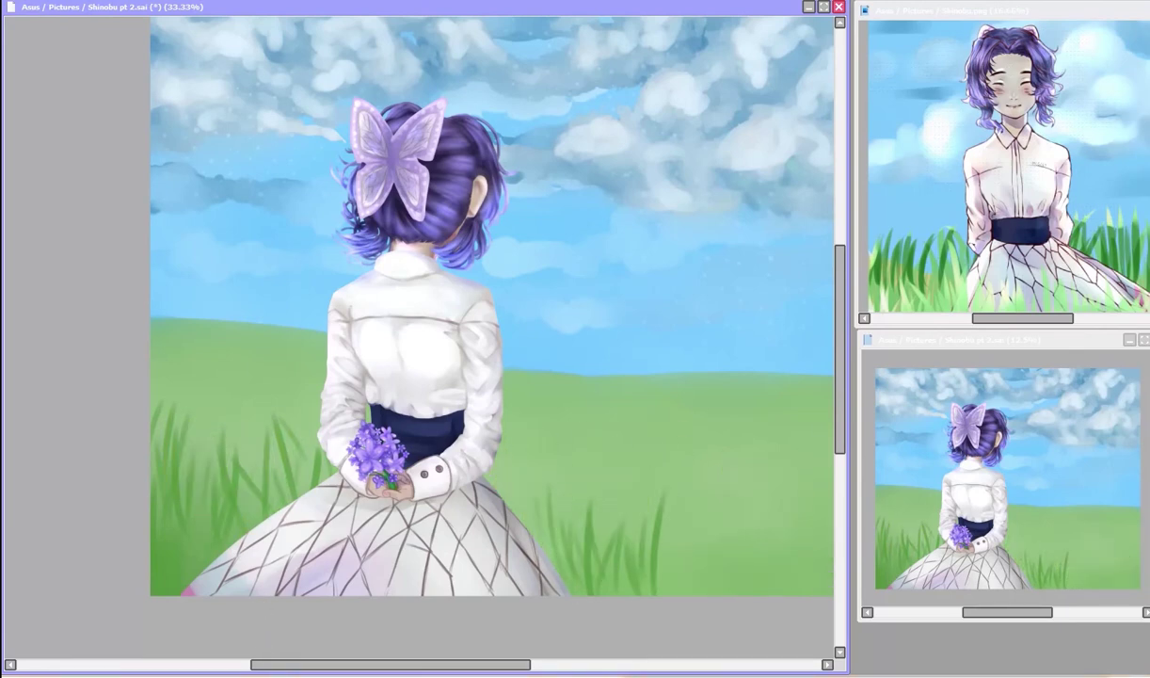
key("ctrl+z")
key("ctrl+z")
key("ctrl+z")
key("ctrl+z")
key("ctrl+z")
mouse_move(187, 450)
left_mouse_down()
mouse_move(182, 494)
mouse_move(250, 395)
left_mouse_up()
left_click_drag(301, 461, 480, 432)
left_click_drag(527, 555, 659, 437)
left_click_drag(716, 560, 781, 390)
mouse_move(837, 361)
left_mouse_down()
mouse_move(837, 478)
mouse_move(837, 370)
left_mouse_up()
left_click(18, 2)
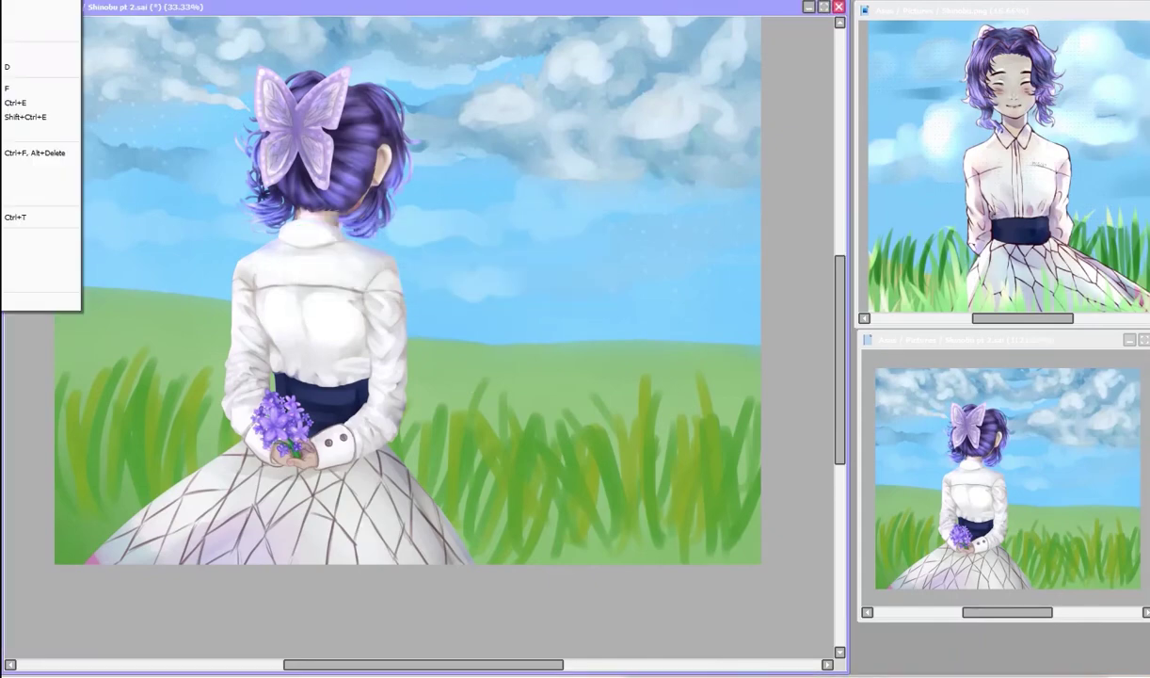
Step: Transform the grass strokes three times, moving them up and to the left
left_click(19, 216)
left_click_drag(546, 470, 487, 423)
key("Return")
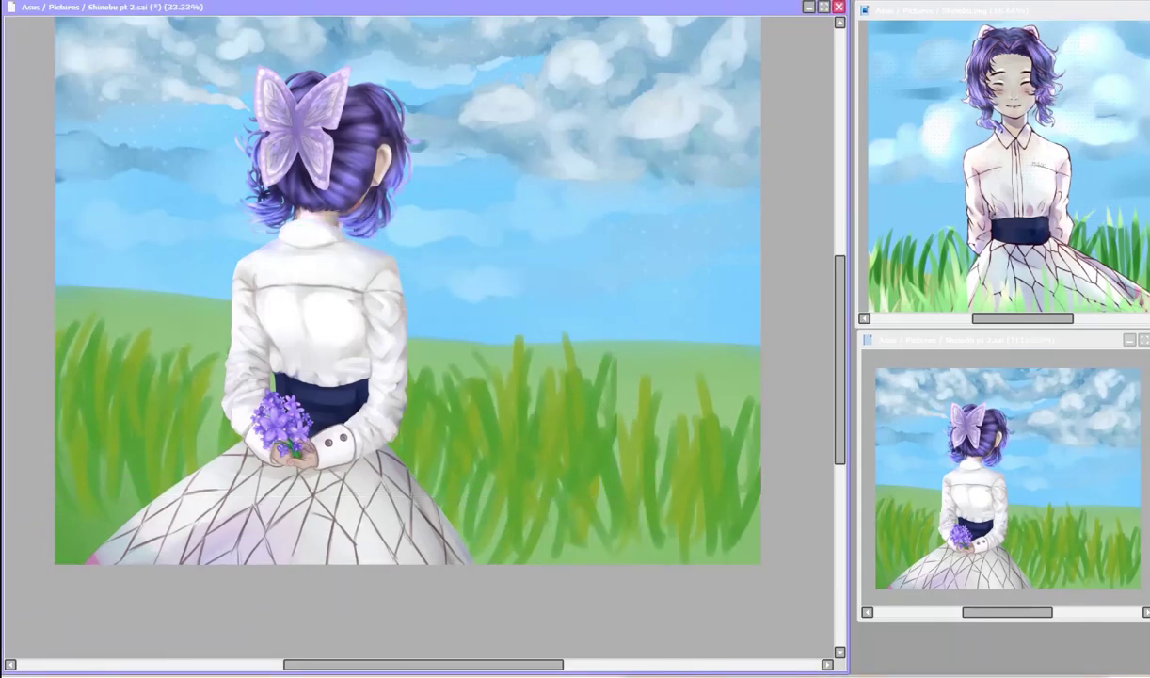
left_click(18, 2)
left_click(37, 66)
left_click_drag(737, 410, 659, 395)
key("Return")
key("ctrl+t")
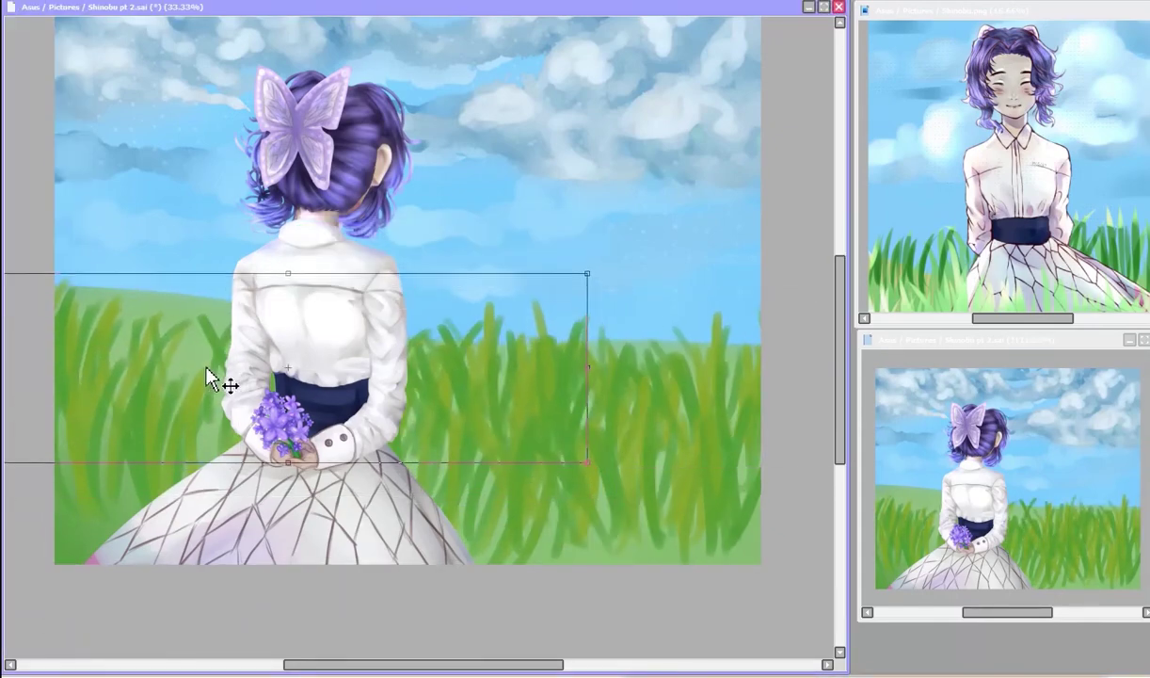
left_click_drag(219, 380, 189, 367)
key("Return")
Step: Reshape the middle grass band so it rises higher, then shift it to the right
key("ctrl+t")
left_click_drag(346, 328, 487, 274)
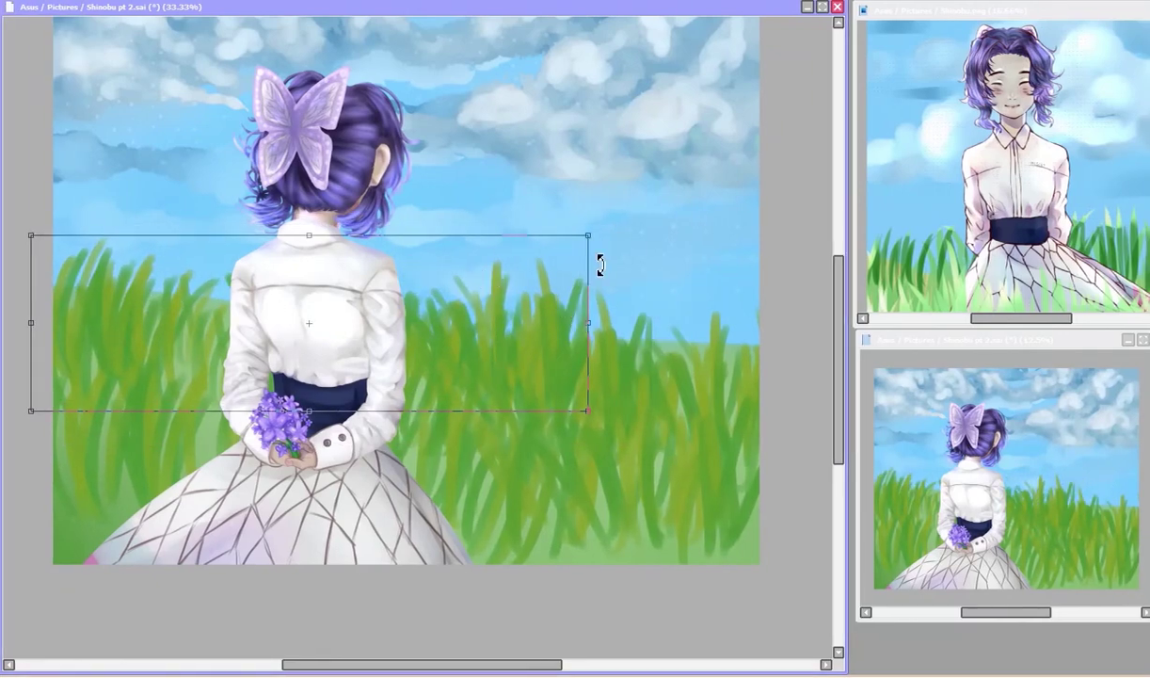
left_click_drag(487, 342, 450, 334)
key("Return")
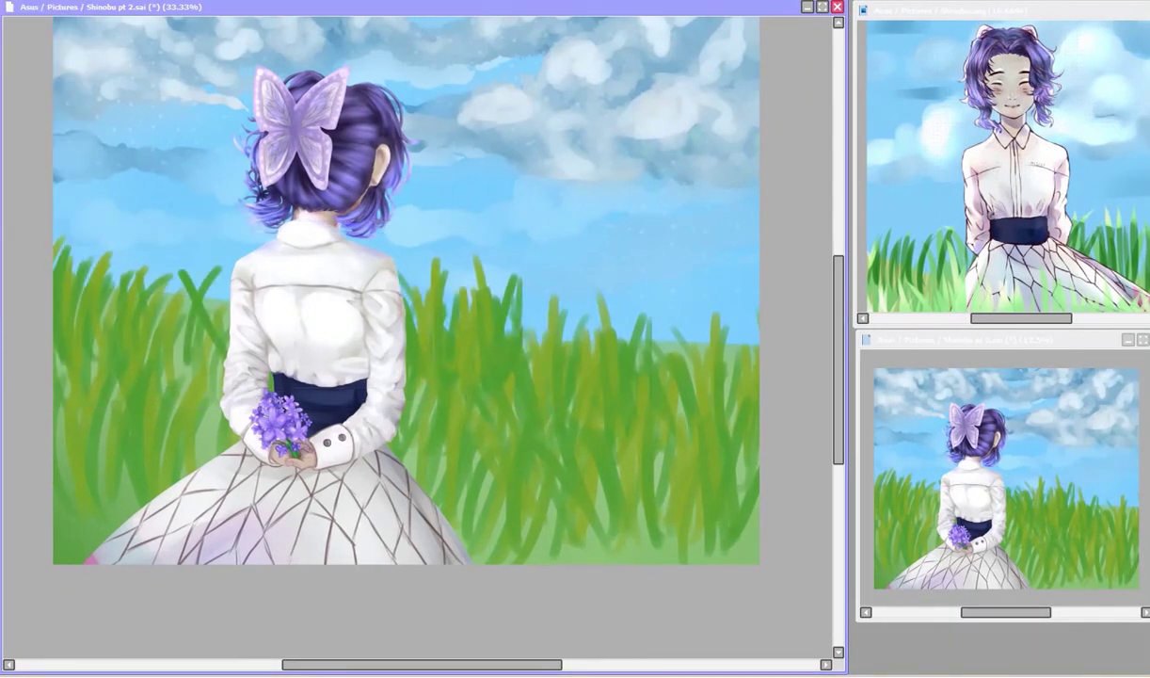
key("ctrl+t")
left_click_drag(319, 336, 595, 331)
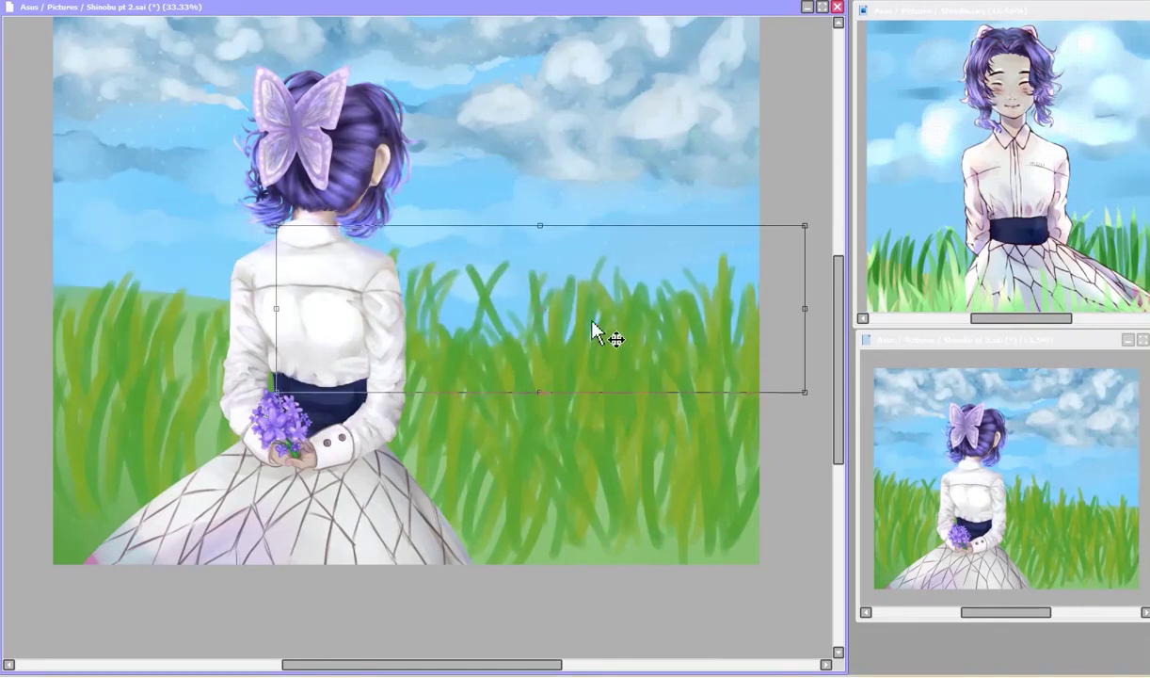